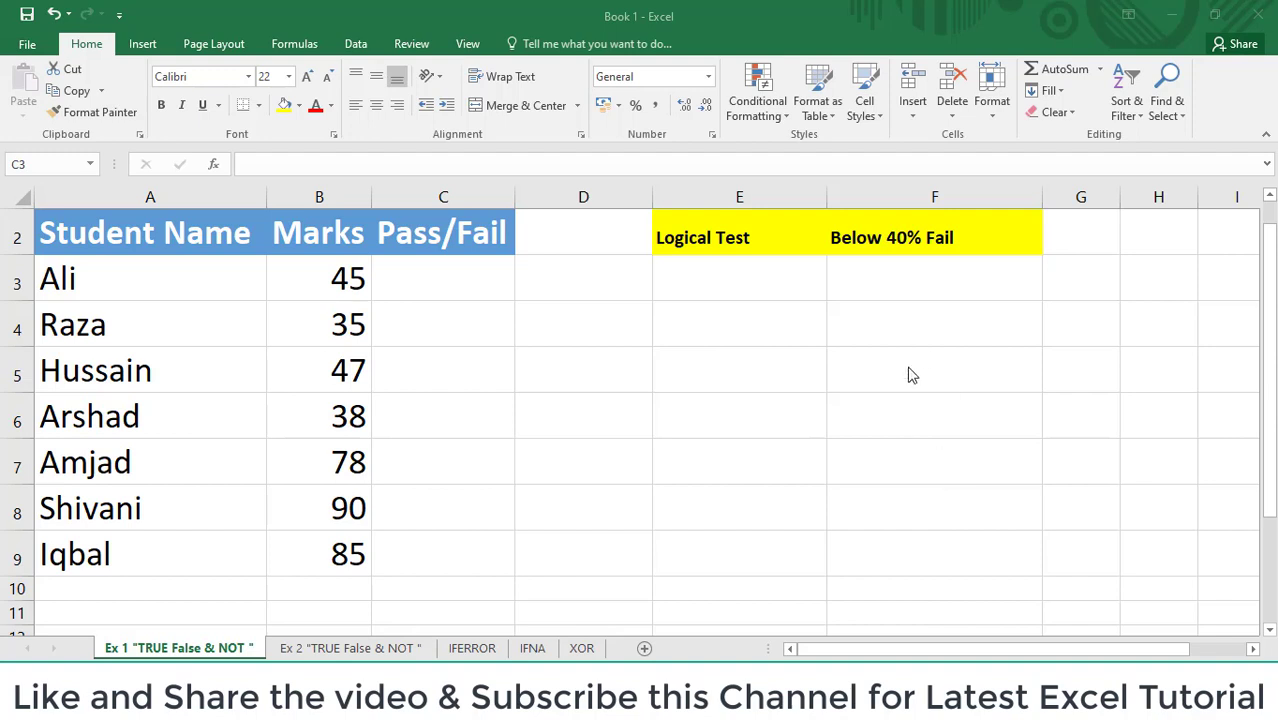
Enter the formula =IF(B3>=40,TRUE,FALSE) in cell C3 of the Pass/Fail column.
{"action": "left_click", "coordinate": [416, 273]}
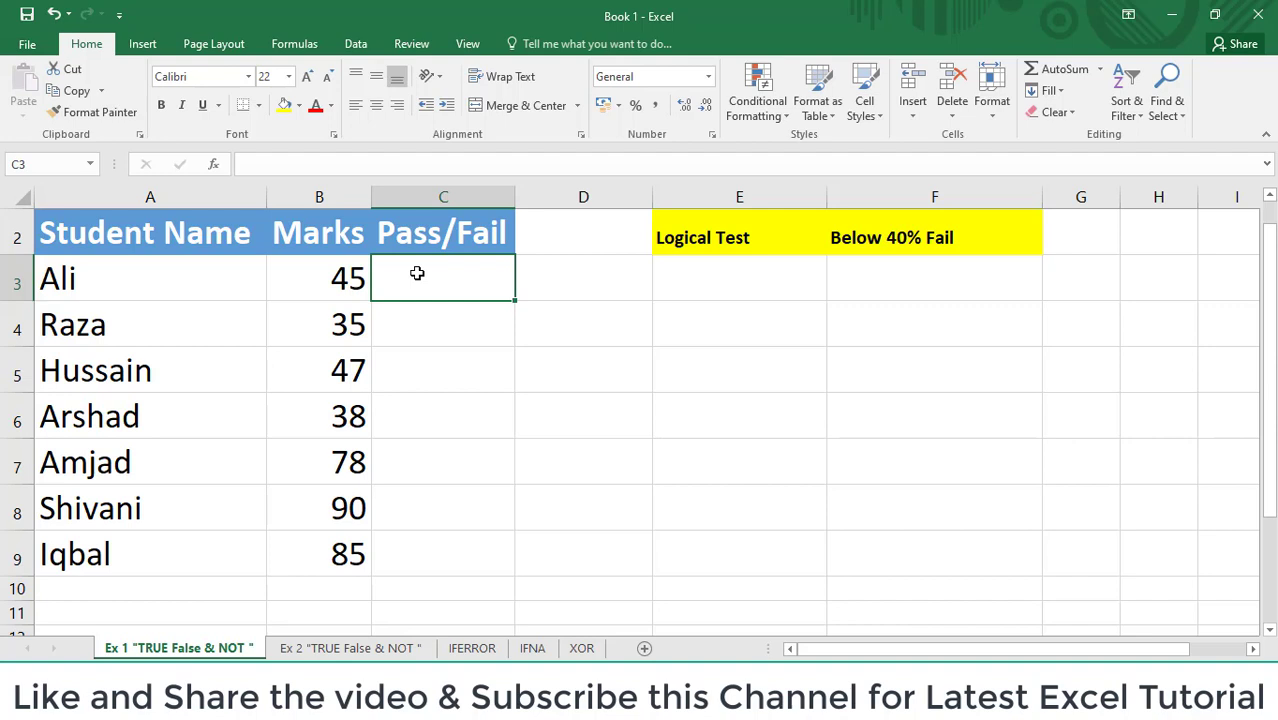
{"action": "type", "text": "=if"}
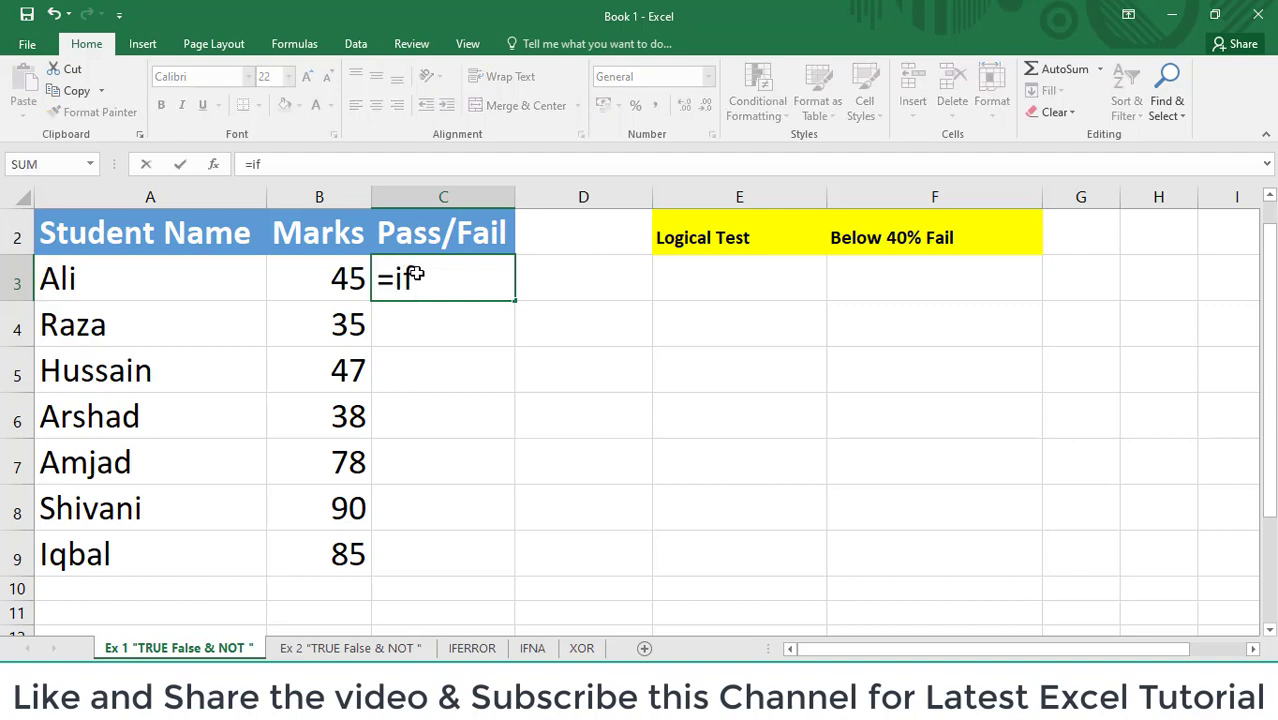
{"action": "key", "text": "Tab"}
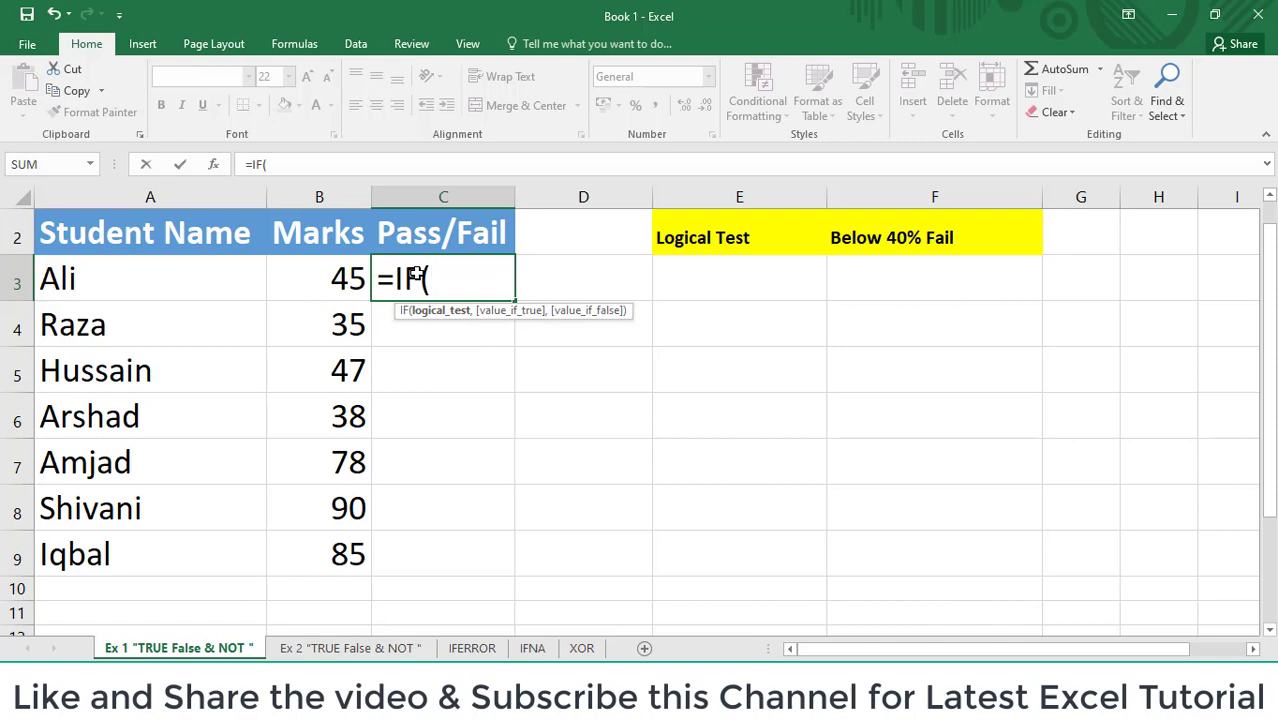
{"action": "key", "text": "Left"}
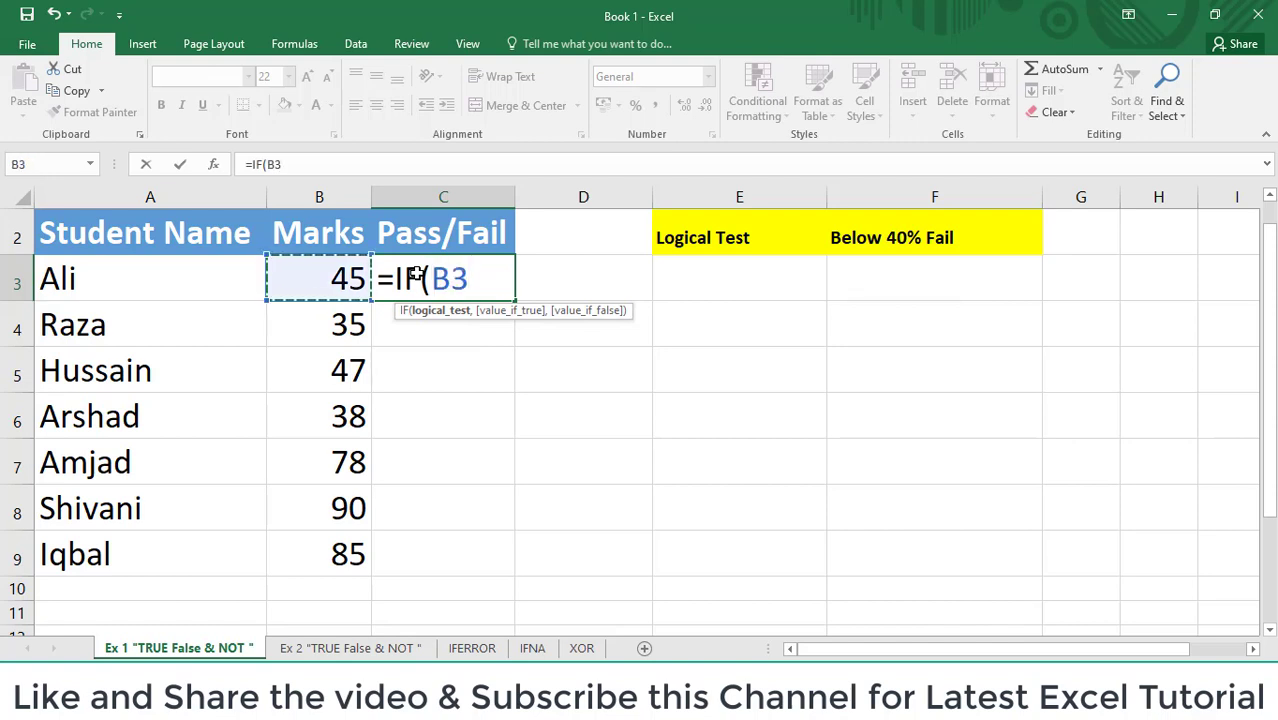
{"action": "type", "text": ">"}
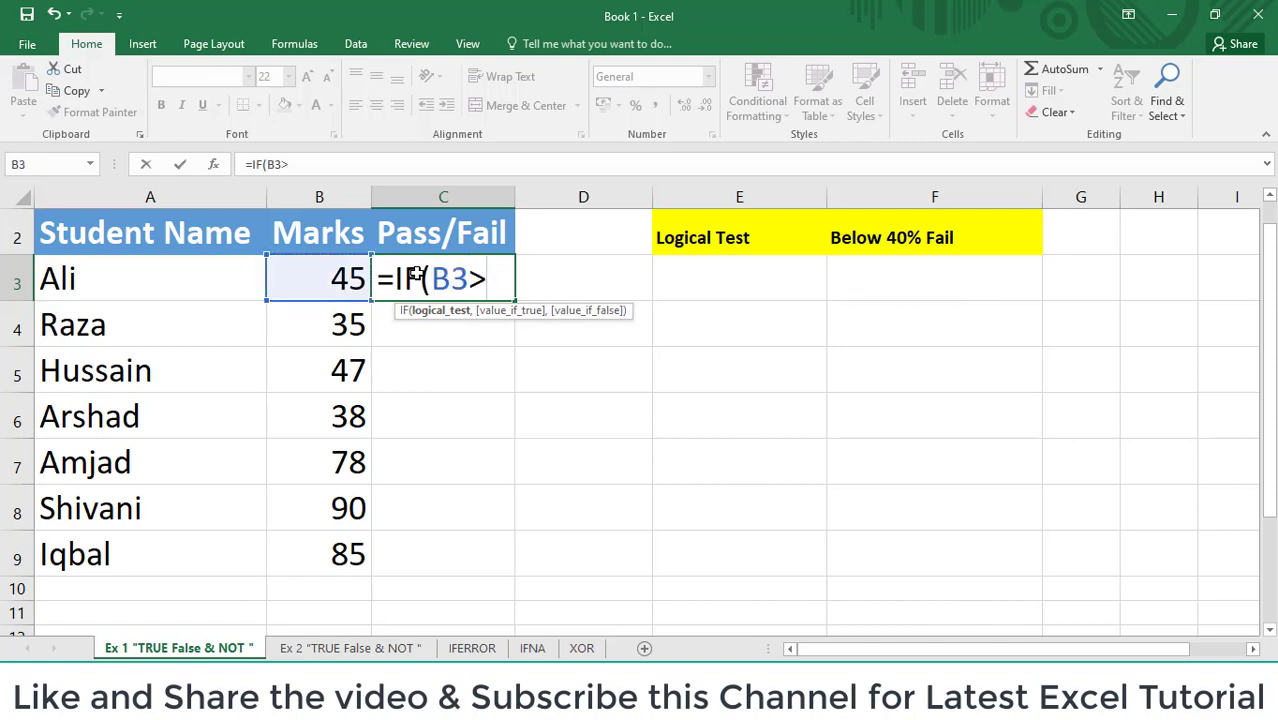
{"action": "type", "text": "=40"}
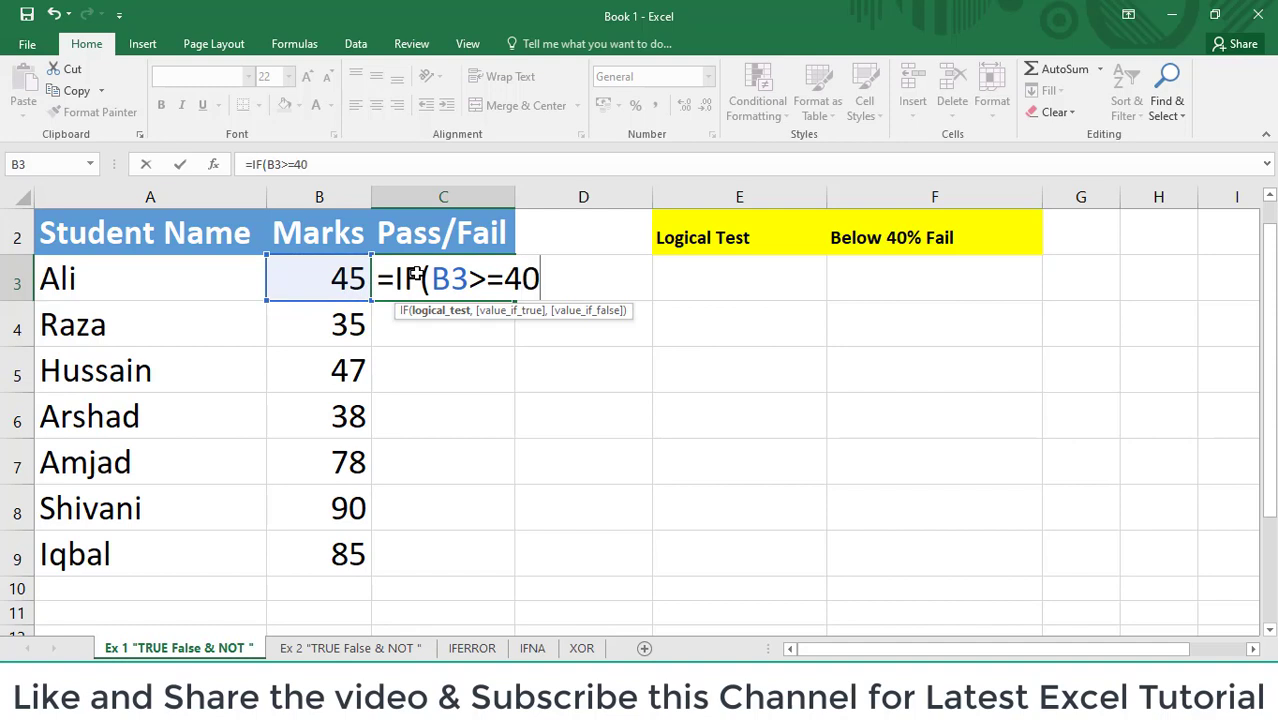
{"action": "type", "text": ","}
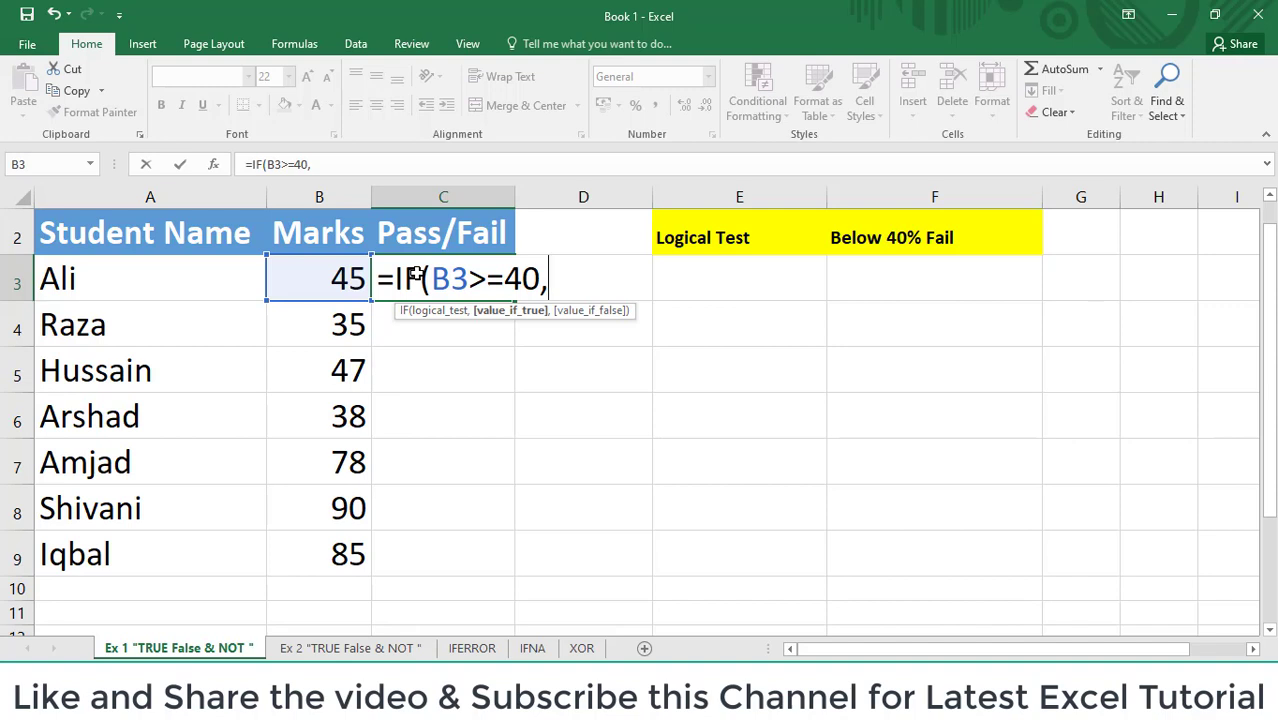
{"action": "type", "text": "true"}
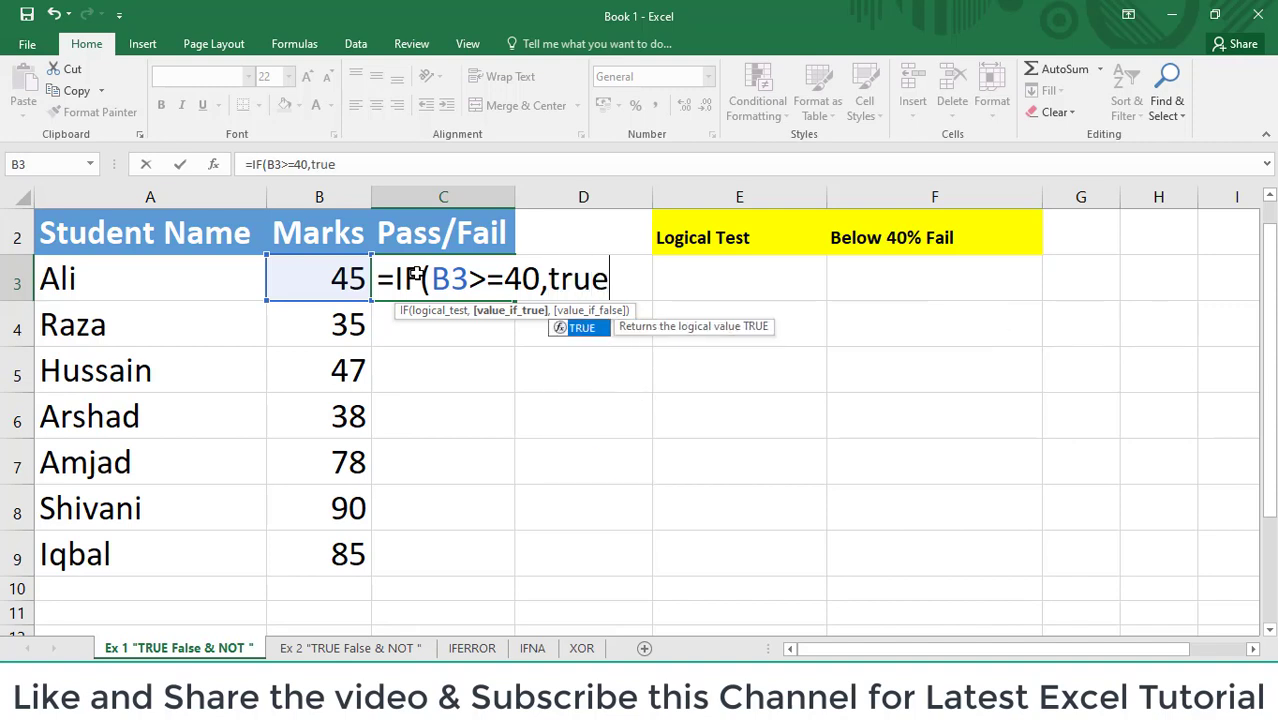
{"action": "type", "text": ","}
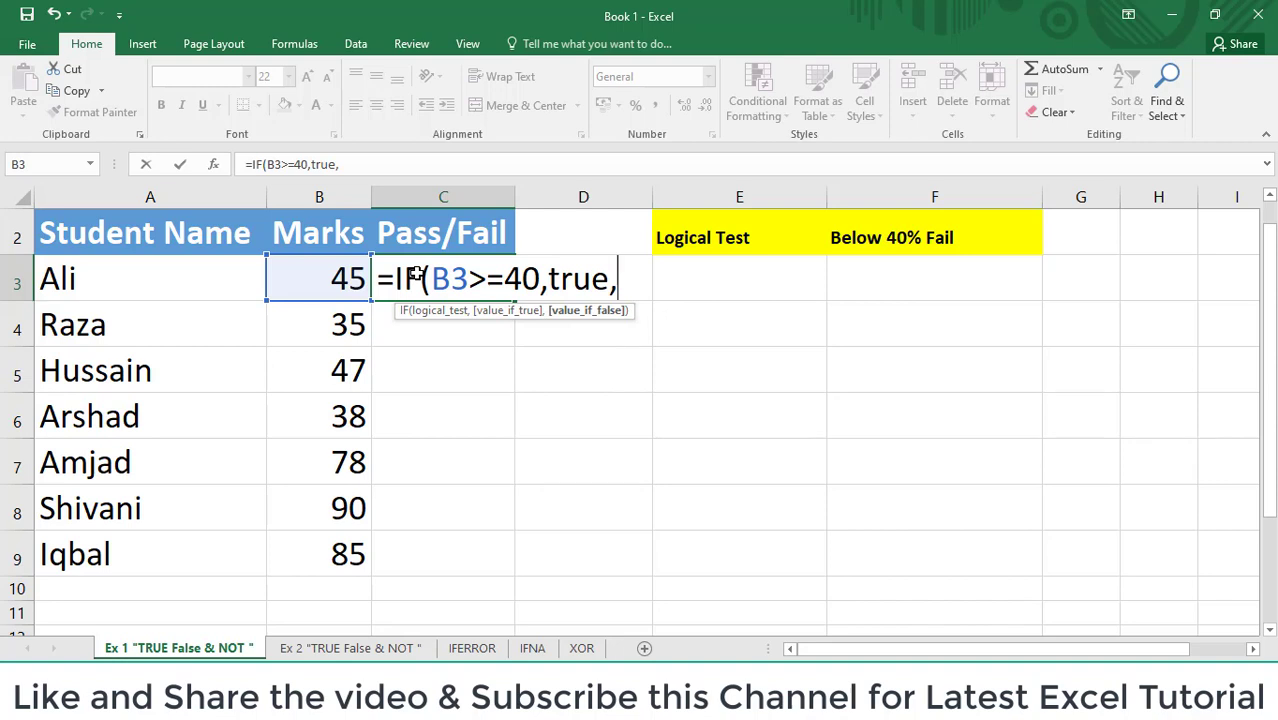
{"action": "type", "text": "fals"}
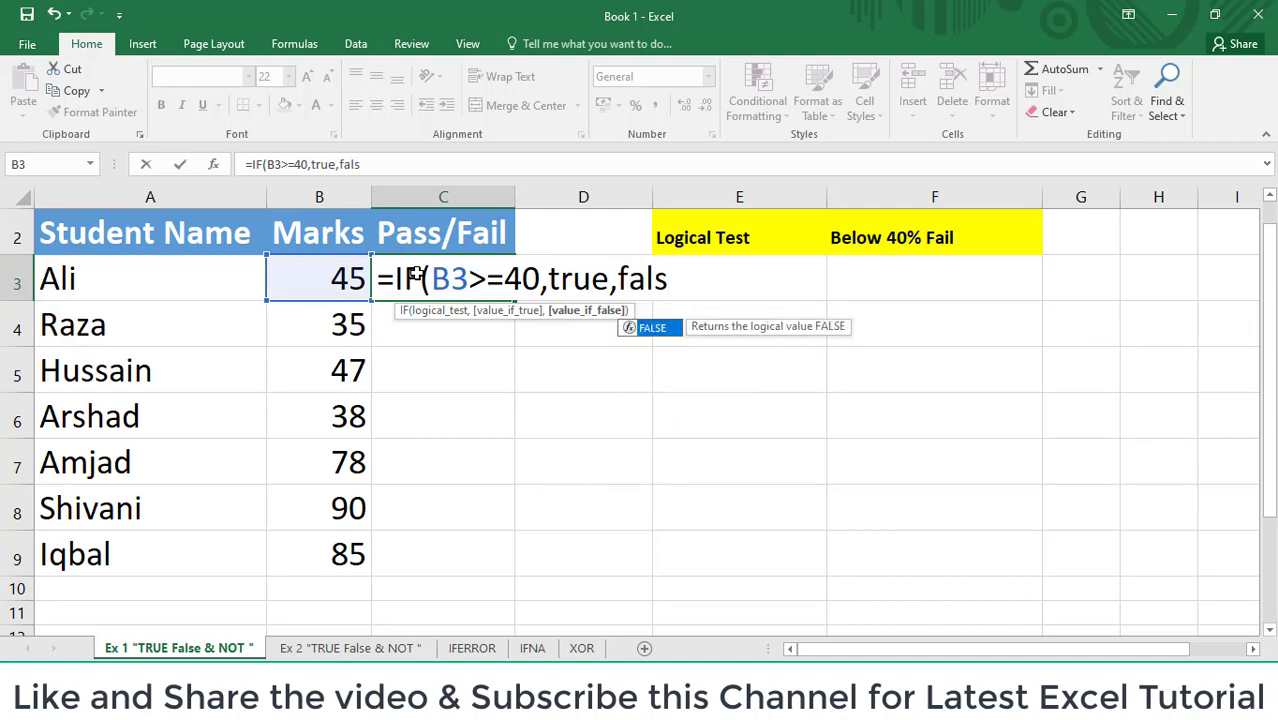
{"action": "type", "text": "e)"}
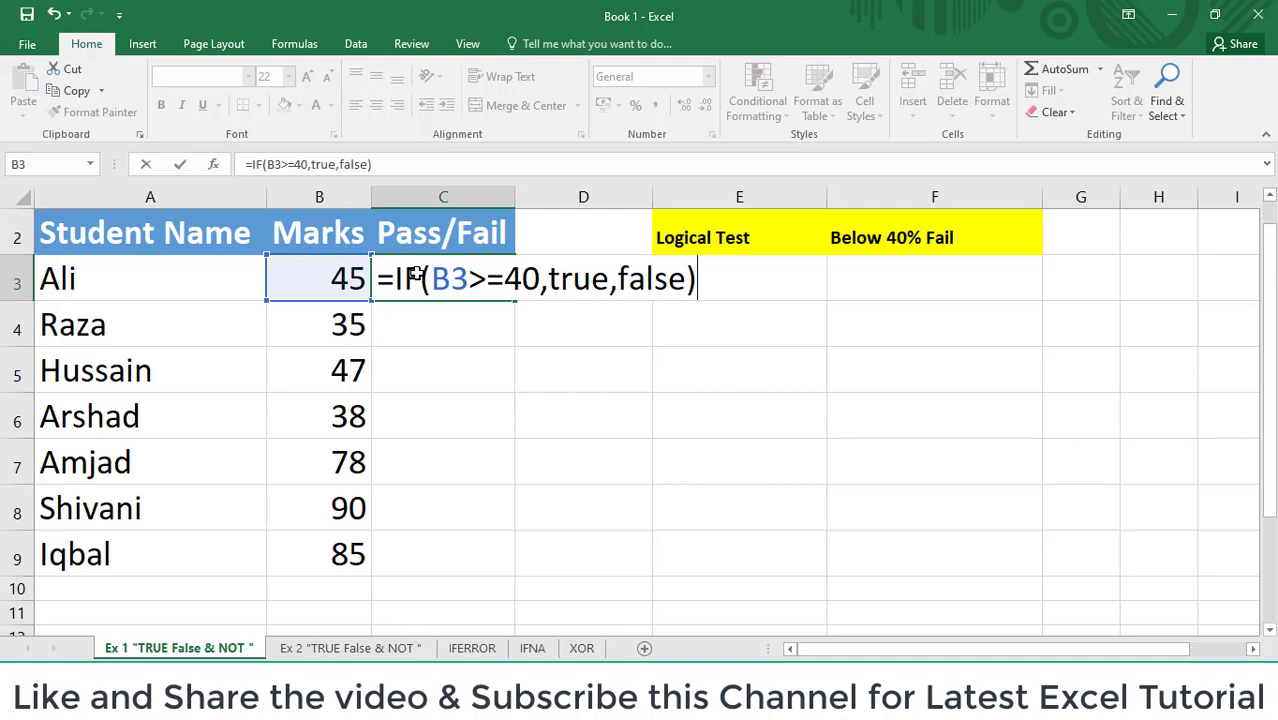
{"action": "key", "text": "Return"}
Copy the IF formula from C3 down the Pass/Fail column through C9.
{"action": "left_click", "coordinate": [415, 277]}
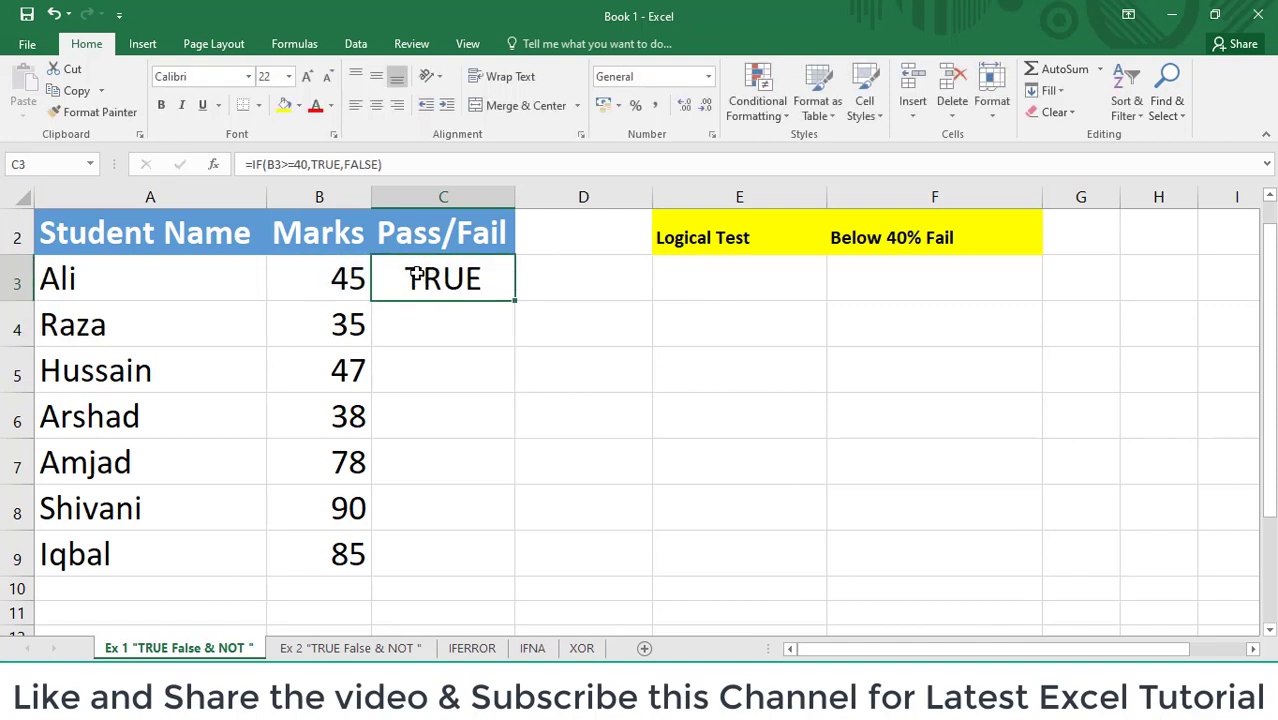
{"action": "key", "text": "ctrl+c"}
{"action": "key", "text": "Left"}
{"action": "key", "text": "ctrl+Down"}
{"action": "key", "text": "Right"}
{"action": "key", "text": "shift+Up"}
{"action": "key", "text": "shift+Up"}
{"action": "key", "text": "shift+Up"}
{"action": "key", "text": "shift+Up"}
{"action": "key", "text": "shift+Up"}
{"action": "key", "text": "shift+Up"}
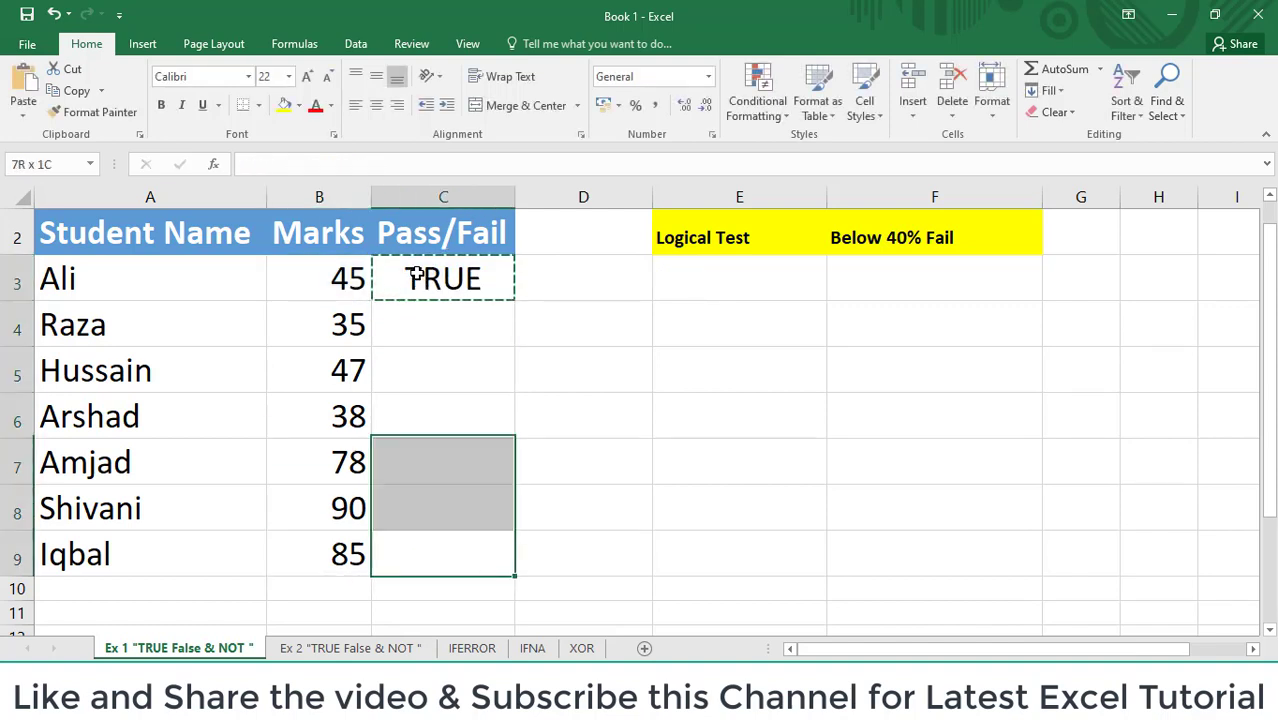
{"action": "key", "text": "ctrl+v"}
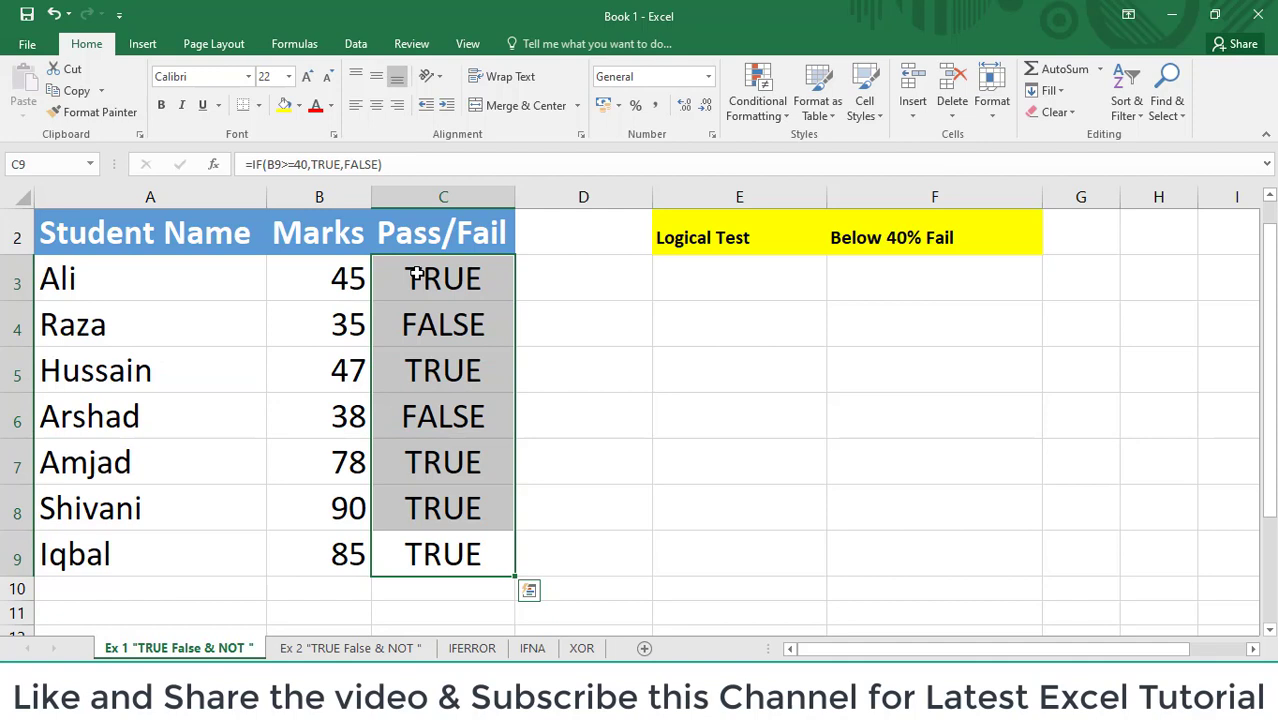
Clear all the formulas from the Pass/Fail cells C3:C9.
{"action": "key", "text": "Down"}
{"action": "key", "text": "Up"}
{"action": "key", "text": "Up"}
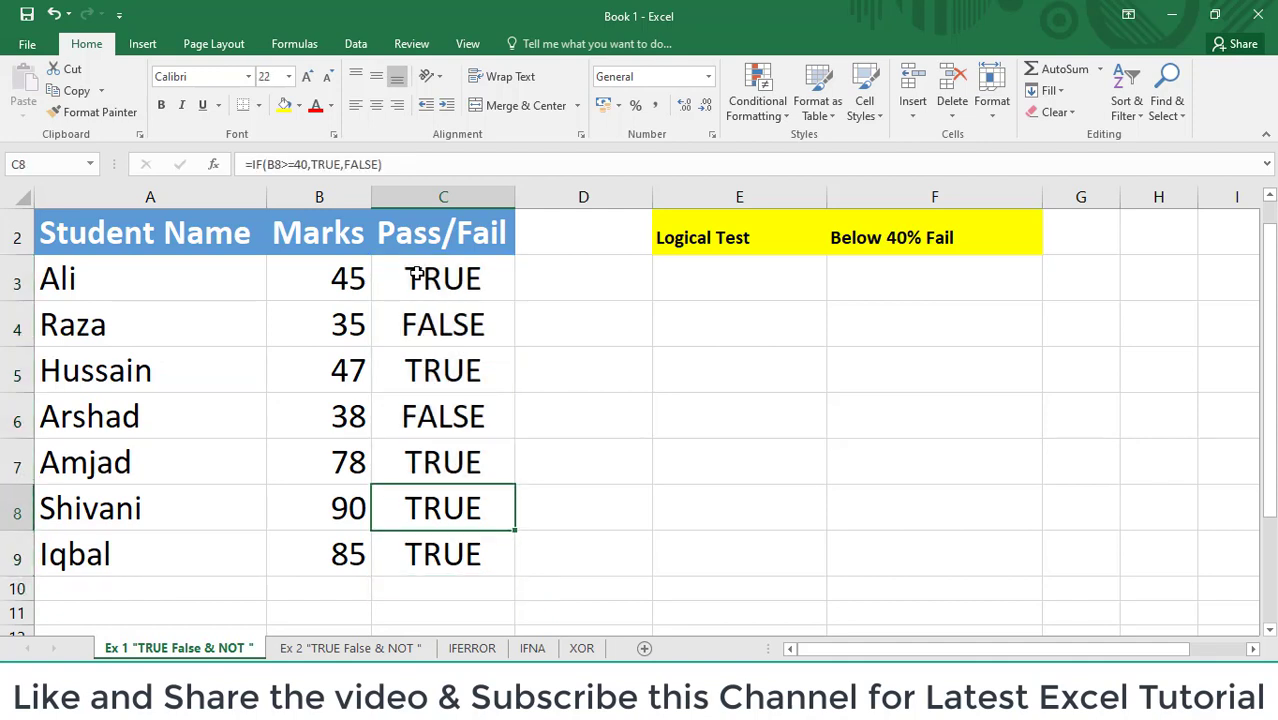
{"action": "key", "text": "Up"}
{"action": "key", "text": "Up"}
{"action": "key", "text": "Up"}
{"action": "key", "text": "Up"}
{"action": "key", "text": "Up"}
{"action": "key", "text": "Up"}
{"action": "key", "text": "Down"}
{"action": "key", "text": "ctrl+shift+Down"}
{"action": "key", "text": "Delete"}
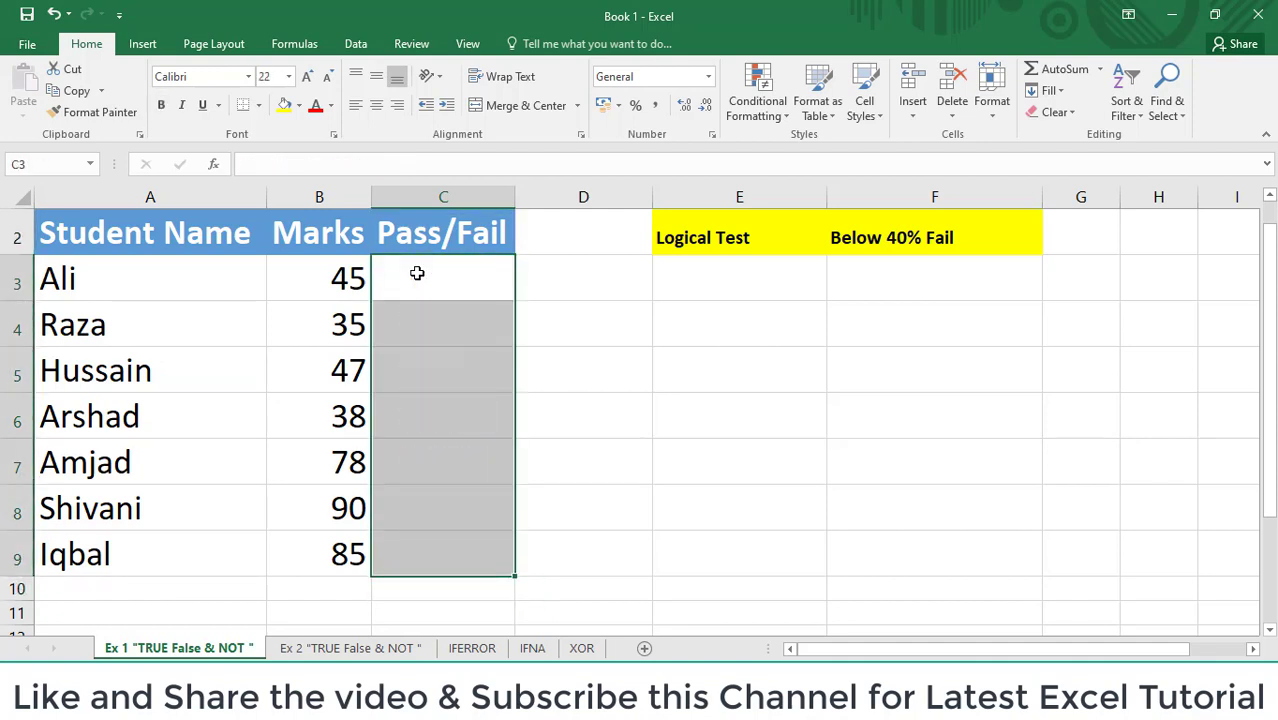
Enter the formula =IF(B3>=40,TRUE(),FALSE()) in cell C3, using the function forms of TRUE and FALSE.
{"action": "key", "text": "Down"}
{"action": "key", "text": "Up"}
{"action": "type", "text": "=IF("}
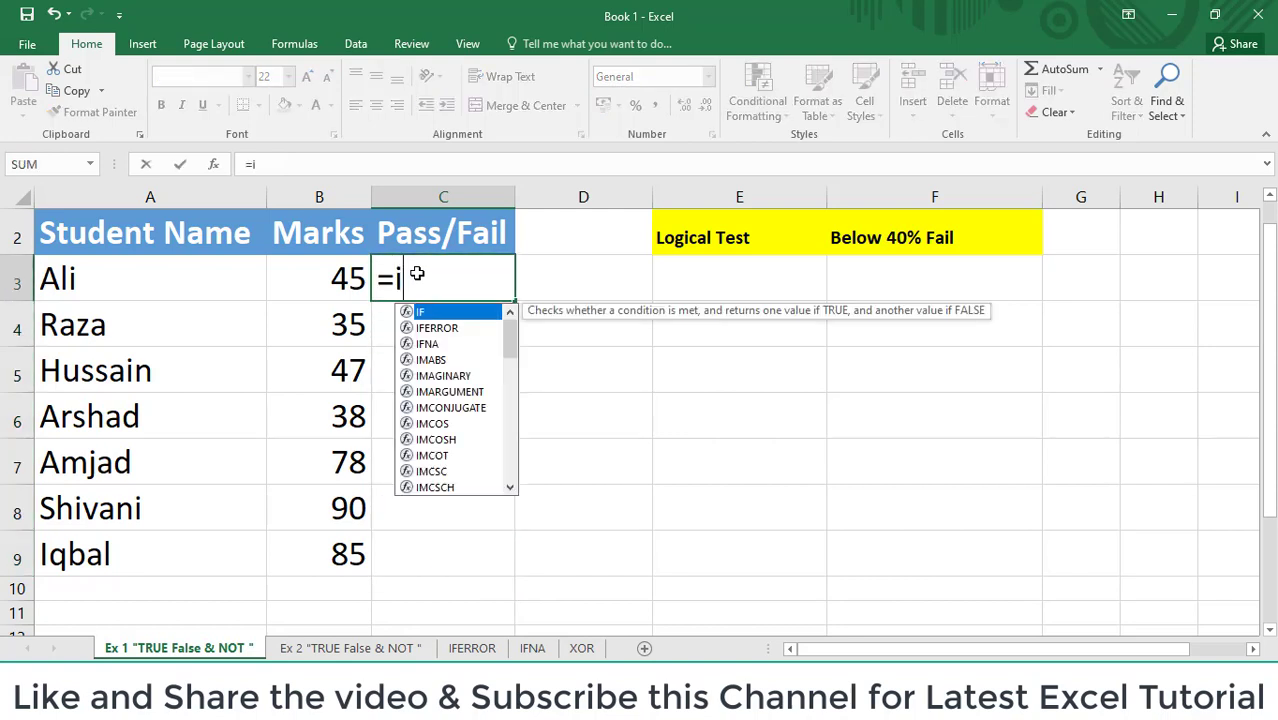
{"action": "key", "text": "Left"}
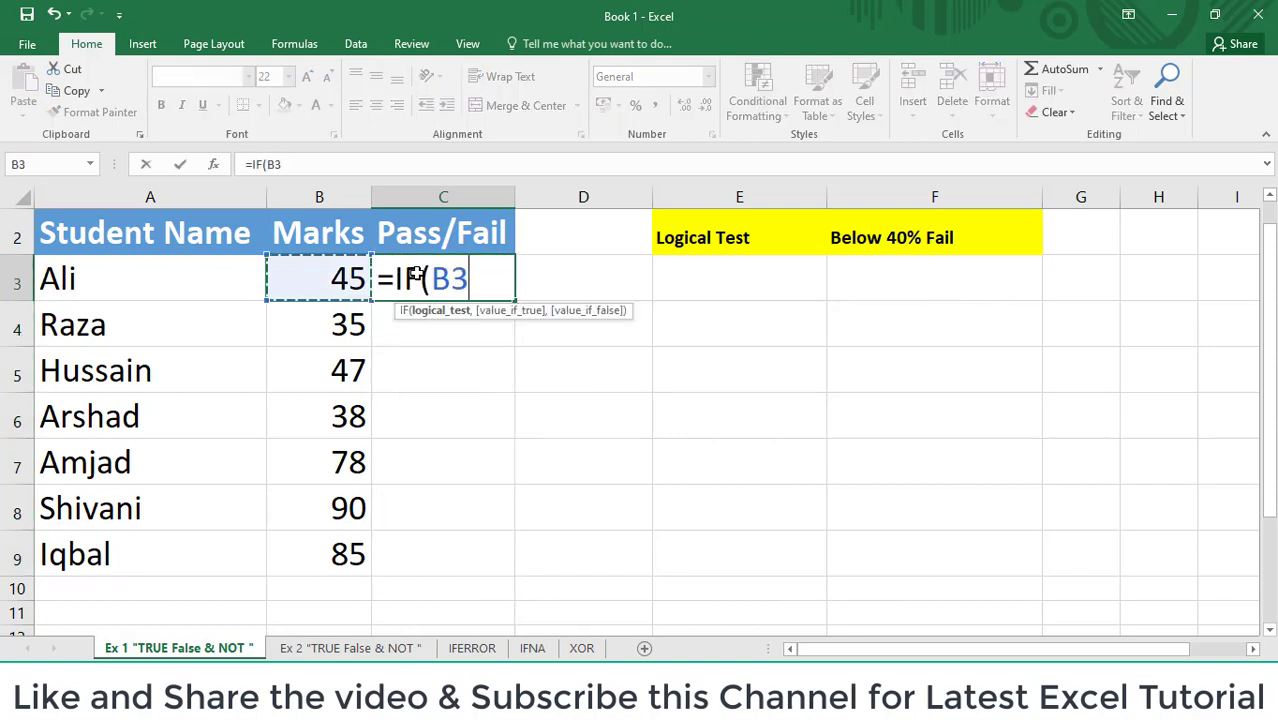
{"action": "type", "text": ">=40"}
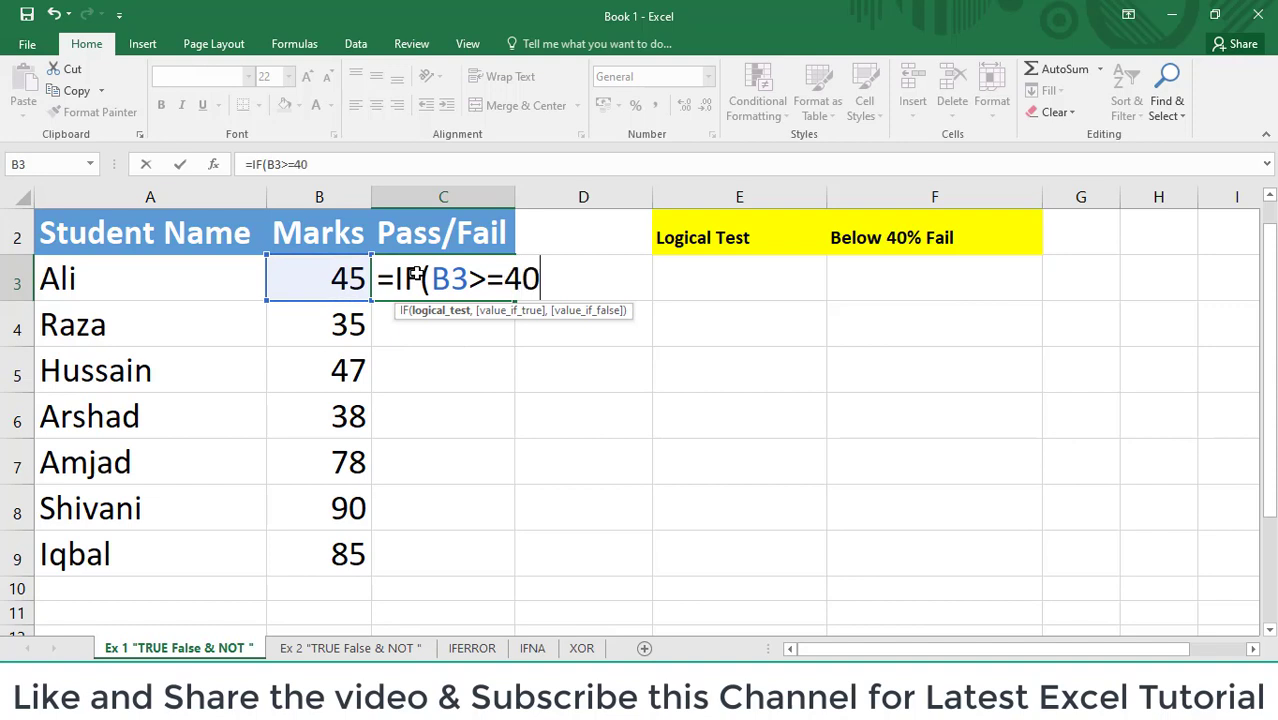
{"action": "type", "text": ",true"}
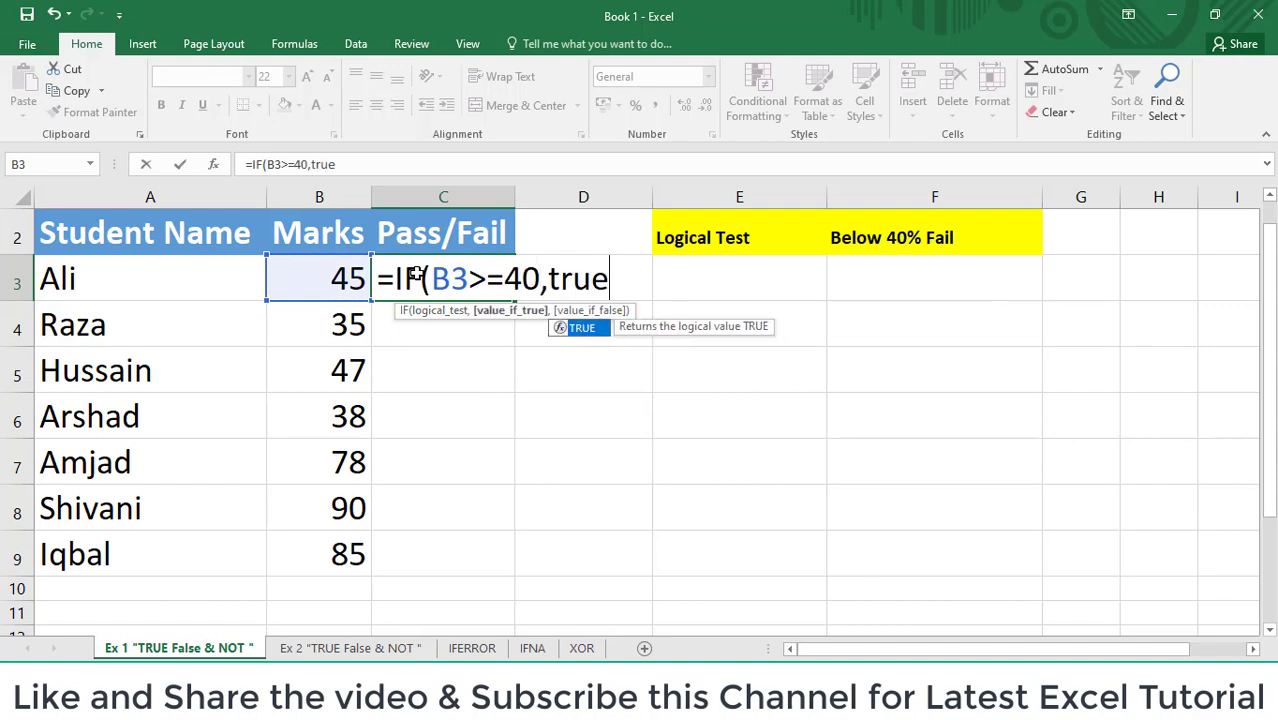
{"action": "type", "text": "()"}
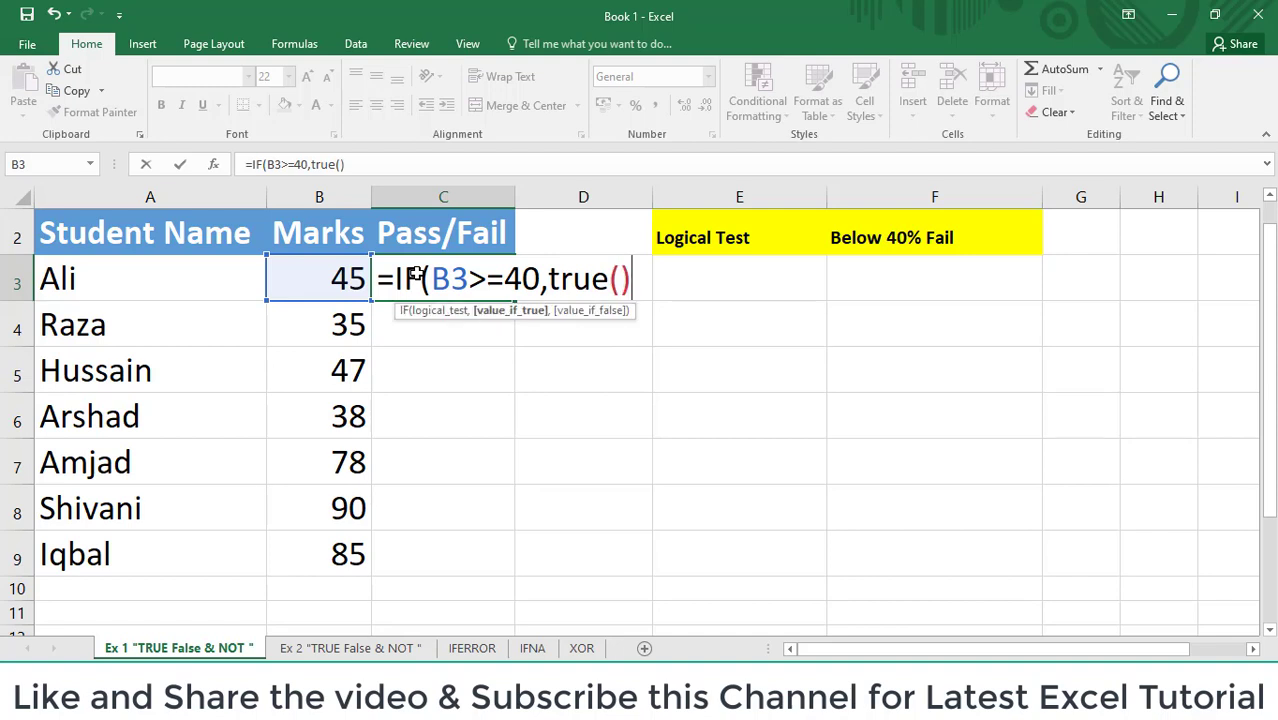
{"action": "type", "text": ","}
{"action": "type", "text": "f"}
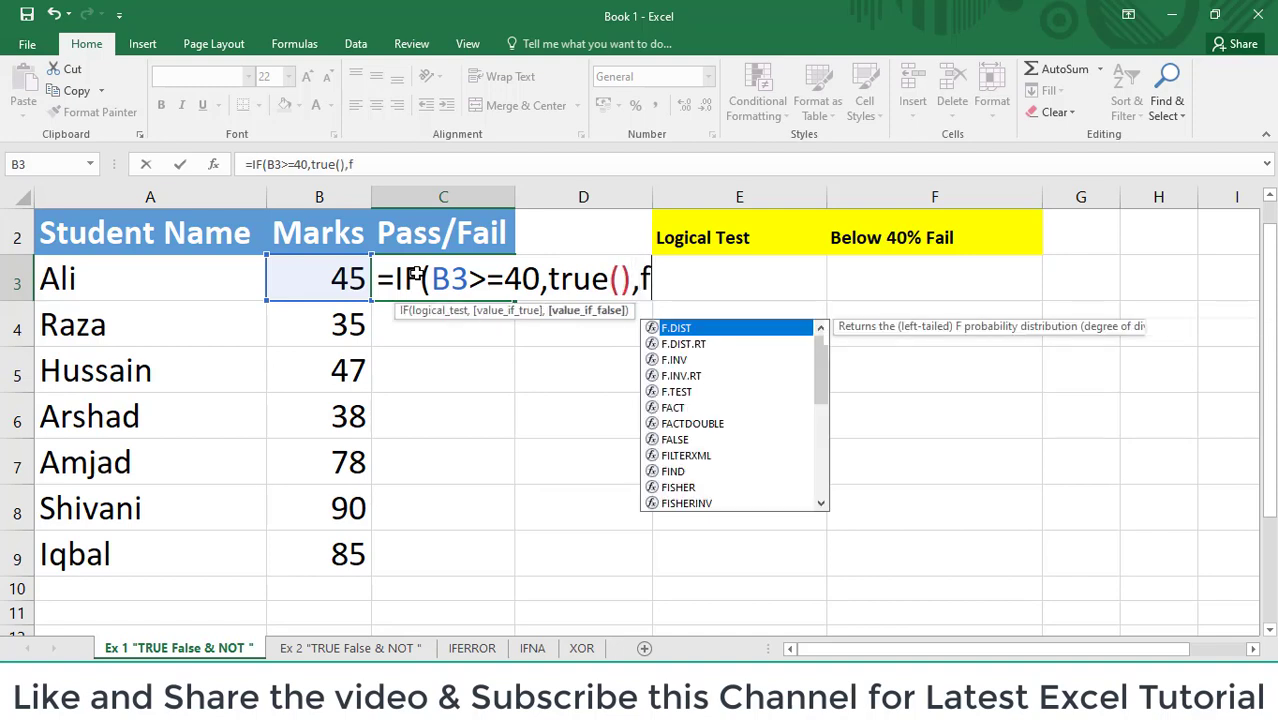
{"action": "type", "text": "alse()"}
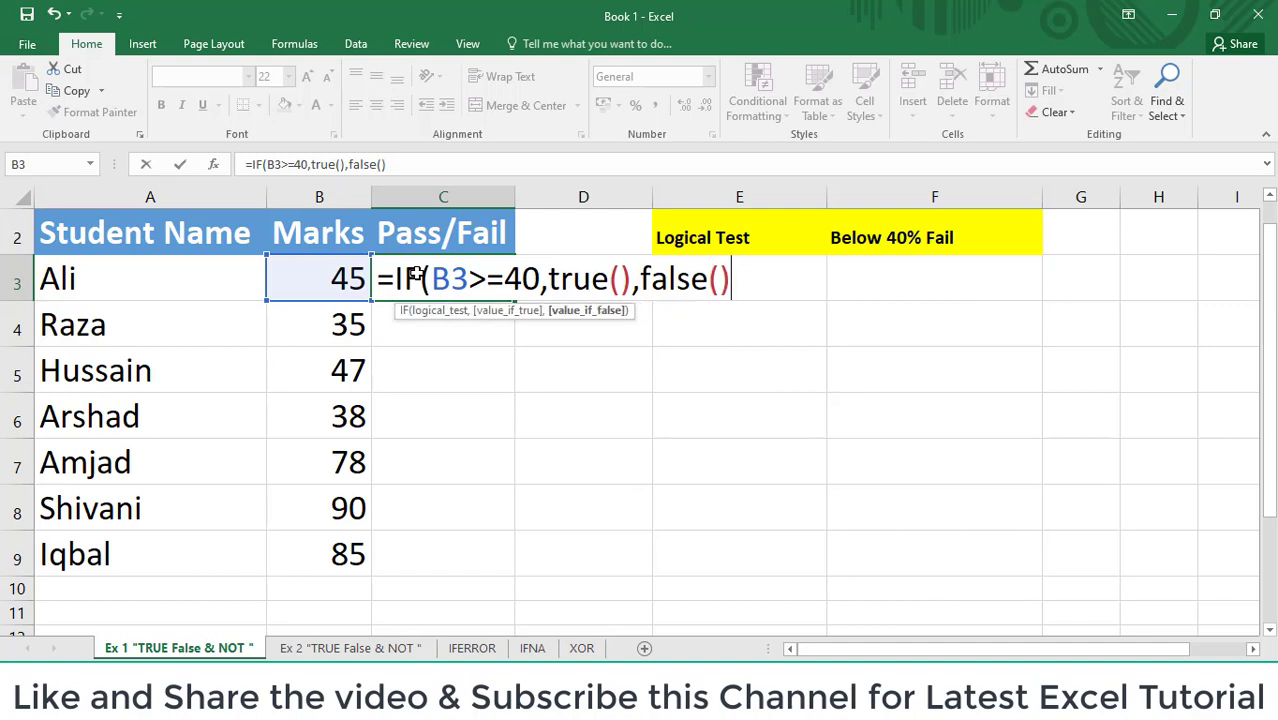
{"action": "type", "text": ")"}
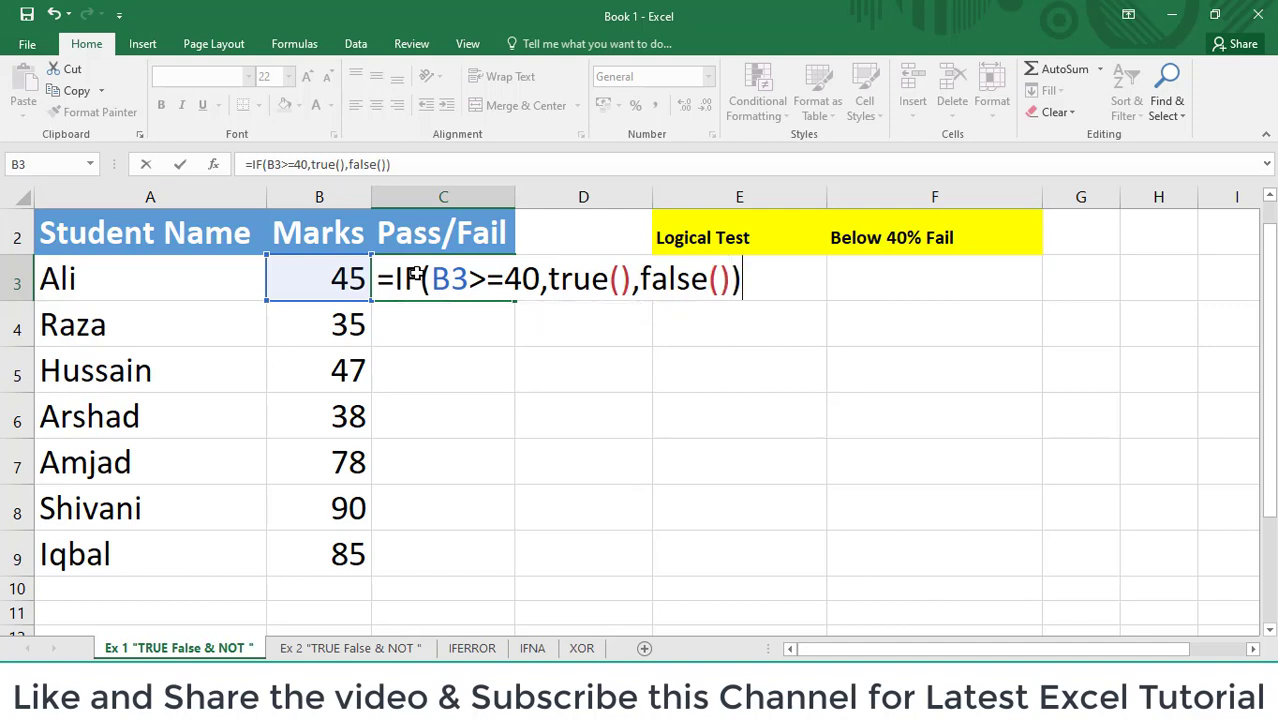
{"action": "key", "text": "Return"}
Copy the formula with TRUE() and FALSE() from C3 to the remaining Pass/Fail rows through C9.
{"action": "key", "text": "ctrl+c"}
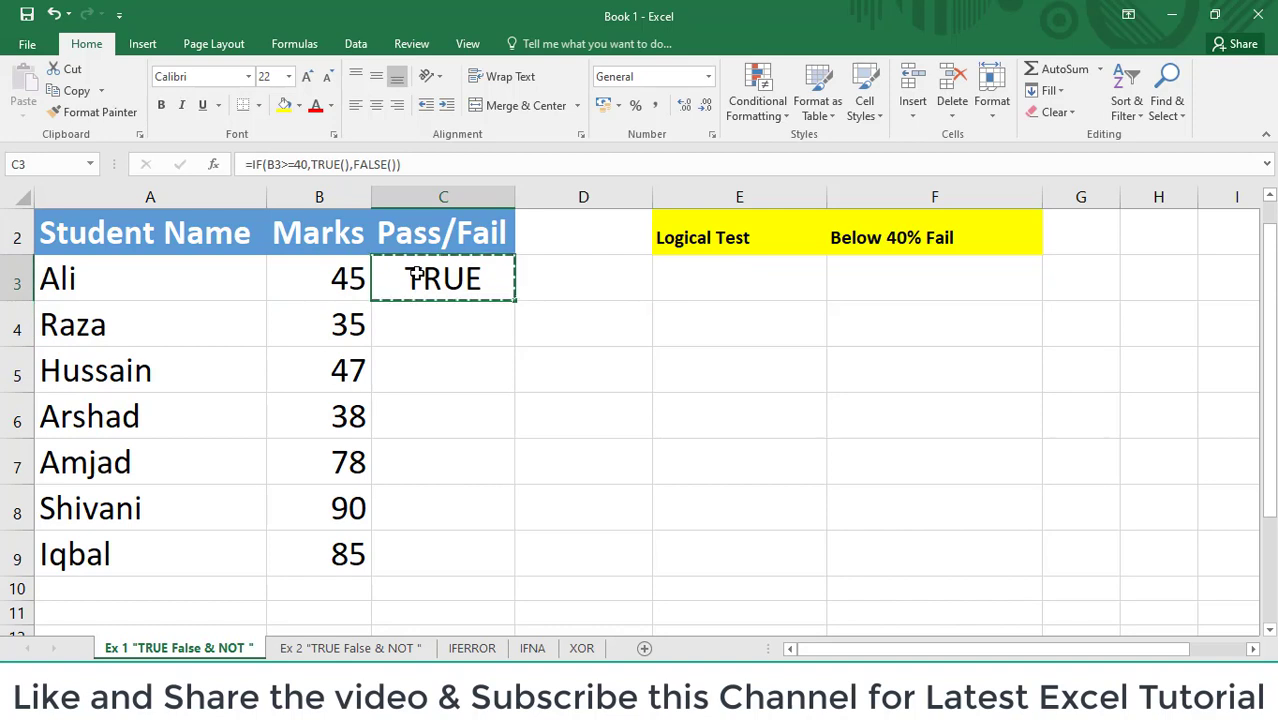
{"action": "key", "text": "Left"}
{"action": "key", "text": "ctrl+Down"}
{"action": "key", "text": "Right"}
{"action": "key", "text": "ctrl+shift+Up"}
{"action": "key", "text": "ctrl+v"}
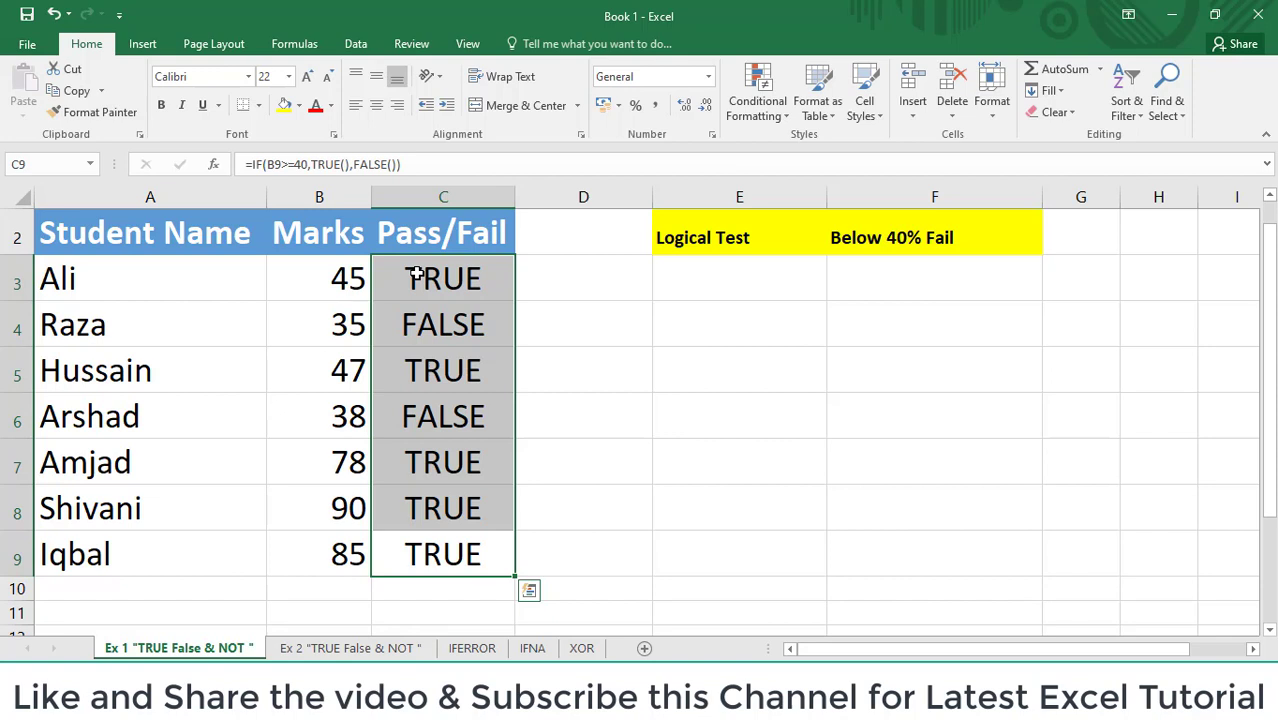
Enter the formula =NOT(C3) in cell D3 to reverse the first student's Pass/Fail result.
{"action": "left_click", "coordinate": [568, 268]}
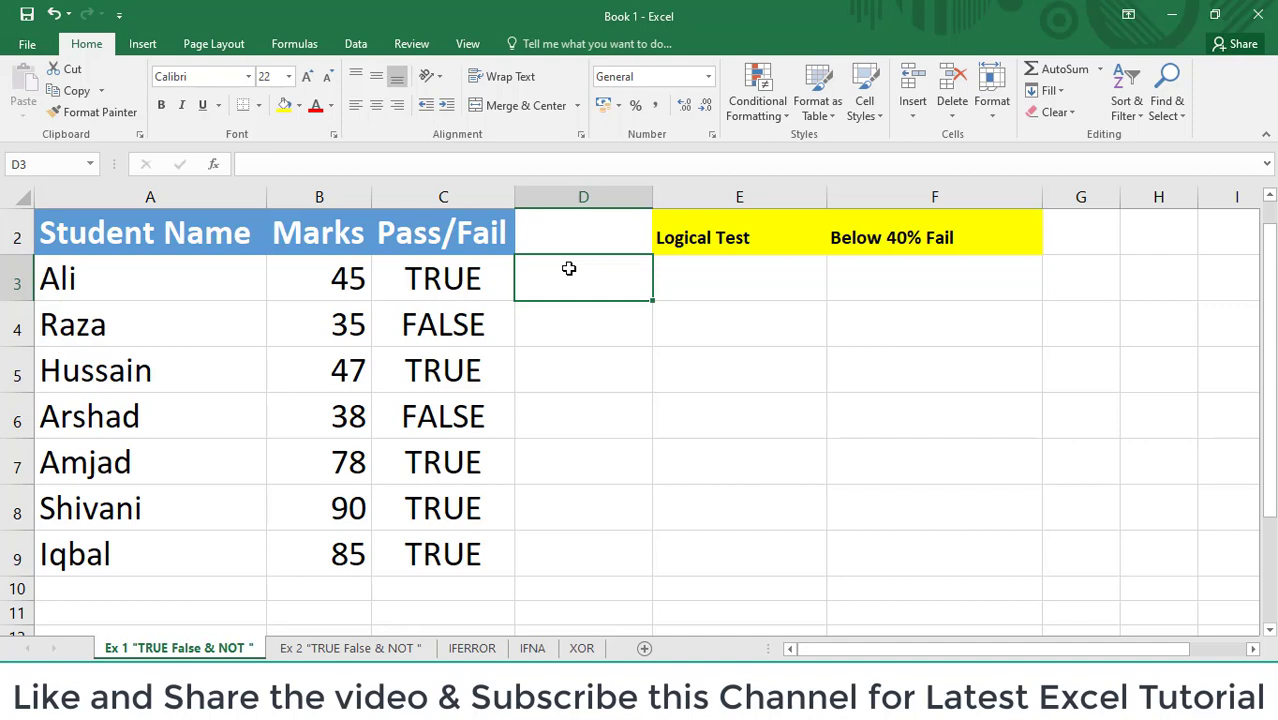
{"action": "type", "text": "=not"}
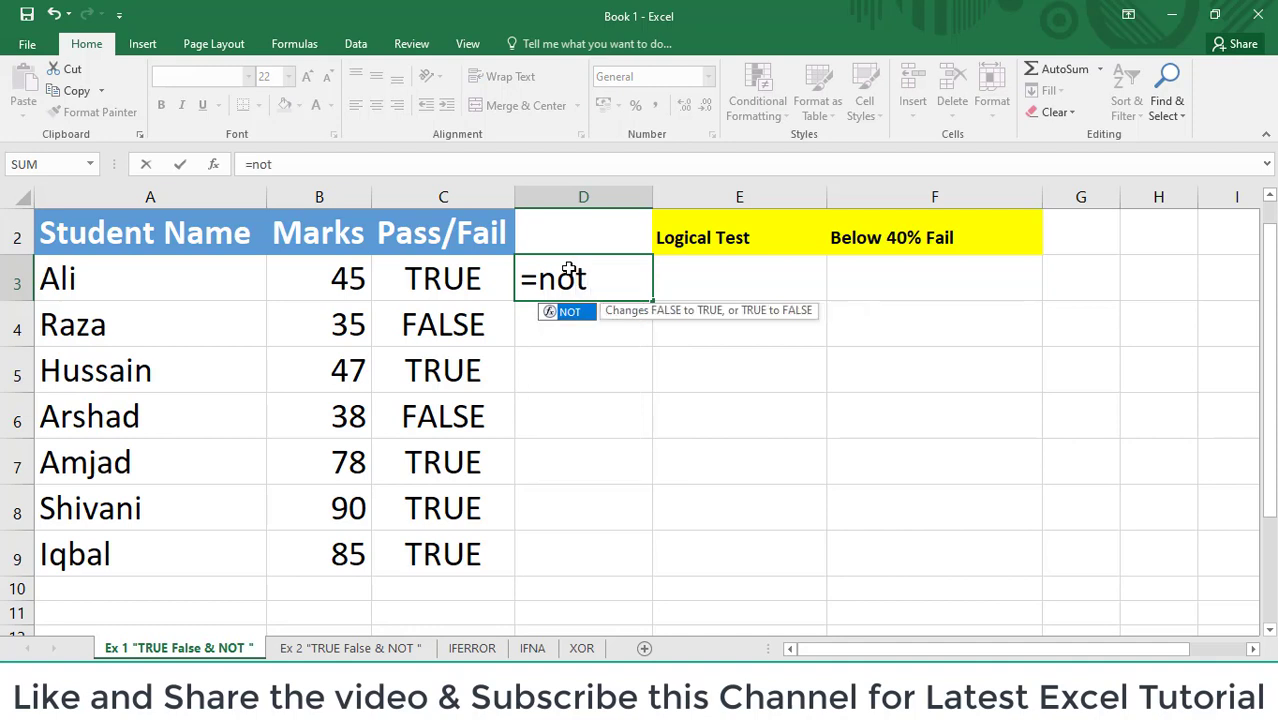
{"action": "key", "text": "Tab"}
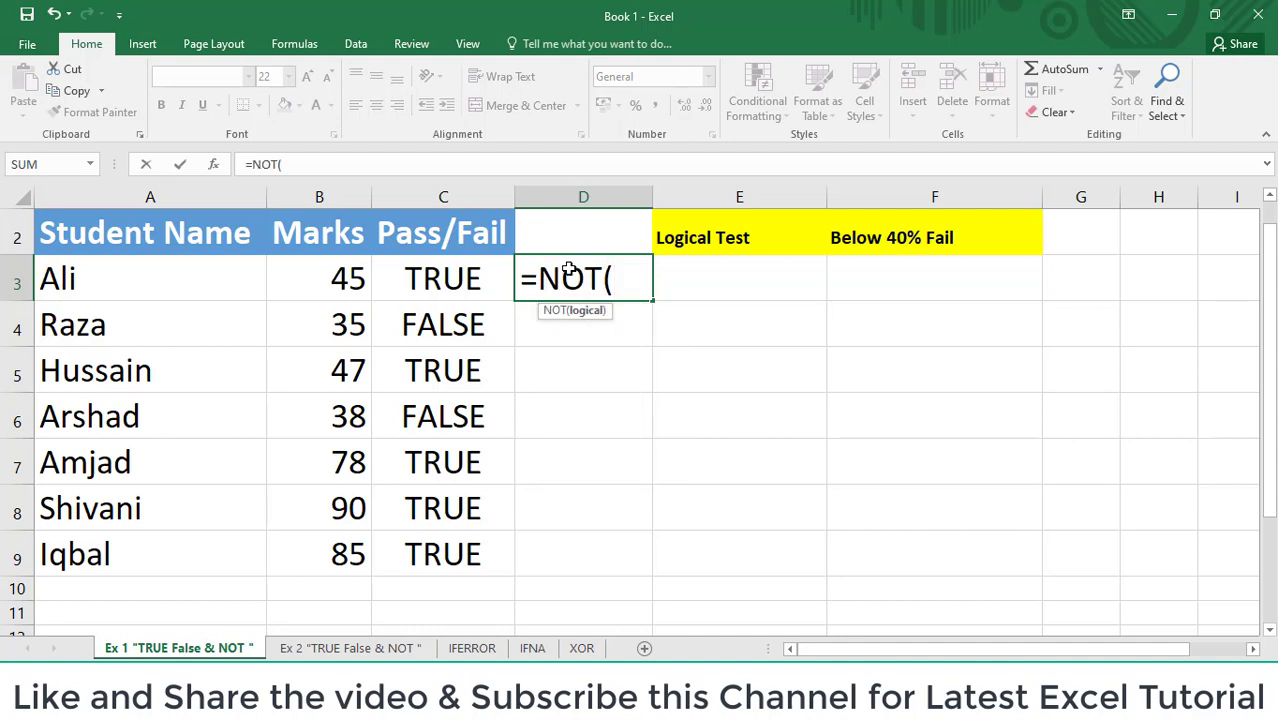
{"action": "key", "text": "Left"}
{"action": "type", "text": ")"}
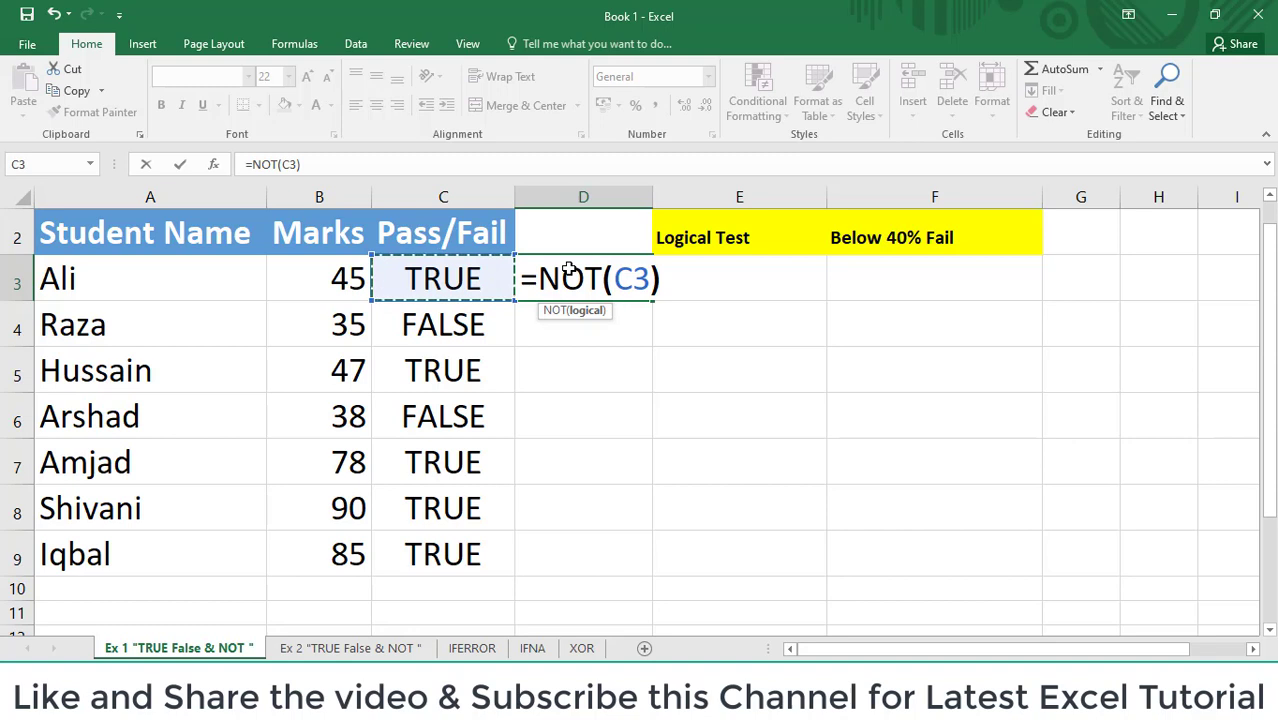
{"action": "key", "text": "Return"}
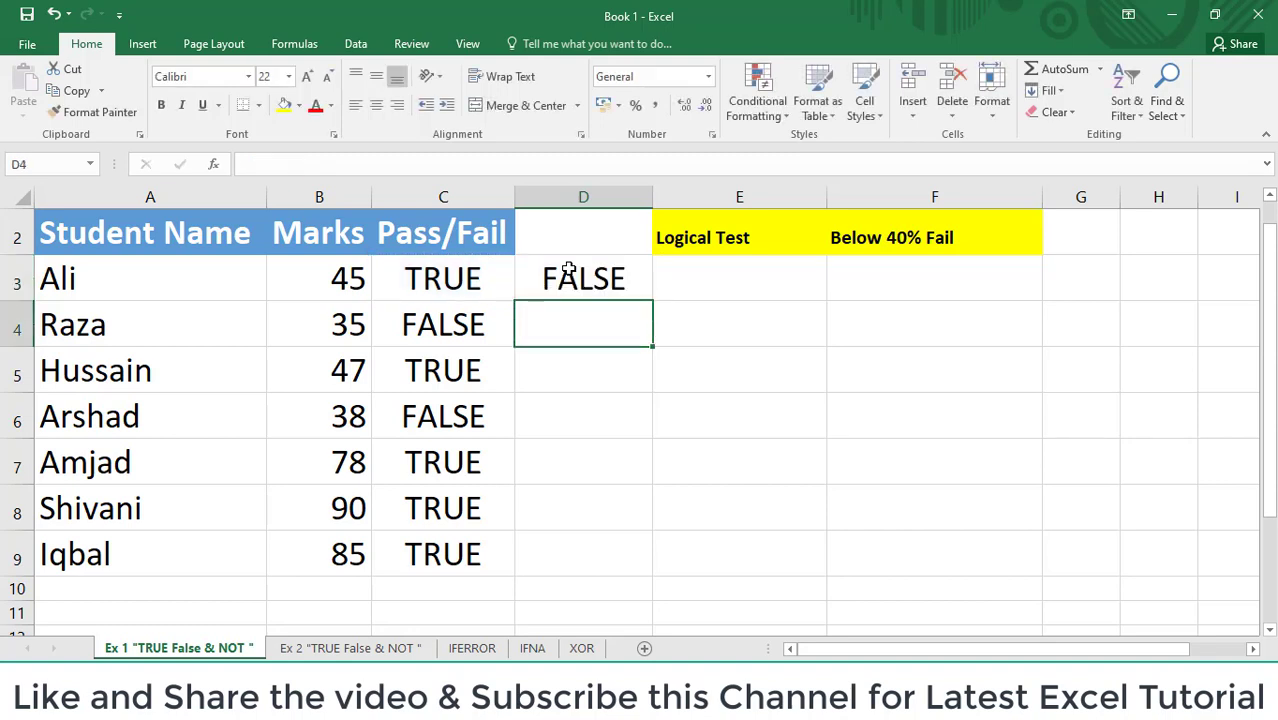
Copy the NOT formula from D3 down column D through D9.
{"action": "left_click", "coordinate": [567, 270]}
{"action": "key", "text": "ctrl+c"}
{"action": "key", "text": "Left"}
{"action": "key", "text": "ctrl+Down"}
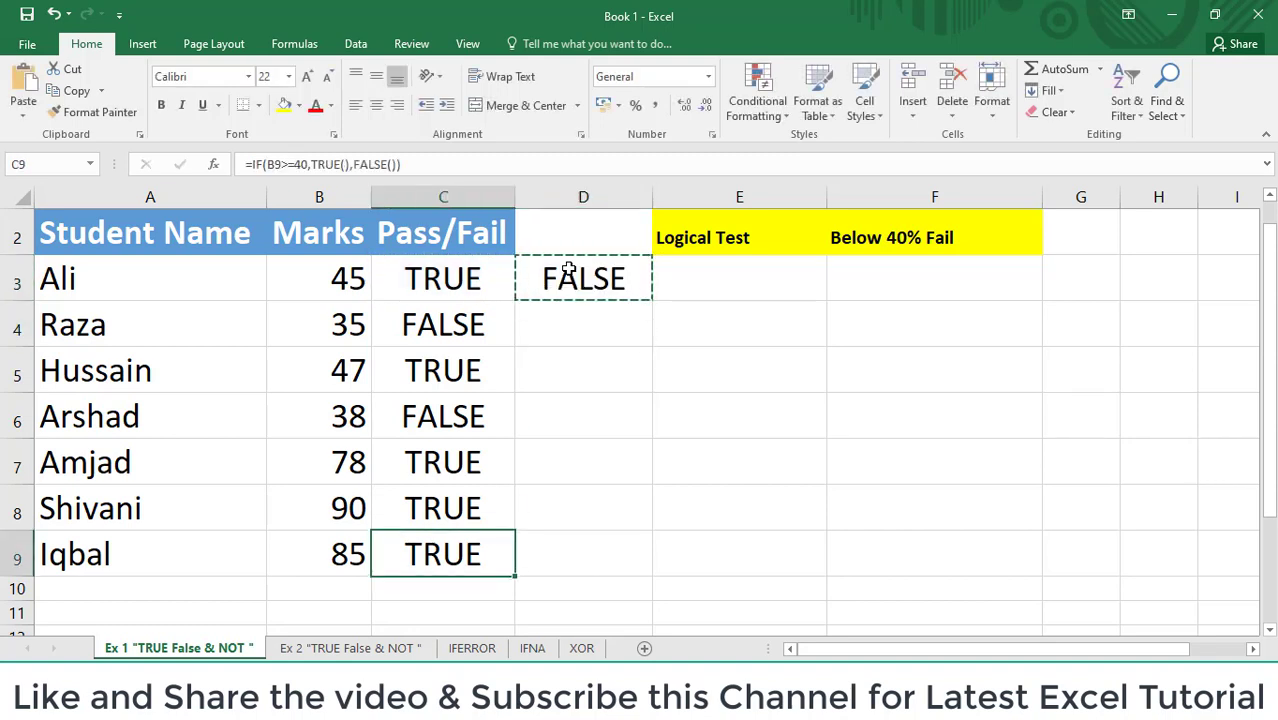
{"action": "key", "text": "Right"}
{"action": "key", "text": "shift+Up"}
{"action": "key", "text": "shift+Up"}
{"action": "key", "text": "shift+Up"}
{"action": "key", "text": "shift+Up"}
{"action": "key", "text": "shift+Up"}
{"action": "key", "text": "shift+Up"}
{"action": "key", "text": "ctrl+v"}
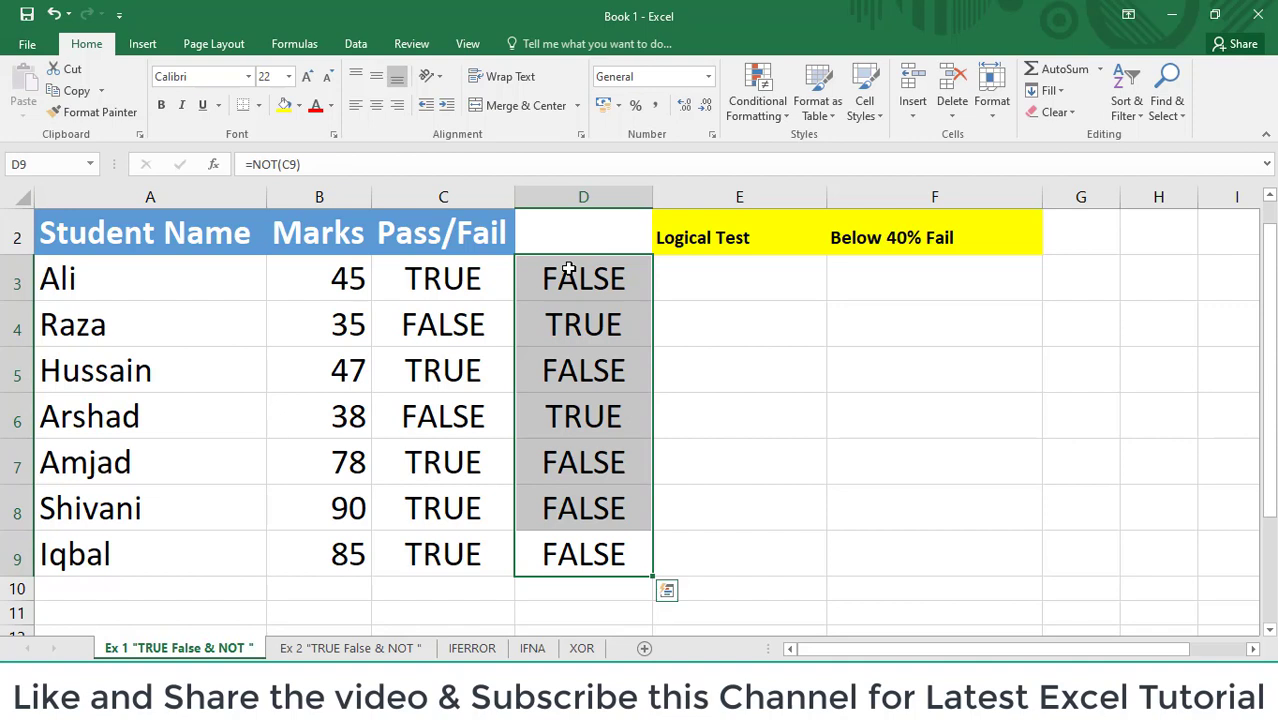
Replace the formula in cell C3 with =IF(B3>=40,"Pass","Fail").
{"action": "key", "text": "Left"}
{"action": "key", "text": "Up"}
{"action": "key", "text": "Up"}
{"action": "key", "text": "Up"}
{"action": "key", "text": "Up"}
{"action": "key", "text": "Up"}
{"action": "key", "text": "Up"}
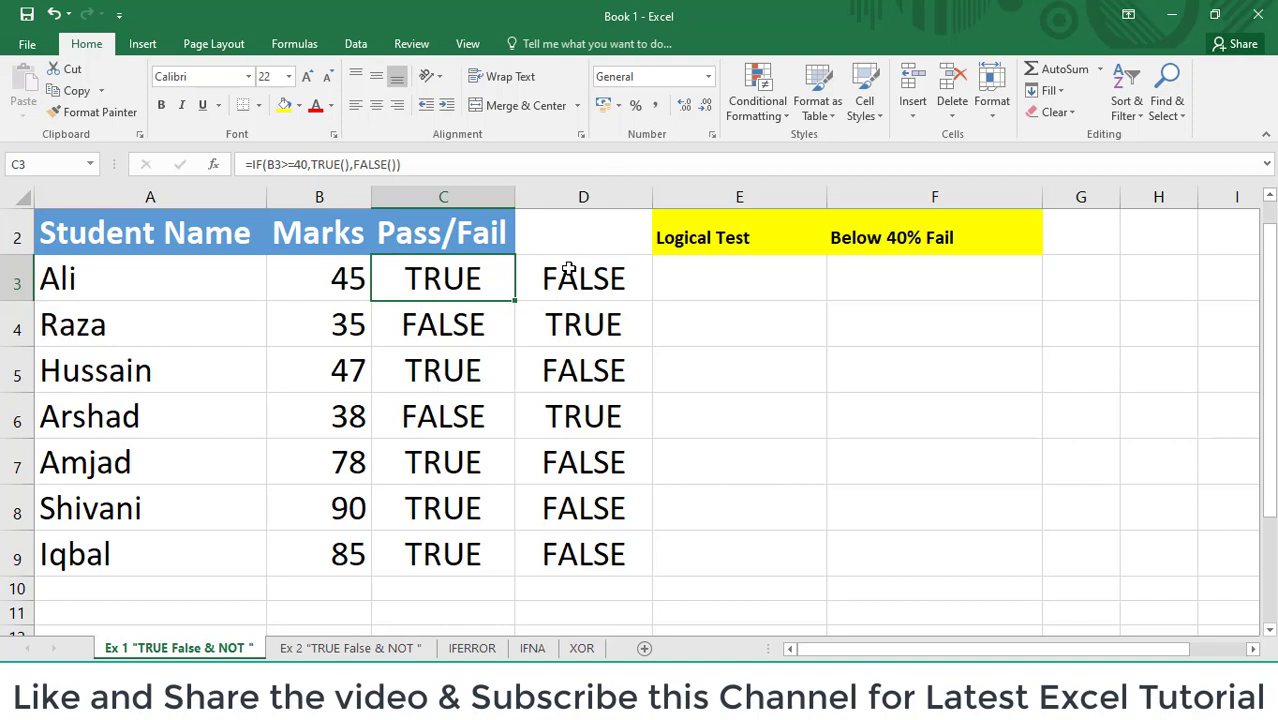
{"action": "type", "text": "=IF("}
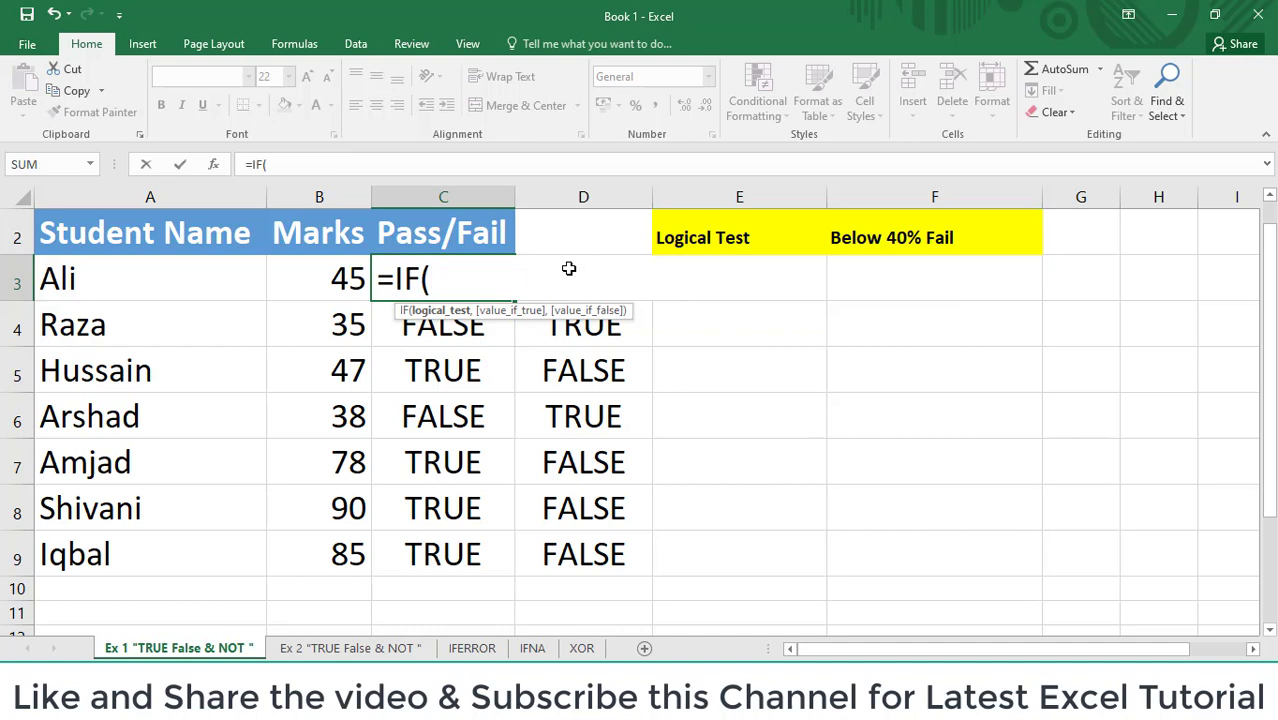
{"action": "key", "text": "Left"}
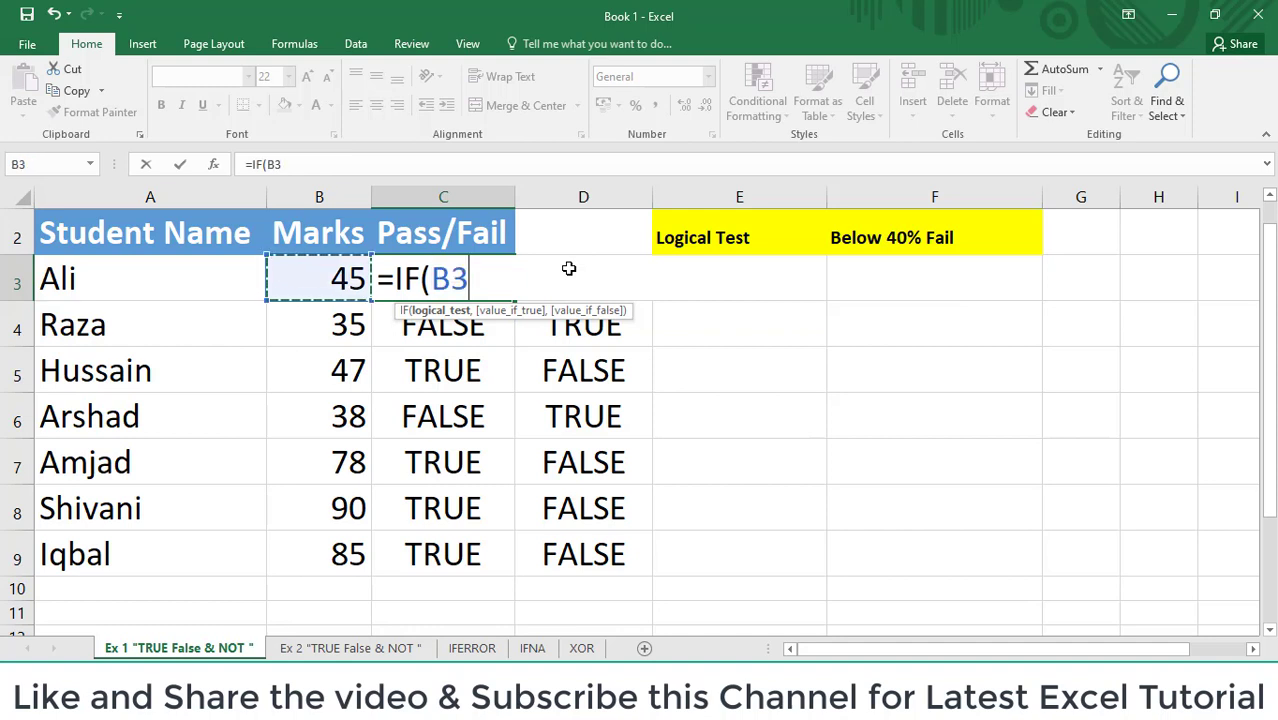
{"action": "type", "text": ">=t"}
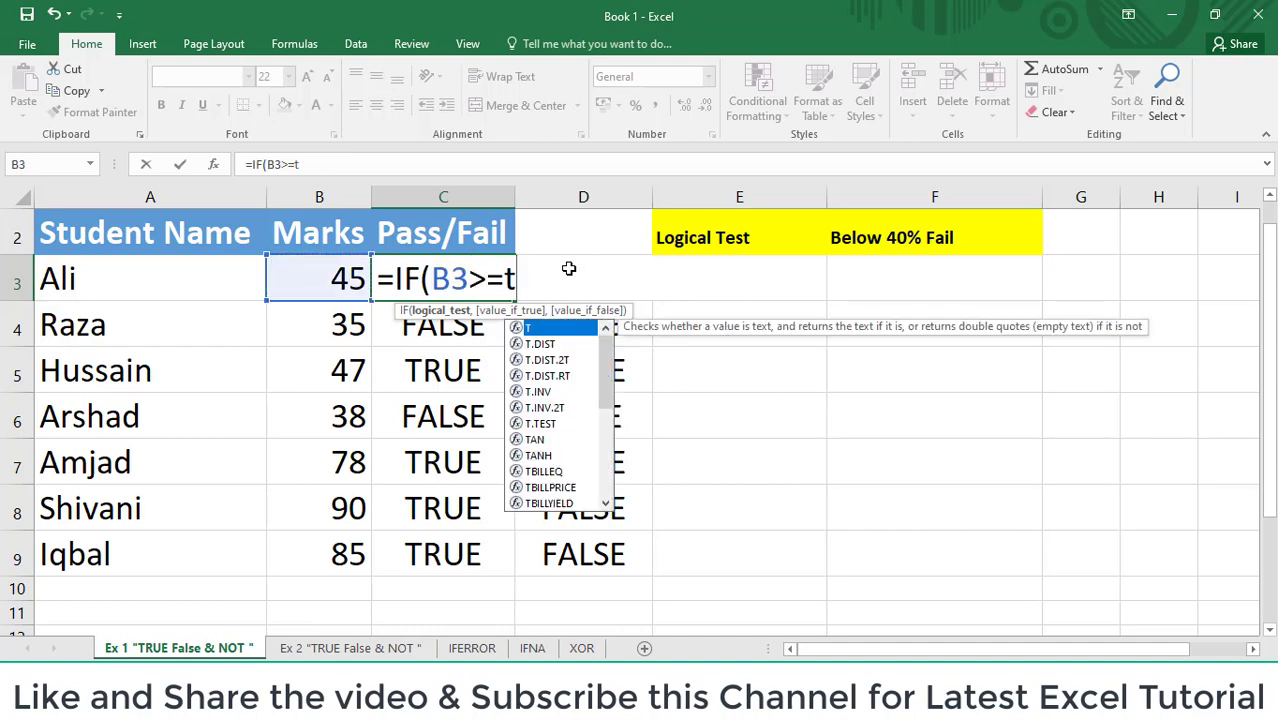
{"action": "key", "text": "BackSpace"}
{"action": "type", "text": "40"}
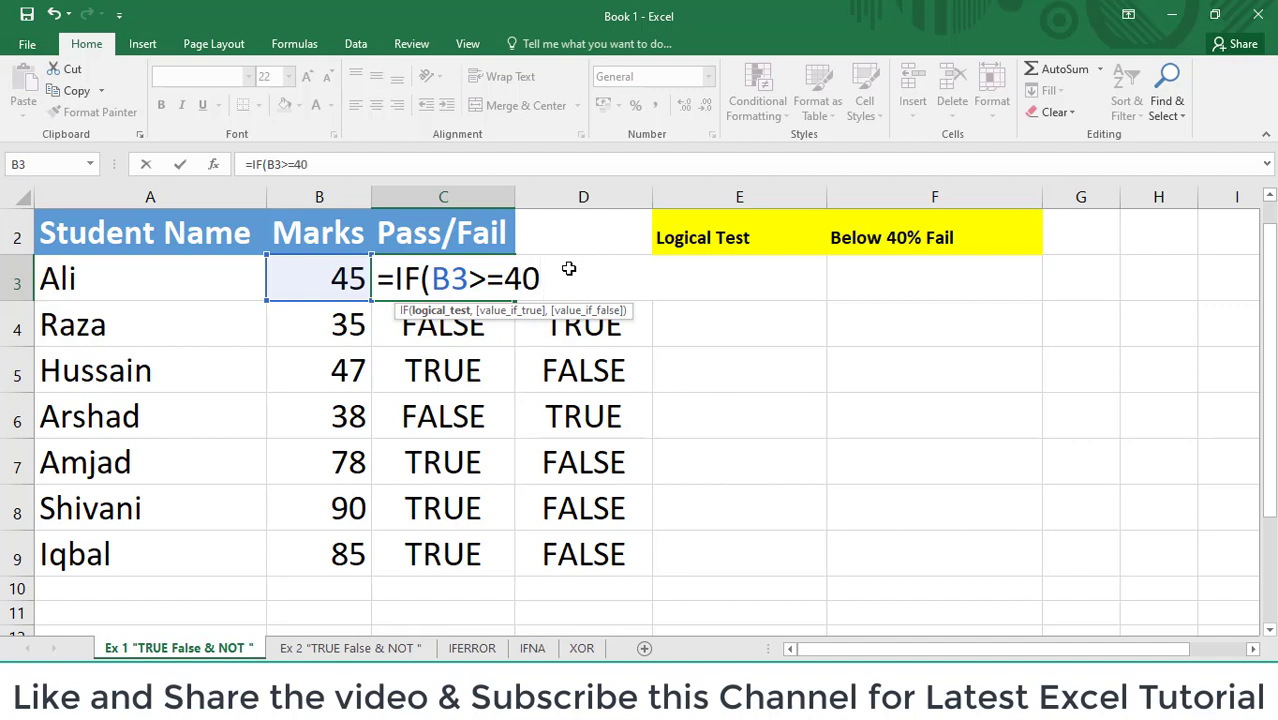
{"action": "type", "text": ",\""}
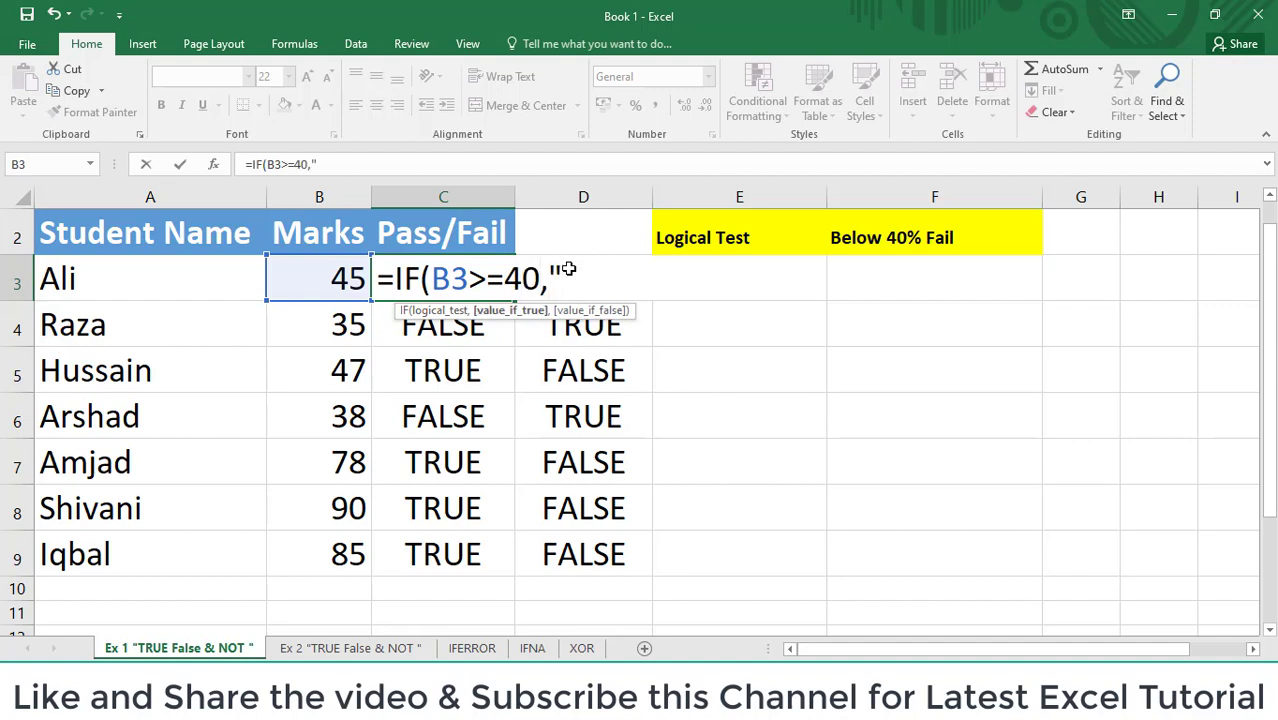
{"action": "type", "text": "Pass\""}
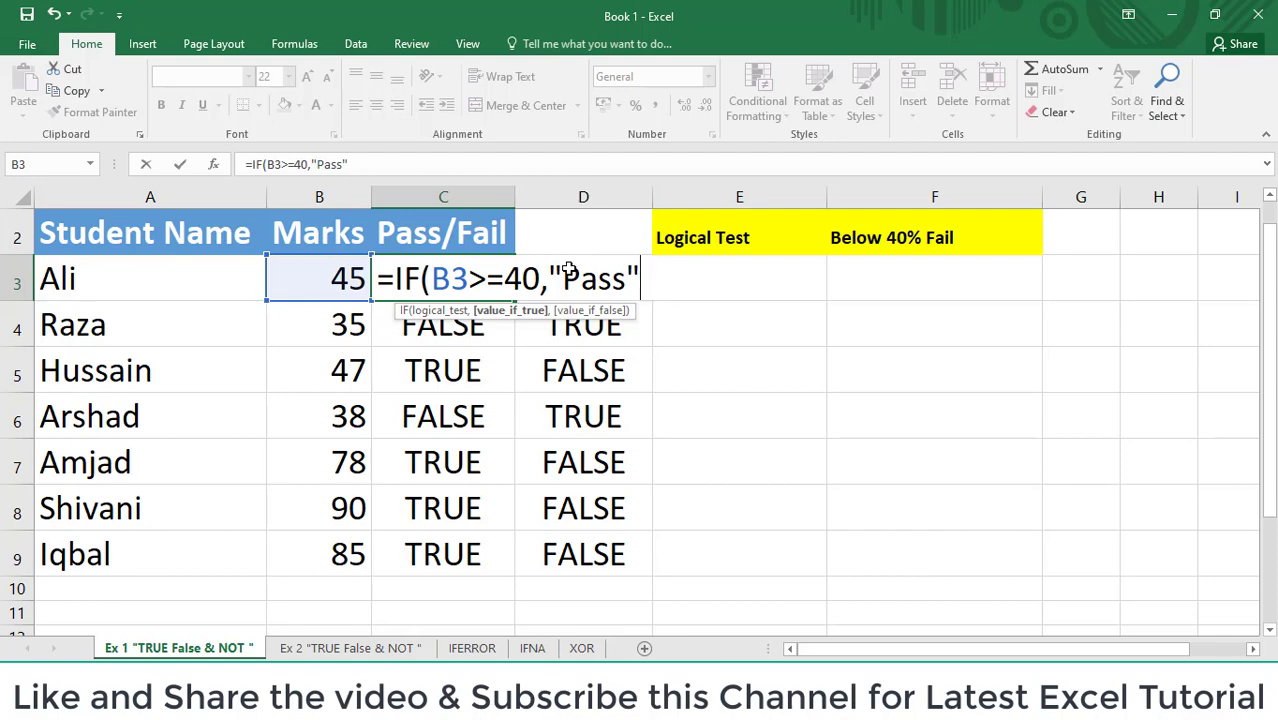
{"action": "type", "text": ",\""}
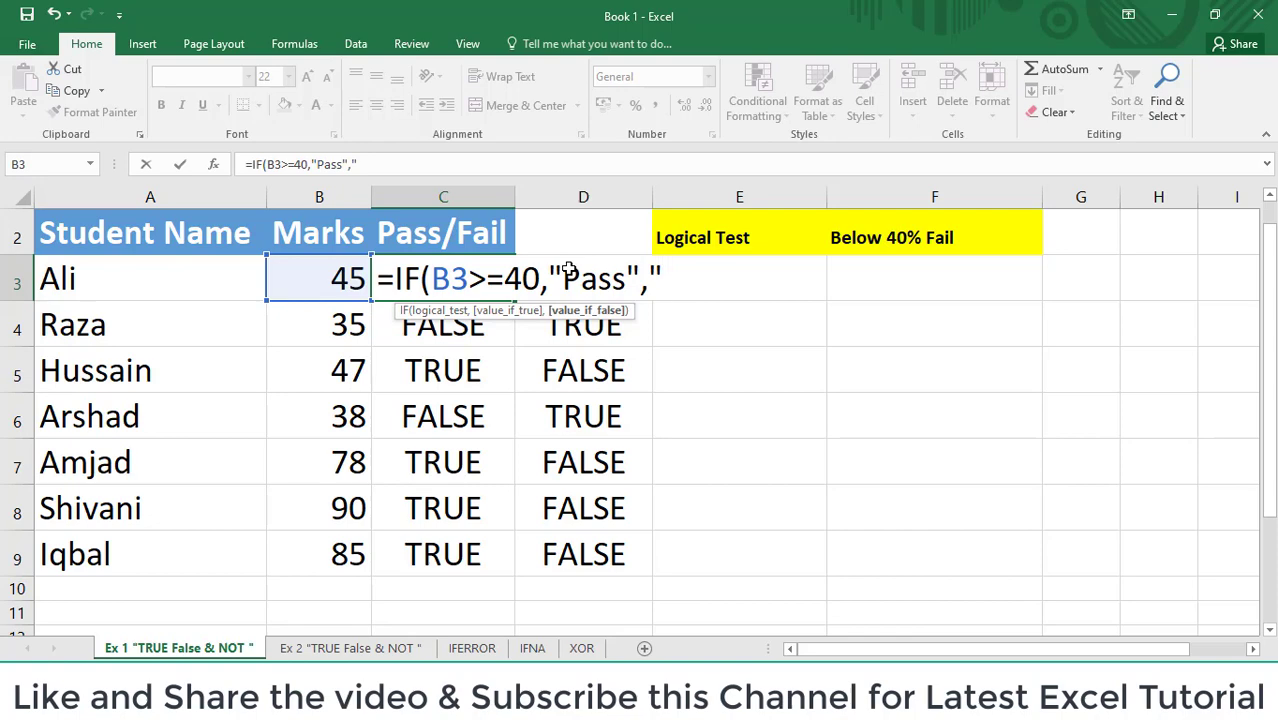
{"action": "type", "text": "Fail\")"}
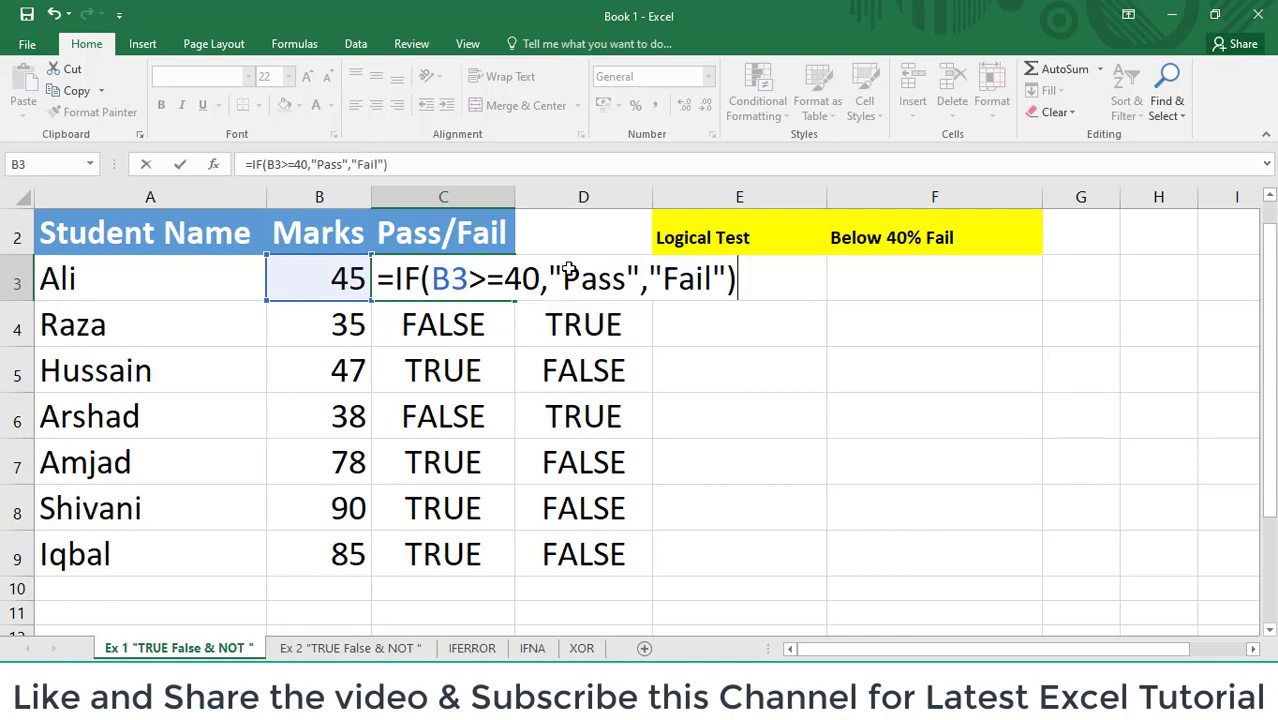
{"action": "key", "text": "Return"}
Copy the "Pass"/"Fail" formula from C3 to the remaining Pass/Fail rows through C9.
{"action": "key", "text": "Up"}
{"action": "key", "text": "ctrl+c"}
{"action": "key", "text": "Left"}
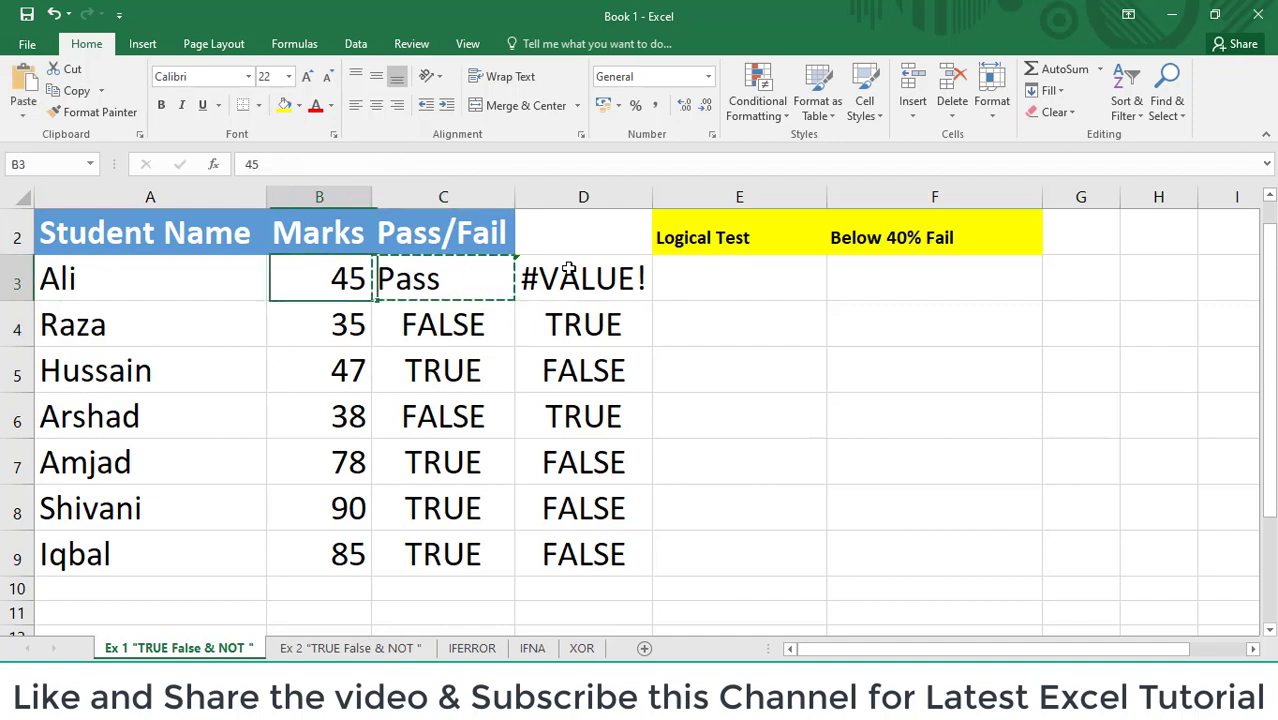
{"action": "key", "text": "ctrl+Down"}
{"action": "key", "text": "Right"}
{"action": "key", "text": "ctrl+shift+Up"}
{"action": "key", "text": "shift+Down"}
{"action": "key", "text": "ctrl+v"}
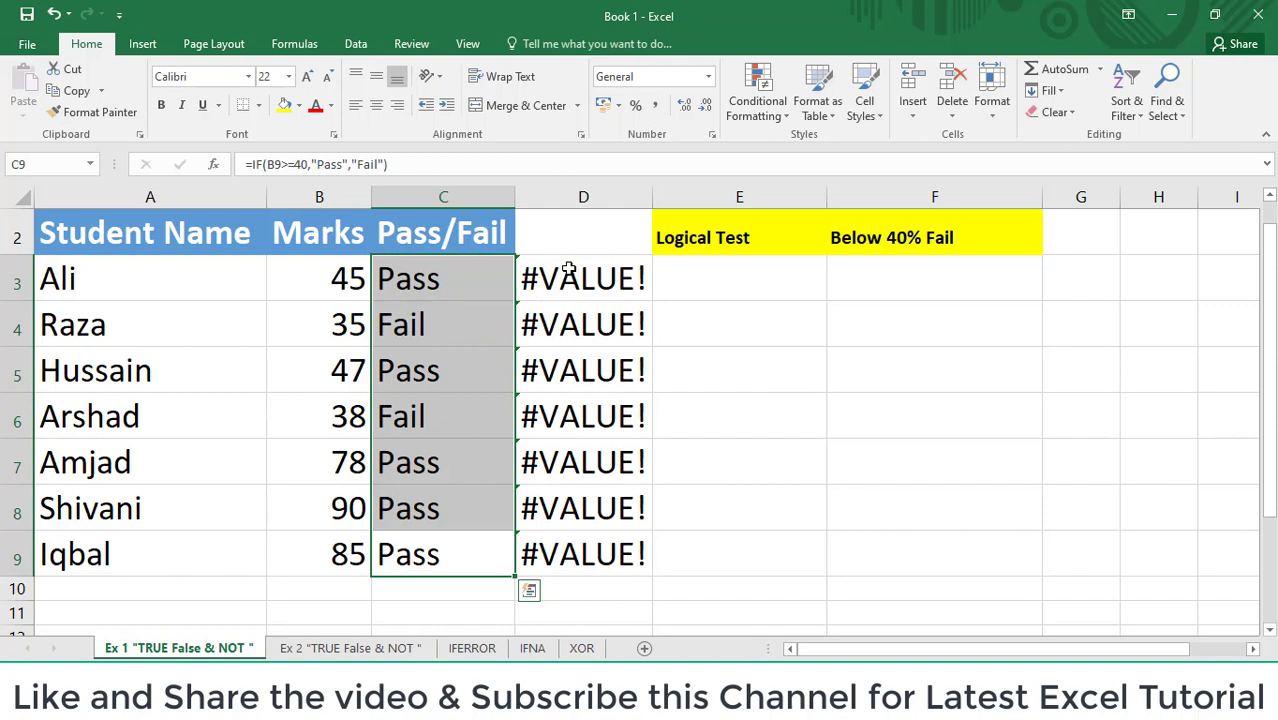
Examine the NOT formula in cell D3 without changing it.
{"action": "left_click", "coordinate": [568, 270]}
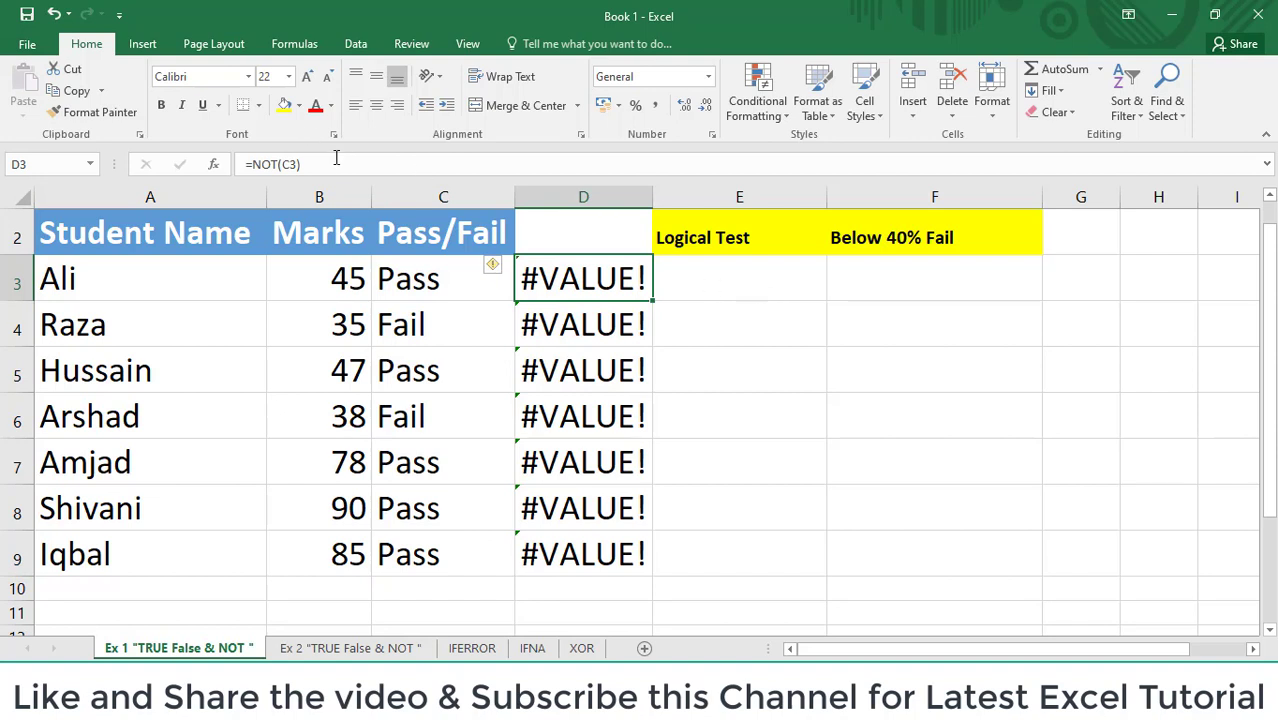
{"action": "left_click_drag", "start_coordinate": [302, 164], "coordinate": [248, 163]}
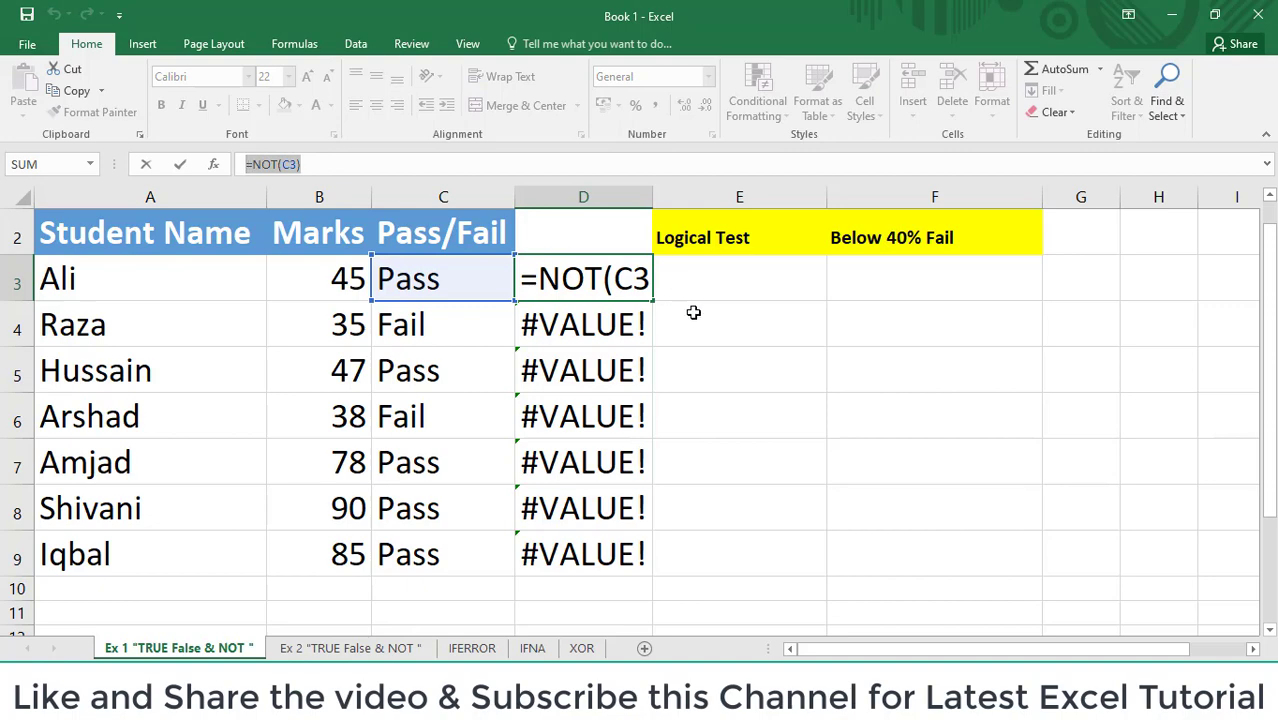
{"action": "key", "text": "Escape"}
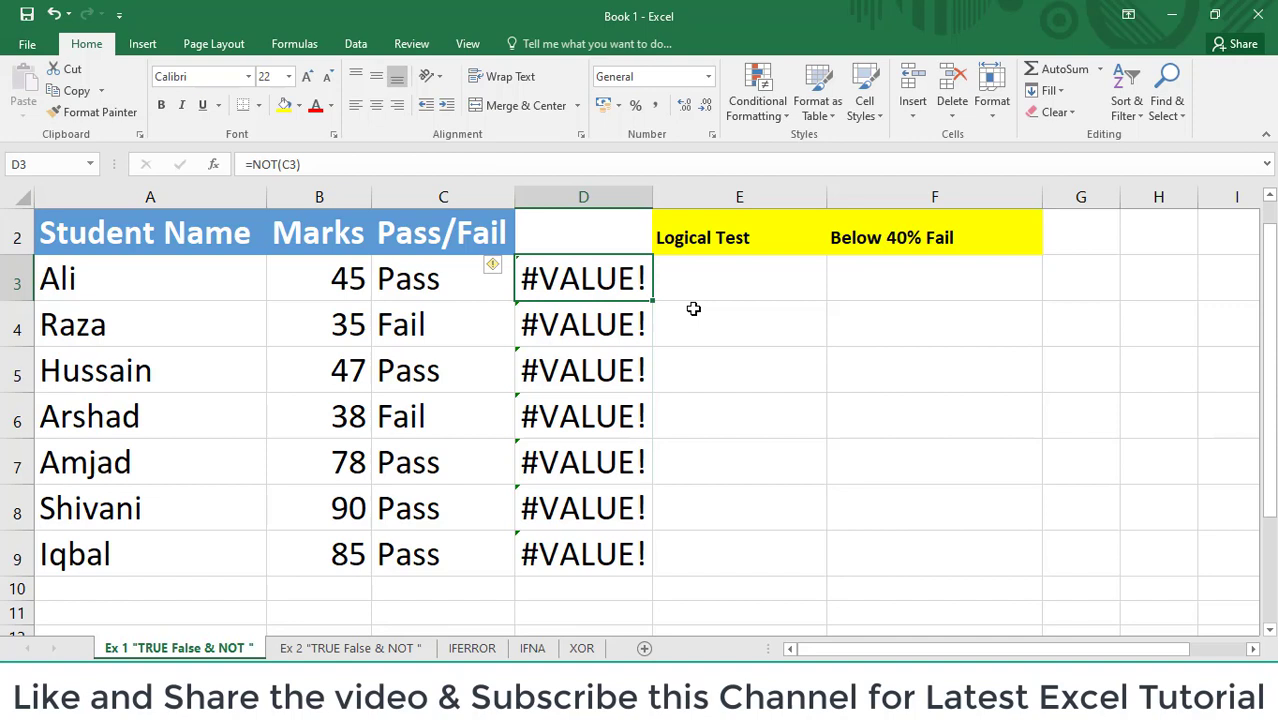
Replace the formula in cell D3 with =IF(NOT(B3>=40),"Pass","Fail").
{"action": "key", "text": "F2"}
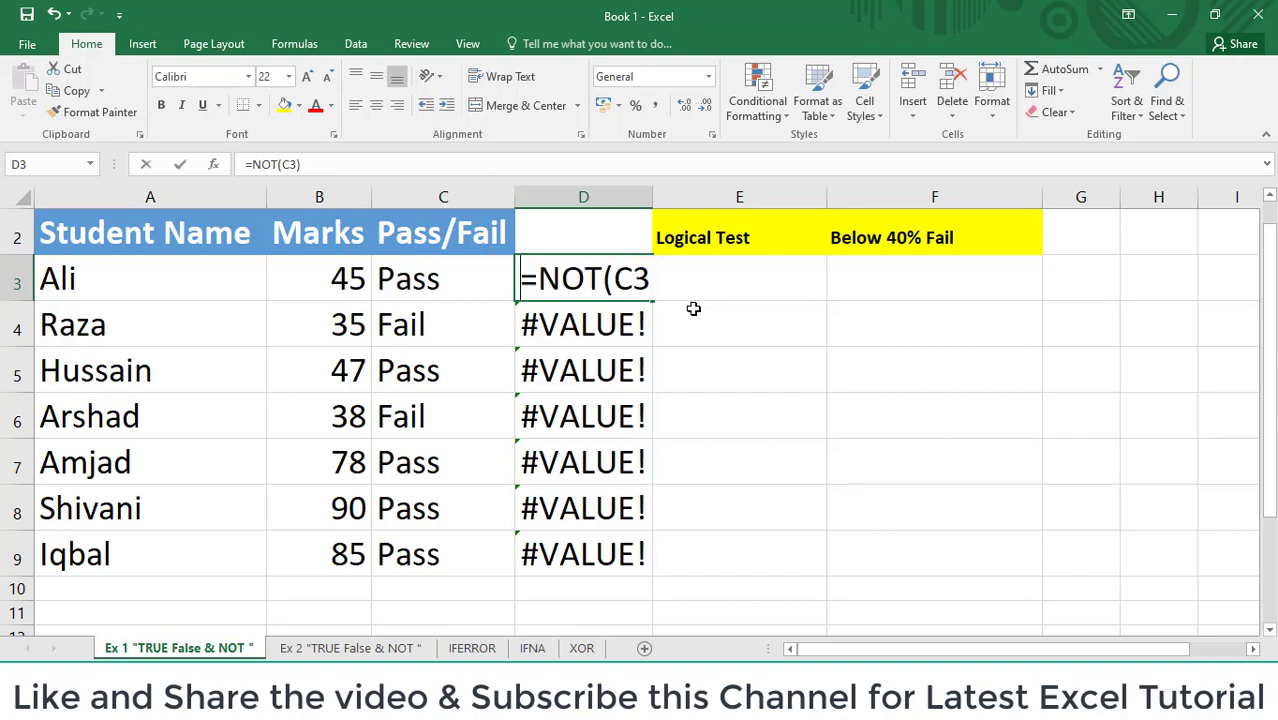
{"action": "key", "text": "BackSpace"}
{"action": "key", "text": "BackSpace"}
{"action": "key", "text": "BackSpace"}
{"action": "key", "text": "BackSpace"}
{"action": "key", "text": "BackSpace"}
{"action": "key", "text": "BackSpace"}
{"action": "key", "text": "BackSpace"}
{"action": "type", "text": "if("}
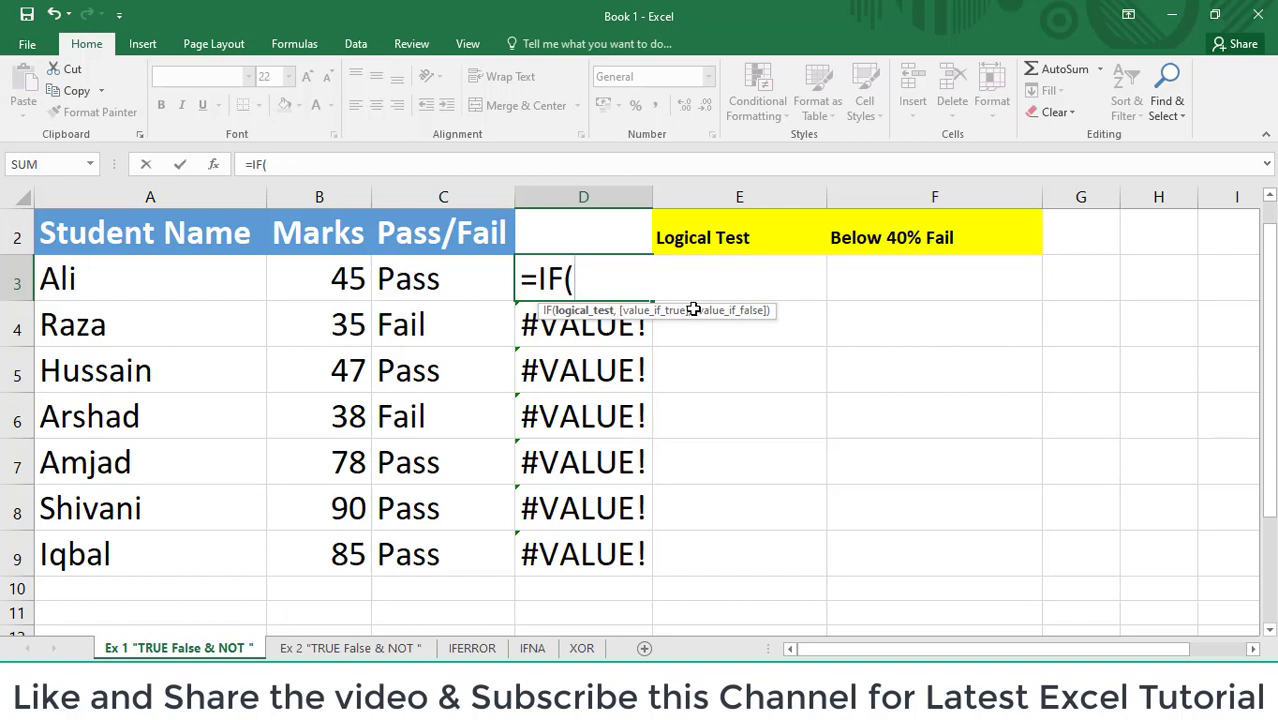
{"action": "type", "text": "not"}
{"action": "key", "text": "Tab"}
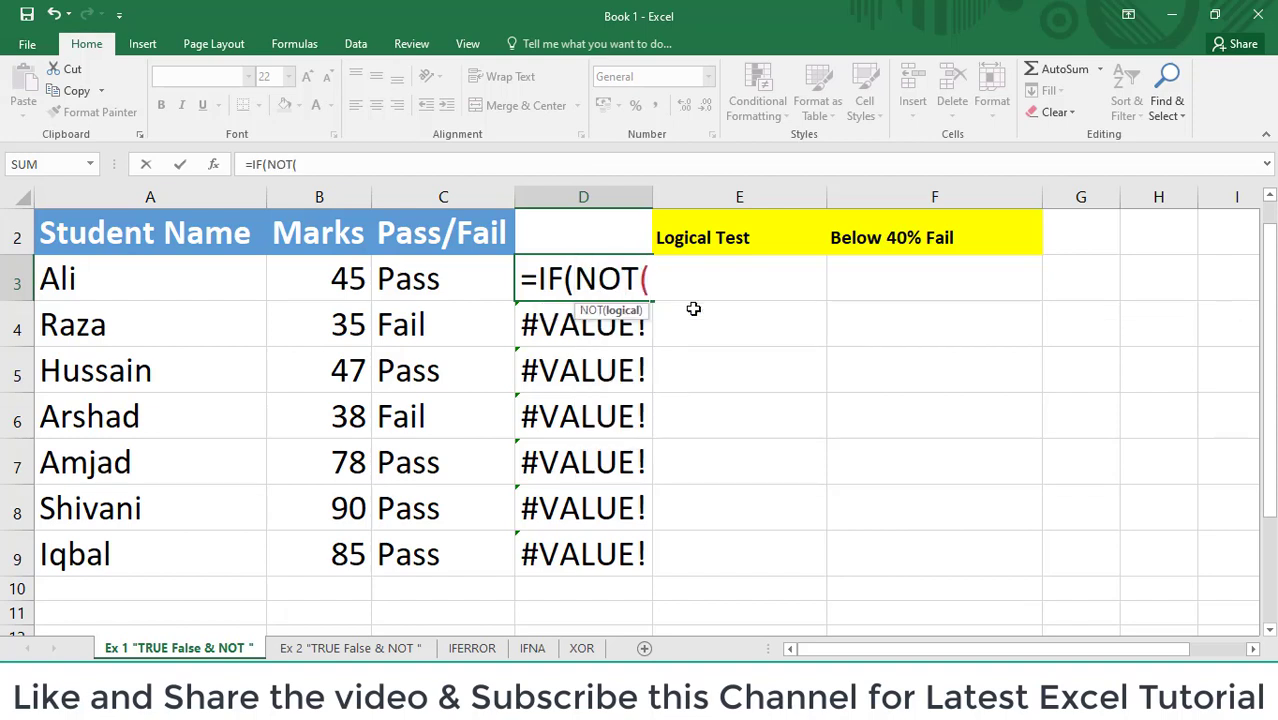
{"action": "left_click", "coordinate": [353, 278]}
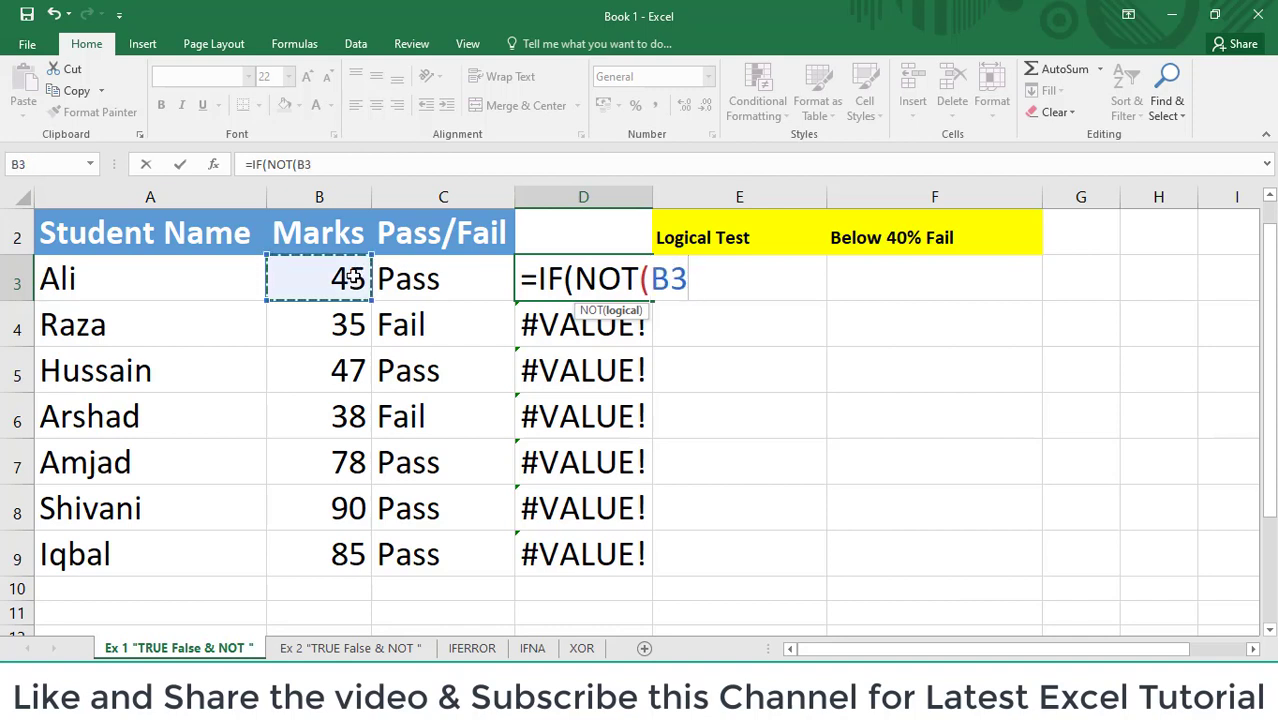
{"action": "type", "text": ">=40)"}
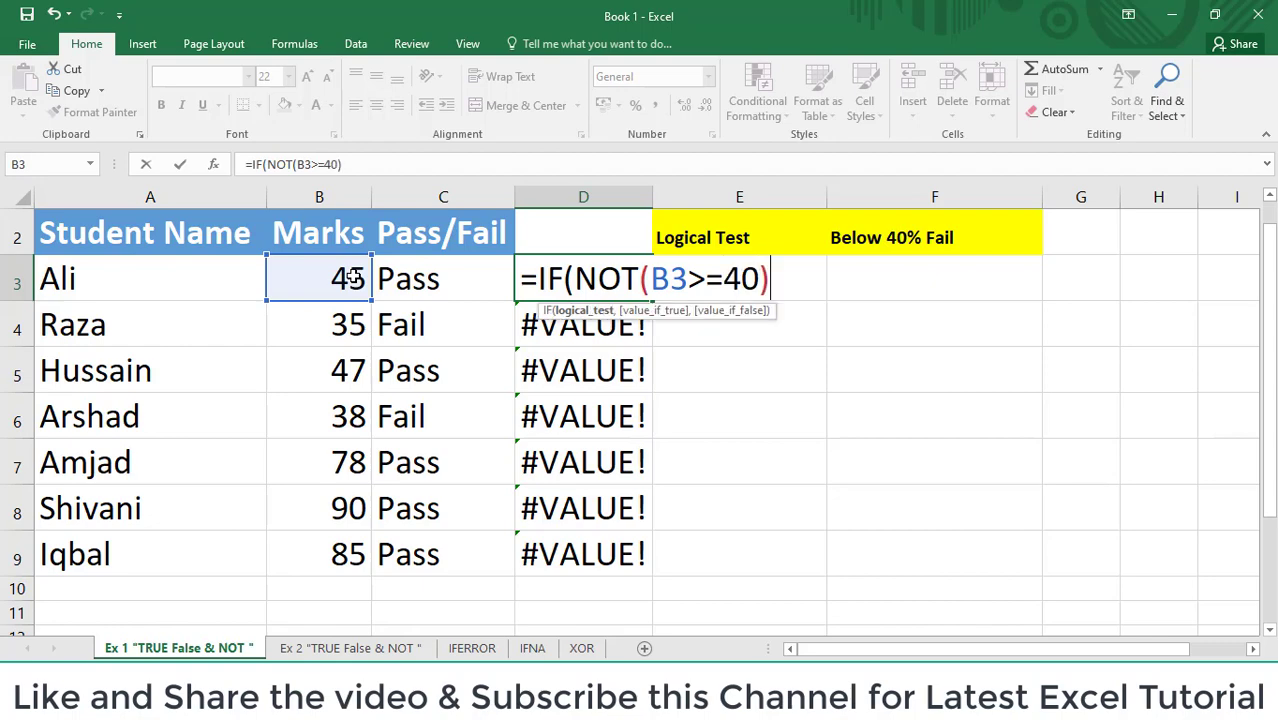
{"action": "type", "text": ","}
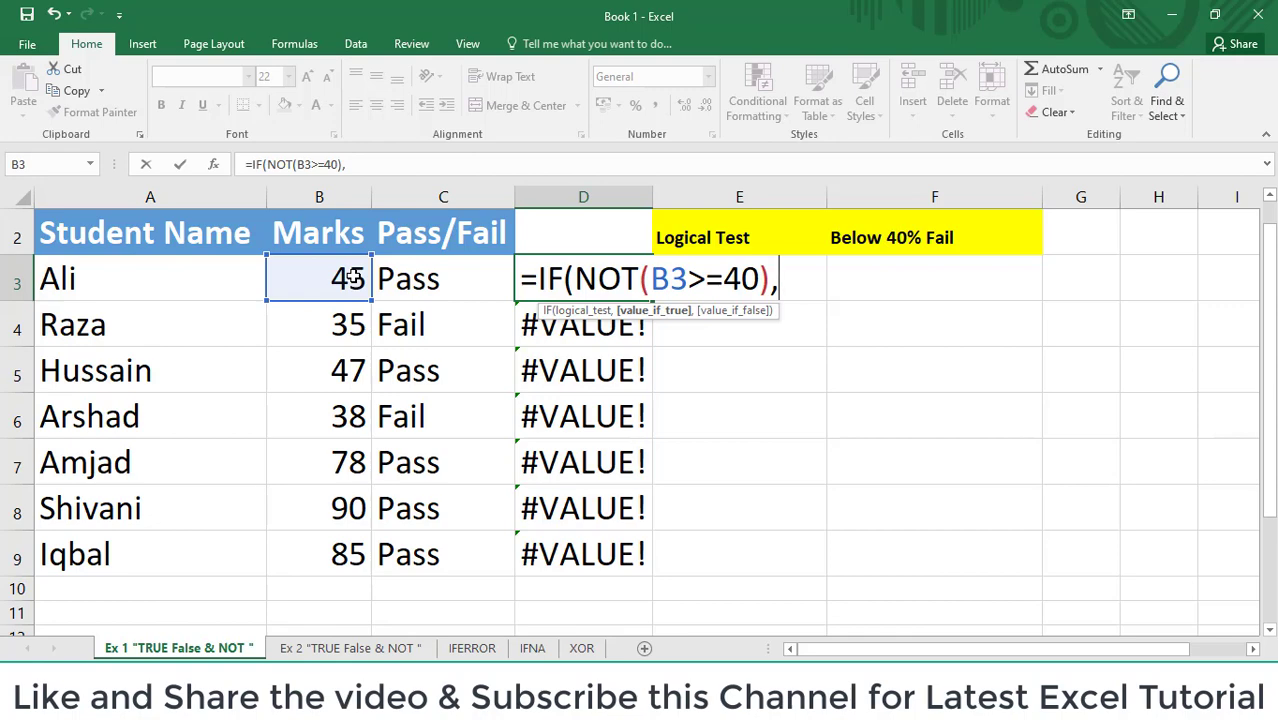
{"action": "type", "text": "\"pass"}
{"action": "key", "text": "BackSpace"}
{"action": "key", "text": "BackSpace"}
{"action": "key", "text": "BackSpace"}
{"action": "key", "text": "BackSpace"}
{"action": "type", "text": "Pass\","}
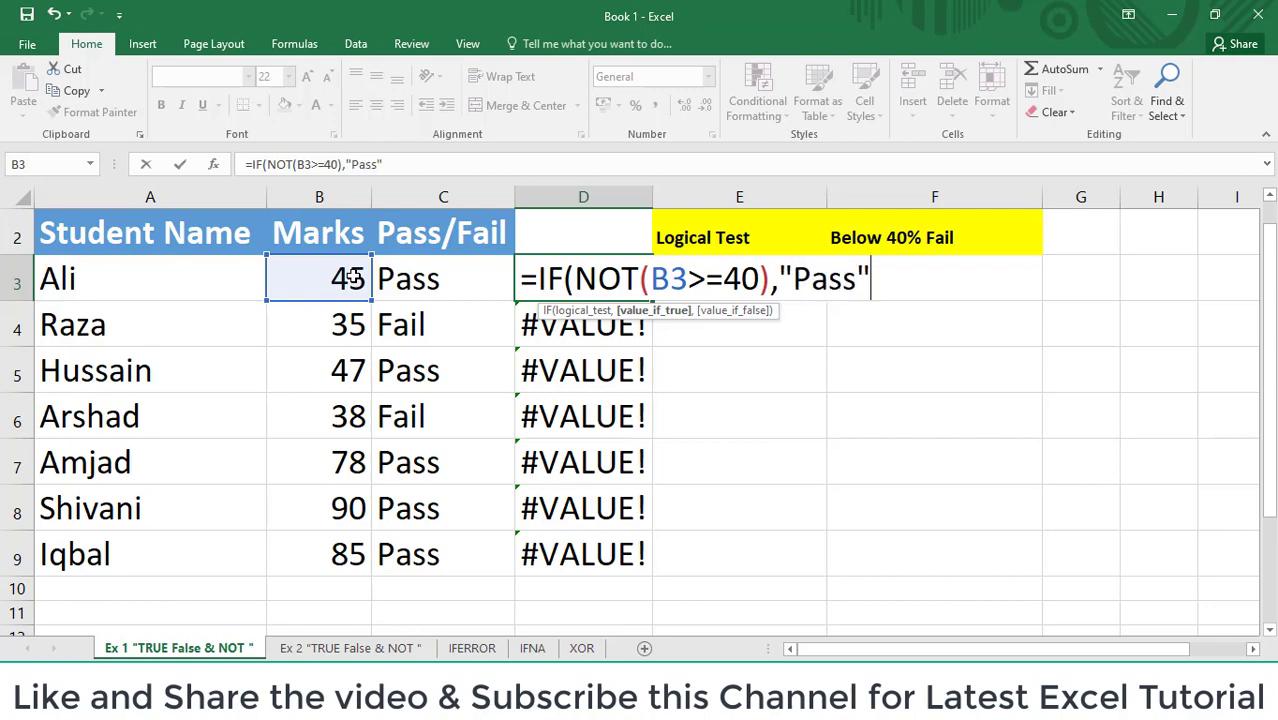
{"action": "type", "text": "\"Fai"}
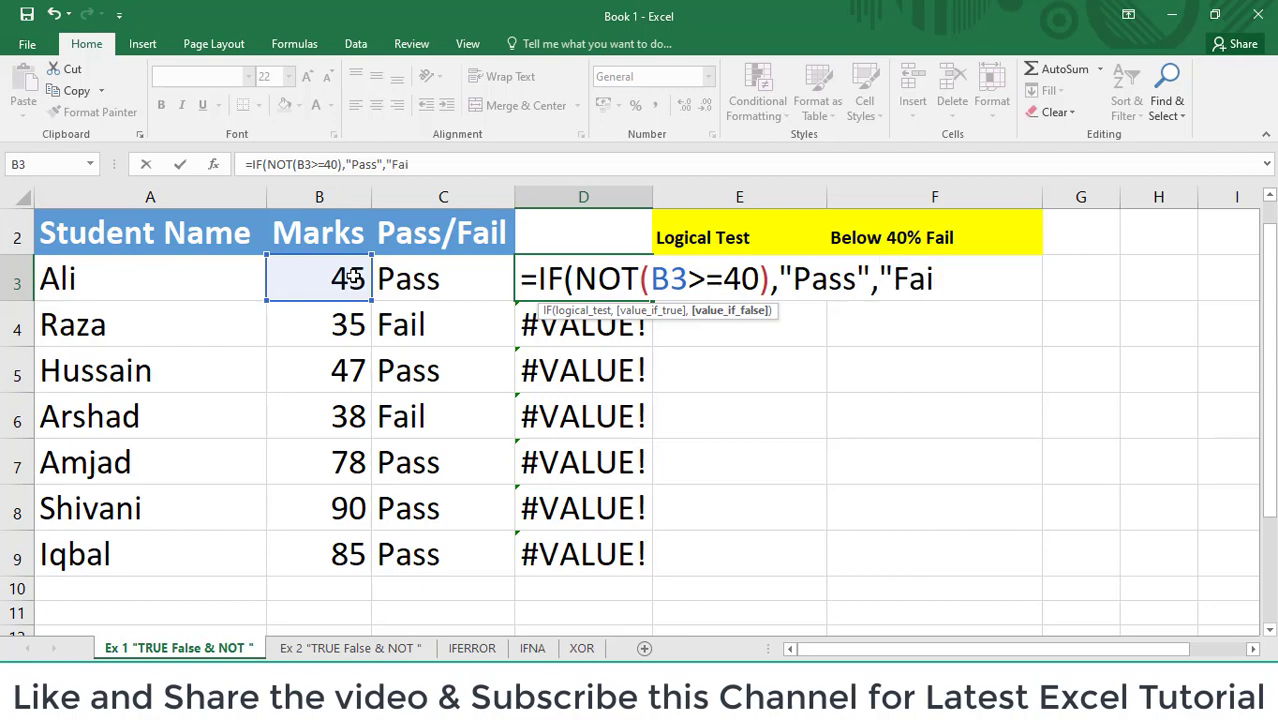
{"action": "type", "text": "l\")"}
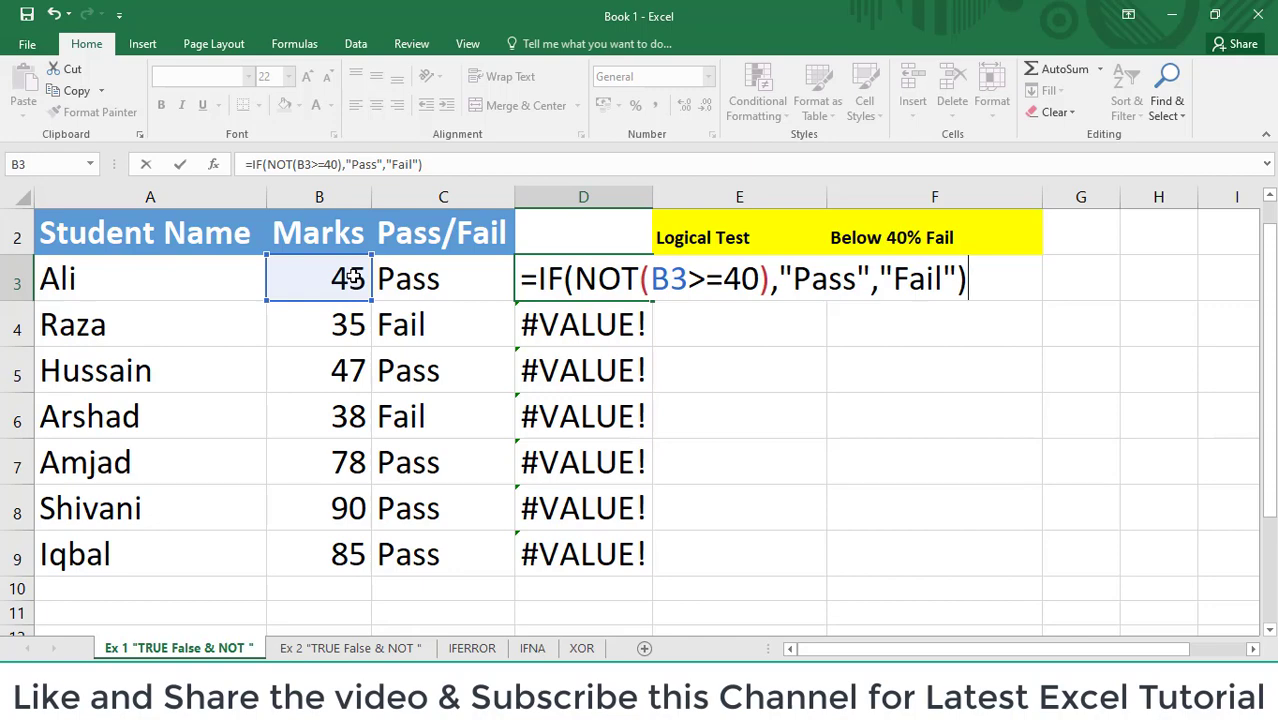
{"action": "key", "text": "Return"}
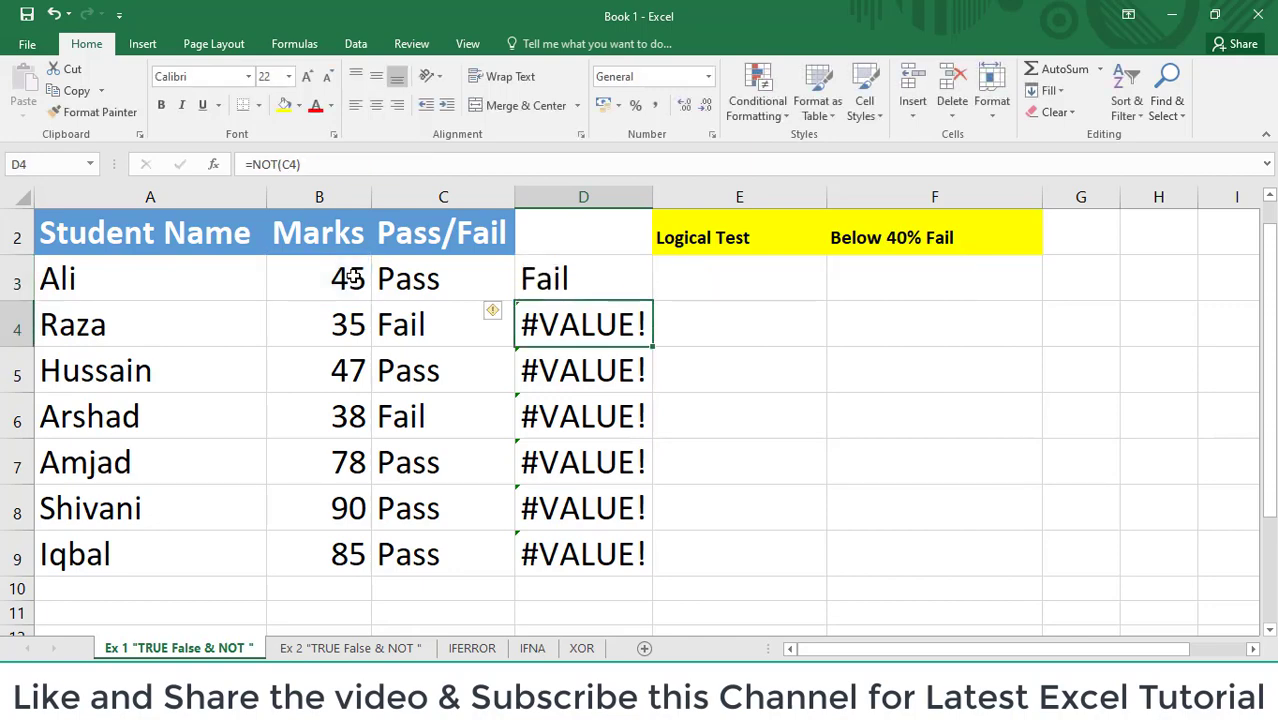
Copy the IF formula with NOT from D3 down column D through D9 and review the formula in D3.
{"action": "key", "text": "Up"}
{"action": "key", "text": "ctrl+c"}
{"action": "key", "text": "Left"}
{"action": "key", "text": "ctrl+Down"}
{"action": "key", "text": "Right"}
{"action": "key", "text": "ctrl+shift+Up"}
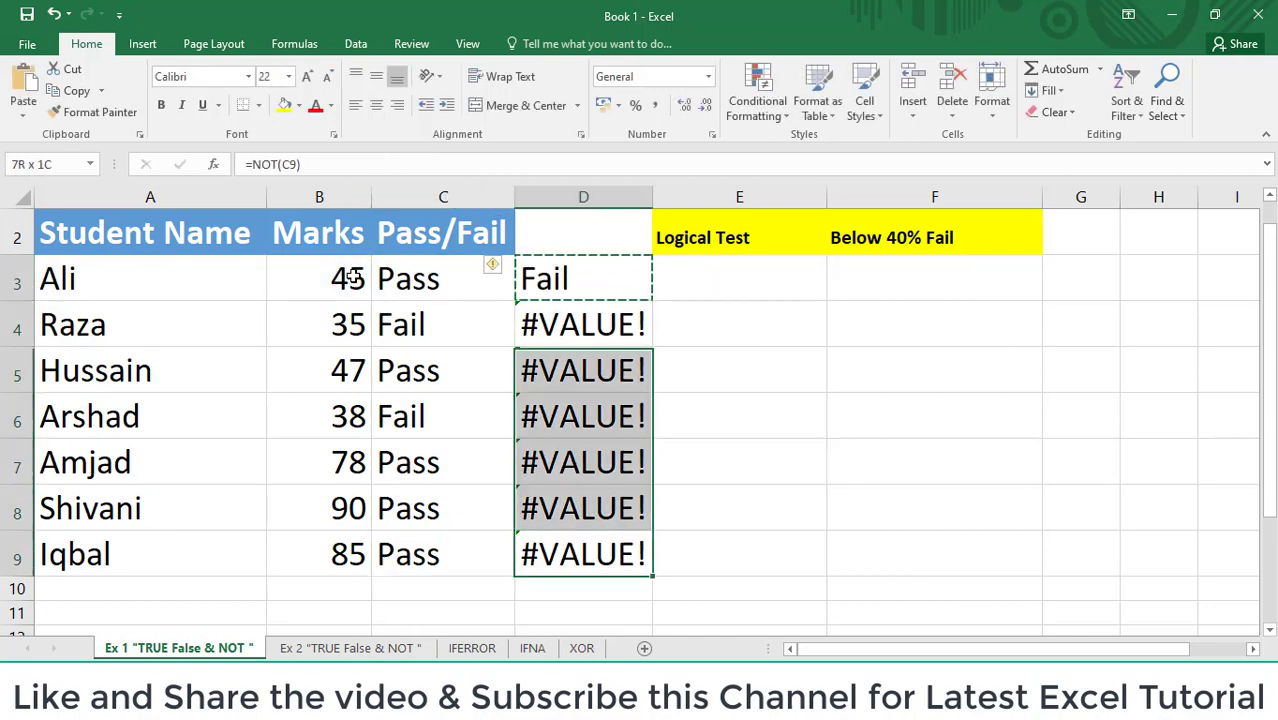
{"action": "key", "text": "ctrl+v"}
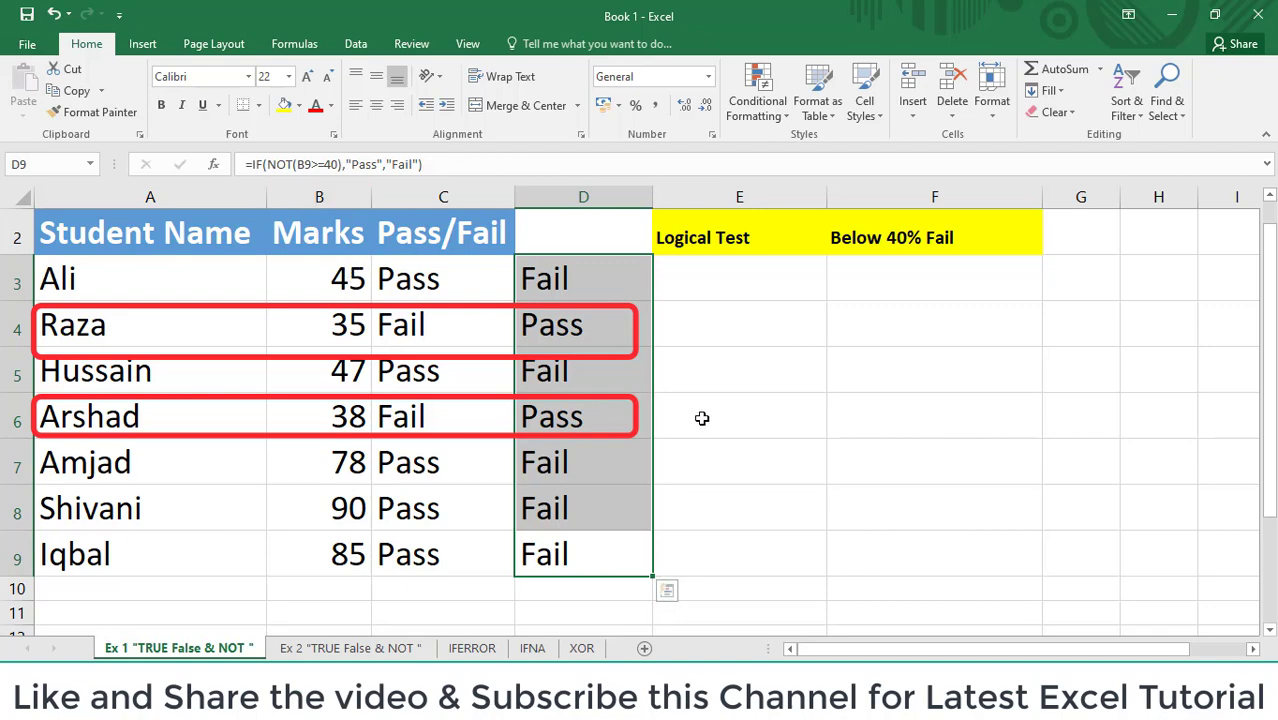
{"action": "double_click", "coordinate": [596, 285]}
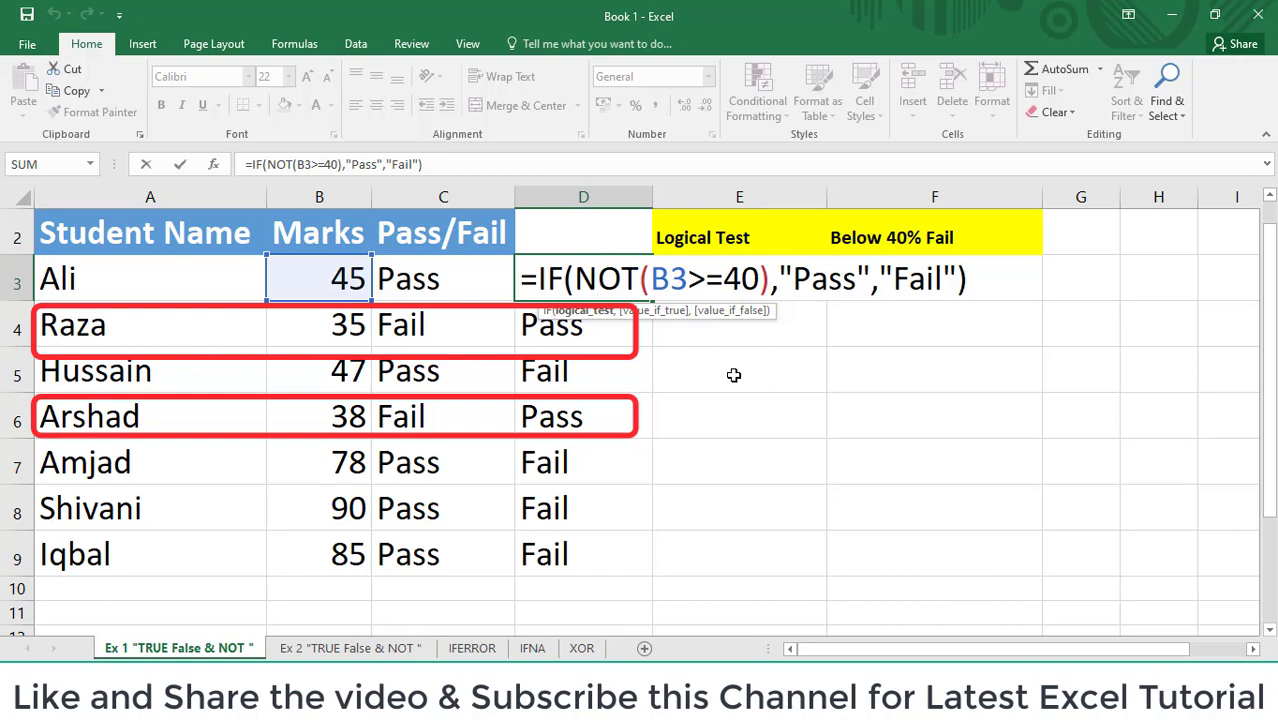
{"action": "key", "text": "ctrl+Return"}
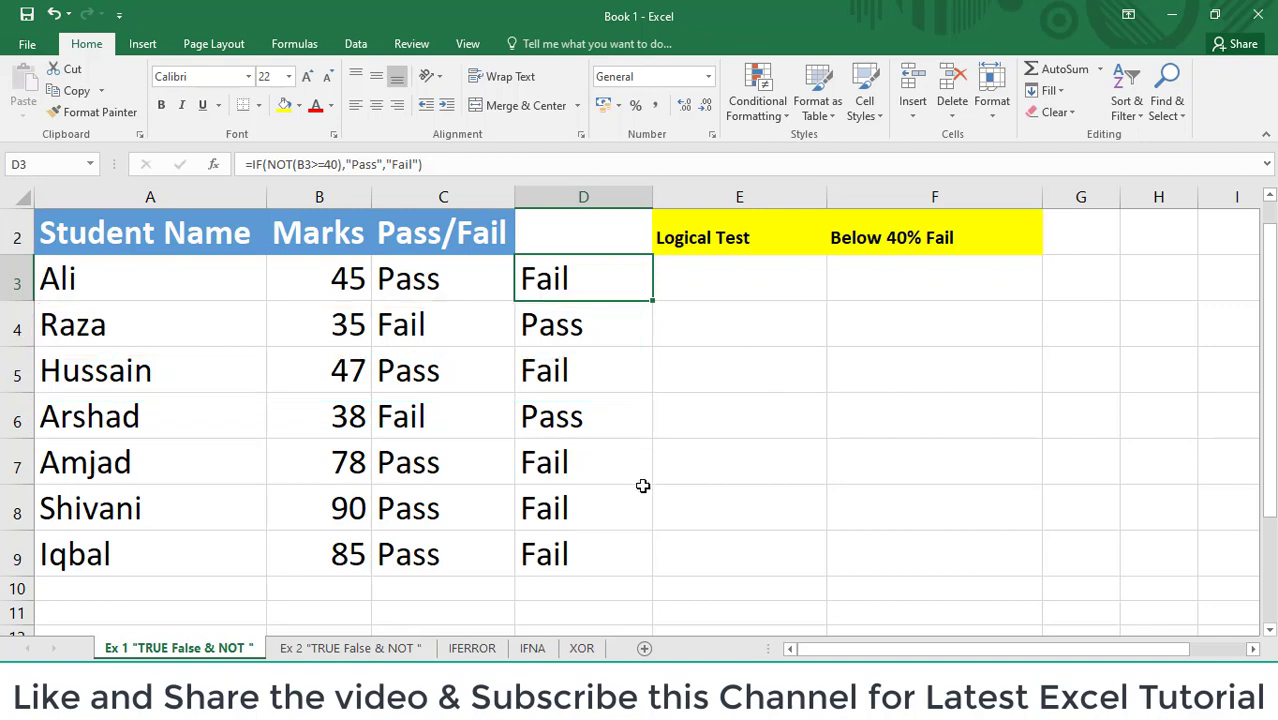
On the Ex 2 "TRUE False & NOT" sheet, enter =IF(B3=C3,TRUE,FALSE) in Status cell D3.
{"action": "left_click", "coordinate": [358, 650]}
{"action": "left_click", "coordinate": [695, 418]}
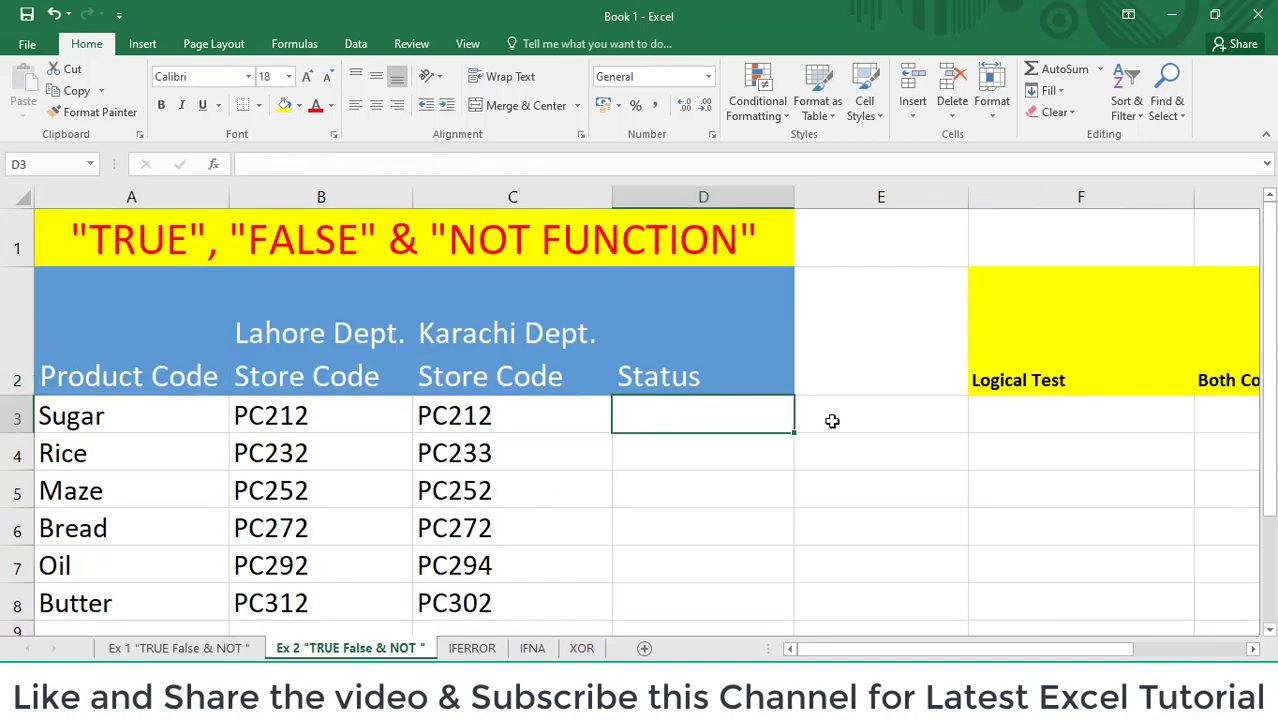
{"action": "scroll", "coordinate": [831, 420], "scroll_direction": "down", "scroll_amount": 1, "text": "ctrl"}
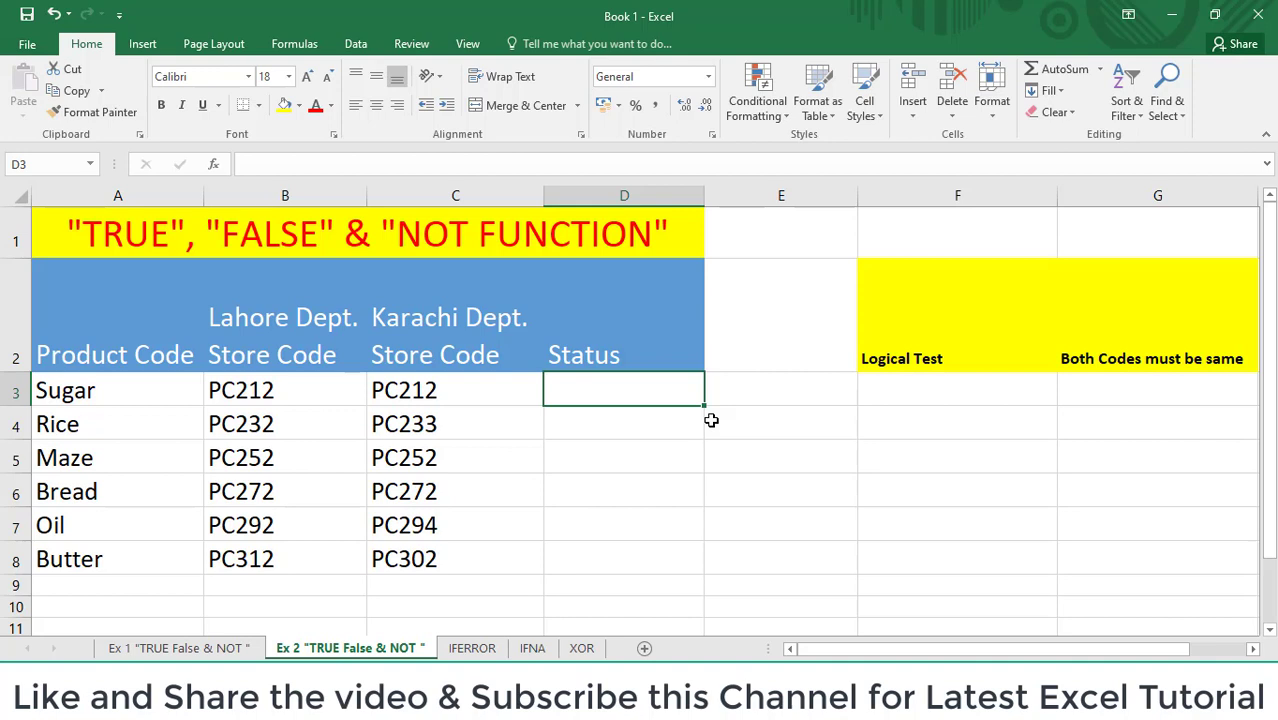
{"action": "type", "text": "=if"}
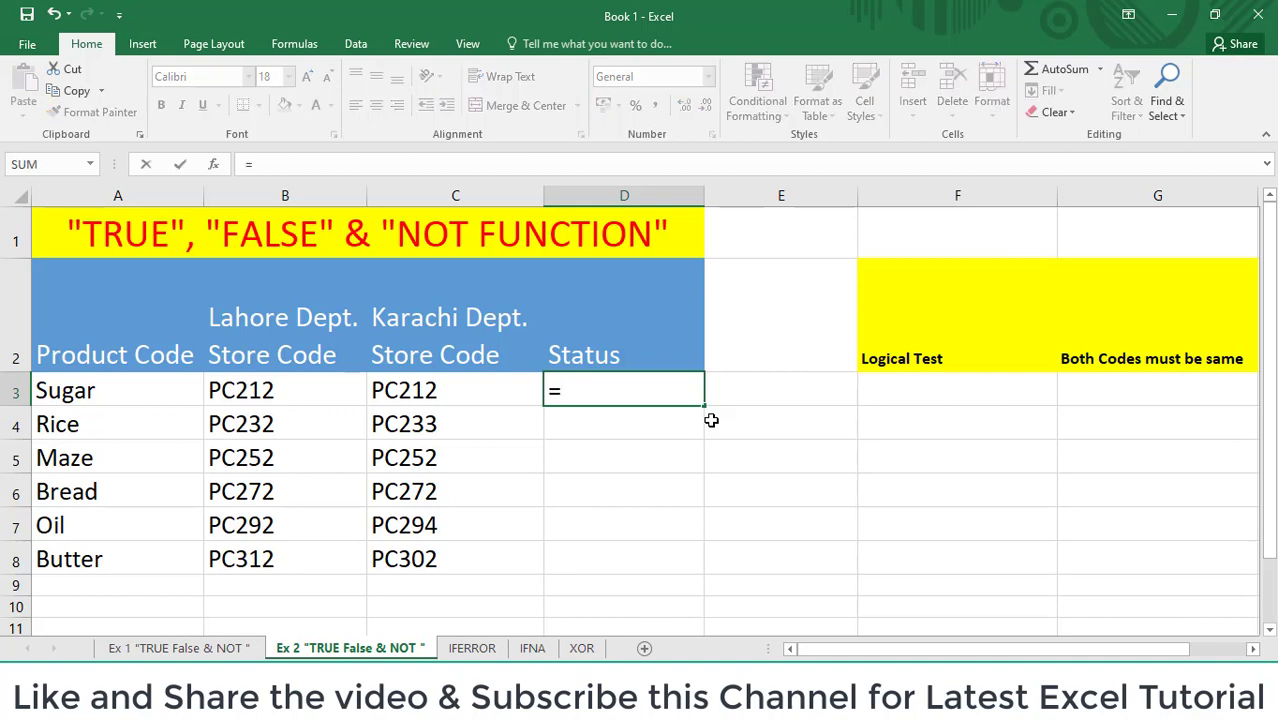
{"action": "key", "text": "Tab"}
{"action": "key", "text": "Left"}
{"action": "key", "text": "Left"}
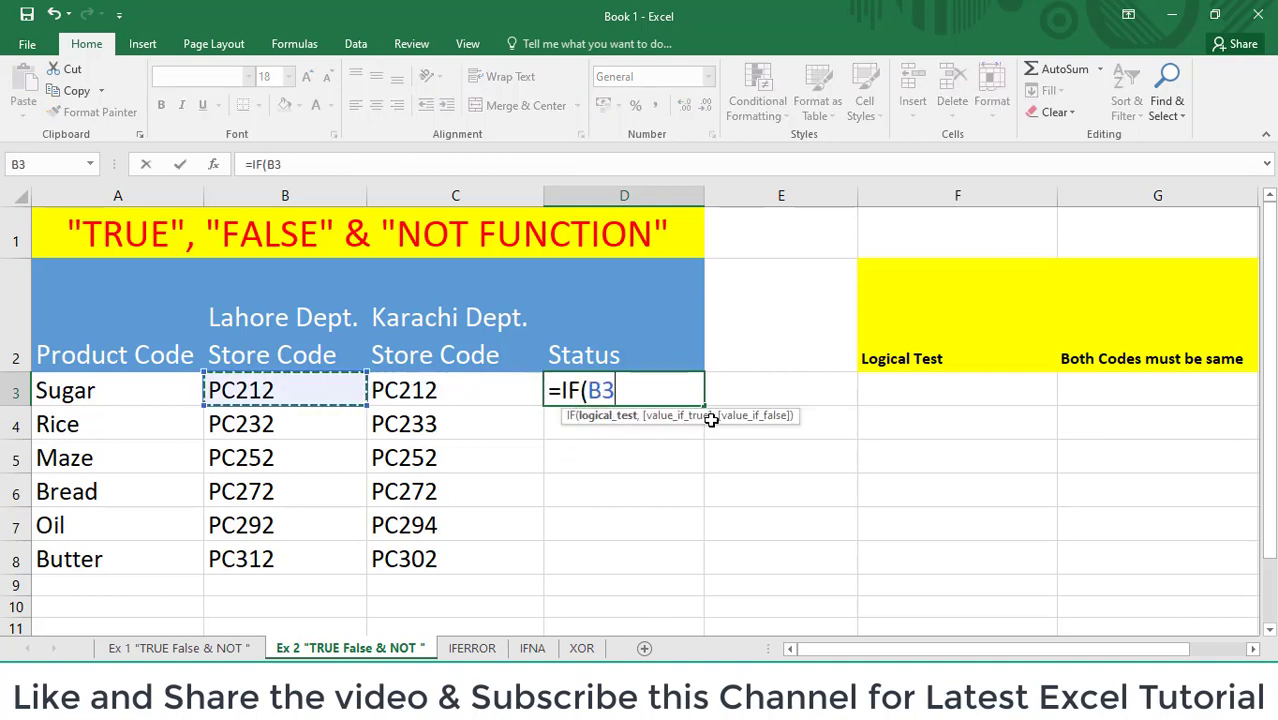
{"action": "type", "text": "="}
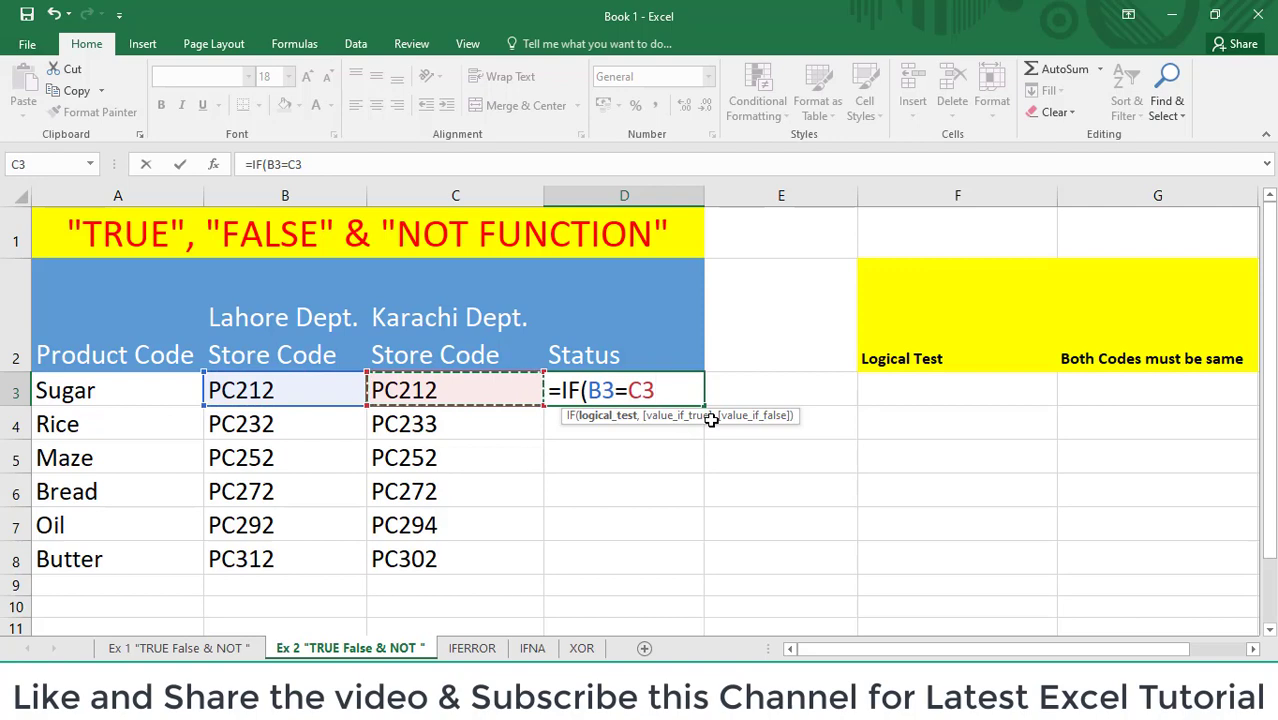
{"action": "type", "text": ",true,"}
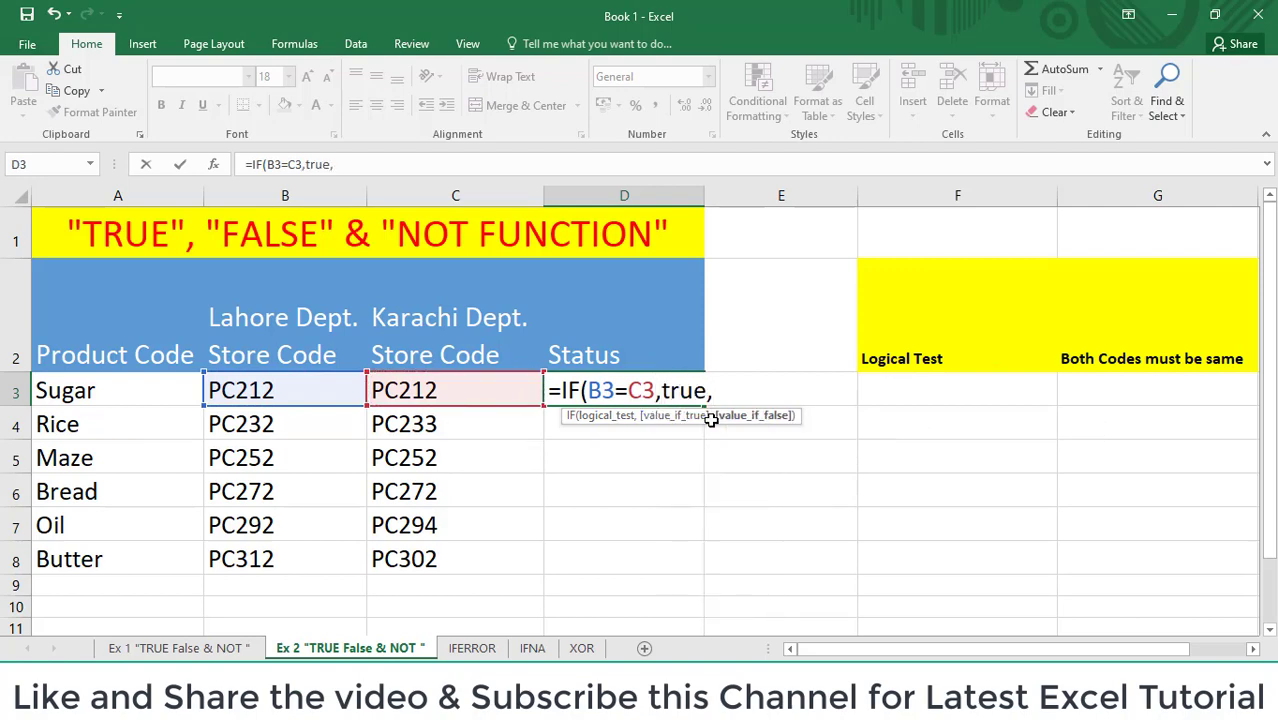
{"action": "type", "text": "false)"}
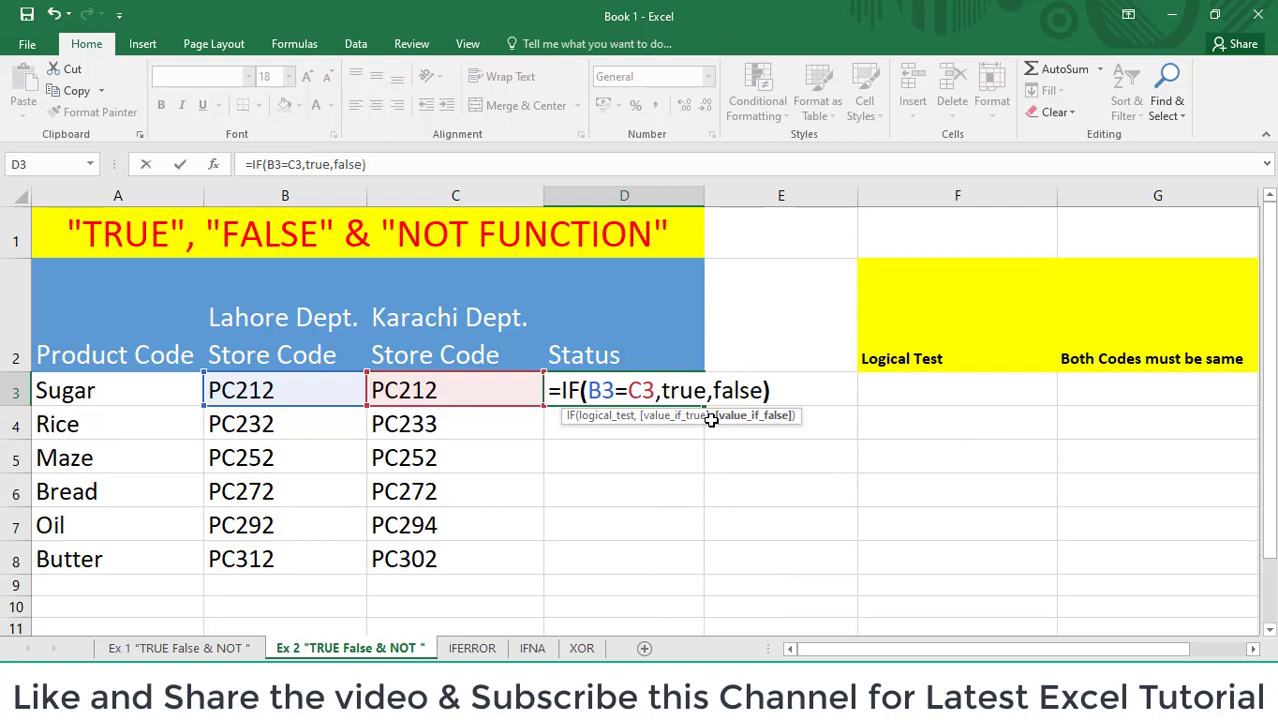
{"action": "key", "text": "Return"}
Copy the TRUE/FALSE comparison formula from D3 to the Status cells through D8.
{"action": "key", "text": "Up"}
{"action": "key", "text": "ctrl+c"}
{"action": "key", "text": "Left"}
{"action": "key", "text": "Down"}
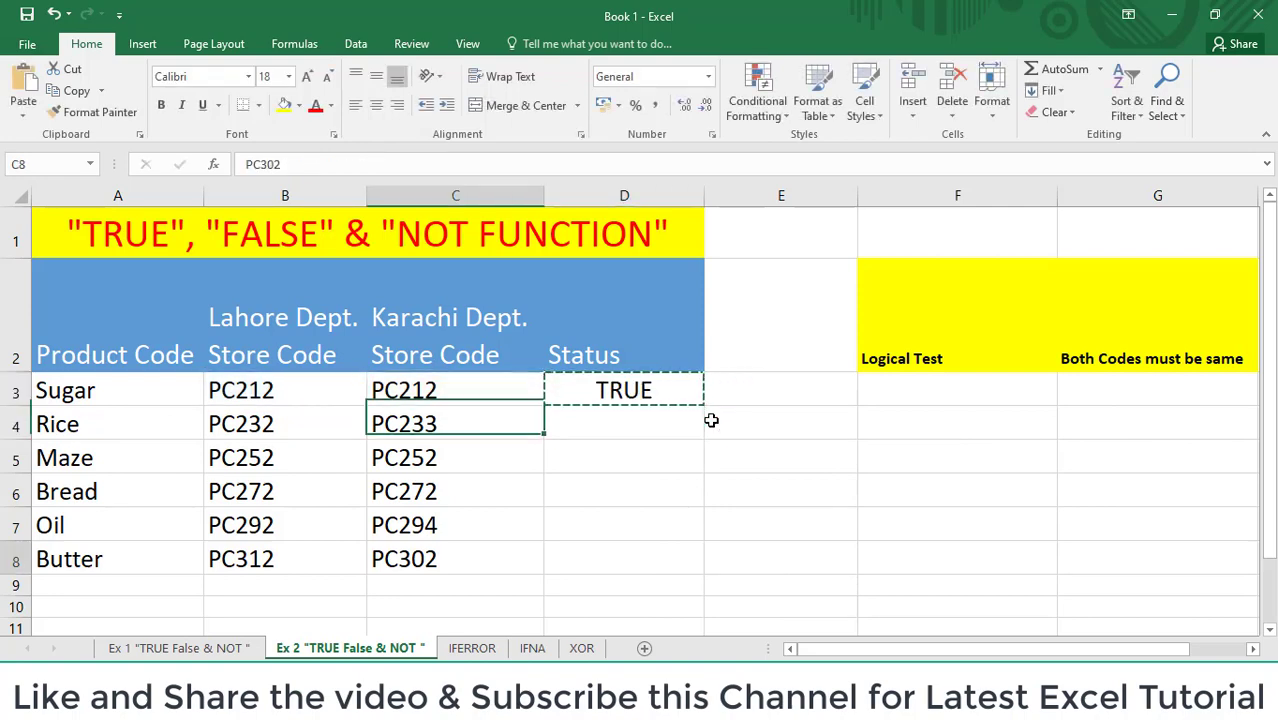
{"action": "key", "text": "ctrl+Down"}
{"action": "key", "text": "Right"}
{"action": "key", "text": "ctrl+shift+Up"}
{"action": "key", "text": "ctrl+v"}
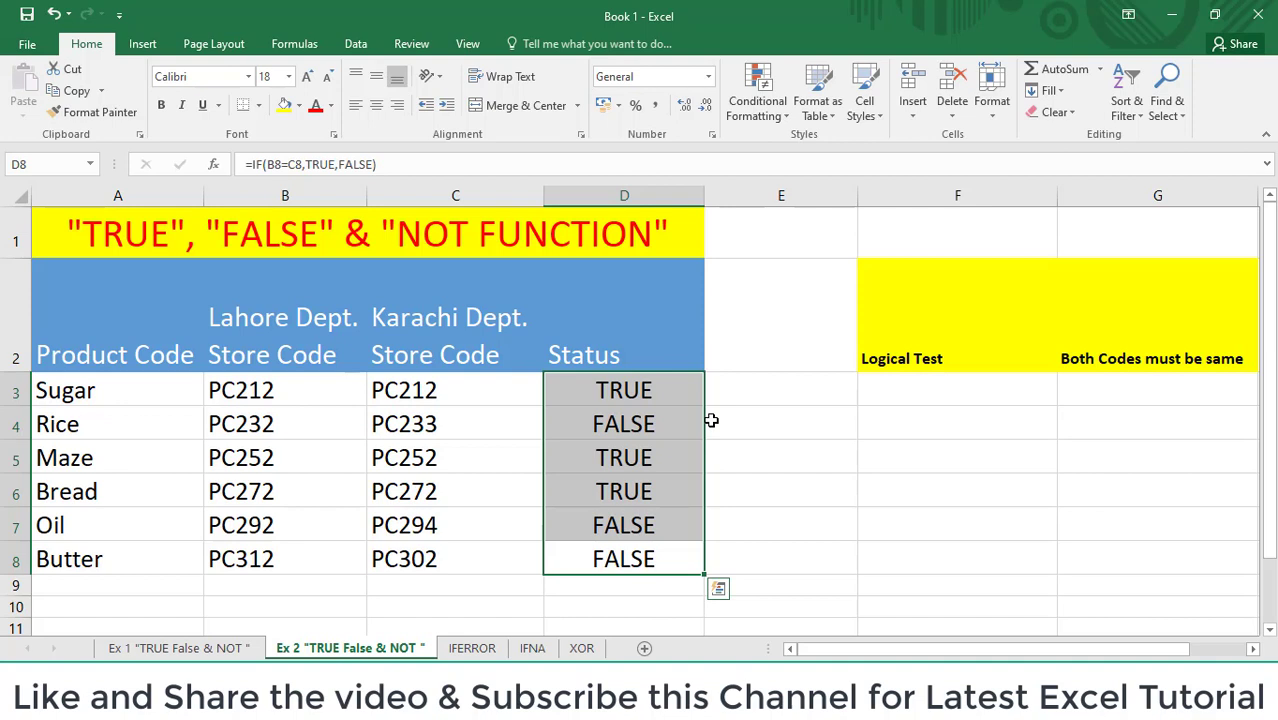
Enter =NOT(D3) in cell E3 to reverse the Sugar row's status.
{"action": "left_click", "coordinate": [781, 388]}
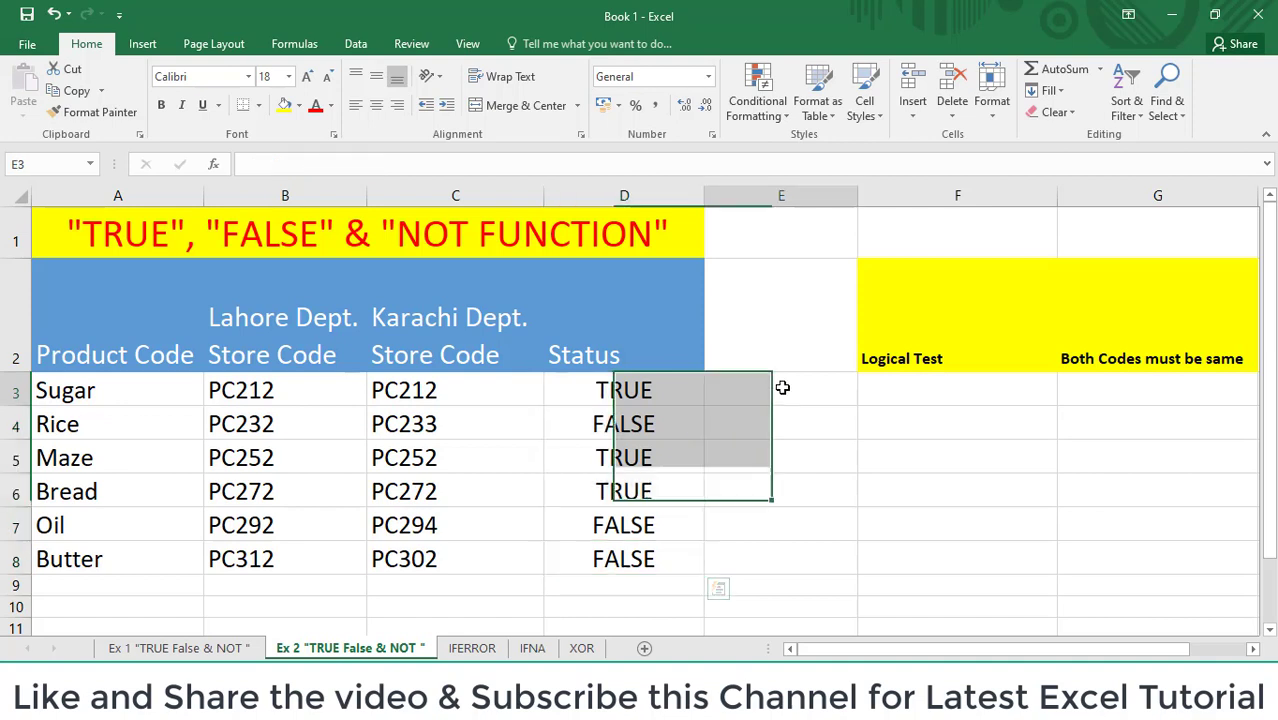
{"action": "type", "text": "=not"}
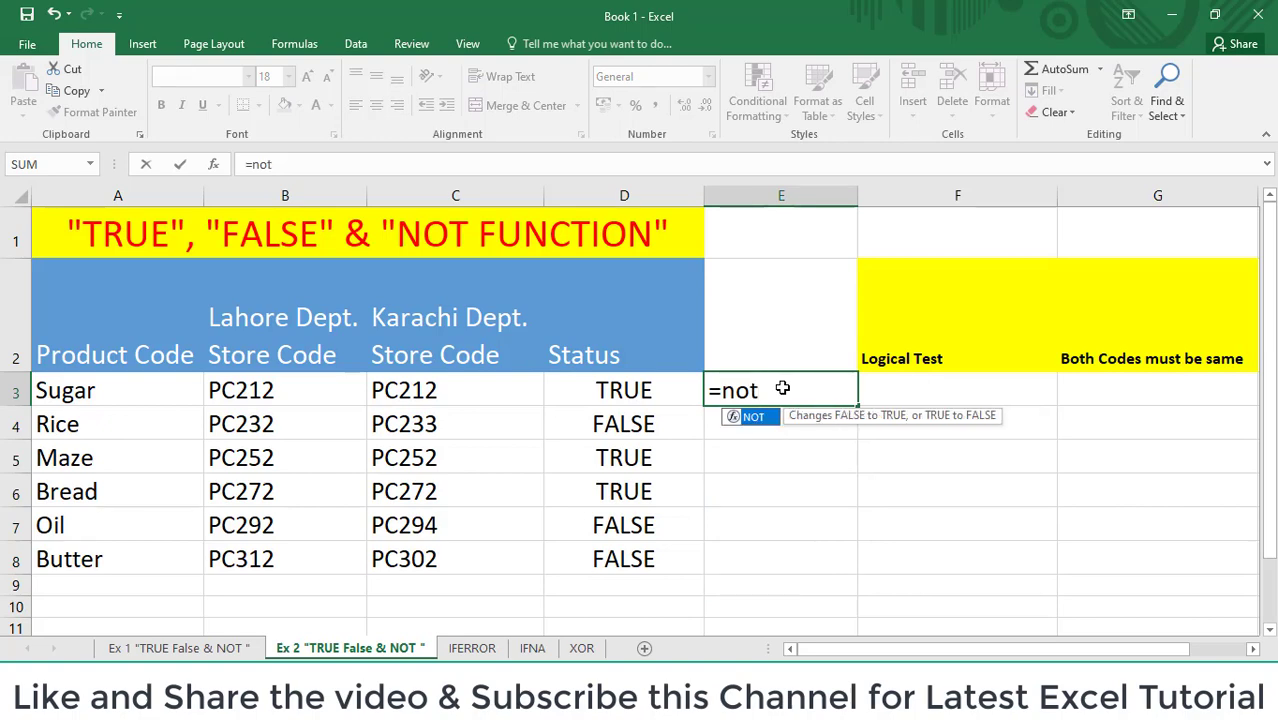
{"action": "key", "text": "Tab"}
{"action": "key", "text": "Left"}
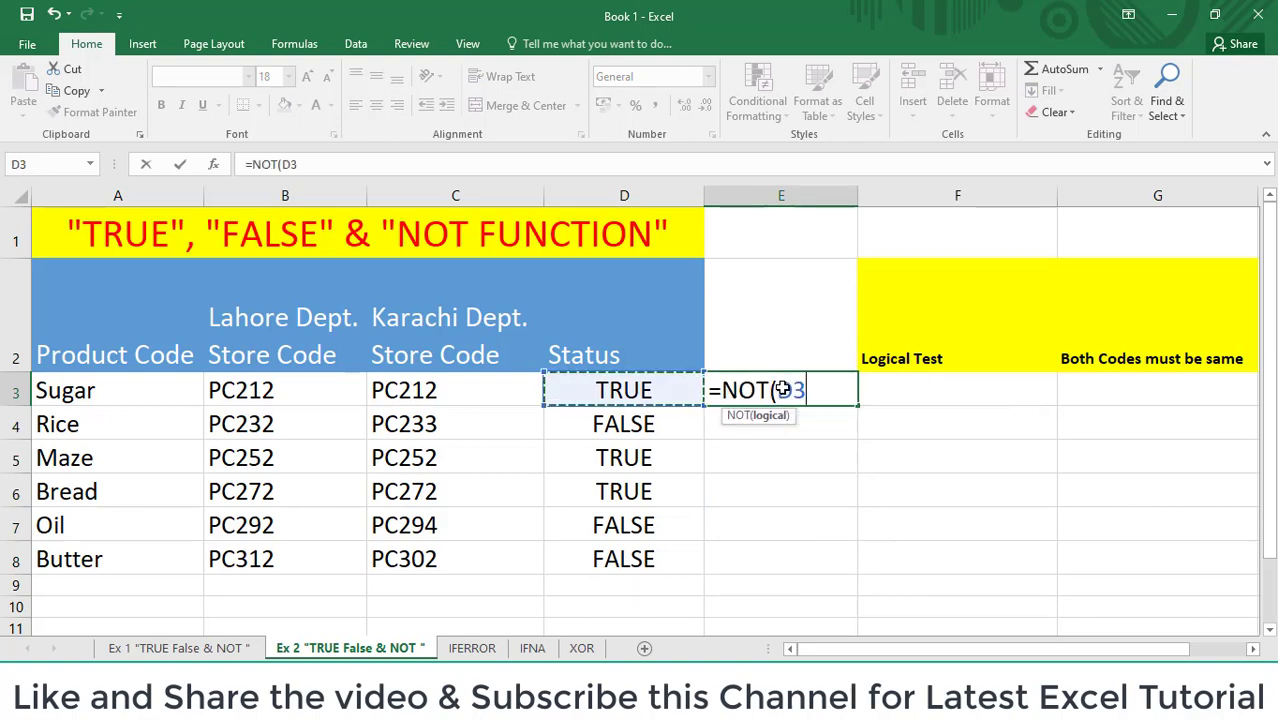
{"action": "type", "text": ")"}
{"action": "key", "text": "Return"}
{"action": "key", "text": "Up"}
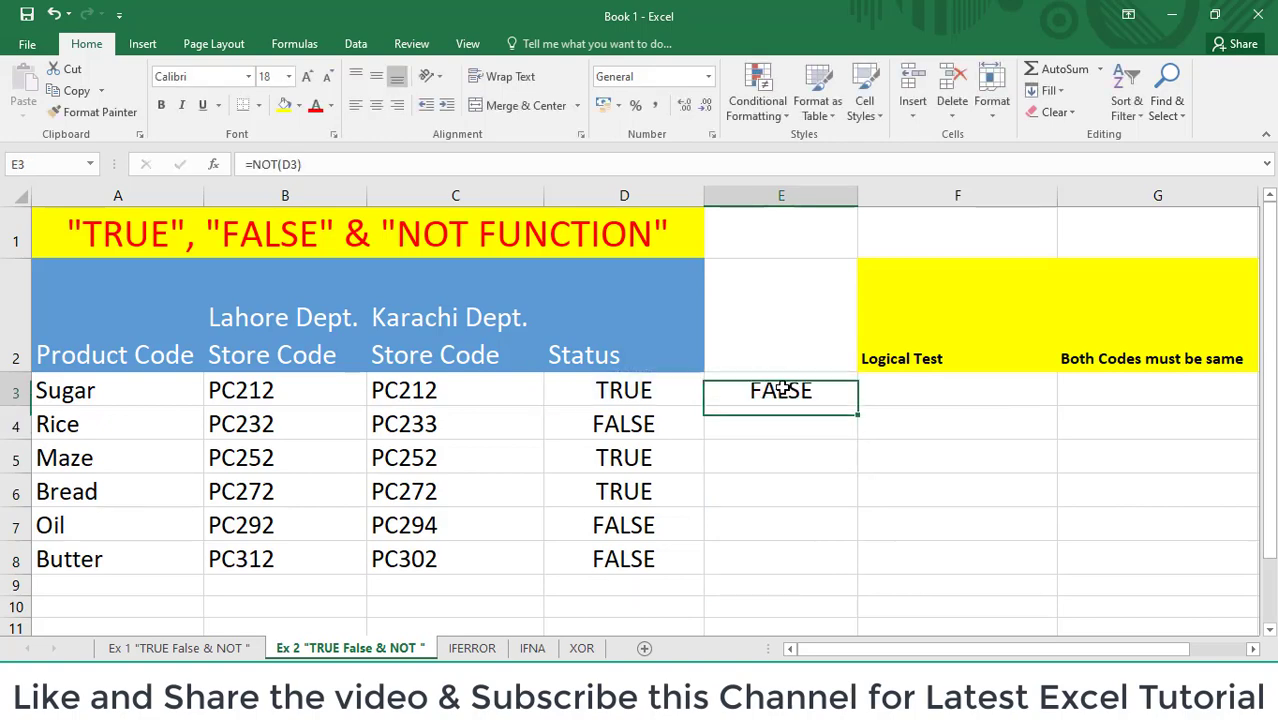
Copy the NOT formula from E3 down column E through E8.
{"action": "key", "text": "ctrl+c"}
{"action": "key", "text": "Left"}
{"action": "key", "text": "ctrl+Down"}
{"action": "key", "text": "Right"}
{"action": "key", "text": "ctrl+shift+Up"}
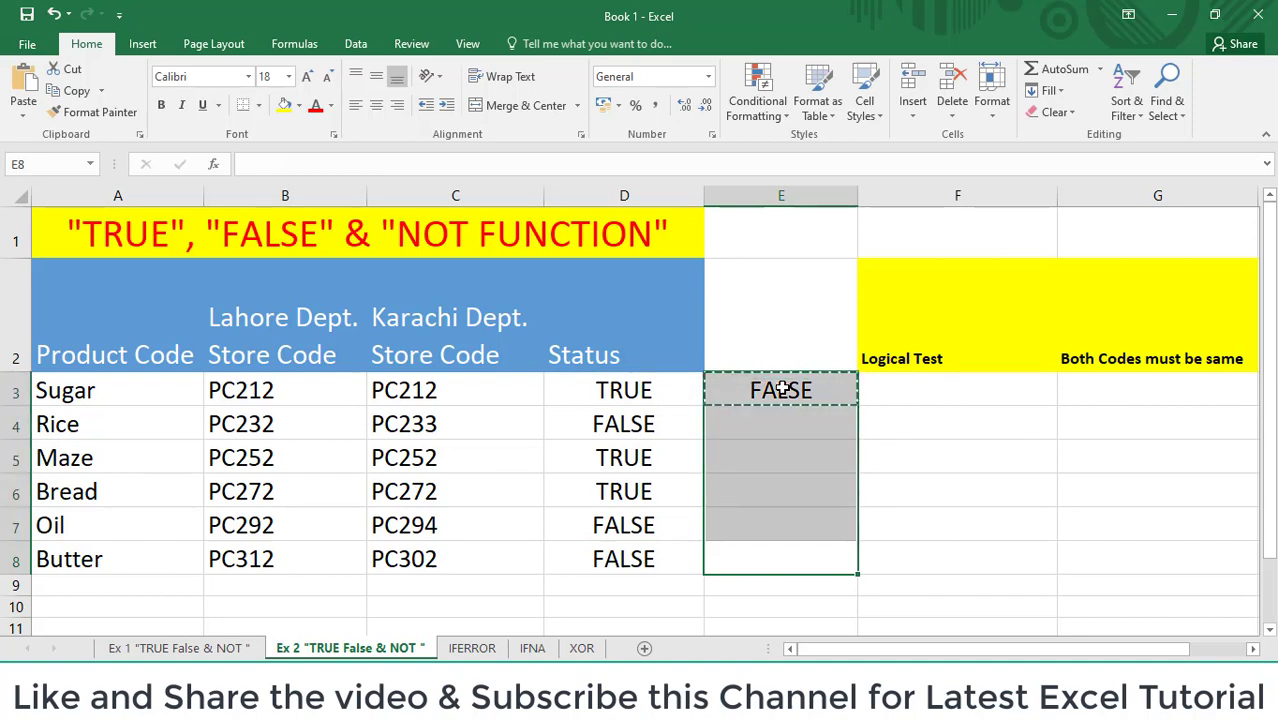
{"action": "key", "text": "ctrl+v"}
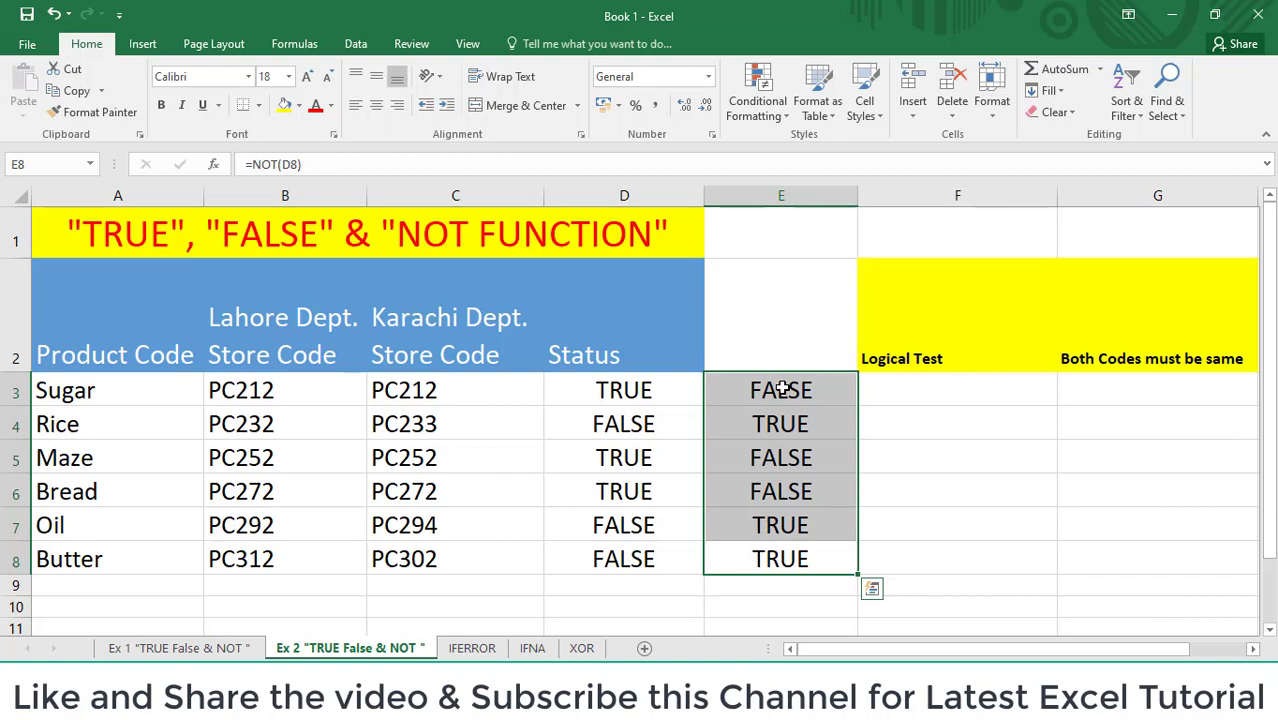
Replace the formula in Status cell D3 with =IF(B3=C3,"Match","Not Match").
{"action": "key", "text": "Left"}
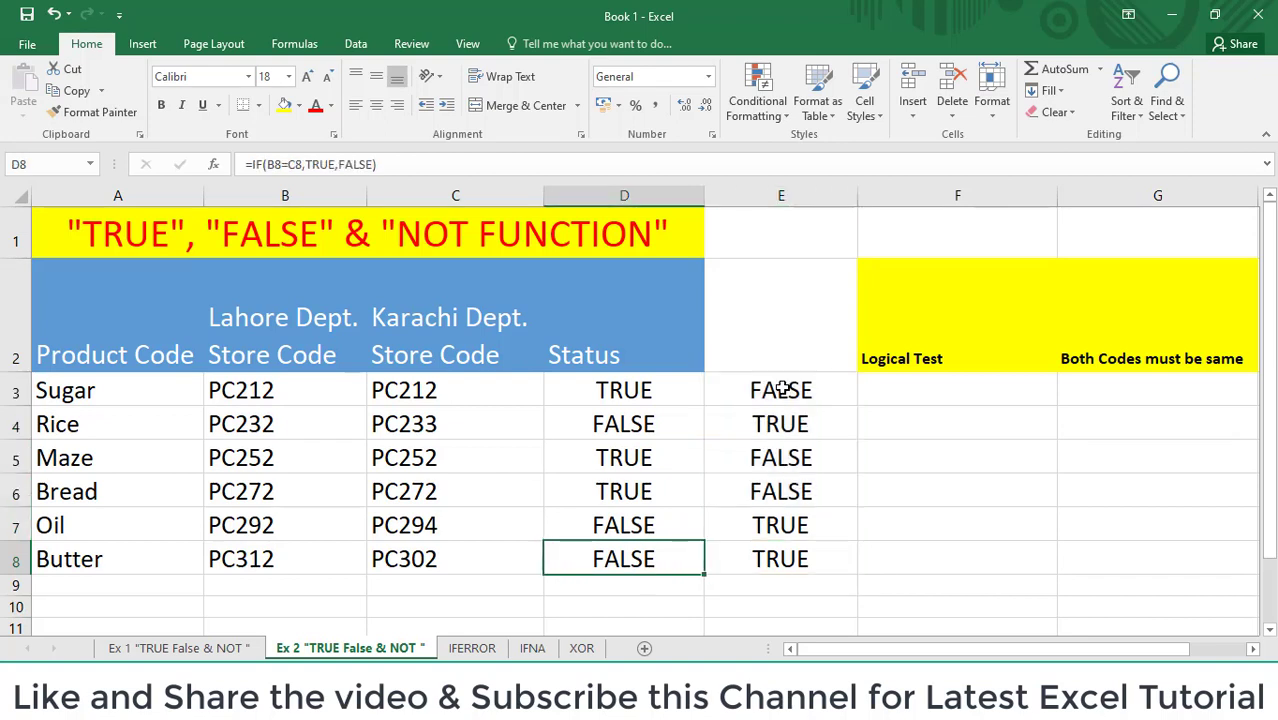
{"action": "key", "text": "Up"}
{"action": "key", "text": "Up"}
{"action": "key", "text": "Up"}
{"action": "key", "text": "Up"}
{"action": "key", "text": "Up"}
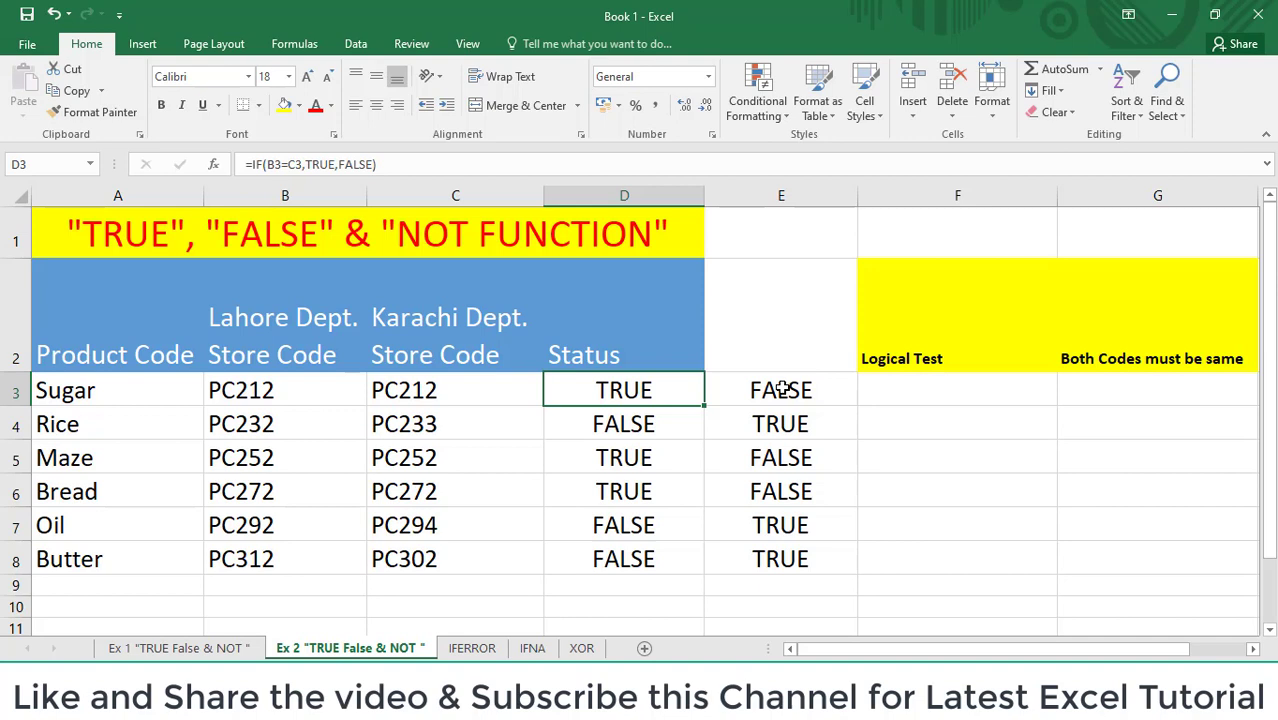
{"action": "type", "text": "=IF("}
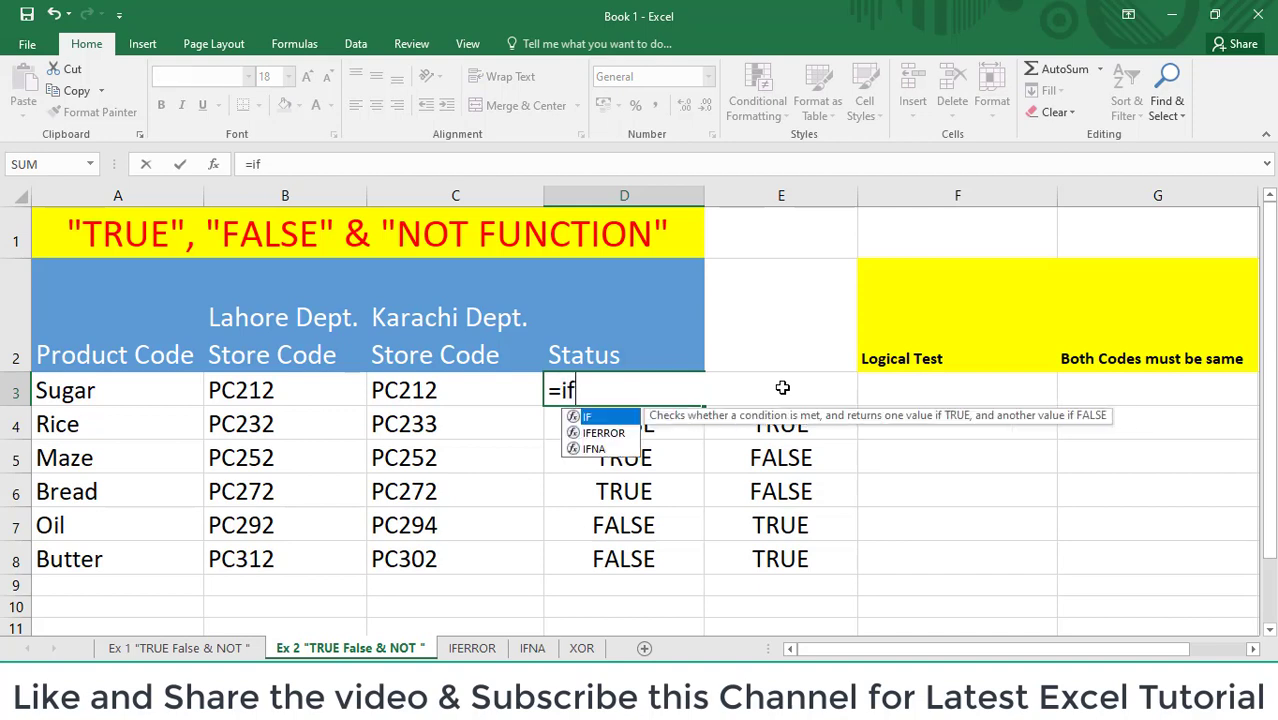
{"action": "key", "text": "Left"}
{"action": "key", "text": "Left"}
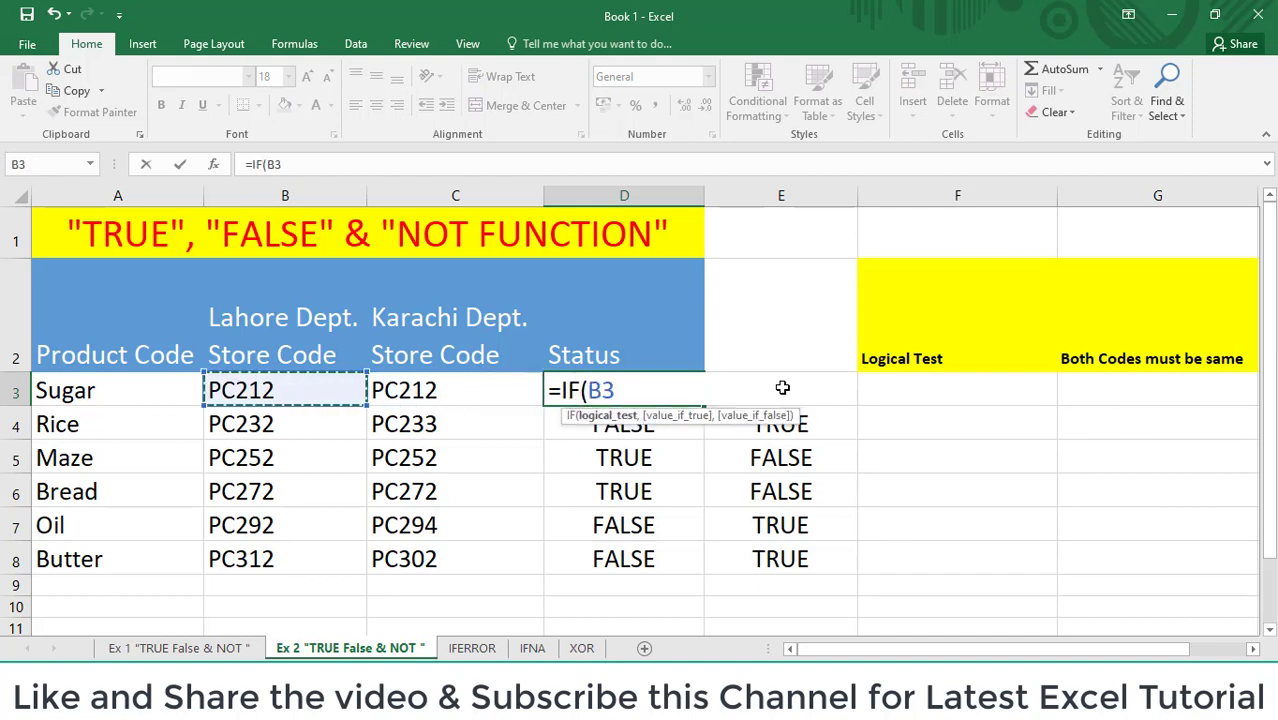
{"action": "type", "text": "="}
{"action": "key", "text": "Left"}
{"action": "type", "text": ","}
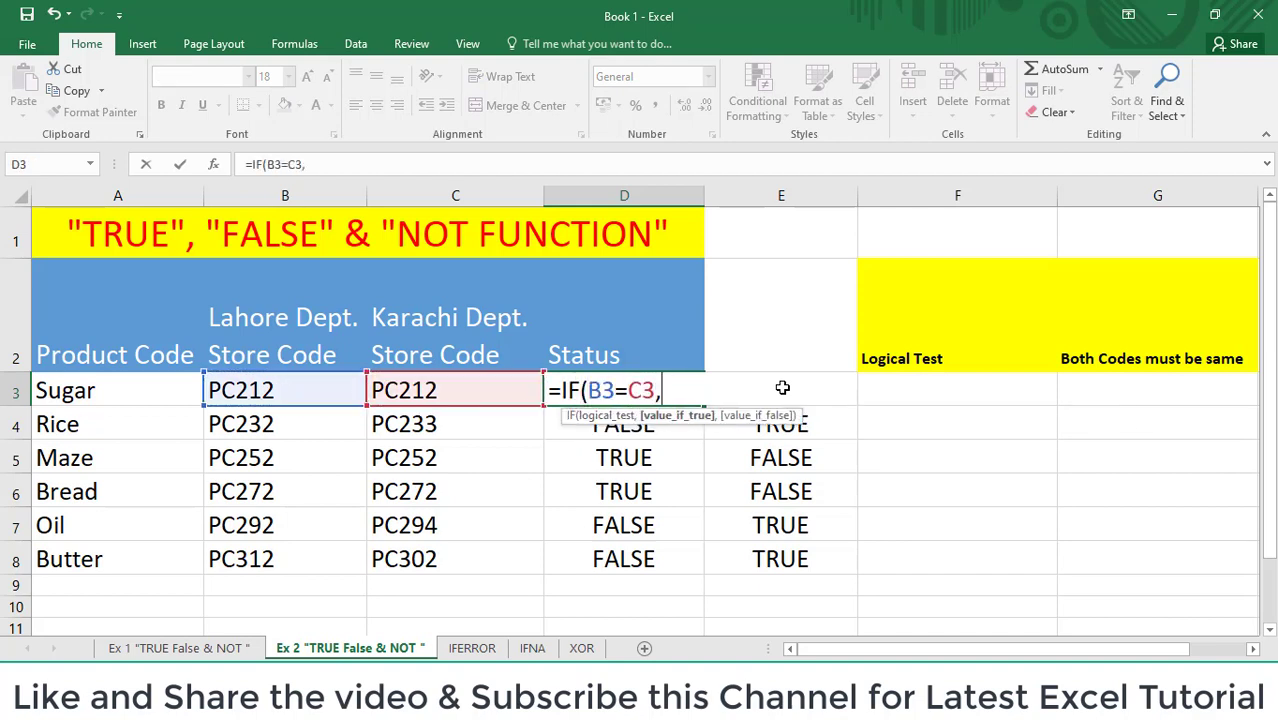
{"action": "type", "text": "\"Matc"}
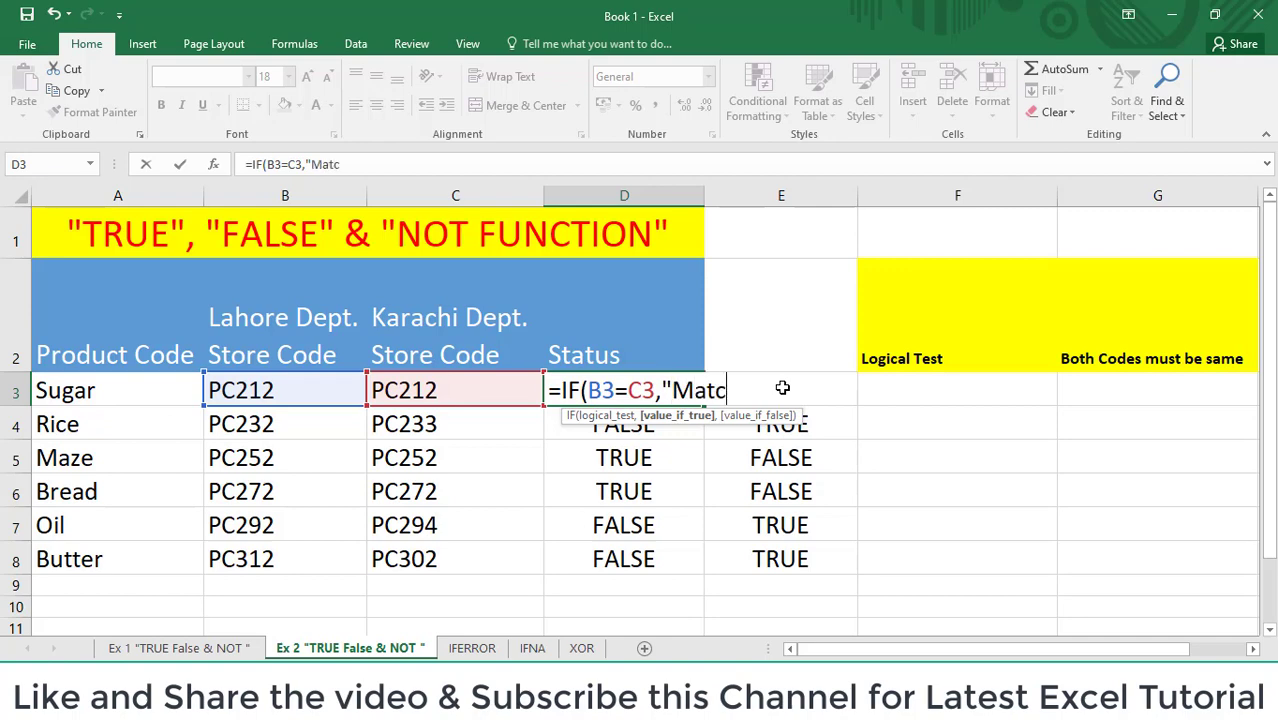
{"action": "type", "text": "h\","}
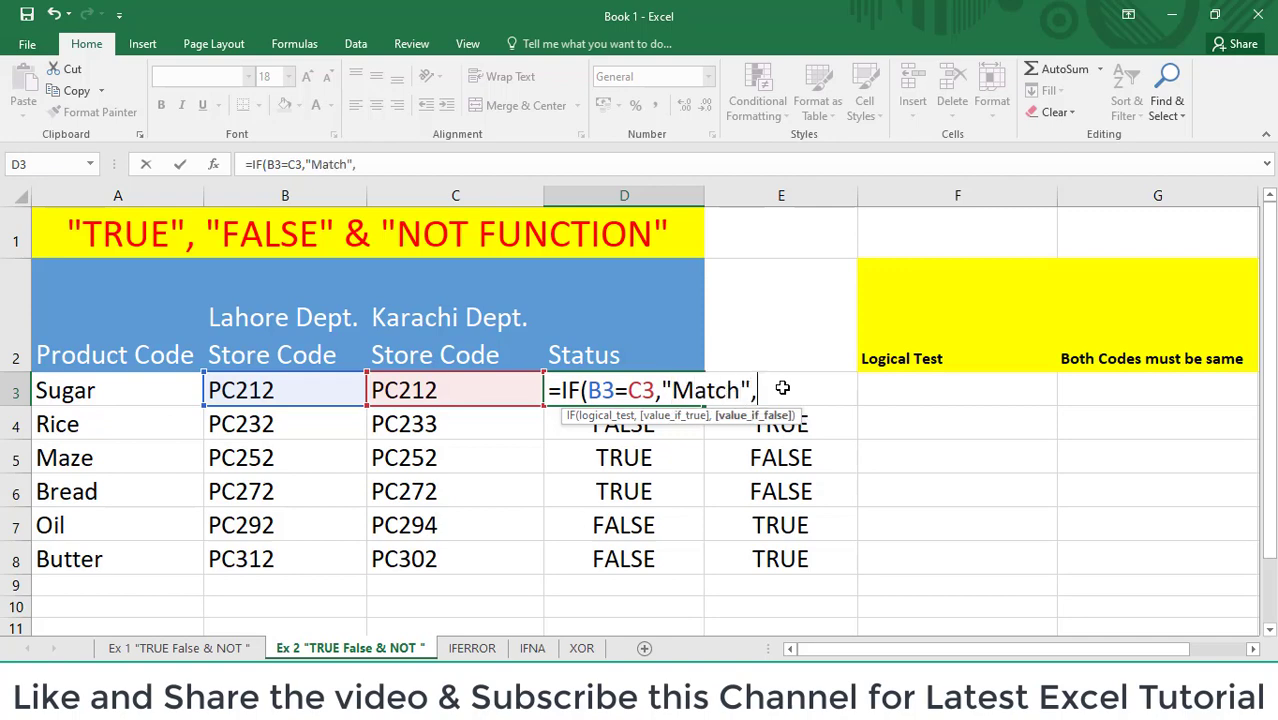
{"action": "type", "text": "\"Not Match\")"}
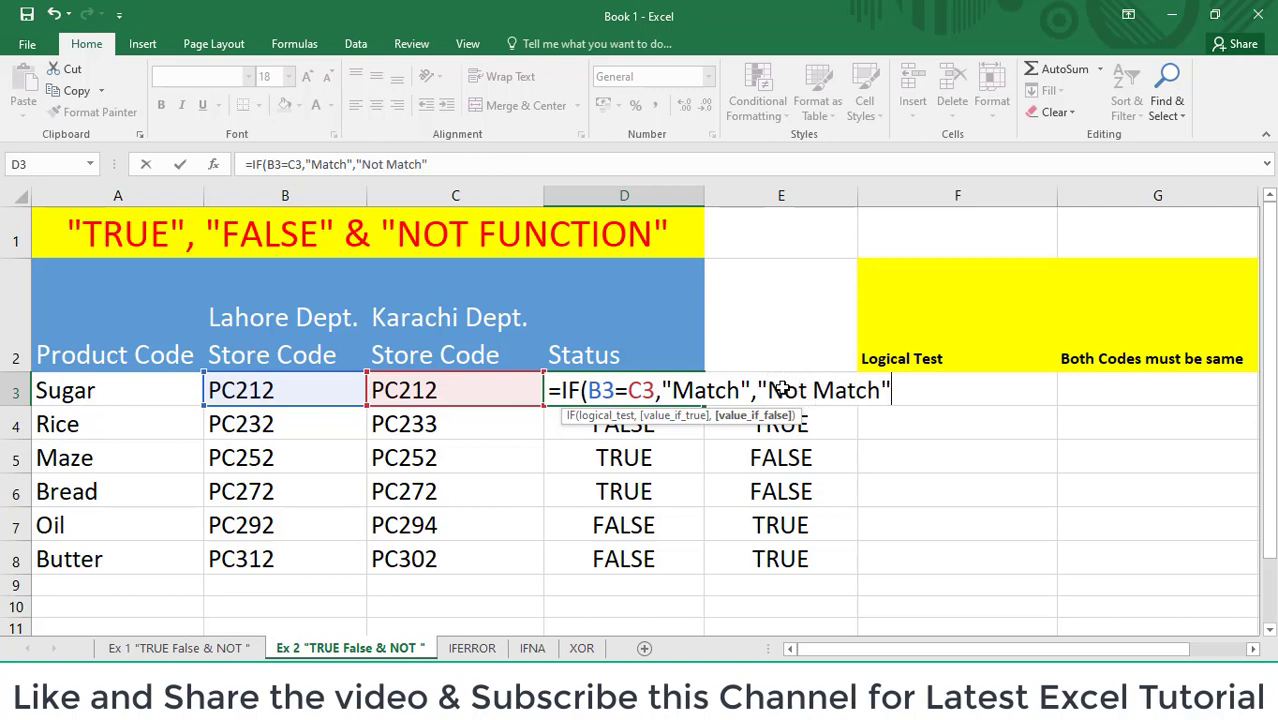
{"action": "key", "text": "BackSpace"}
{"action": "type", "text": ")"}
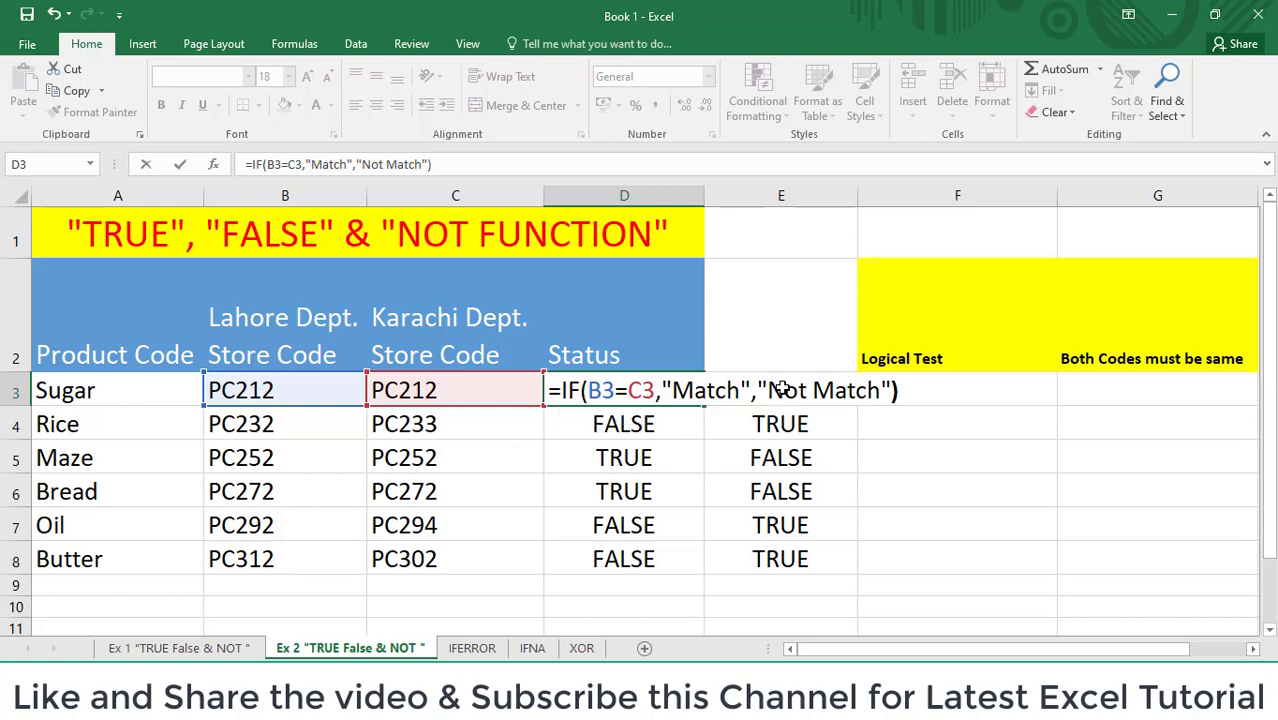
{"action": "key", "text": "Return"}
Copy the "Match"/"Not Match" formula from D3 to the Status cells through D8.
{"action": "key", "text": "Up"}
{"action": "key", "text": "ctrl+c"}
{"action": "key", "text": "Left"}
{"action": "key", "text": "ctrl+Down"}
{"action": "key", "text": "Right"}
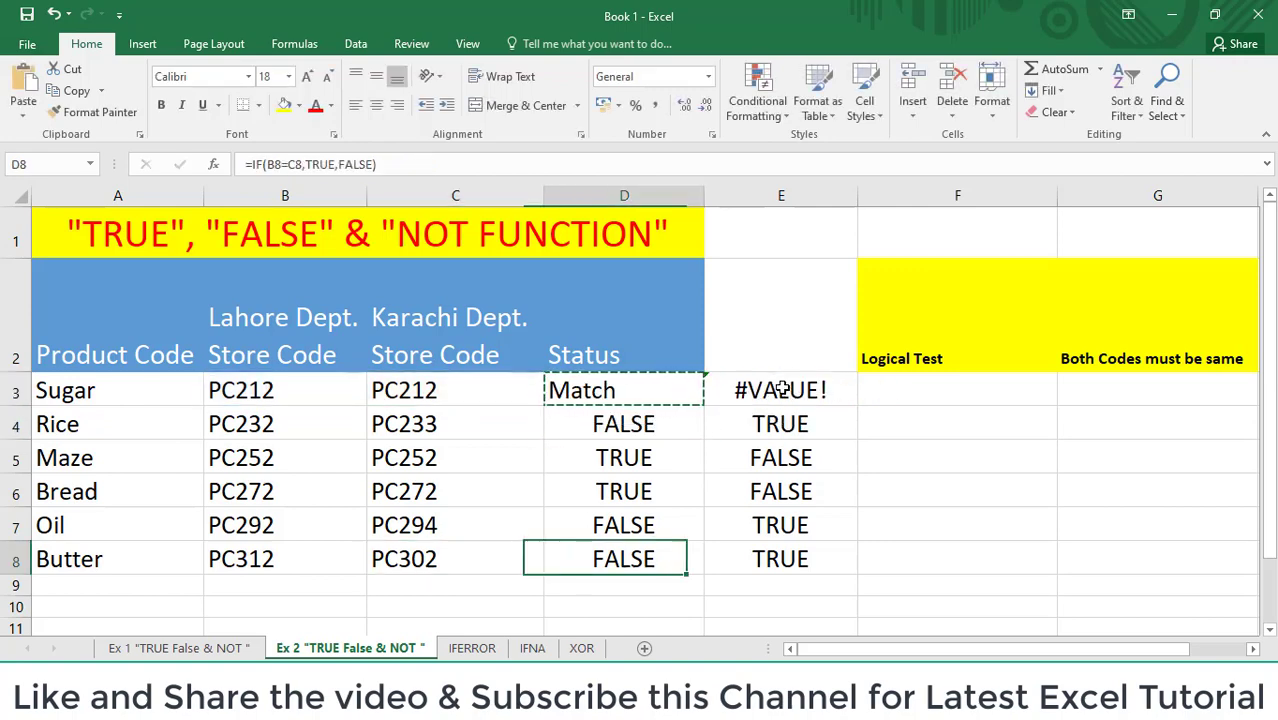
{"action": "key", "text": "ctrl+shift+Up"}
{"action": "key", "text": "shift+Down"}
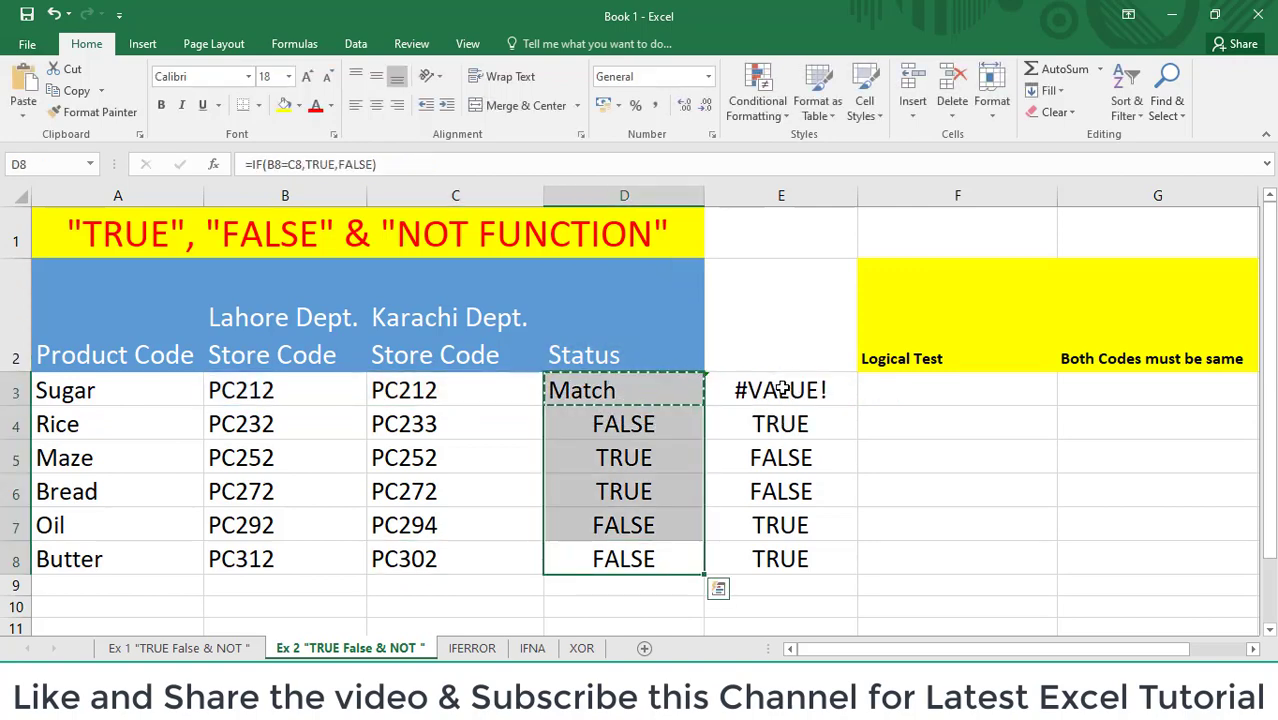
{"action": "key", "text": "Return"}
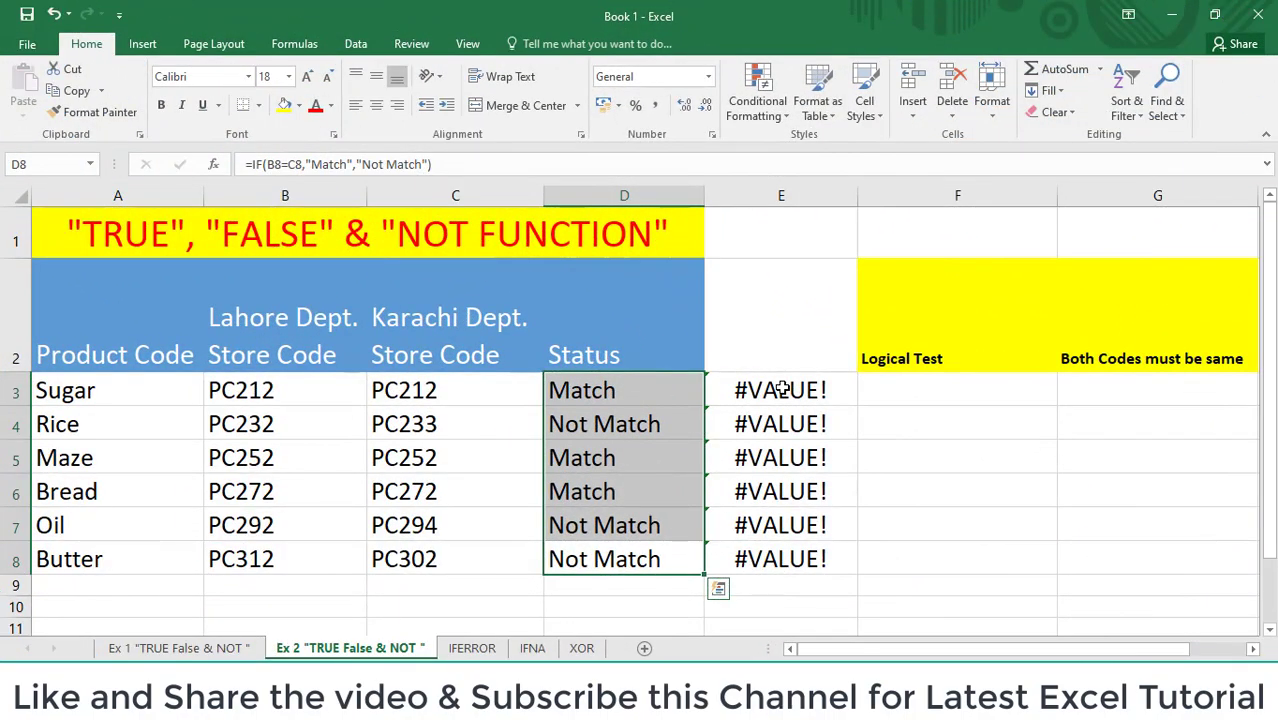
Examine the NOT formulas in column E, including the reference used in E3, without changing them.
{"action": "key", "text": "Right"}
{"action": "key", "text": "Up"}
{"action": "key", "text": "Up"}
{"action": "key", "text": "Up"}
{"action": "key", "text": "Up"}
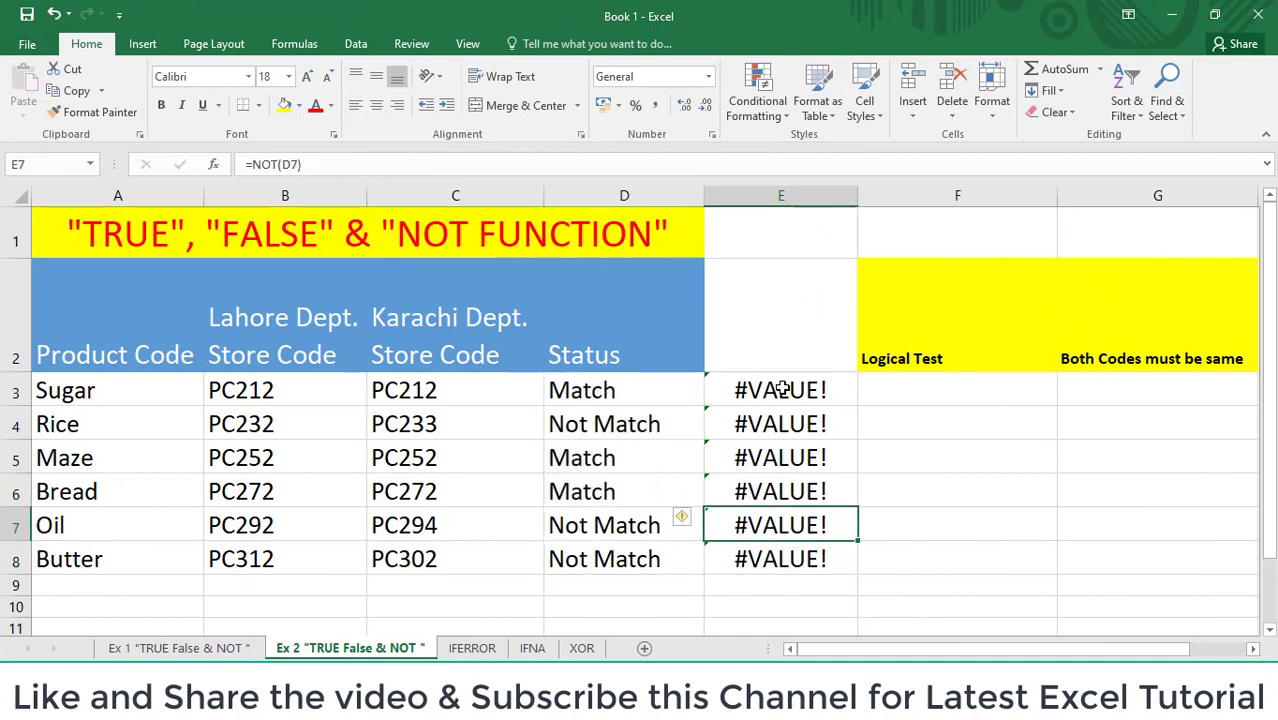
{"action": "key", "text": "Up"}
{"action": "double_click", "coordinate": [783, 390]}
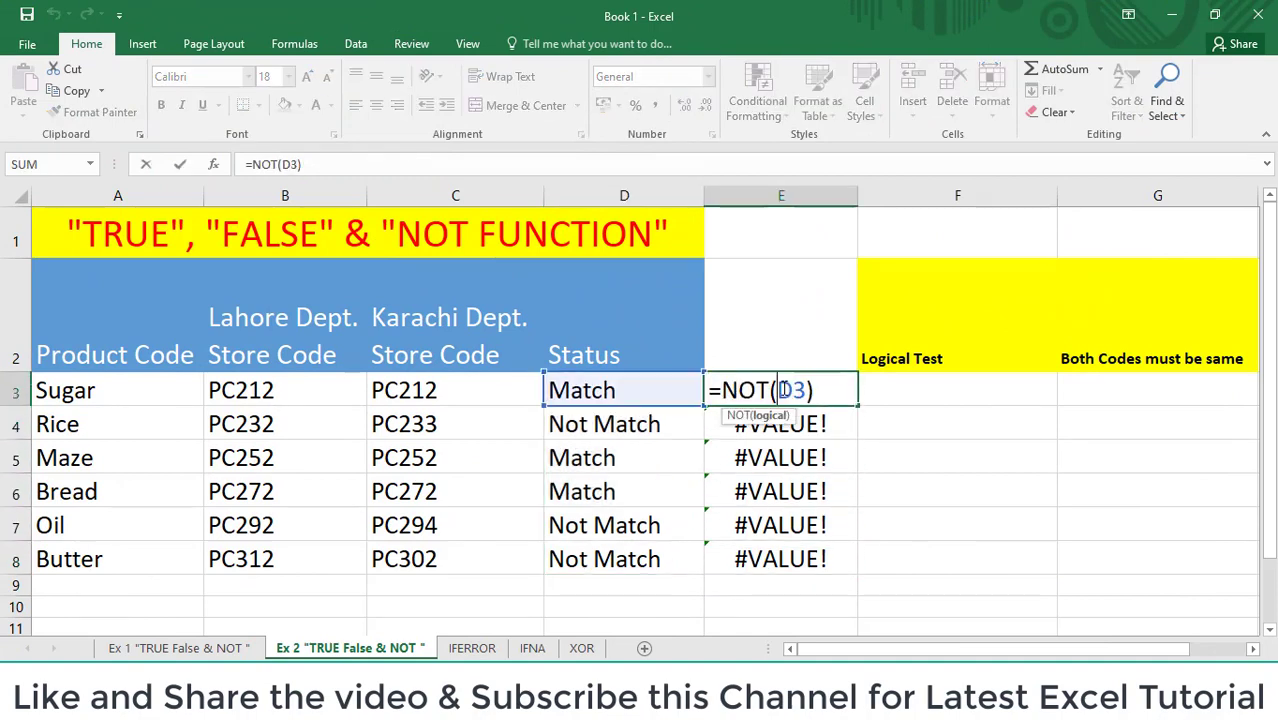
{"action": "key", "text": "Escape"}
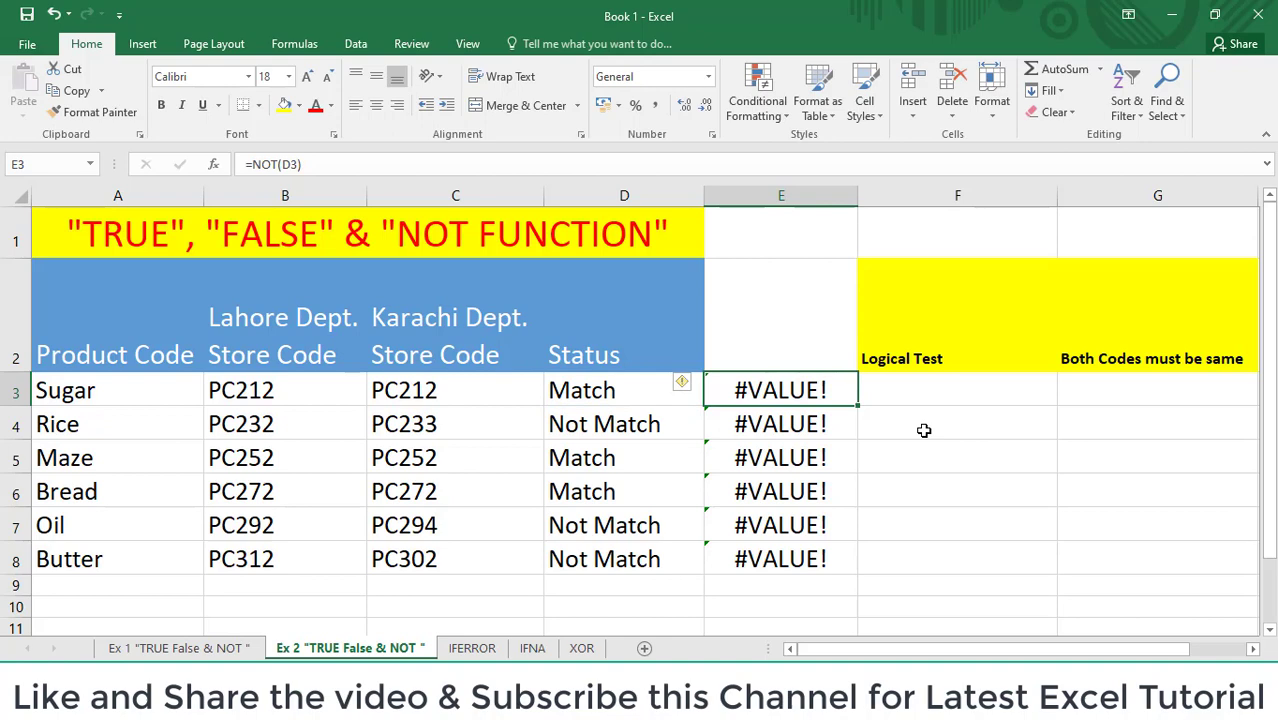
{"action": "type", "text": "=if"}
{"action": "key", "text": "Tab"}
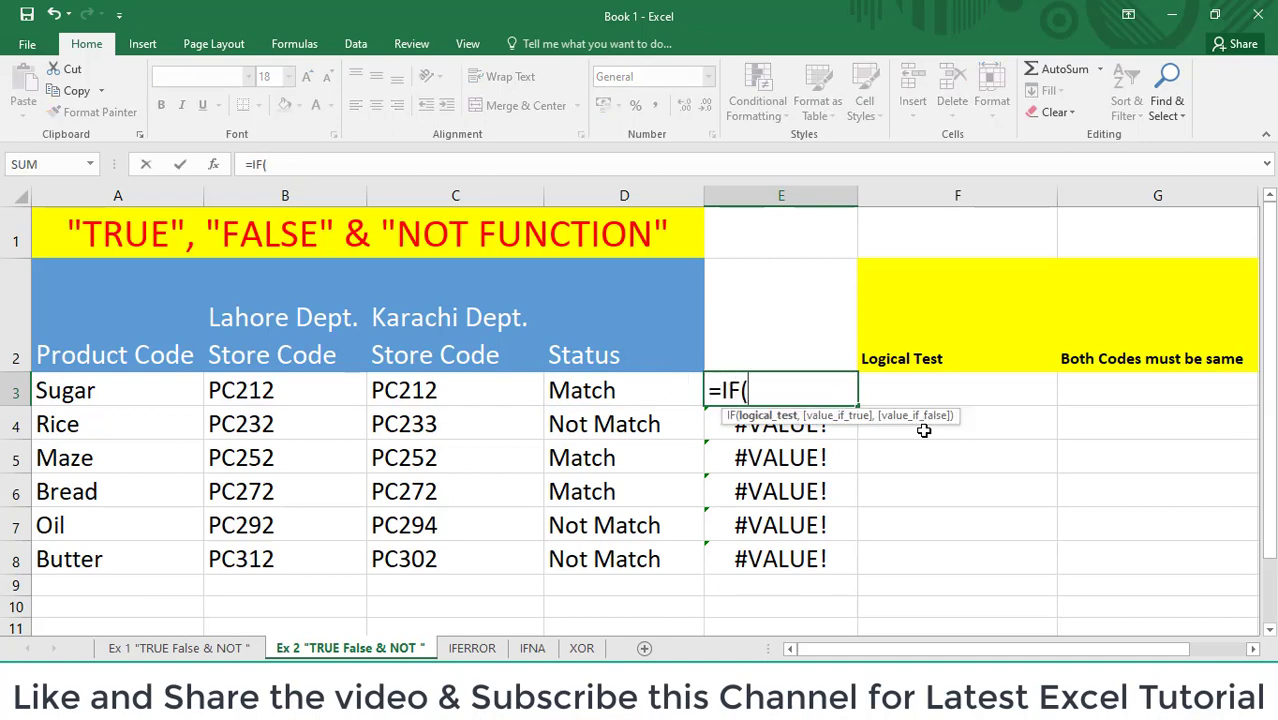
{"action": "key", "text": "Left"}
{"action": "key", "text": "Left"}
{"action": "key", "text": "Left"}
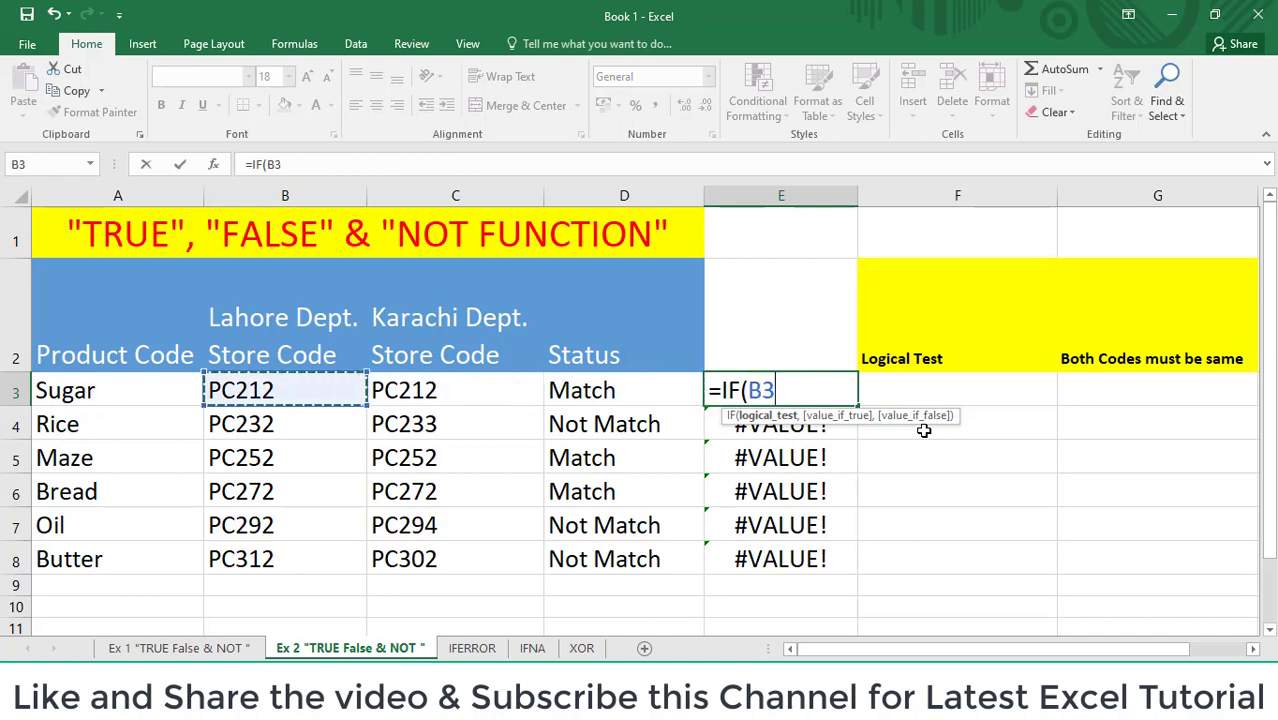
{"action": "key", "text": "Right"}
{"action": "key", "text": "Right"}
{"action": "key", "text": "Escape"}
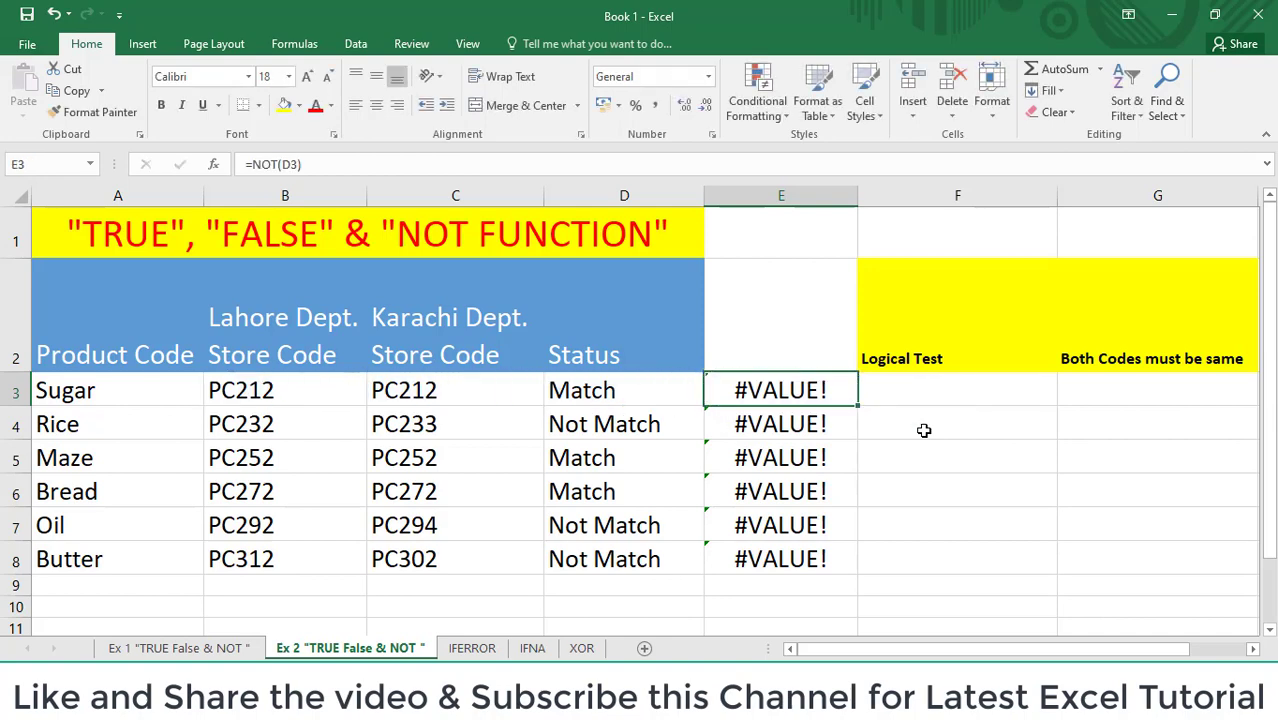
Replace the formula in E3 with =IF(NOT(B3=C3),"Match","Not Match").
{"action": "type", "text": "=if"}
{"action": "key", "text": "Tab"}
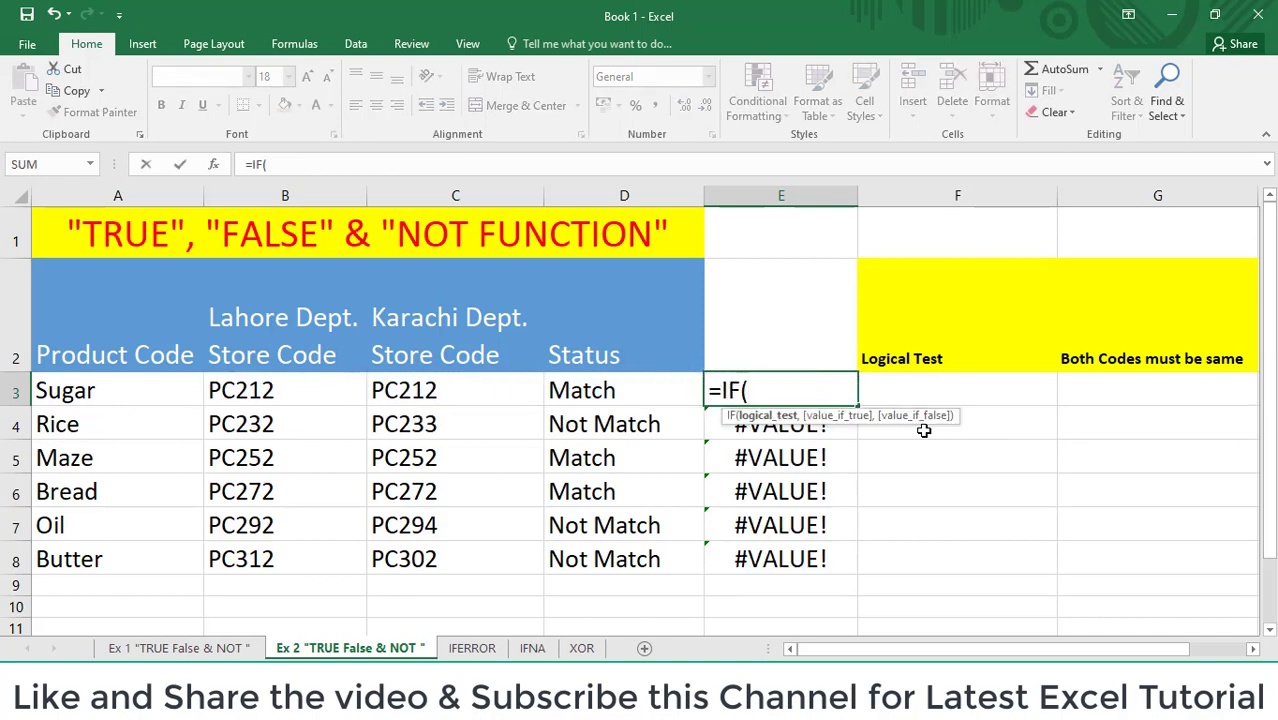
{"action": "type", "text": "not"}
{"action": "key", "text": "Tab"}
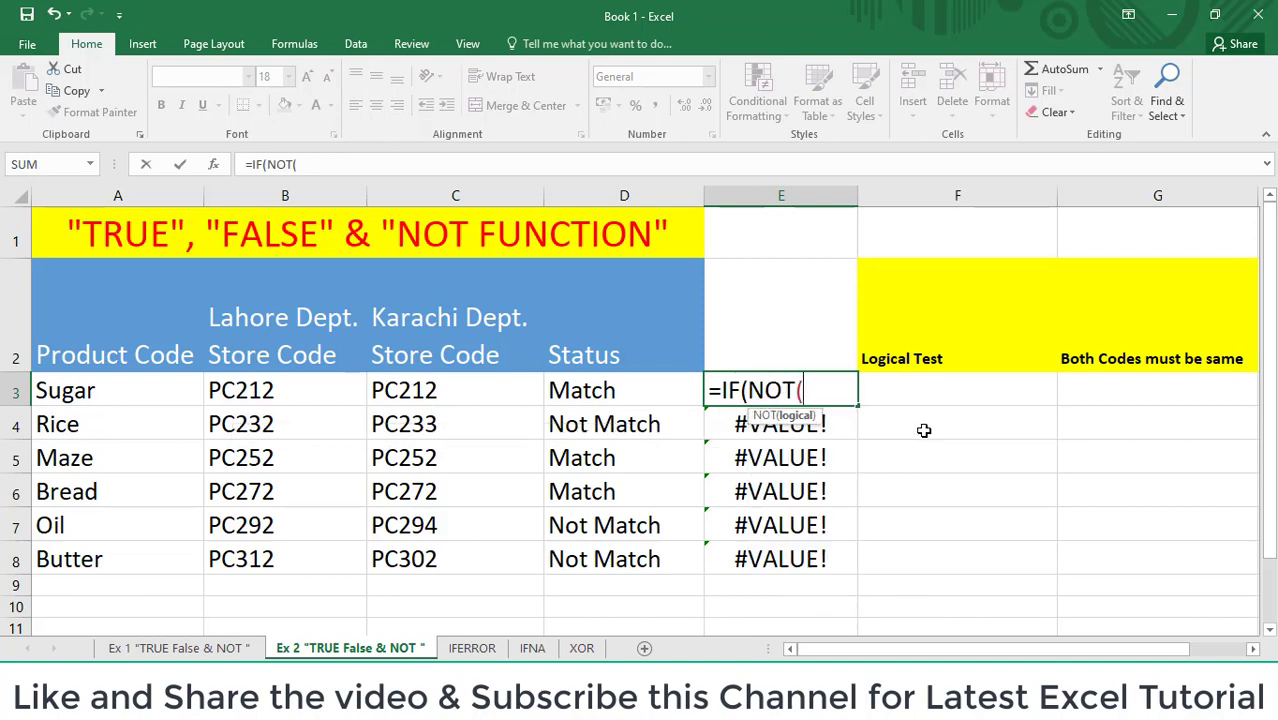
{"action": "left_click", "coordinate": [309, 389]}
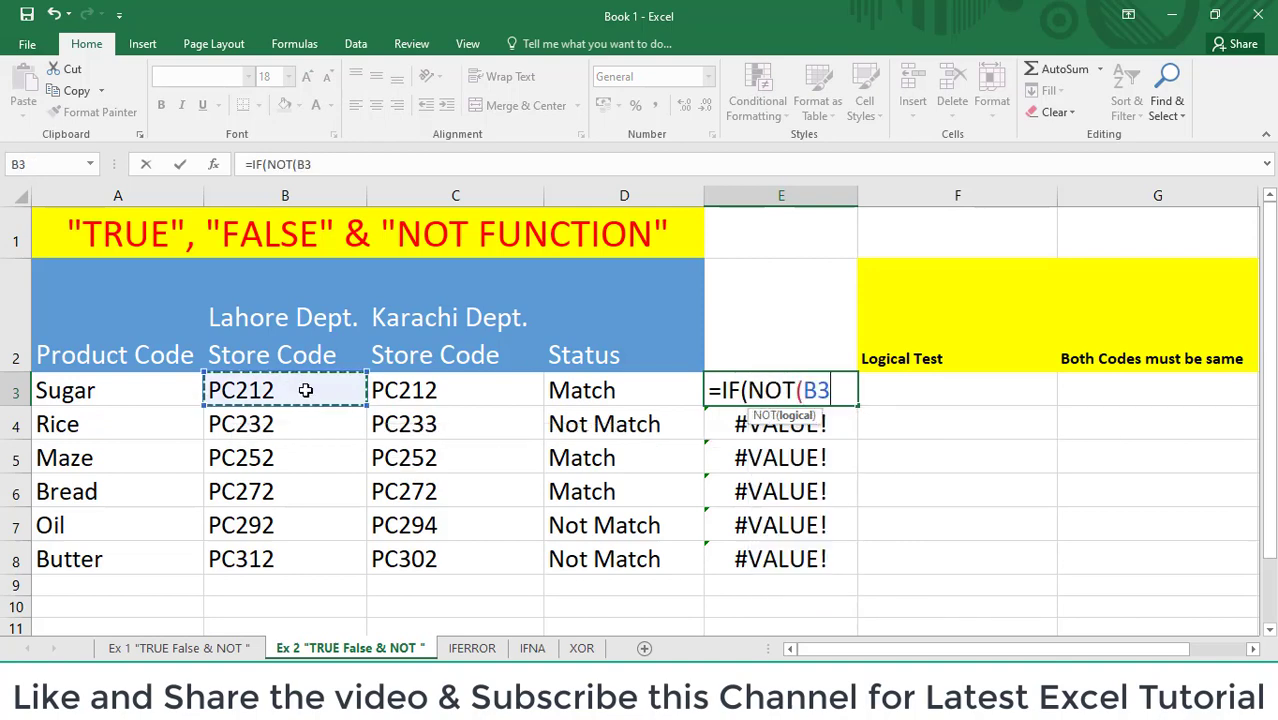
{"action": "type", "text": "=C3"}
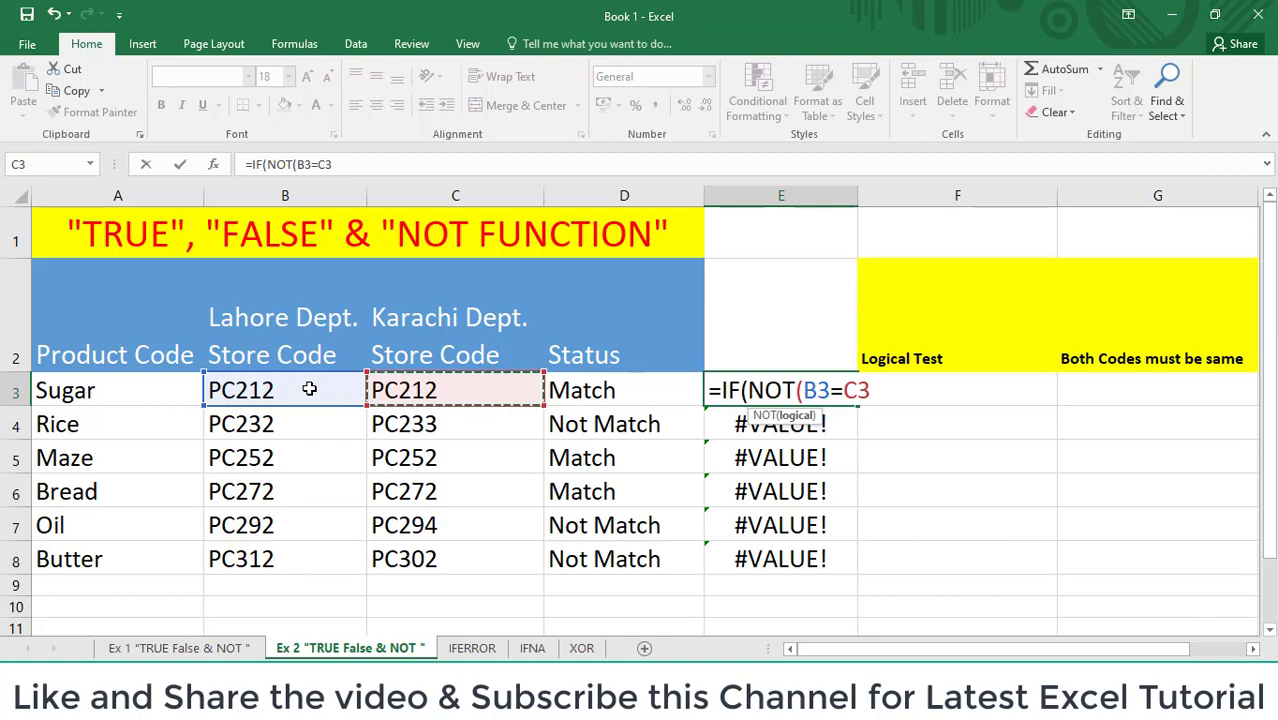
{"action": "type", "text": ","}
{"action": "key", "text": "BackSpace"}
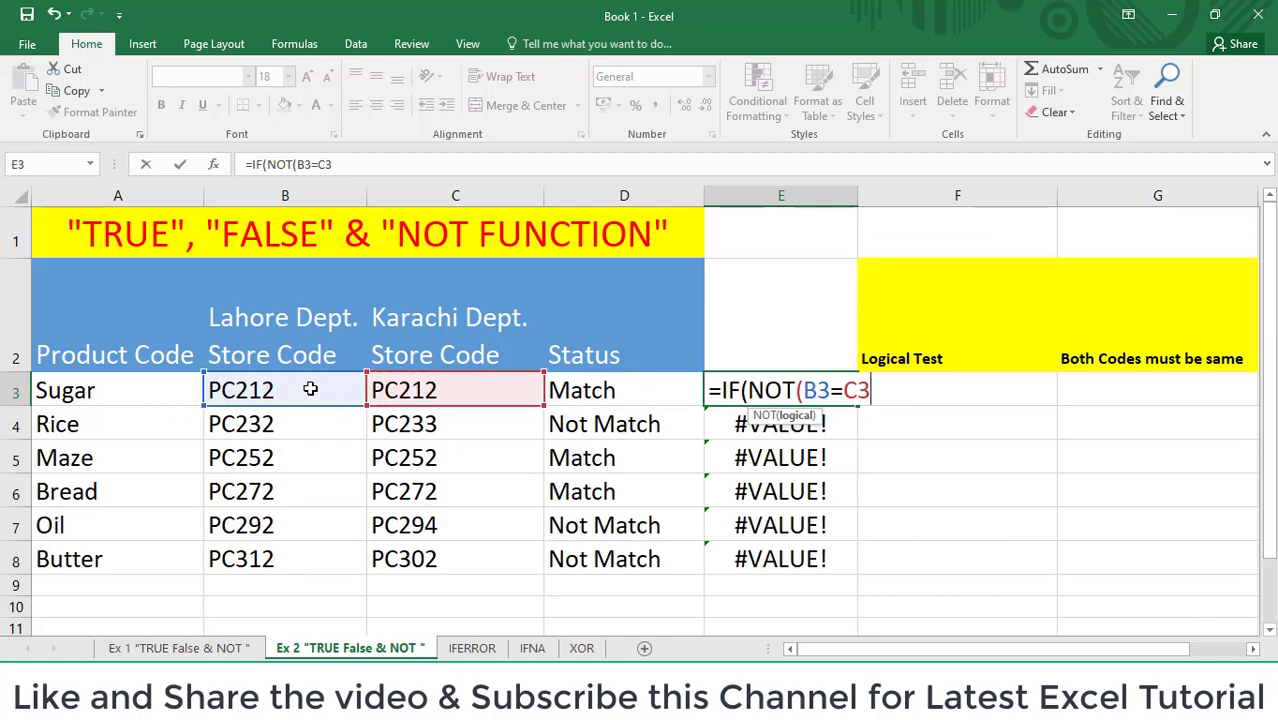
{"action": "type", "text": "),"}
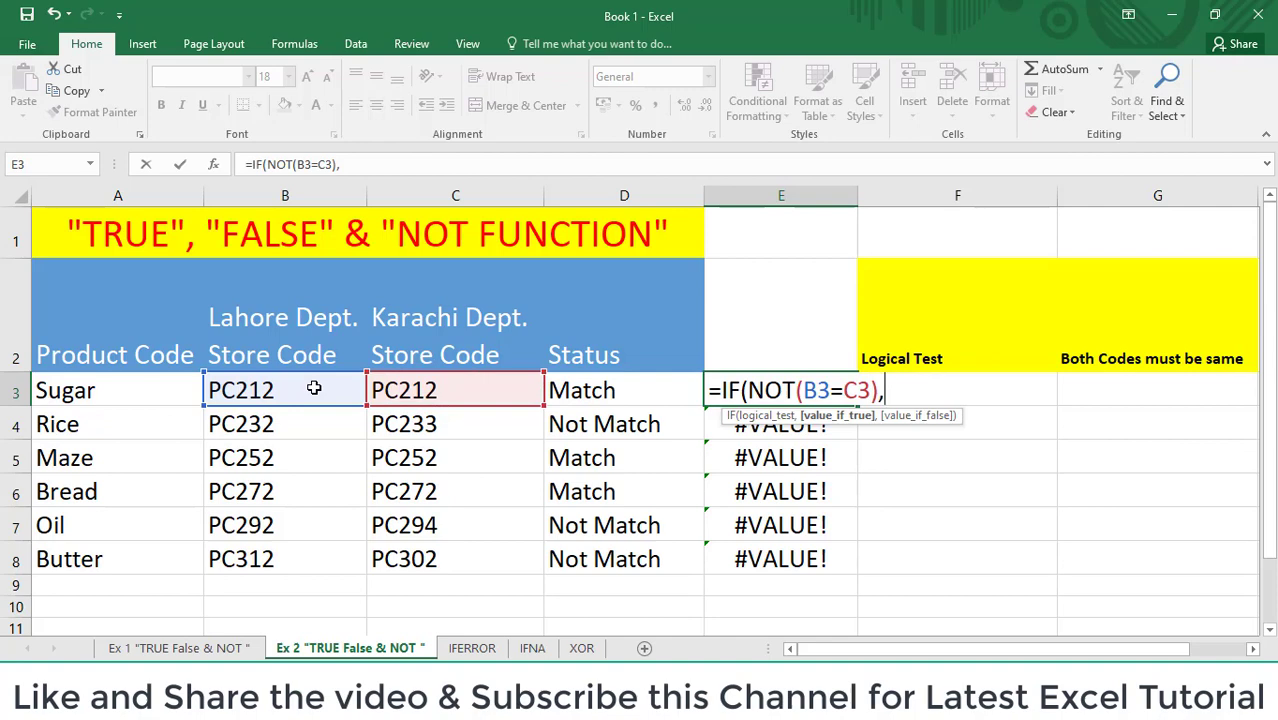
{"action": "type", "text": "\"Match"}
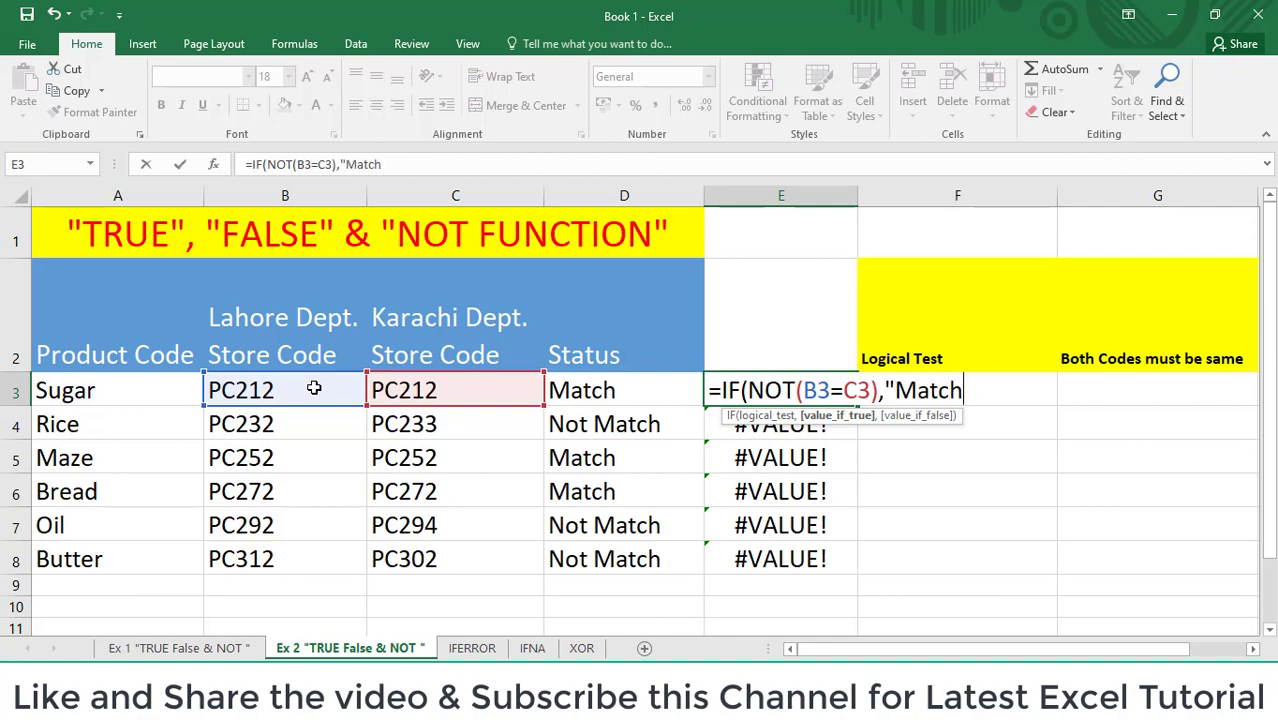
{"action": "type", "text": "\","}
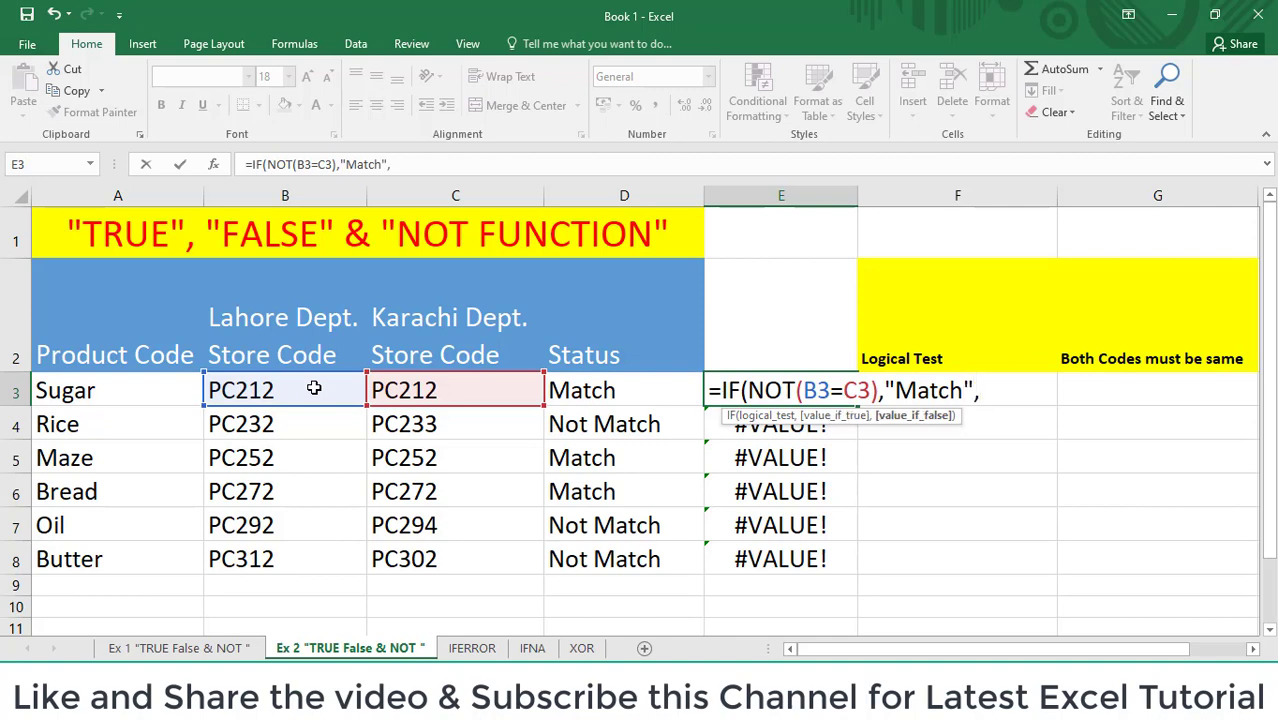
{"action": "type", "text": "\"Not "}
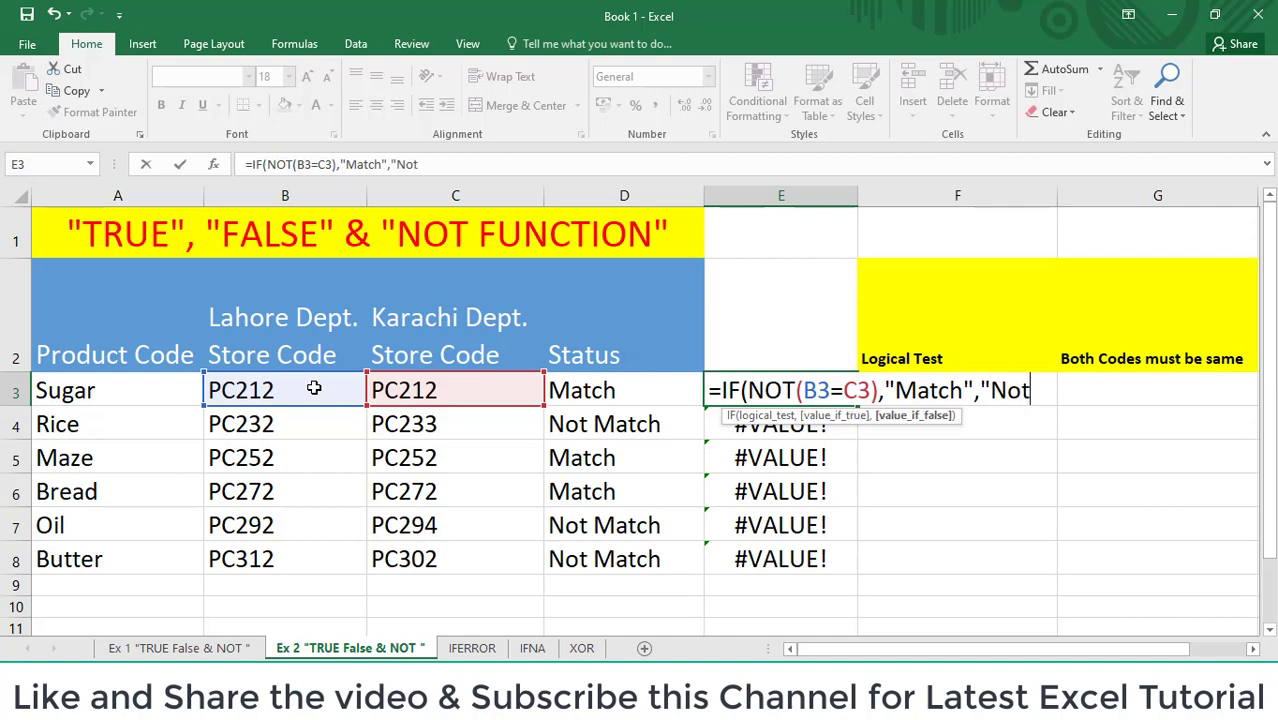
{"action": "type", "text": "Match\""}
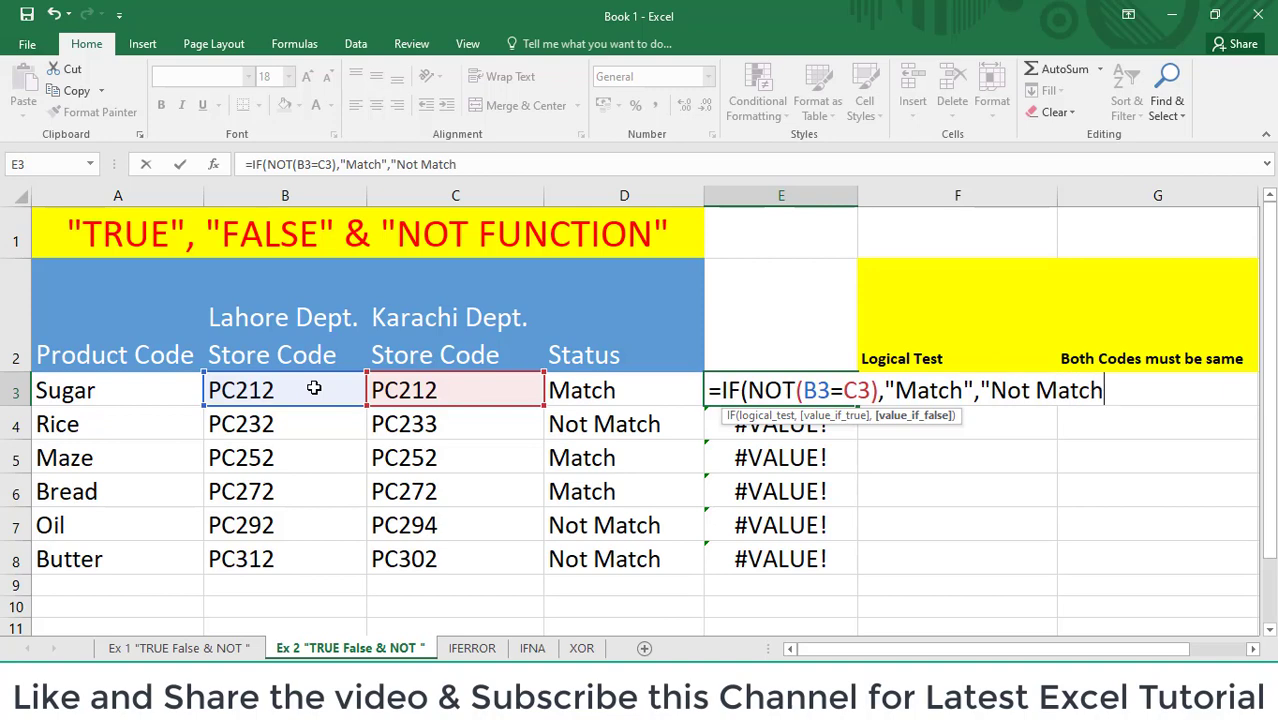
{"action": "type", "text": ")"}
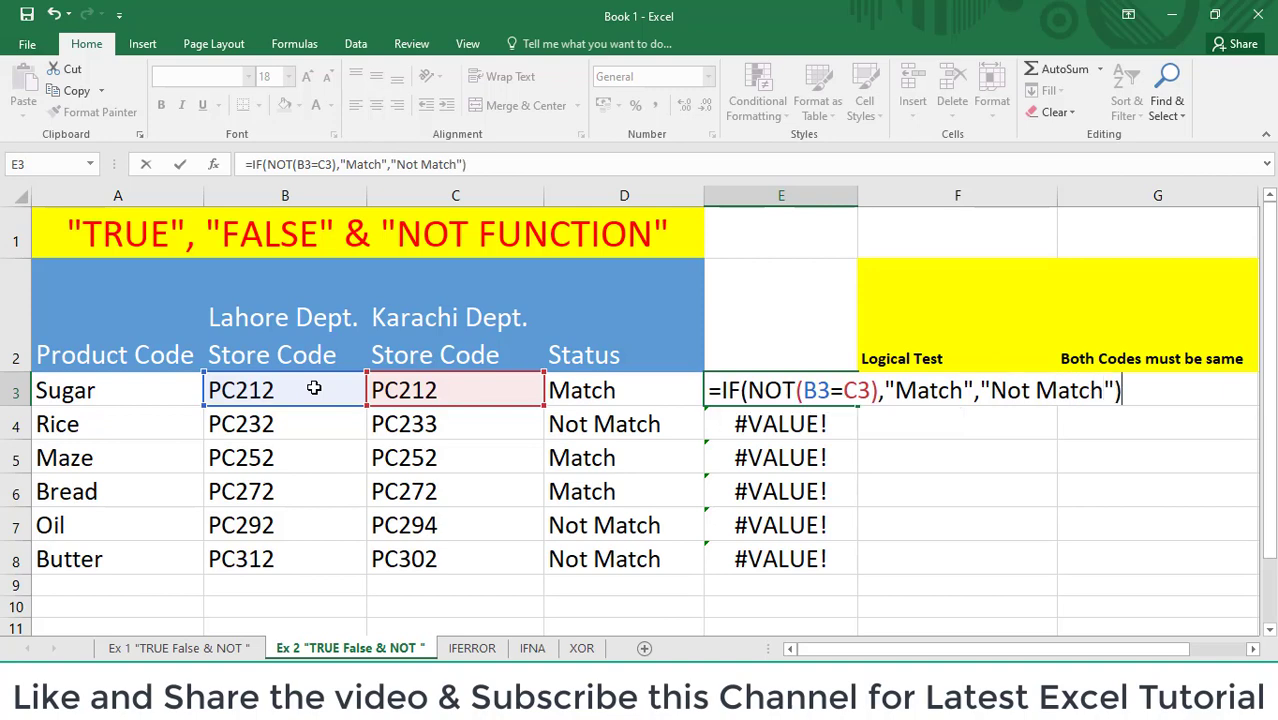
{"action": "key", "text": "Return"}
Copy the IF and NOT formula from E3 down column E through E8.
{"action": "key", "text": "Up"}
{"action": "key", "text": "ctrl+c"}
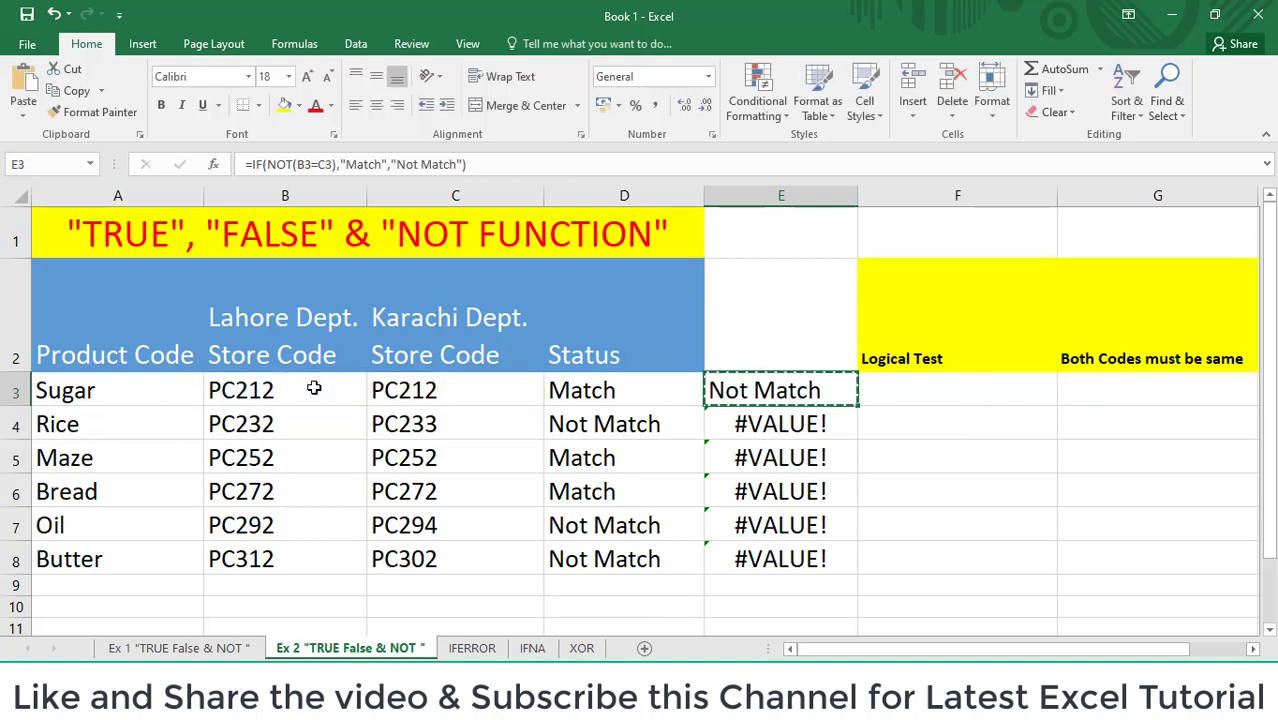
{"action": "key", "text": "Left"}
{"action": "key", "text": "ctrl+Down"}
{"action": "key", "text": "Right"}
{"action": "key", "text": "ctrl+shift+Up"}
{"action": "key", "text": "Return"}
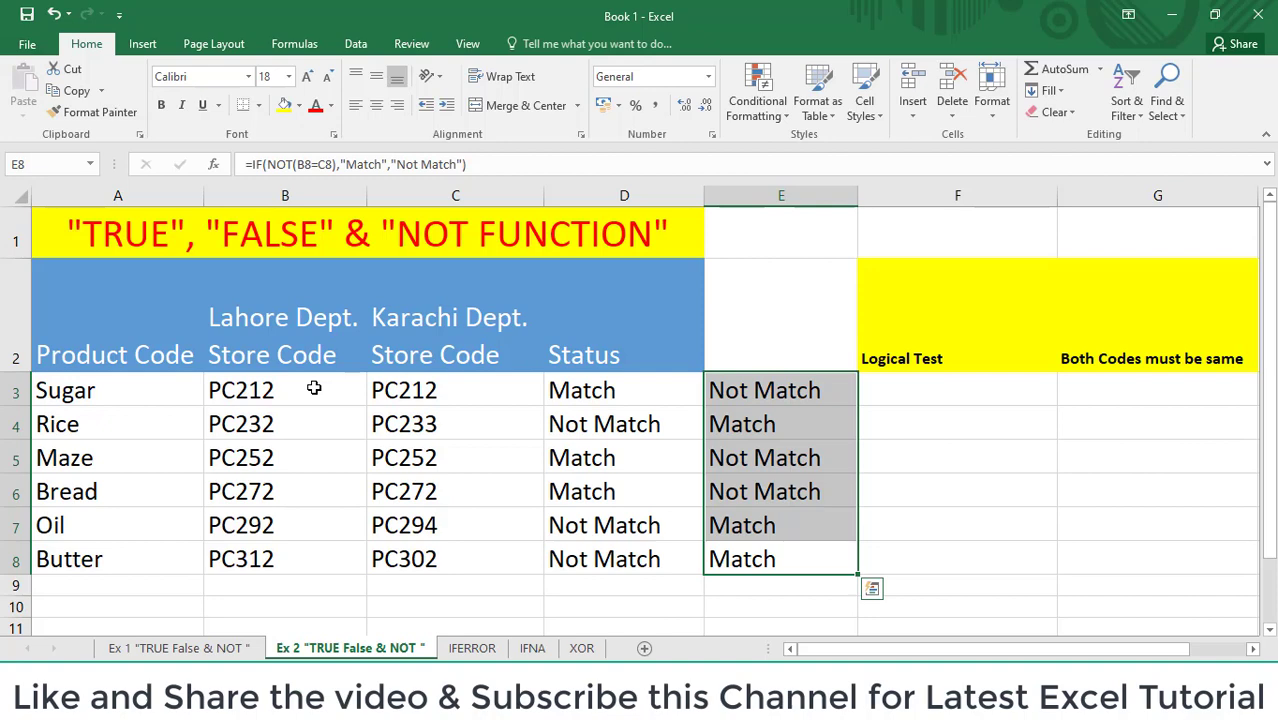
{"action": "double_click", "coordinate": [760, 390]}
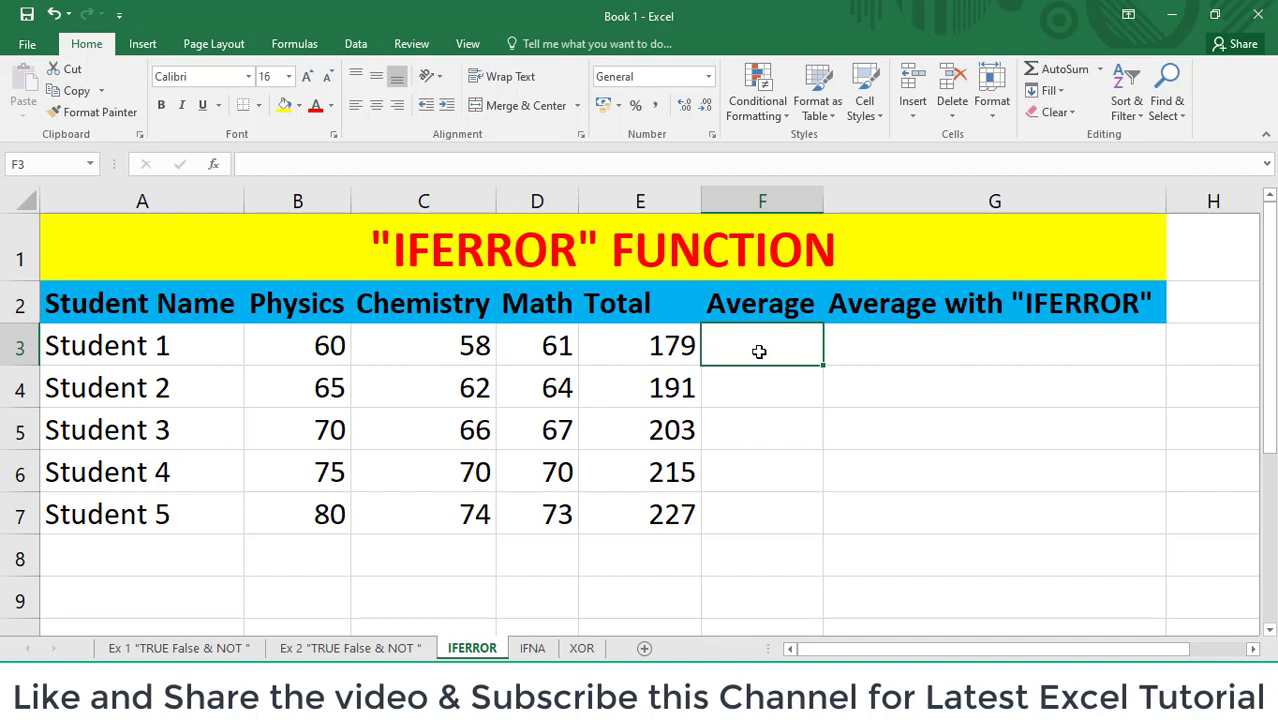
On the IFERROR sheet, enter =AVERAGE(B3:D3) in Student 1's Average cell F3.
{"action": "key", "text": "Left"}
{"action": "key", "text": "Left"}
{"action": "key", "text": "Right"}
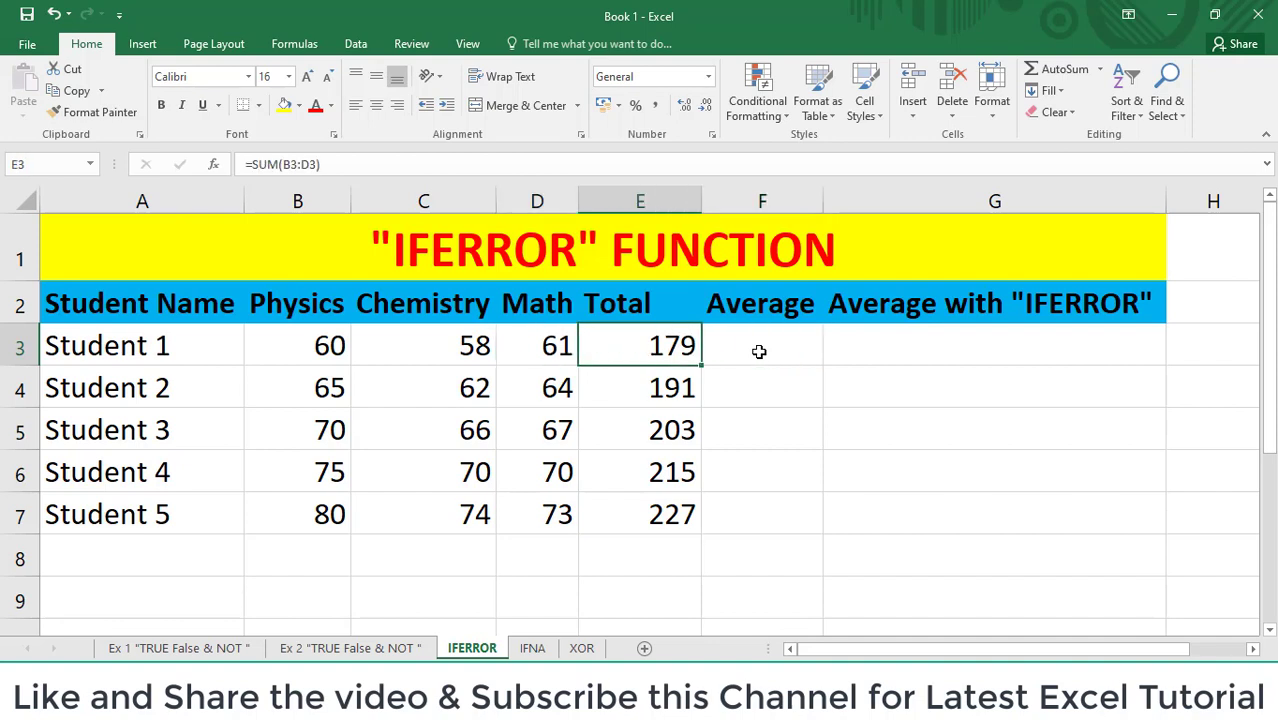
{"action": "key", "text": "Right"}
{"action": "type", "text": "="}
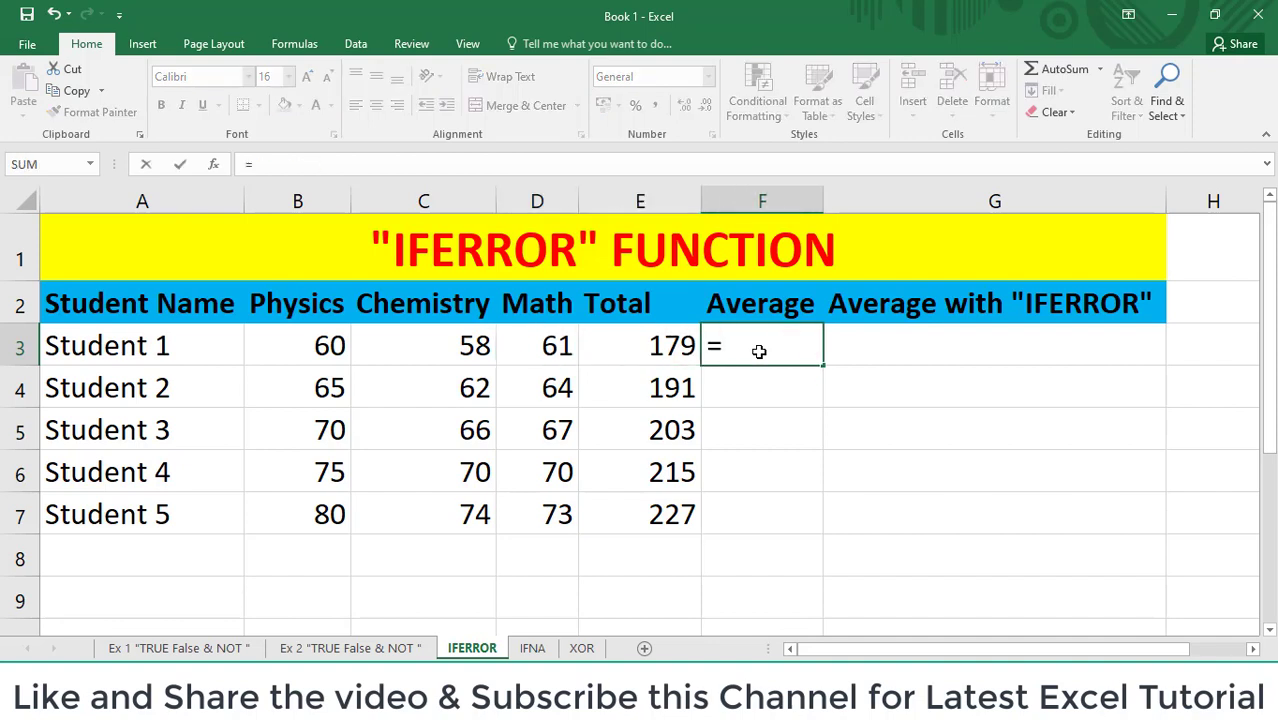
{"action": "type", "text": "aver"}
{"action": "key", "text": "Tab"}
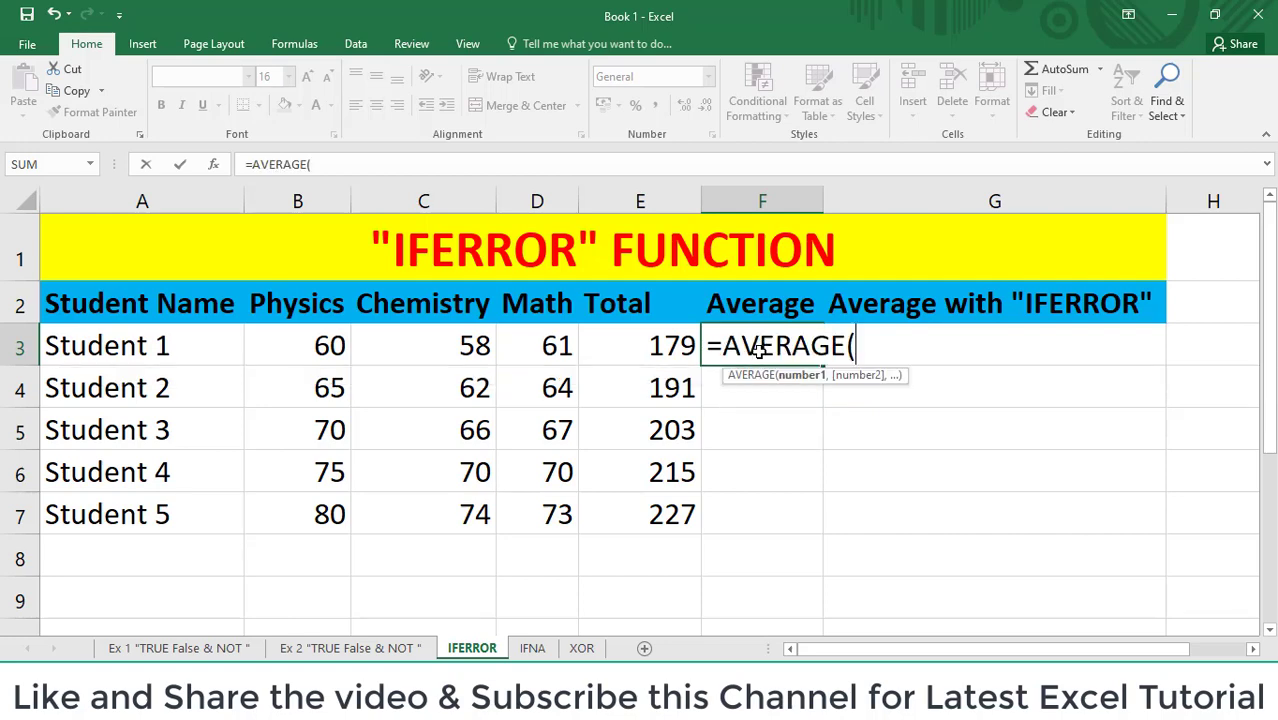
{"action": "key", "text": "Left"}
{"action": "key", "text": "Left"}
{"action": "key", "text": "Left"}
{"action": "key", "text": "Left"}
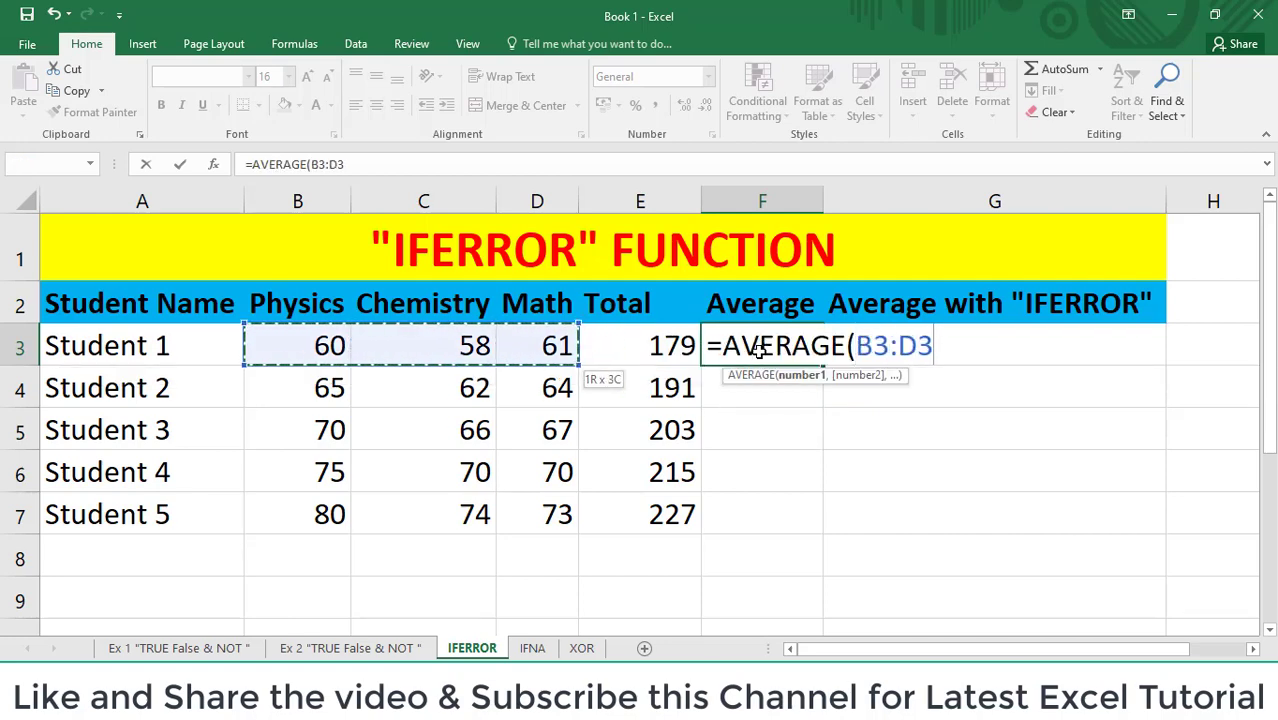
{"action": "type", "text": ")"}
{"action": "key", "text": "Return"}
Copy the AVERAGE formula from F3 to the other students' Average cells through F7.
{"action": "left_click", "coordinate": [760, 348]}
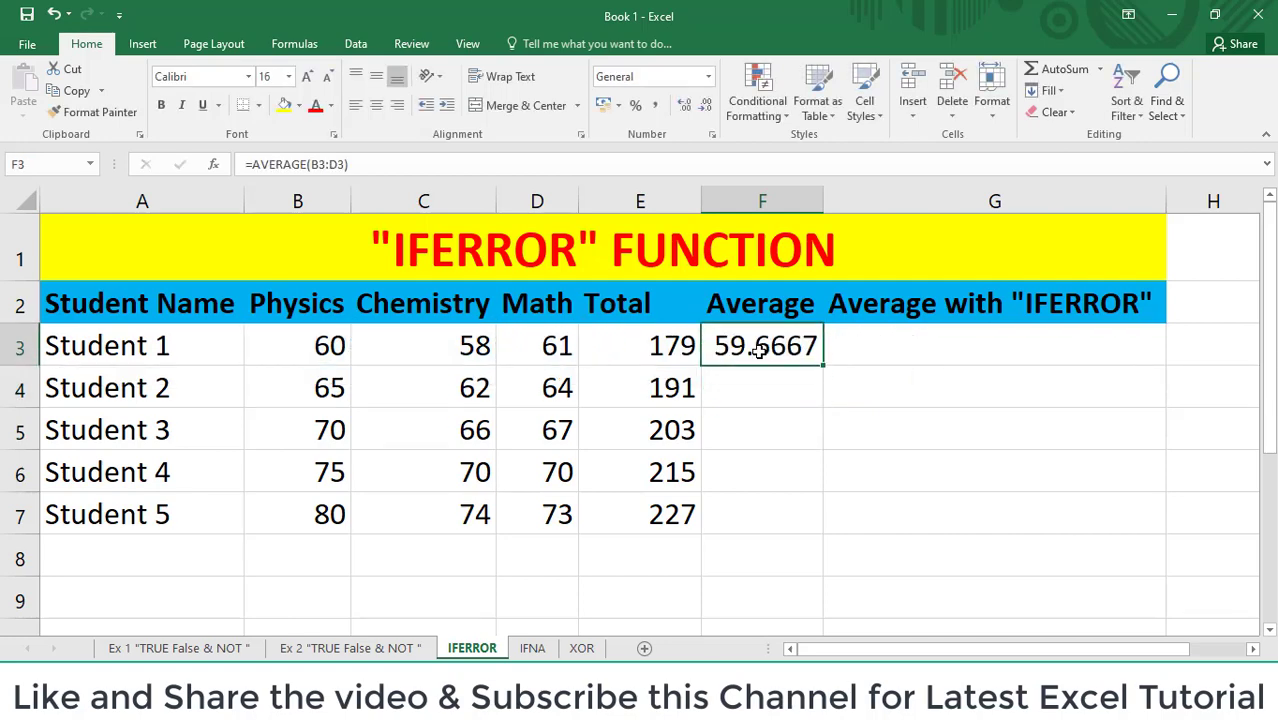
{"action": "key", "text": "ctrl+c"}
{"action": "key", "text": "Left"}
{"action": "key", "text": "ctrl+Down"}
{"action": "key", "text": "Right"}
{"action": "key", "text": "ctrl+shift+Up"}
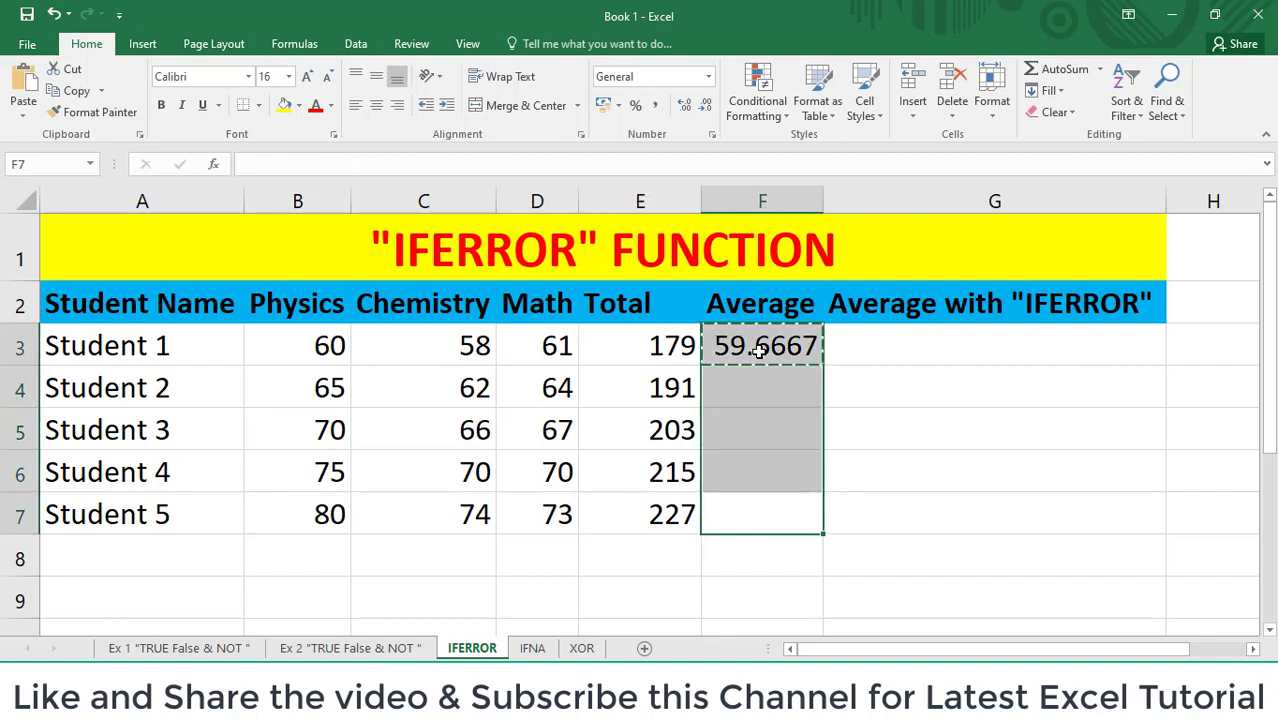
{"action": "key", "text": "Return"}
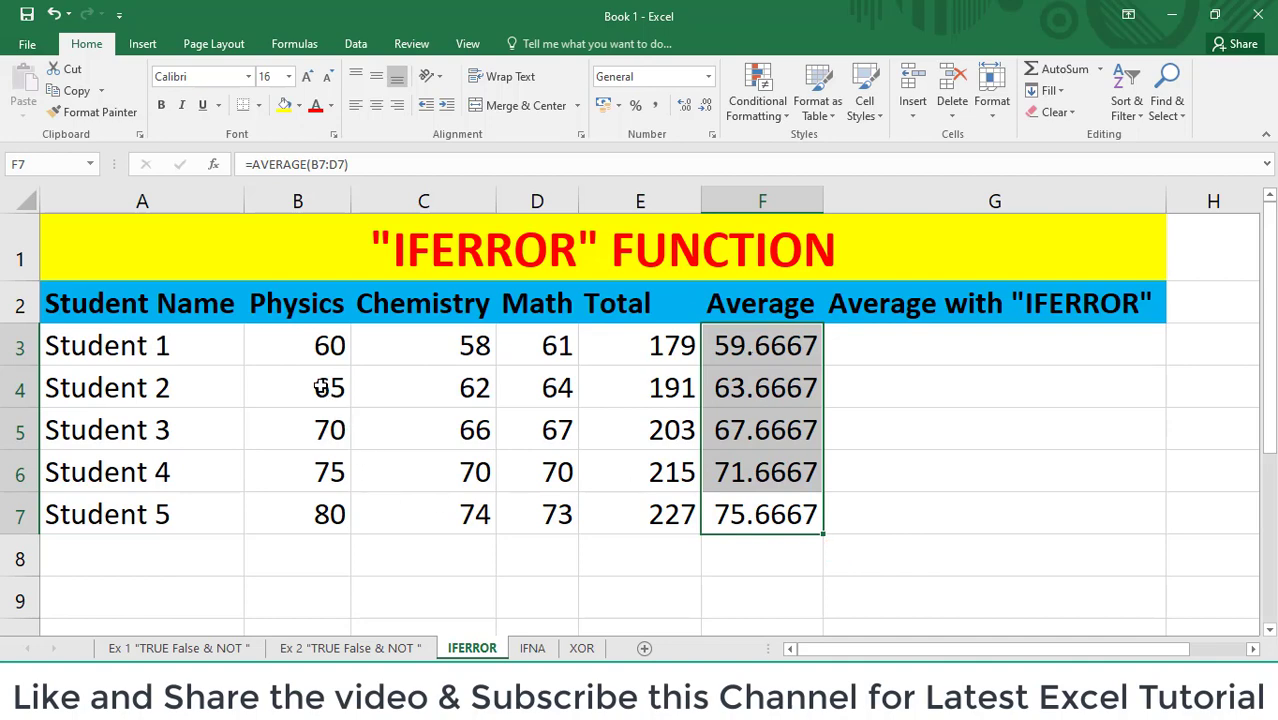
Copy the marks in B4:D7 to a spare block starting at B10 and clear the original marks for Students 2 to 5.
{"action": "left_click_drag", "start_coordinate": [320, 388], "coordinate": [542, 495]}
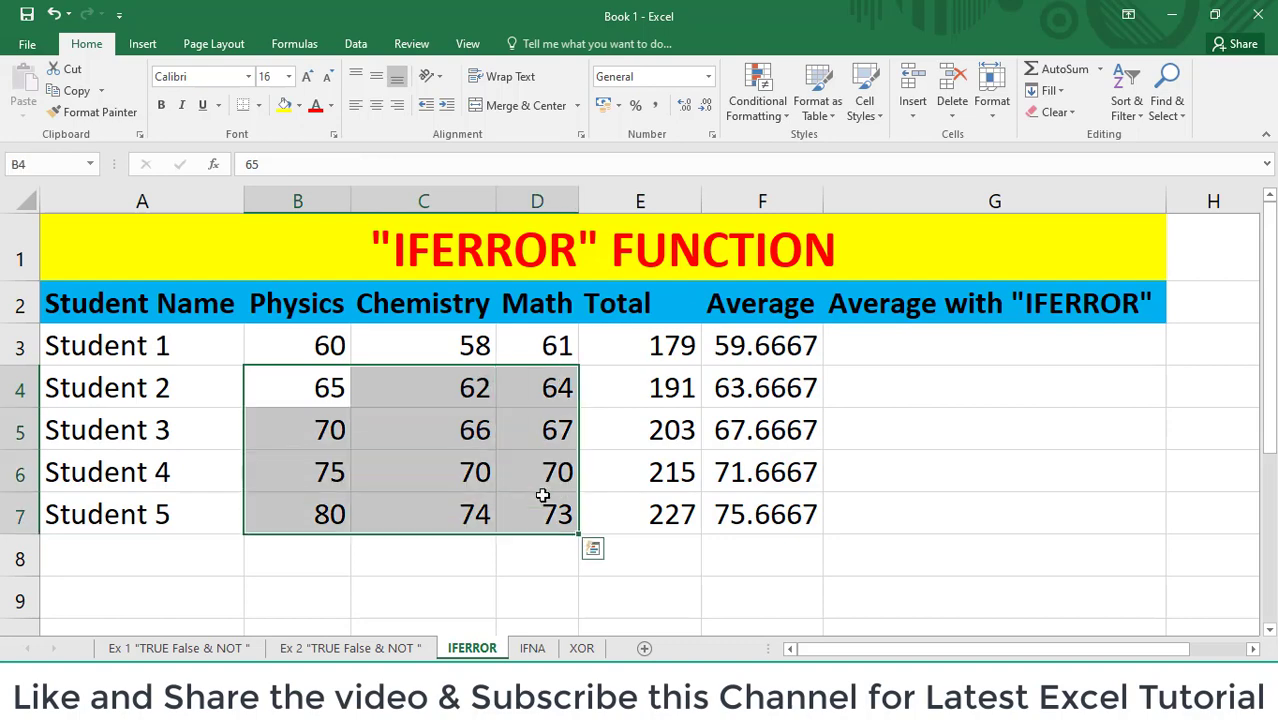
{"action": "key", "text": "ctrl+c"}
{"action": "scroll", "coordinate": [382, 546], "scroll_direction": "down", "scroll_amount": 1}
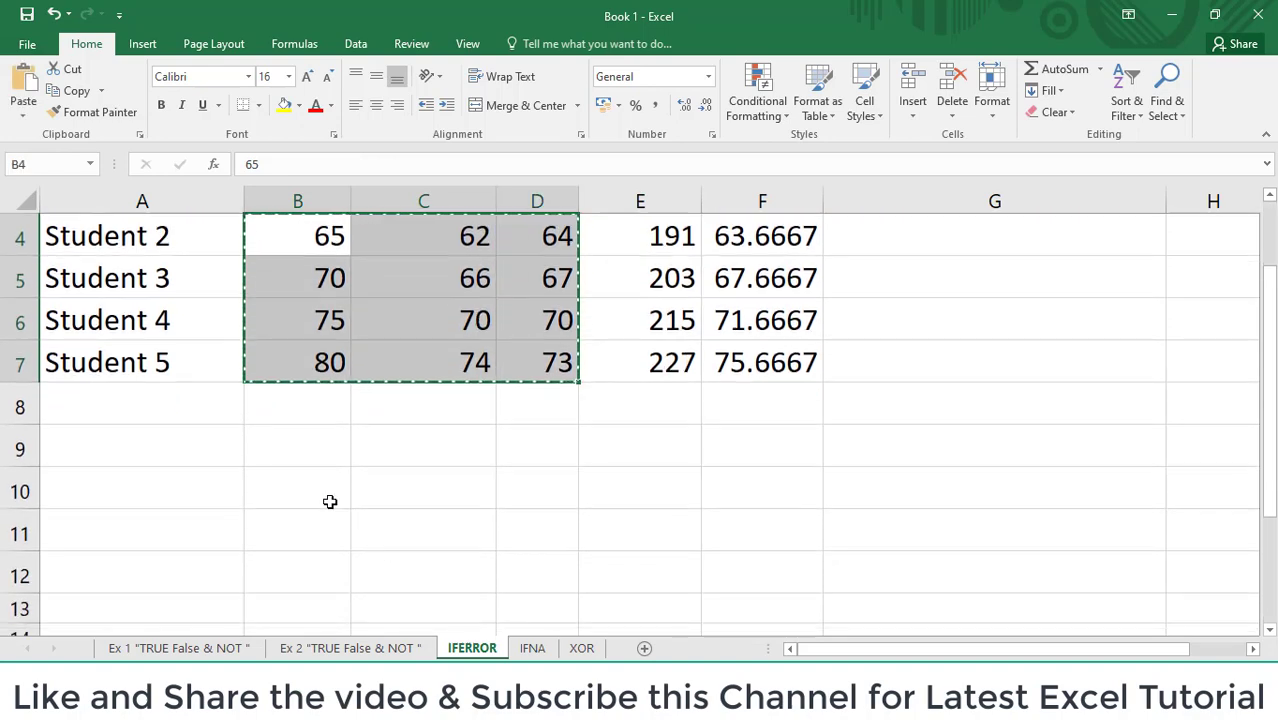
{"action": "left_click", "coordinate": [330, 501]}
{"action": "key", "text": "ctrl+v"}
{"action": "scroll", "coordinate": [357, 434], "scroll_direction": "up", "scroll_amount": 1}
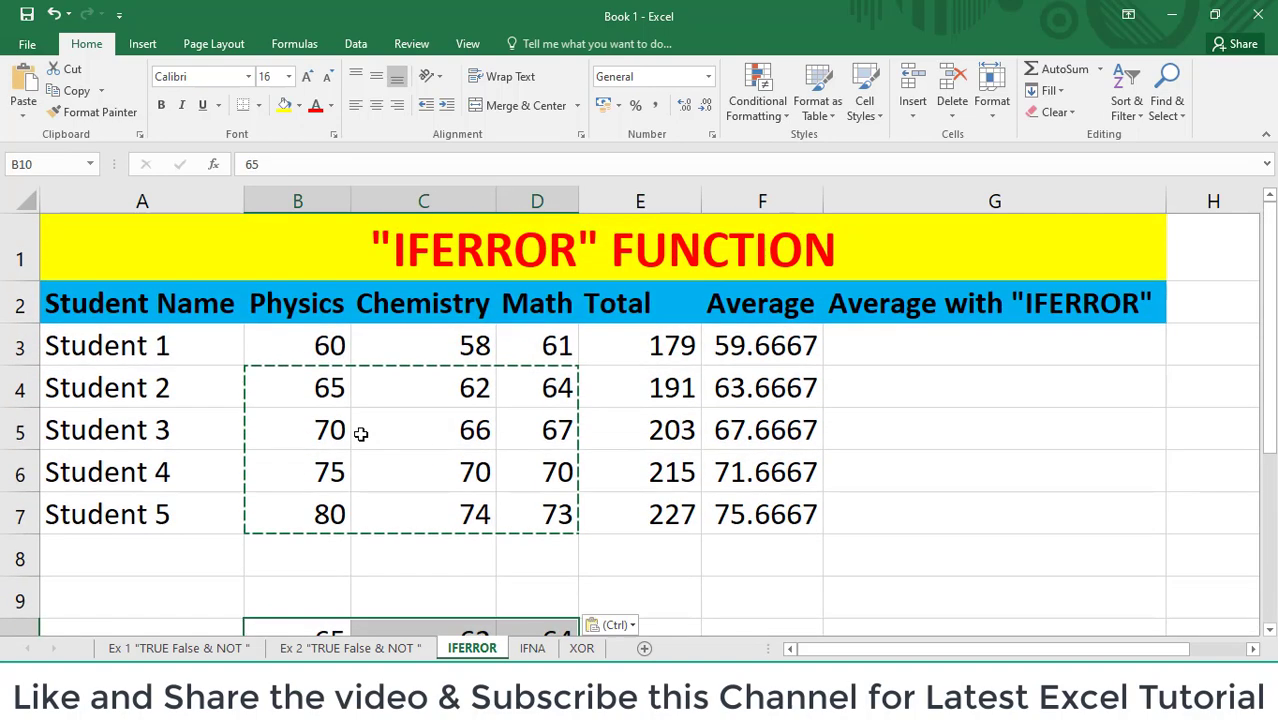
{"action": "left_click_drag", "start_coordinate": [325, 390], "coordinate": [519, 519]}
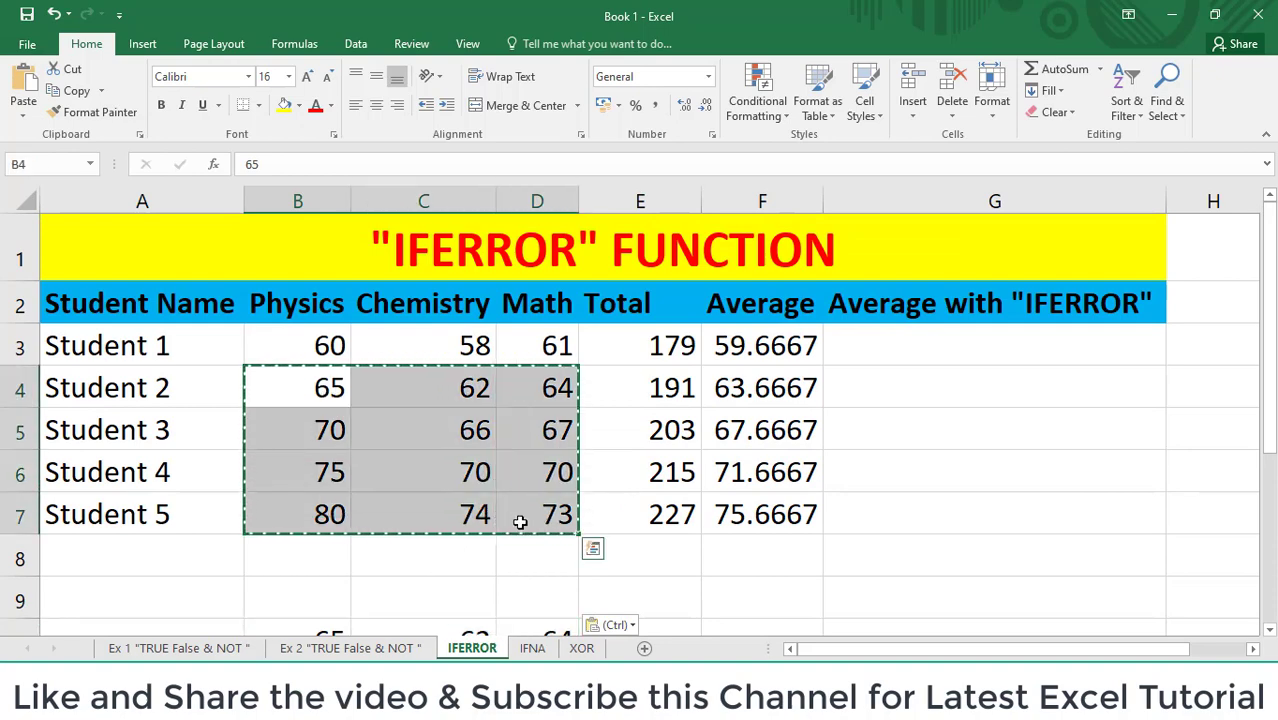
{"action": "key", "text": "Delete"}
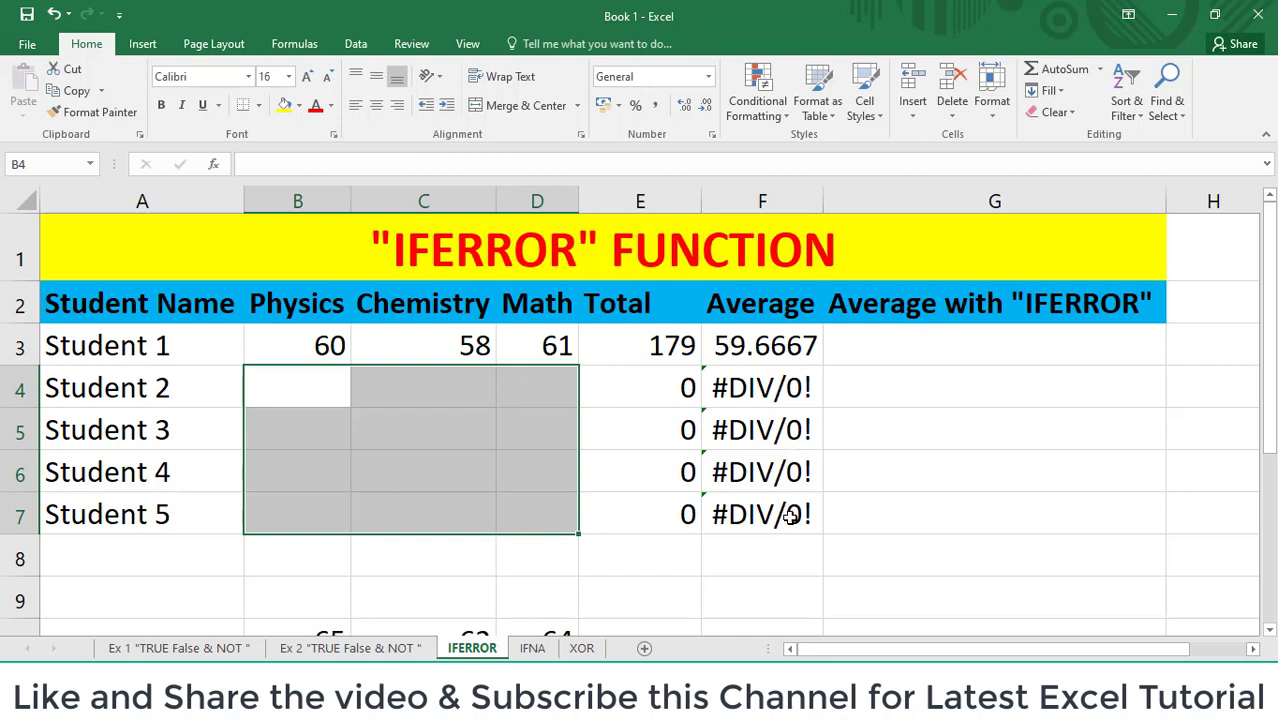
Try a Chemistry mark of 4 for Student 3 in C5 to test the average, and clear it again.
{"action": "left_click", "coordinate": [454, 417]}
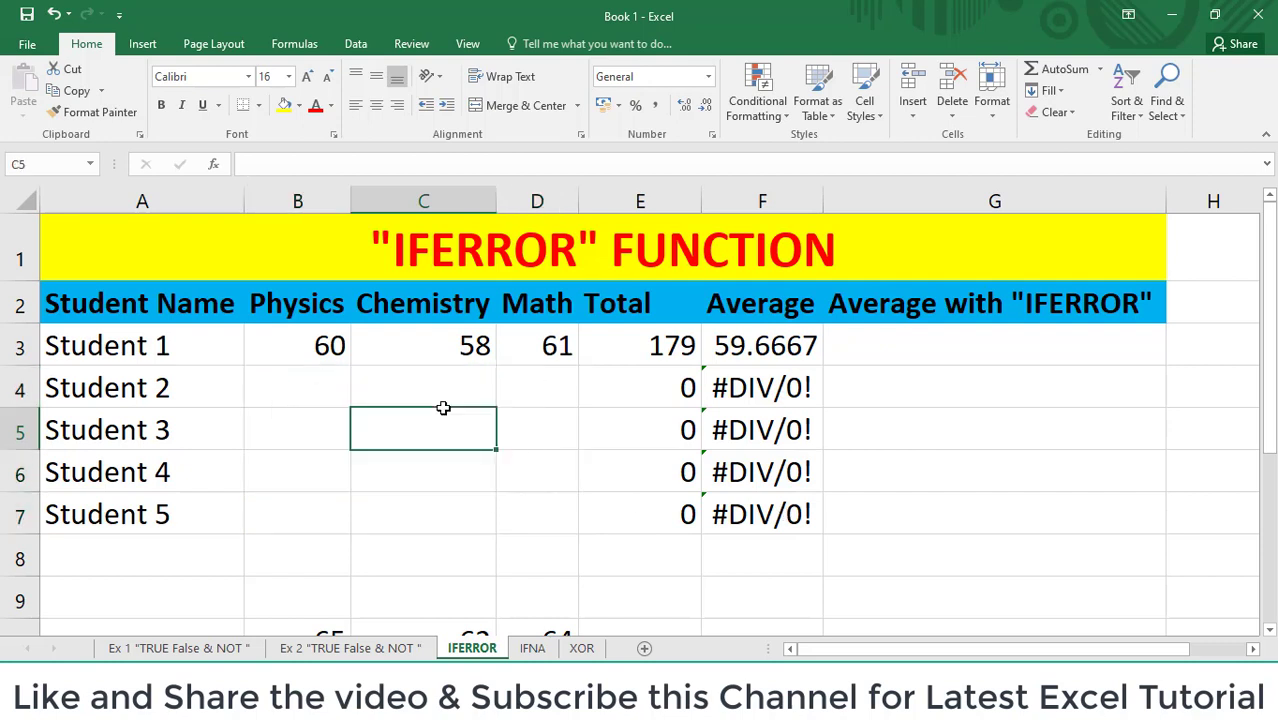
{"action": "type", "text": "4"}
{"action": "key", "text": "Return"}
{"action": "key", "text": "Up"}
{"action": "key", "text": "Right"}
{"action": "key", "text": "Right"}
{"action": "key", "text": "Right"}
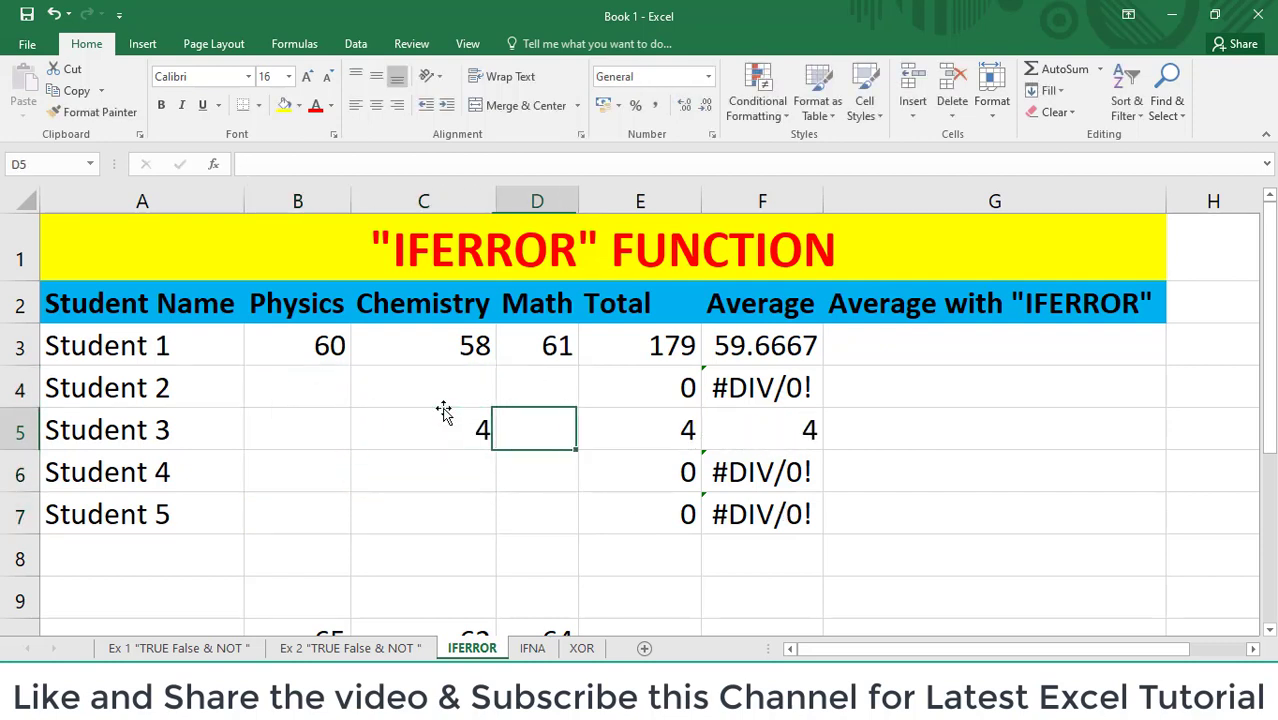
{"action": "key", "text": "Left"}
{"action": "key", "text": "Left"}
{"action": "key", "text": "Left"}
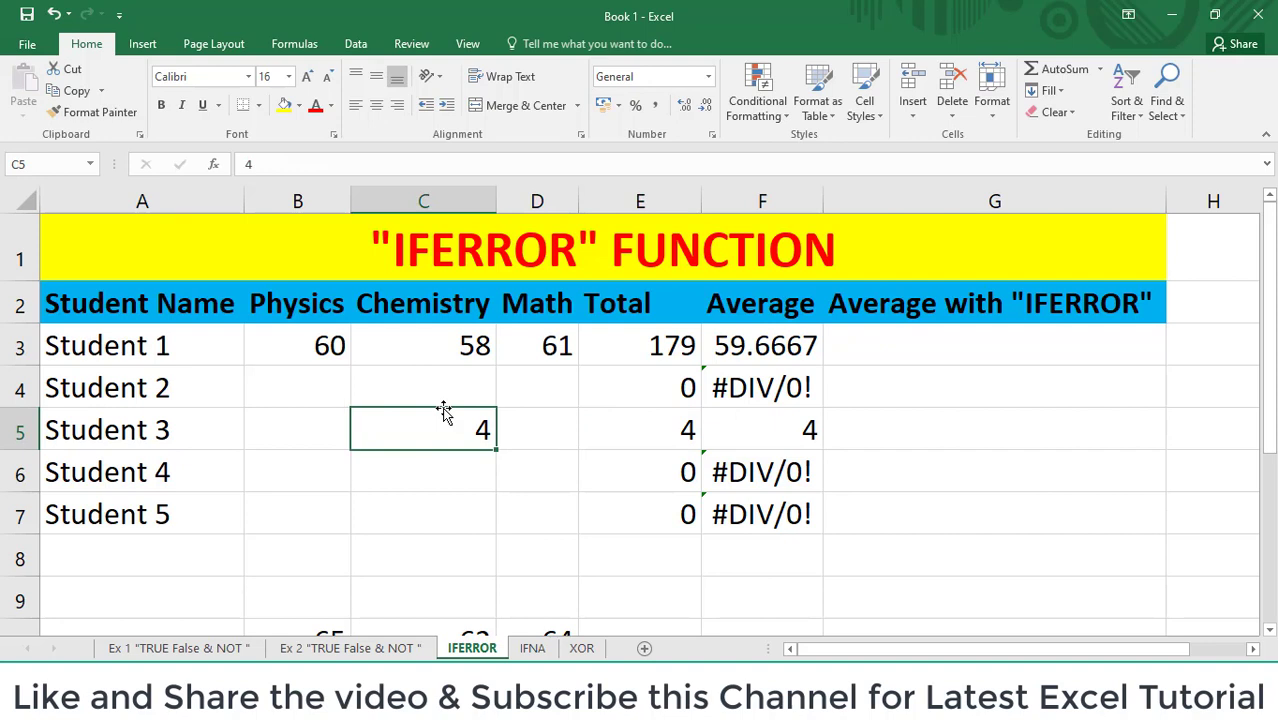
{"action": "key", "text": "Delete"}
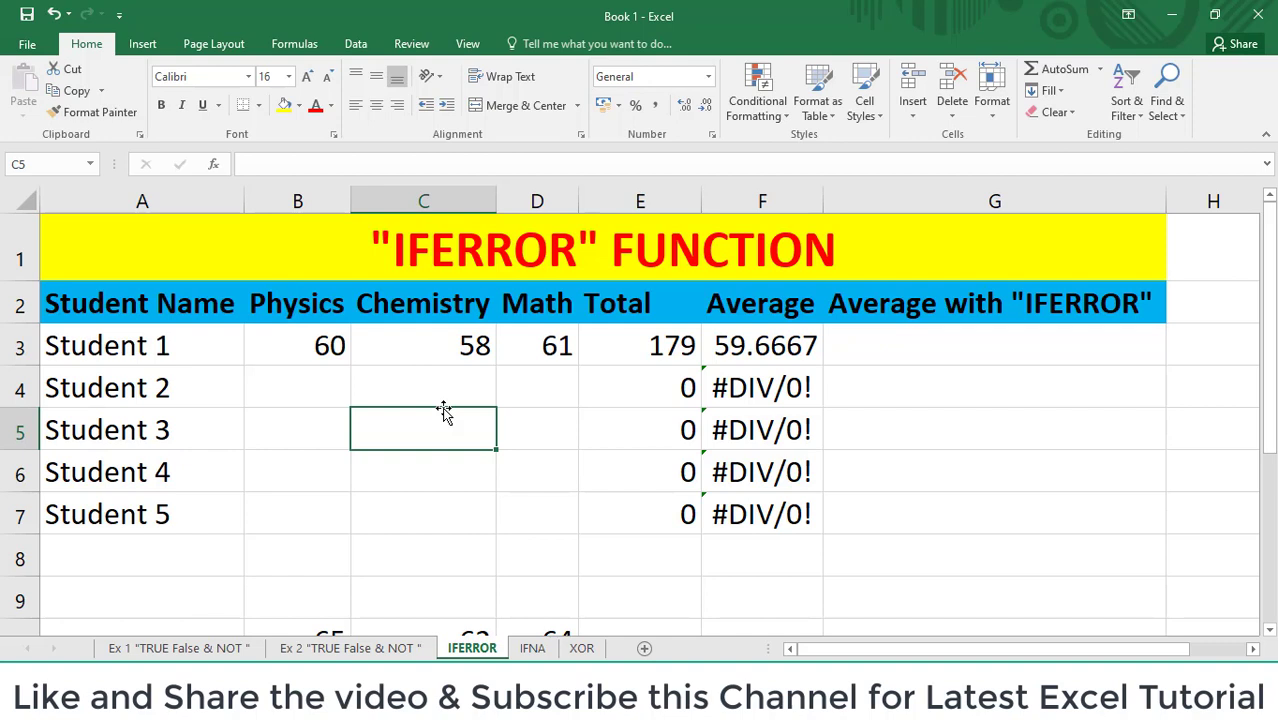
Start an IFERROR formula in Student 1's cell G3 with AVERAGE(B3:D3) as the value to check.
{"action": "left_click", "coordinate": [842, 345]}
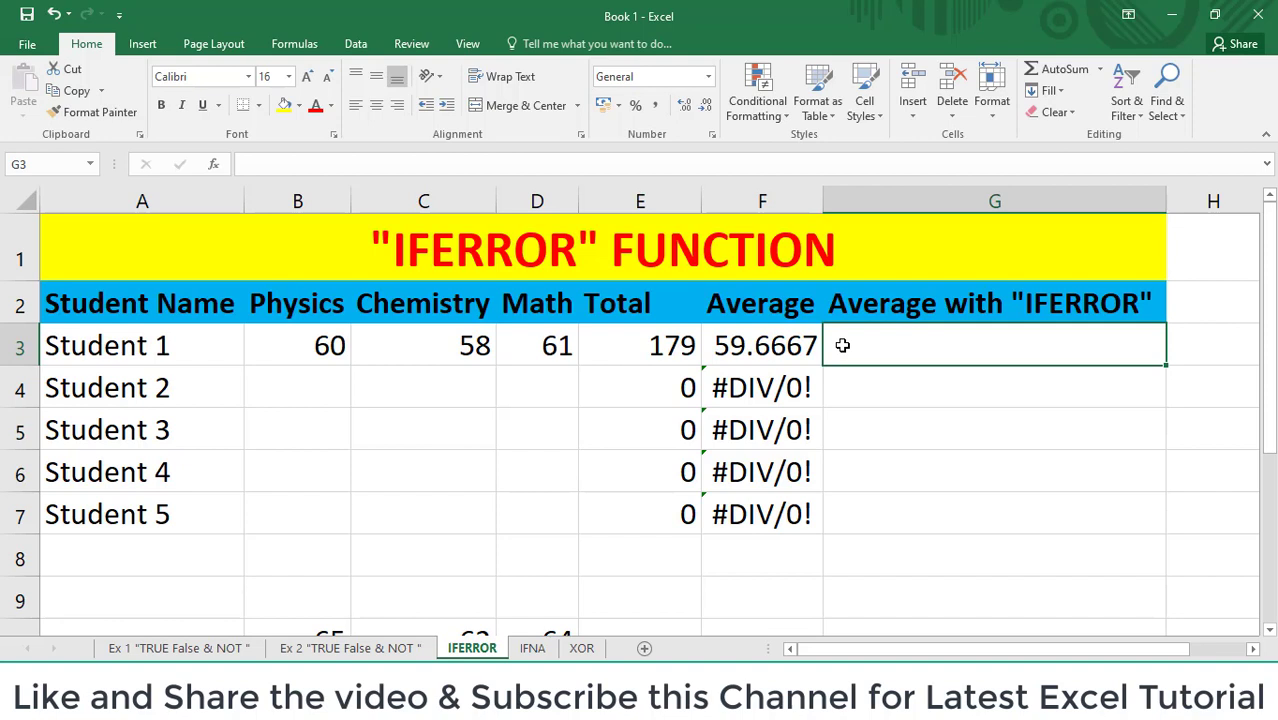
{"action": "type", "text": "=iferr"}
{"action": "key", "text": "Tab"}
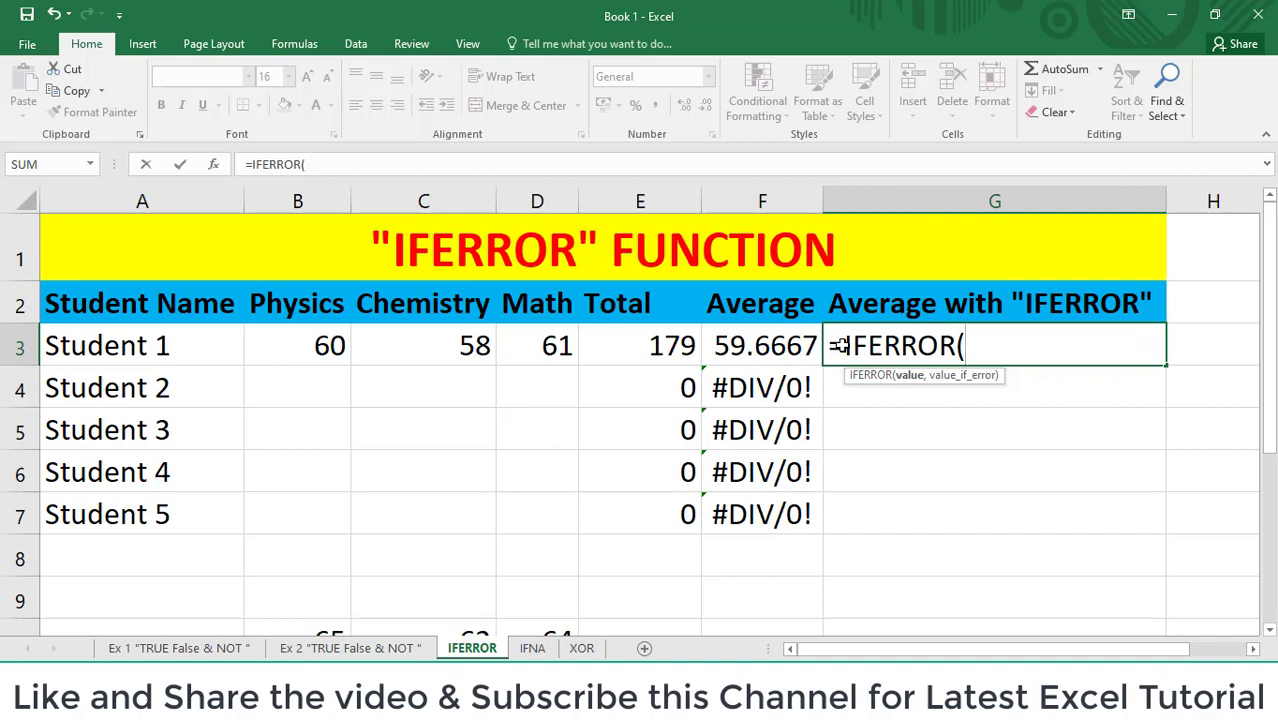
{"action": "type", "text": "aver"}
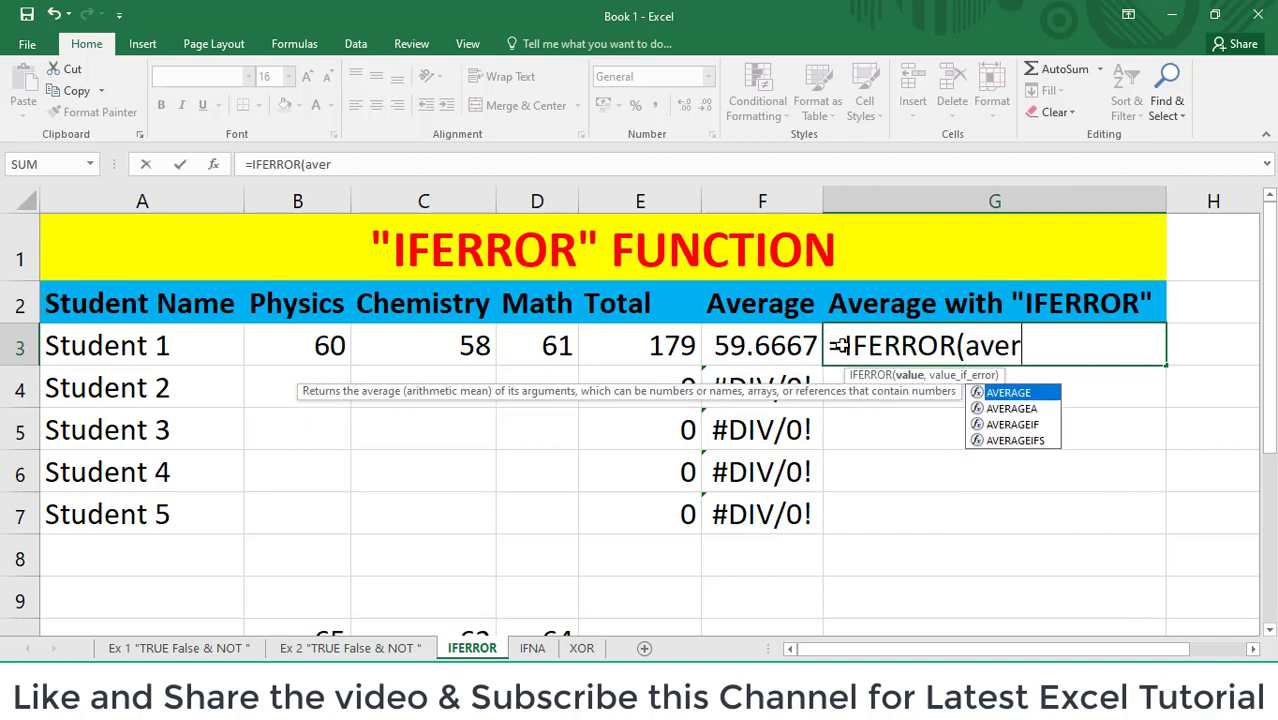
{"action": "key", "text": "Tab"}
{"action": "key", "text": "Left"}
{"action": "key", "text": "Left"}
{"action": "key", "text": "Left"}
{"action": "key", "text": "Left"}
{"action": "key", "text": "Left"}
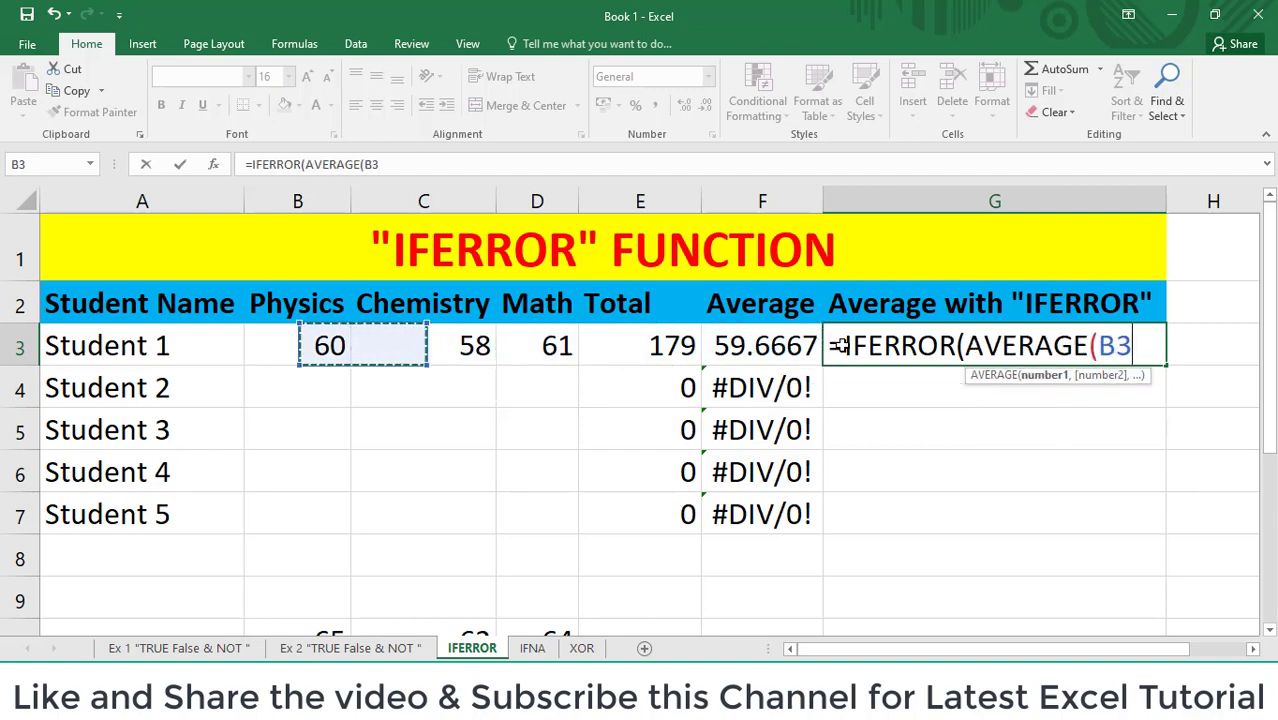
{"action": "key", "text": "shift+Right"}
{"action": "key", "text": "shift+Right"}
{"action": "type", "text": ")"}
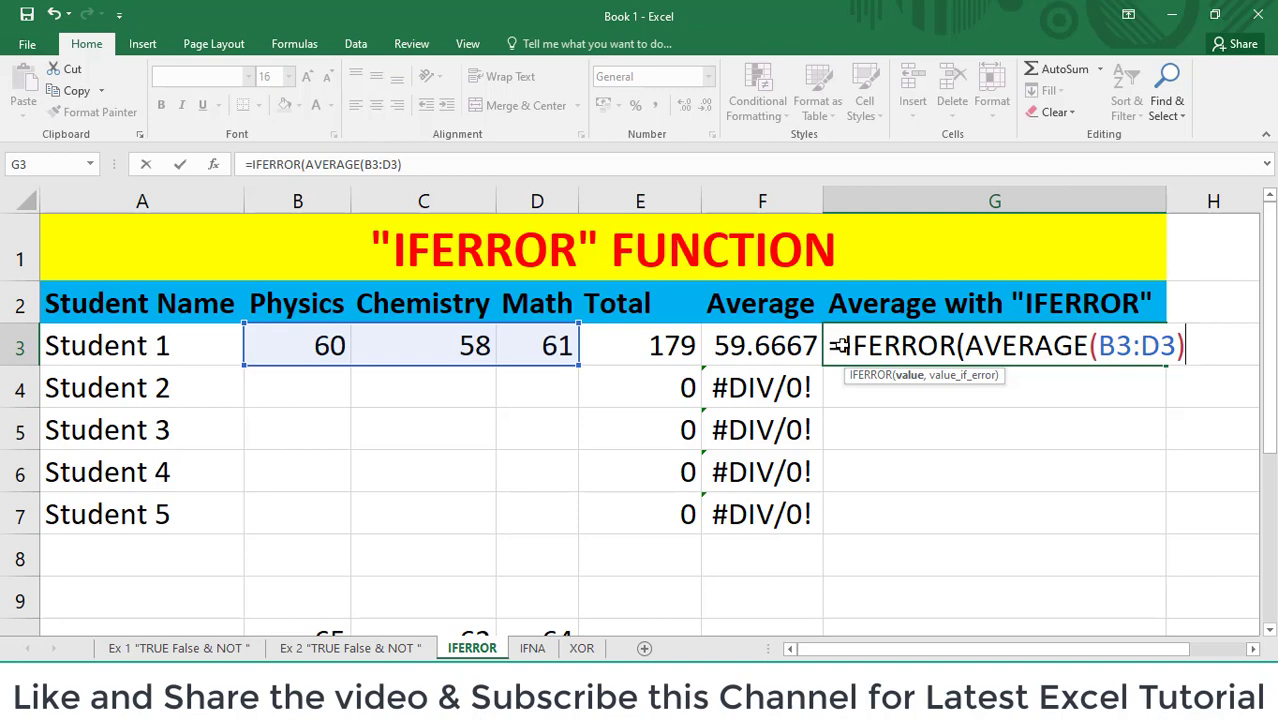
{"action": "type", "text": ","}
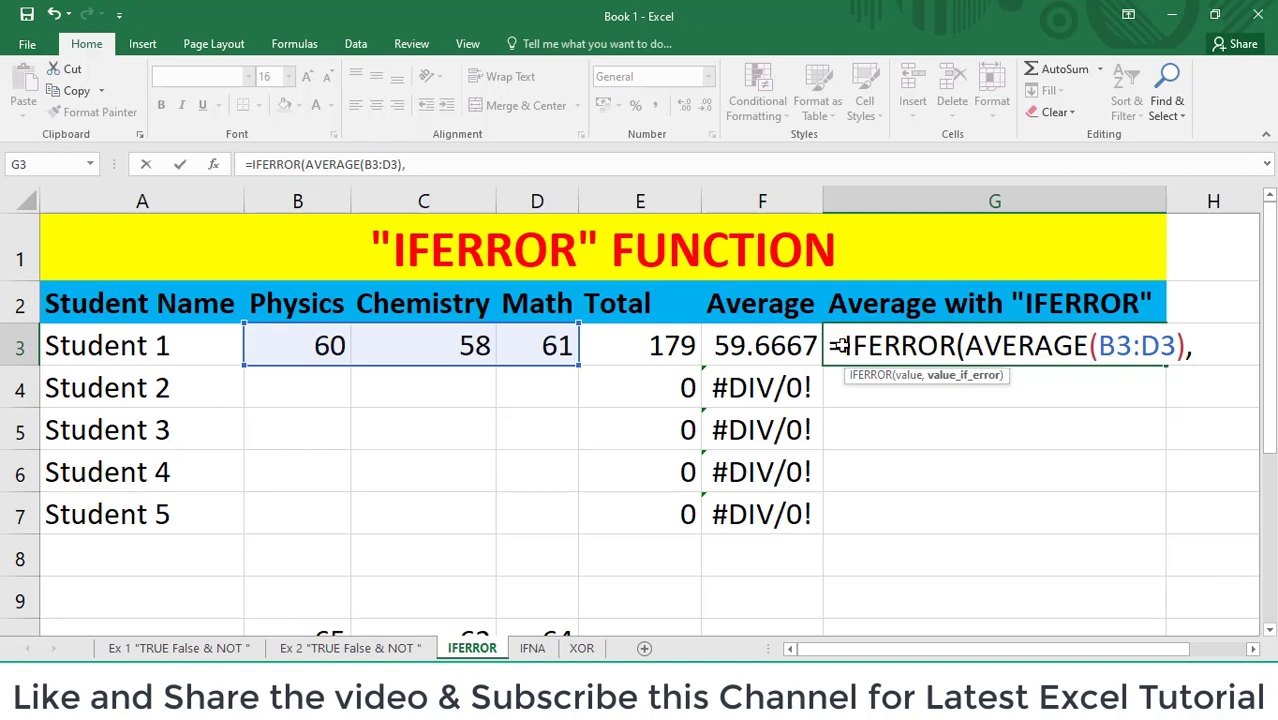
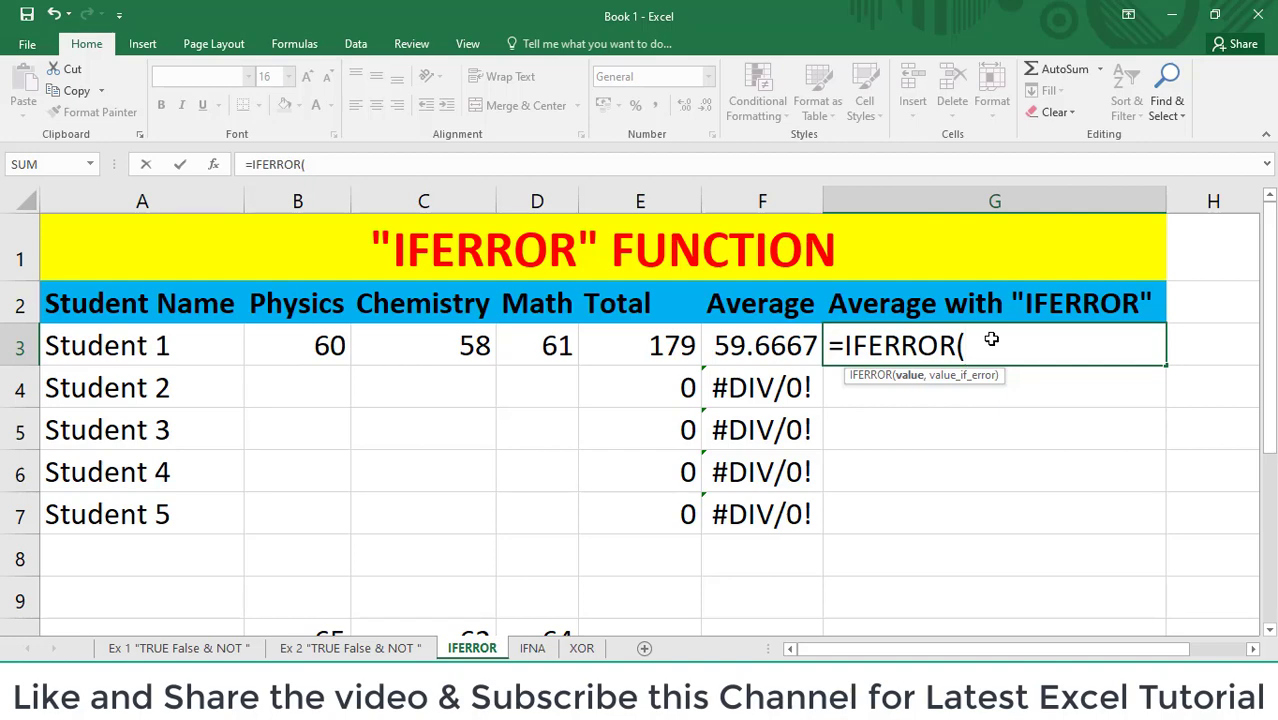
Complete the formula in G3 as =IFERROR(AVERAGE(B3:D3),"error") so that a failed average returns the text error.
{"action": "type", "text": "Averag"}
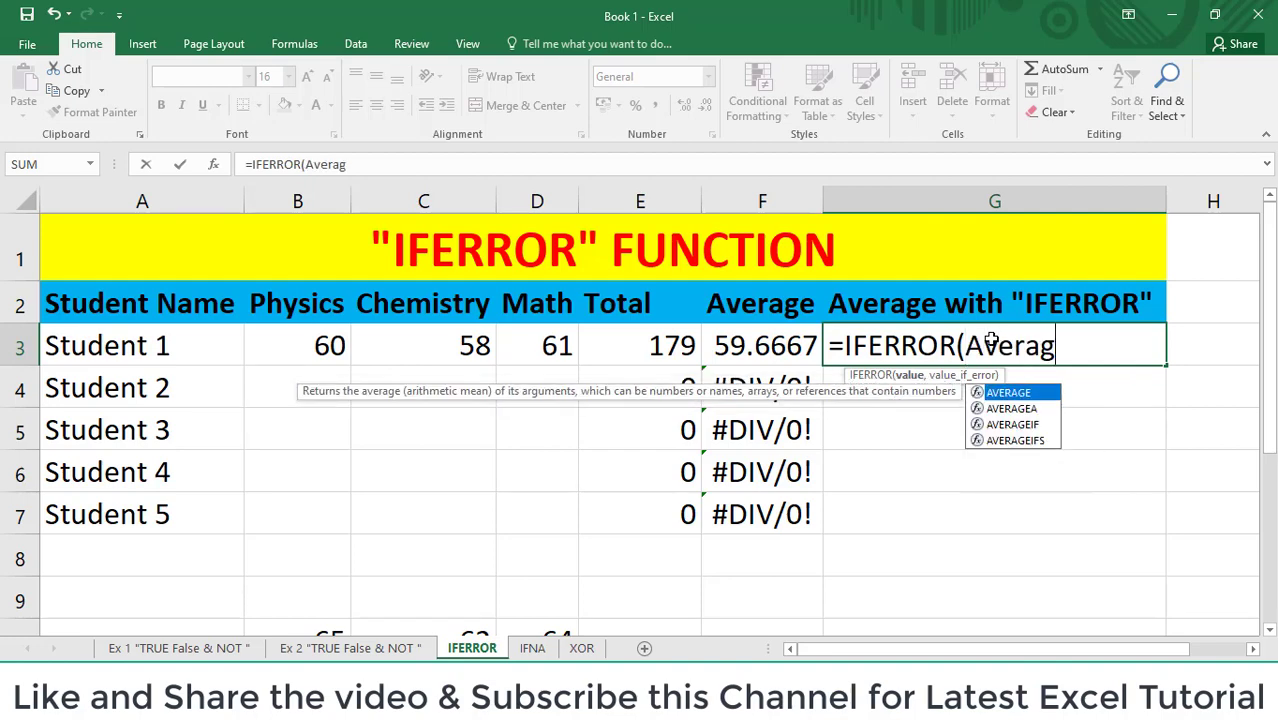
{"action": "key", "text": "Tab"}
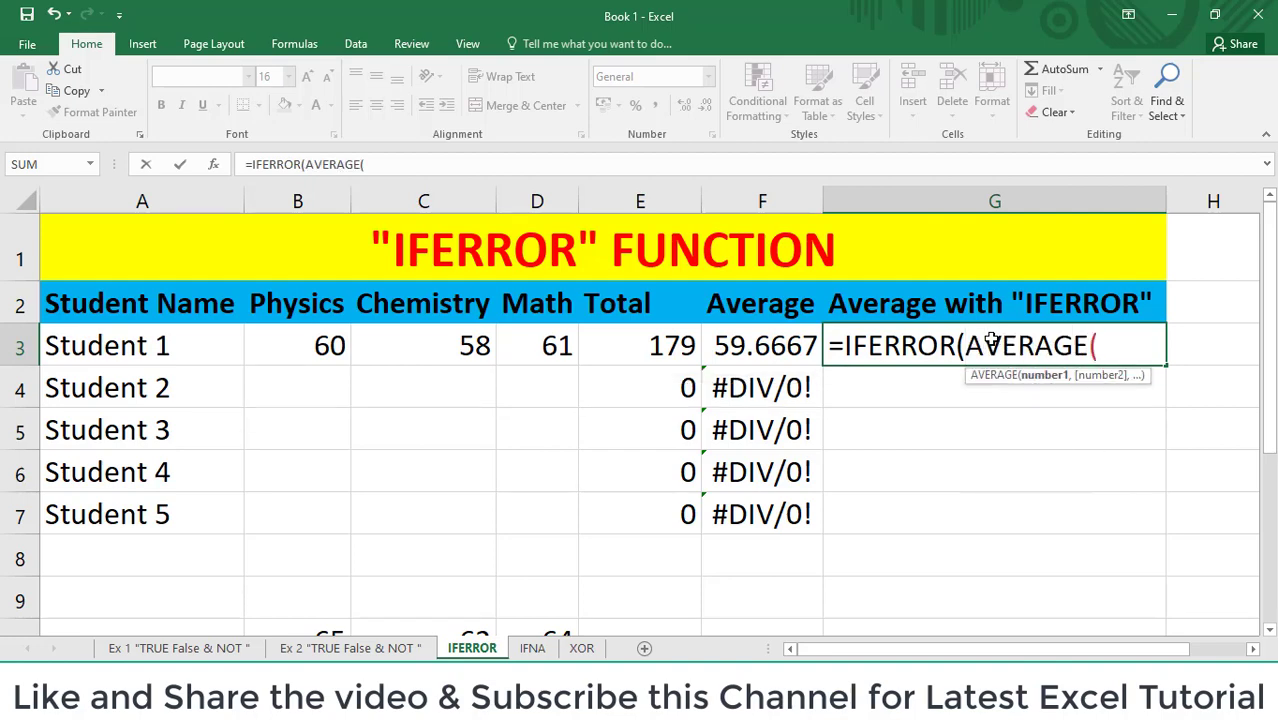
{"action": "left_click", "coordinate": [312, 334]}
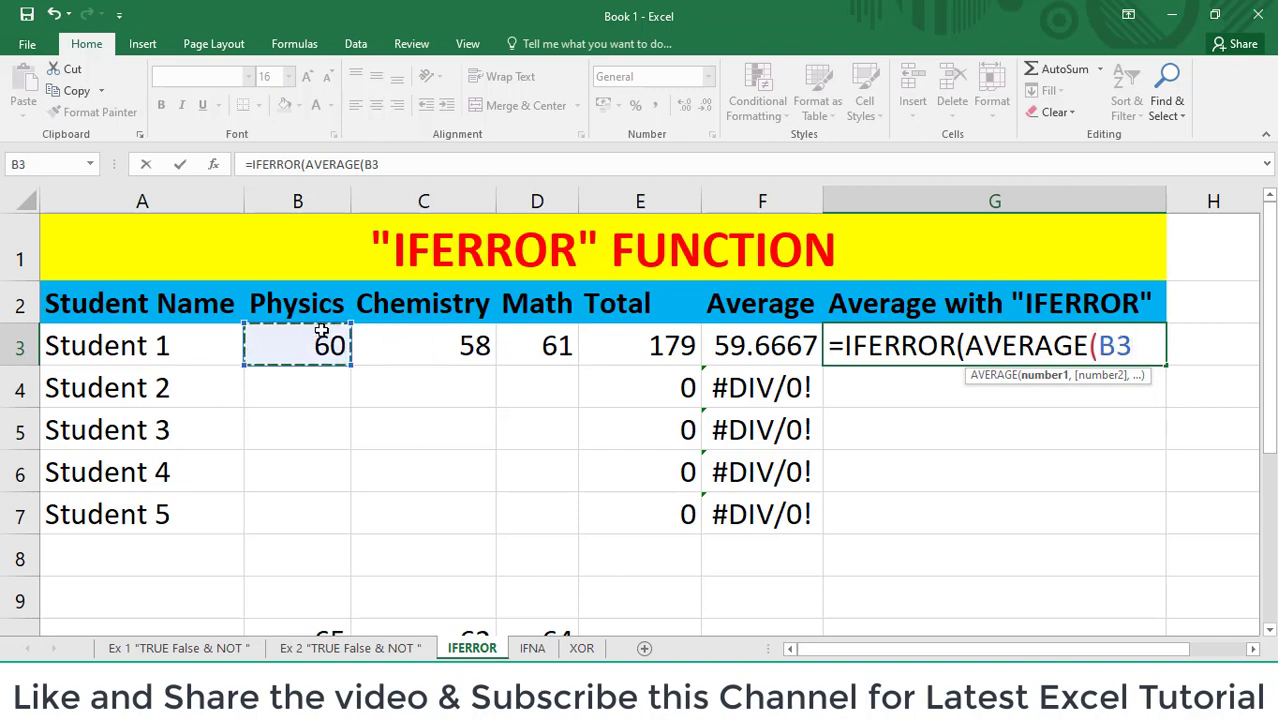
{"action": "key", "text": "shift+Right"}
{"action": "key", "text": "shift+Right"}
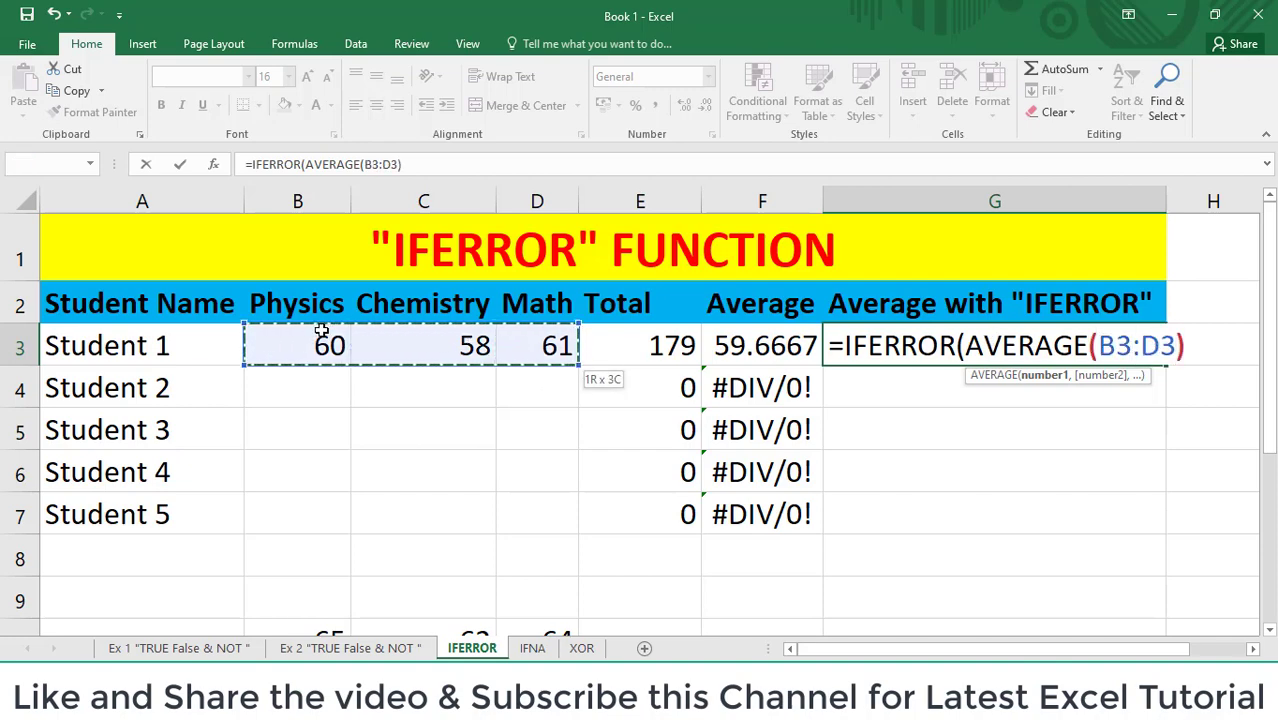
{"action": "type", "text": ")"}
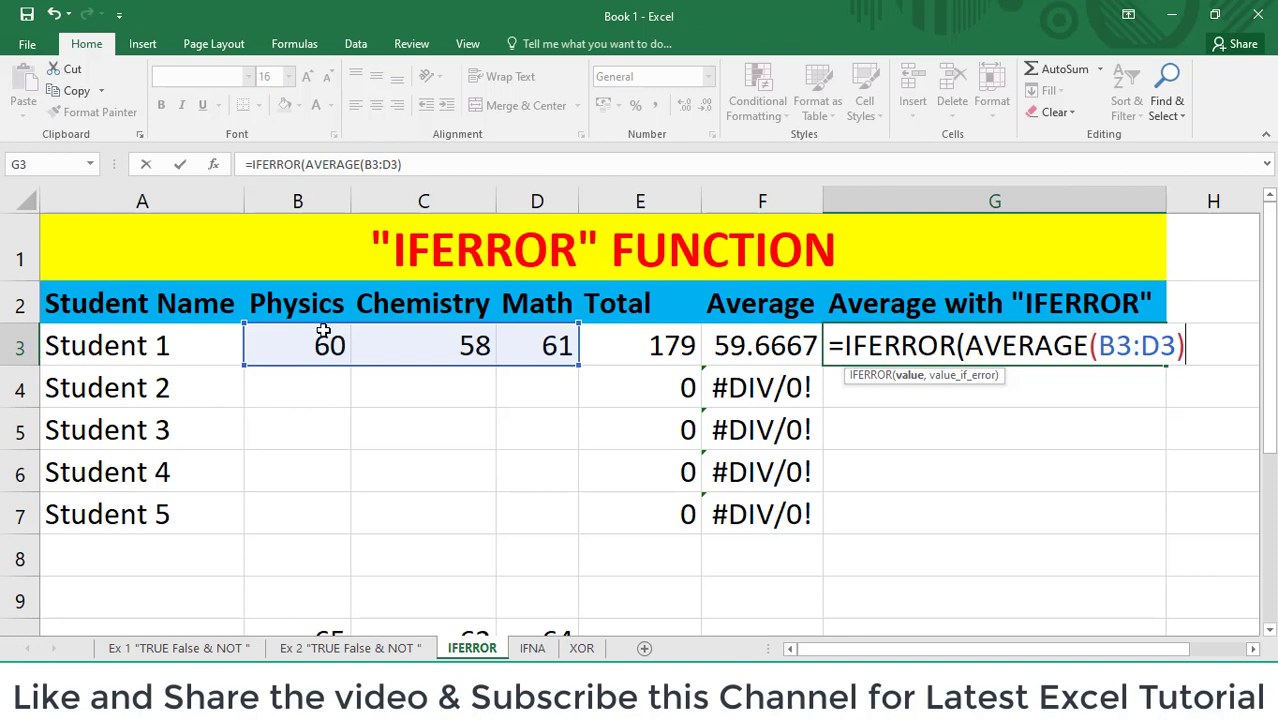
{"action": "type", "text": ","}
{"action": "type", "text": "\""}
{"action": "type", "text": "erro"}
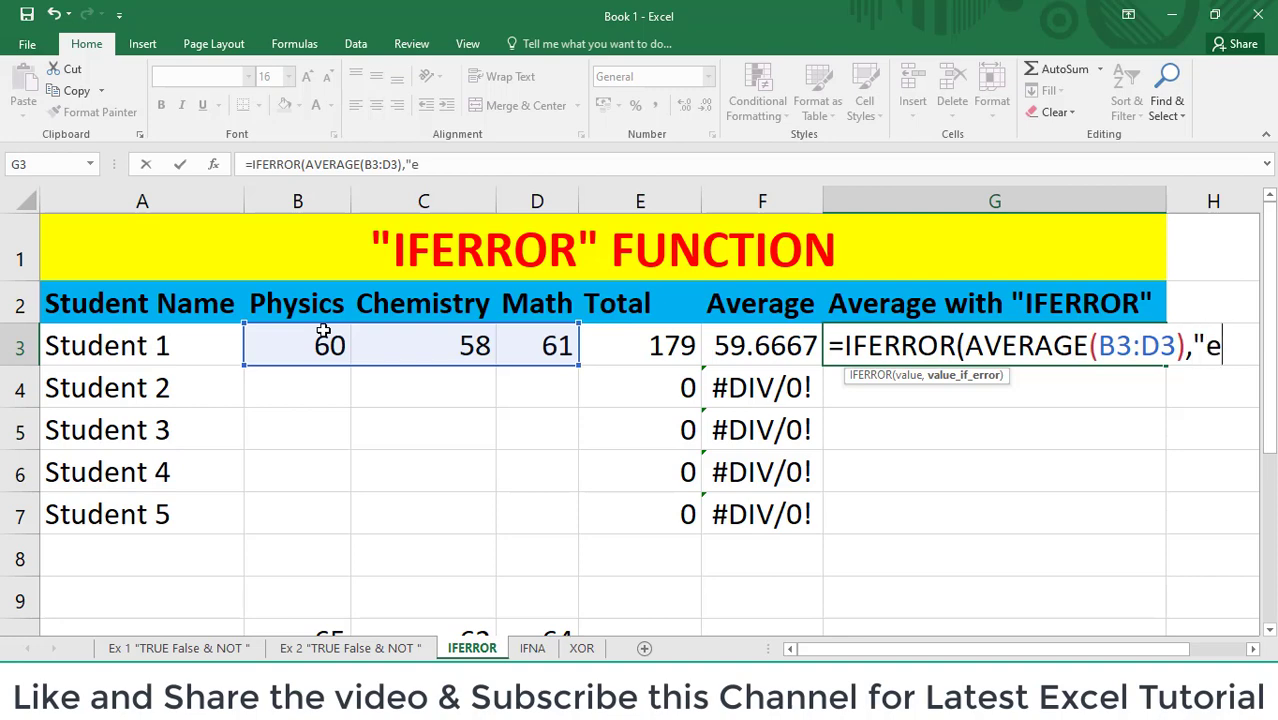
{"action": "type", "text": "r"}
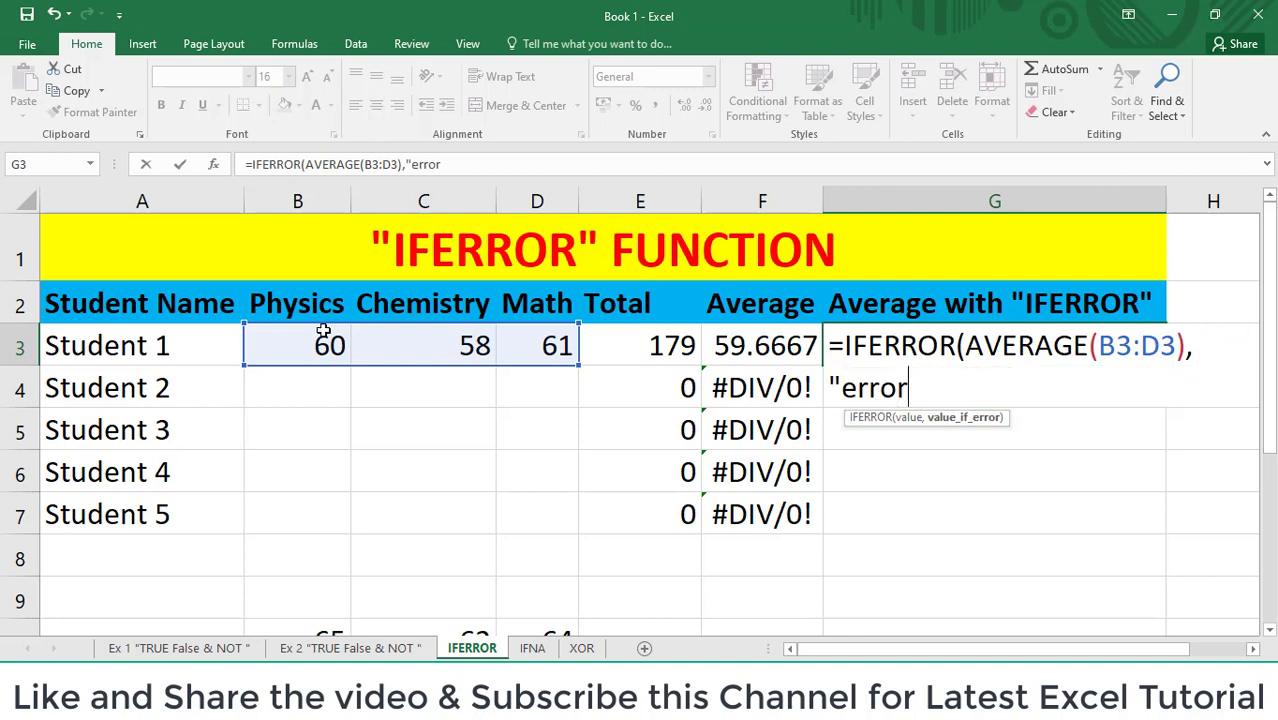
{"action": "type", "text": "\")"}
{"action": "key", "text": "Return"}
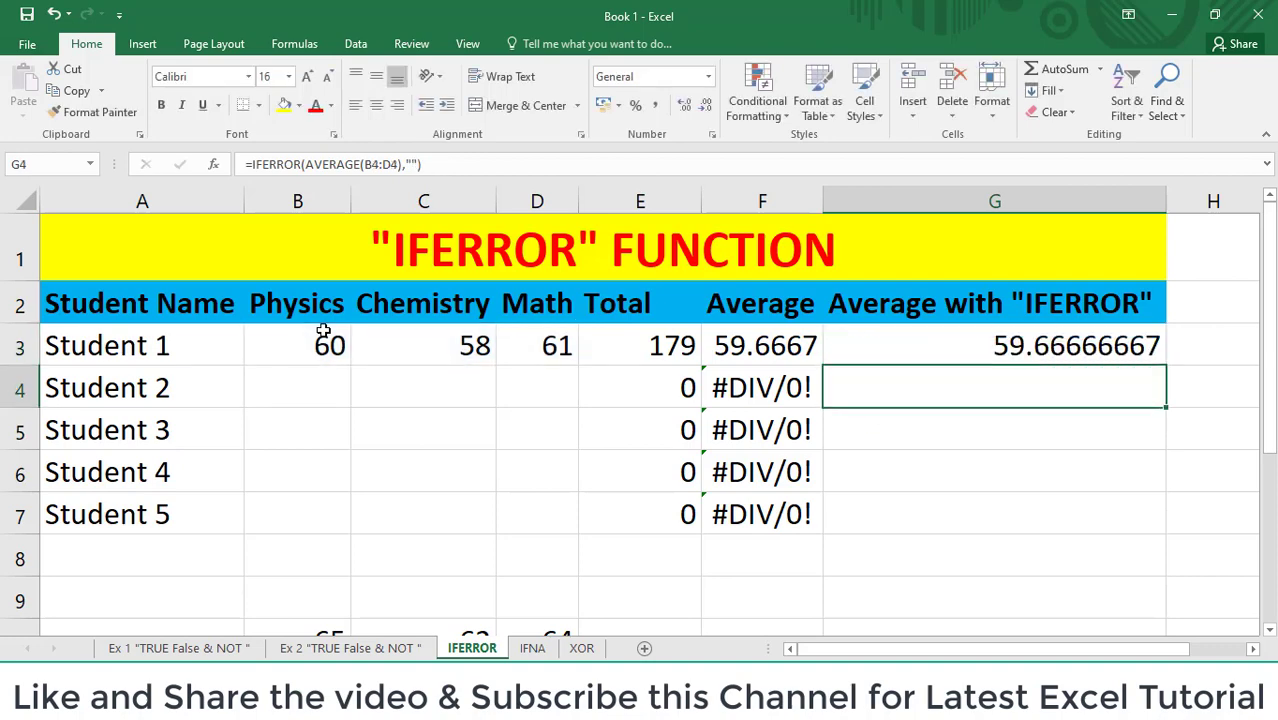
Copy the IFERROR formula from G3 down to the other students' cells through G7.
{"action": "key", "text": "Up"}
{"action": "key", "text": "ctrl+c"}
{"action": "key", "text": "Left"}
{"action": "key", "text": "ctrl+Down"}
{"action": "key", "text": "Right"}
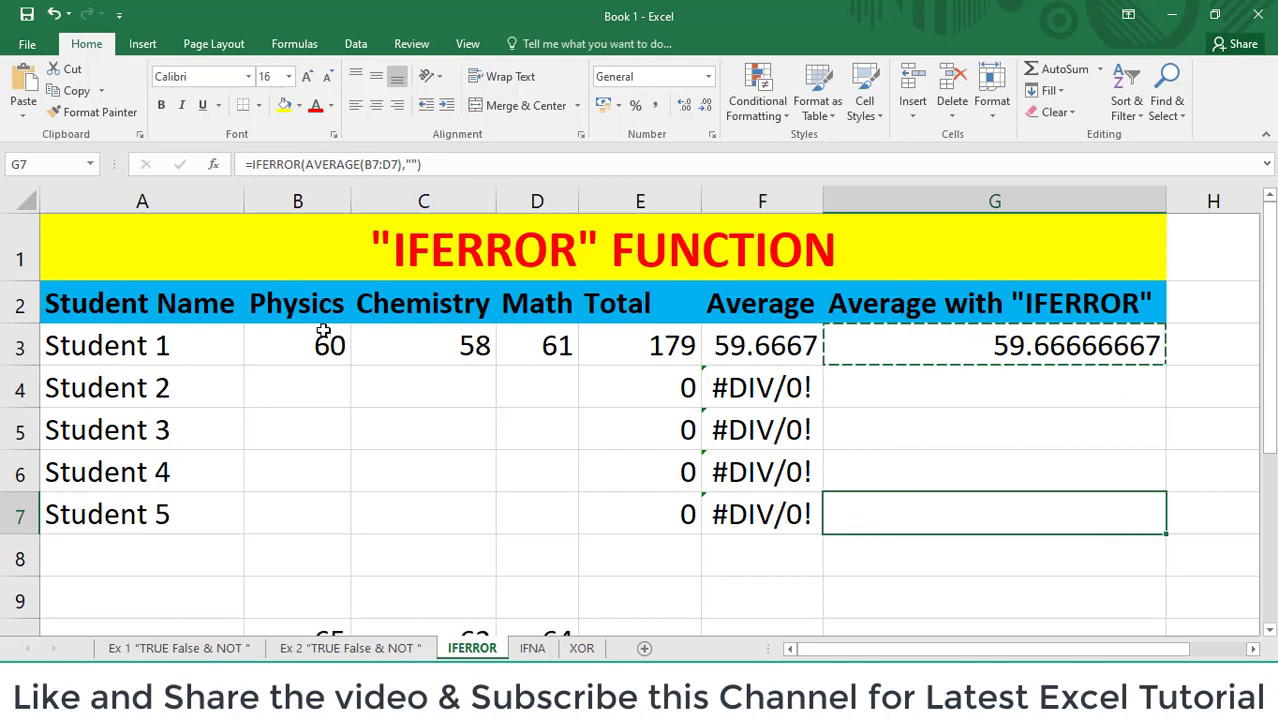
{"action": "key", "text": "shift+Up"}
{"action": "key", "text": "shift+Up"}
{"action": "key", "text": "shift+Up"}
{"action": "key", "text": "shift+Up"}
{"action": "key", "text": "ctrl+v"}
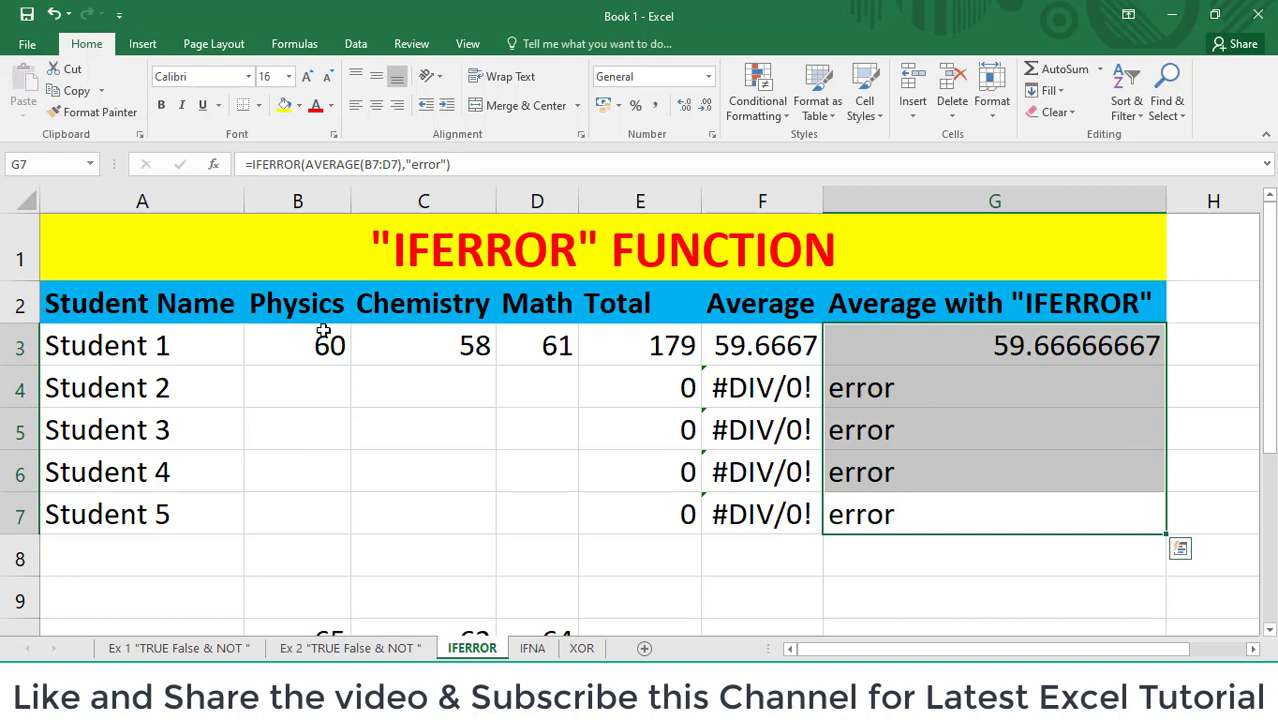
Try a Physics mark of 7 for Student 2 in B4 to test the IFERROR average, and clear it again.
{"action": "left_click", "coordinate": [331, 395]}
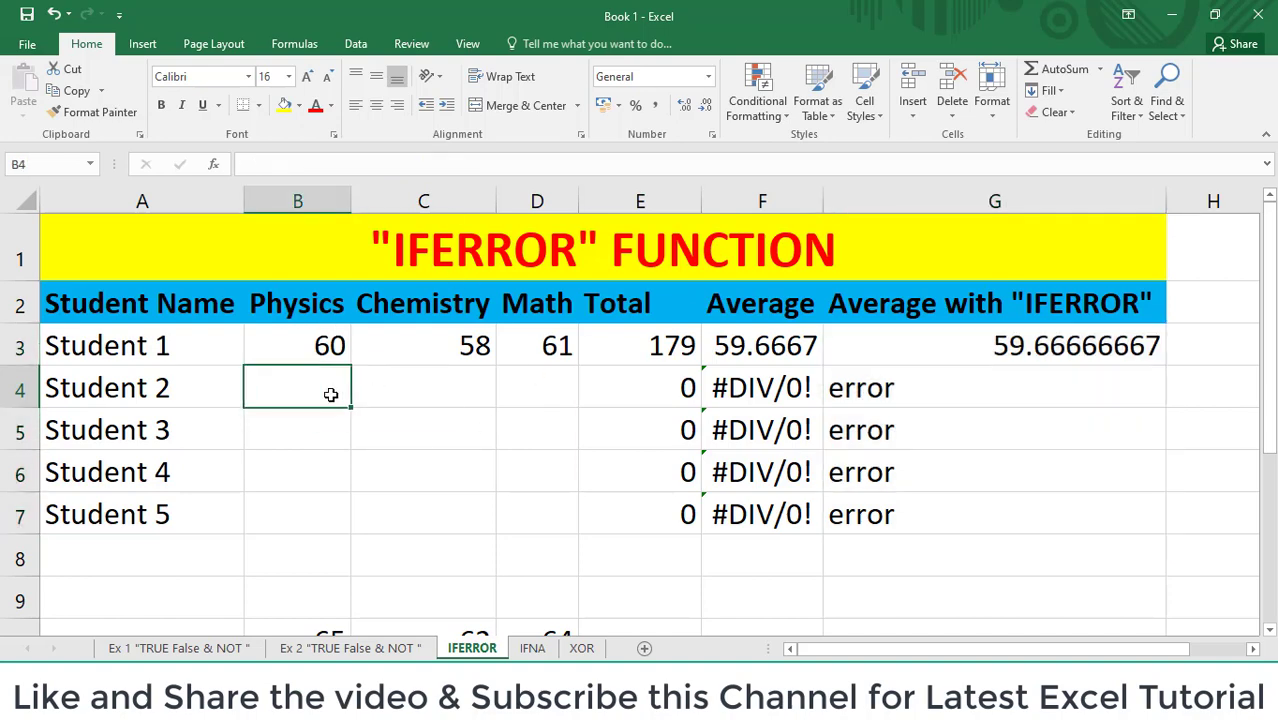
{"action": "type", "text": "7"}
{"action": "key", "text": "Tab"}
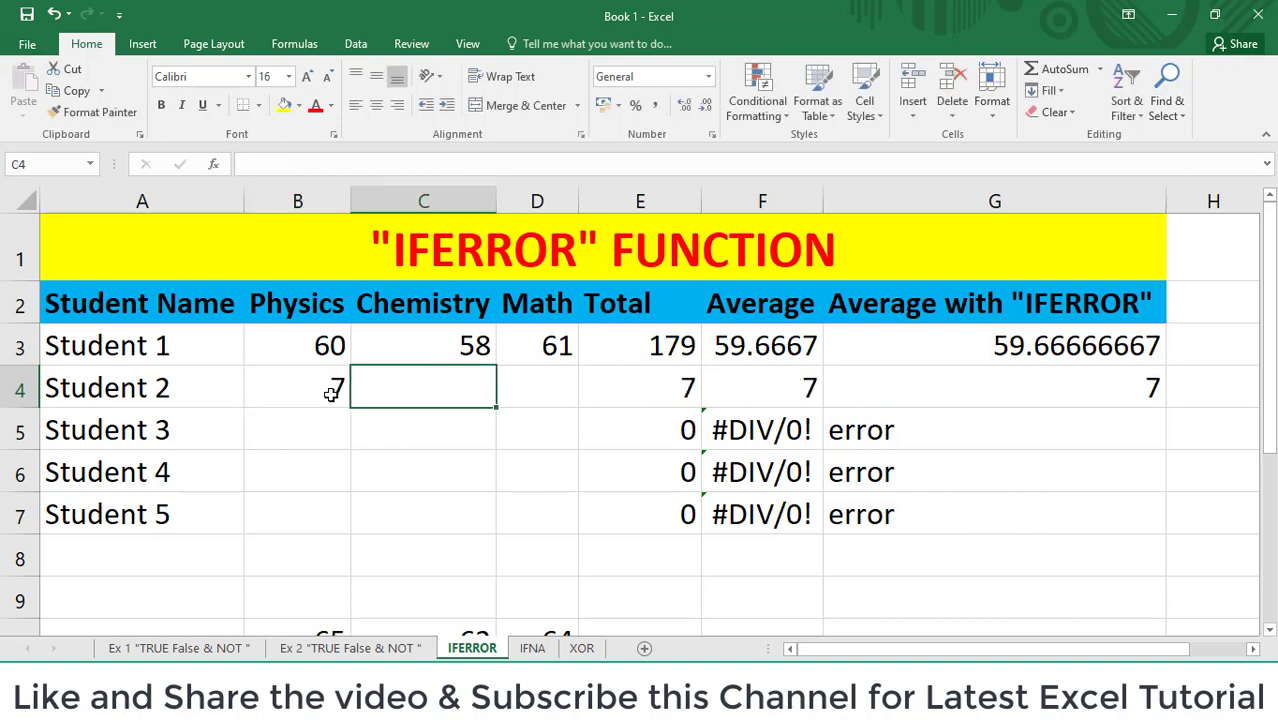
{"action": "key", "text": "Right"}
{"action": "key", "text": "Right"}
{"action": "key", "text": "Right"}
{"action": "key", "text": "Right"}
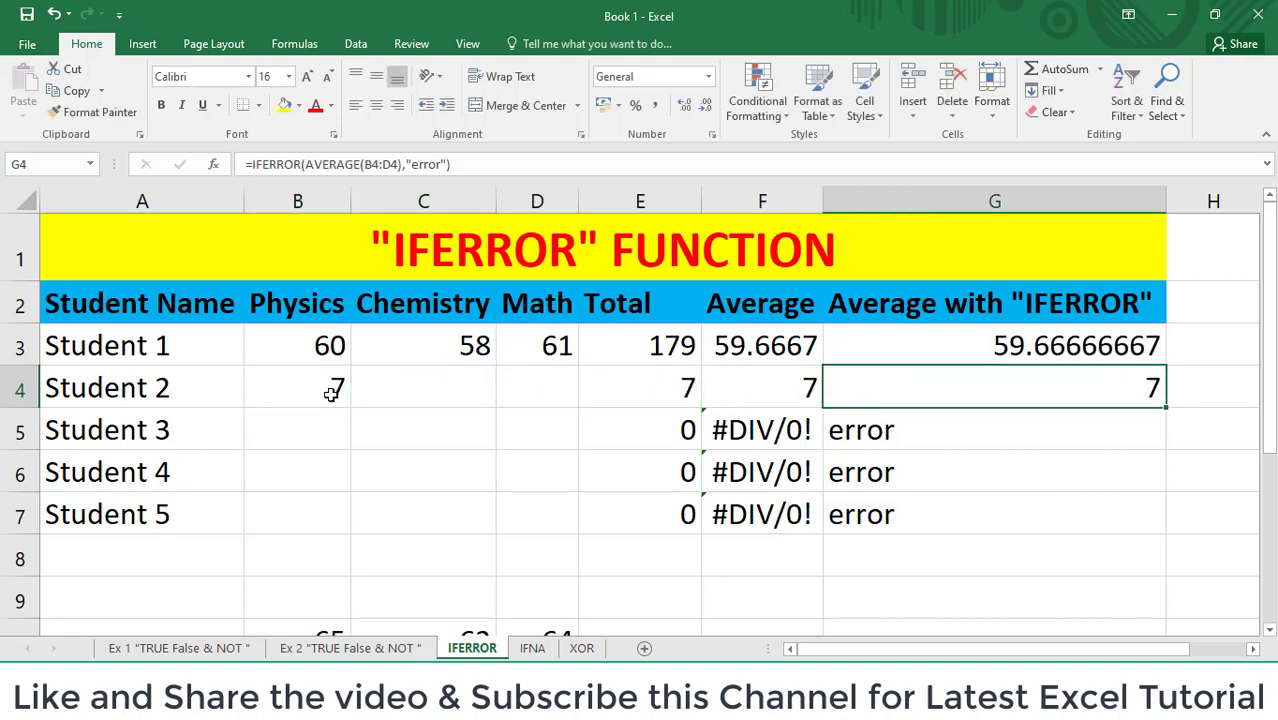
{"action": "key", "text": "Left"}
{"action": "key", "text": "Left"}
{"action": "key", "text": "Left"}
{"action": "key", "text": "Left"}
{"action": "key", "text": "Left"}
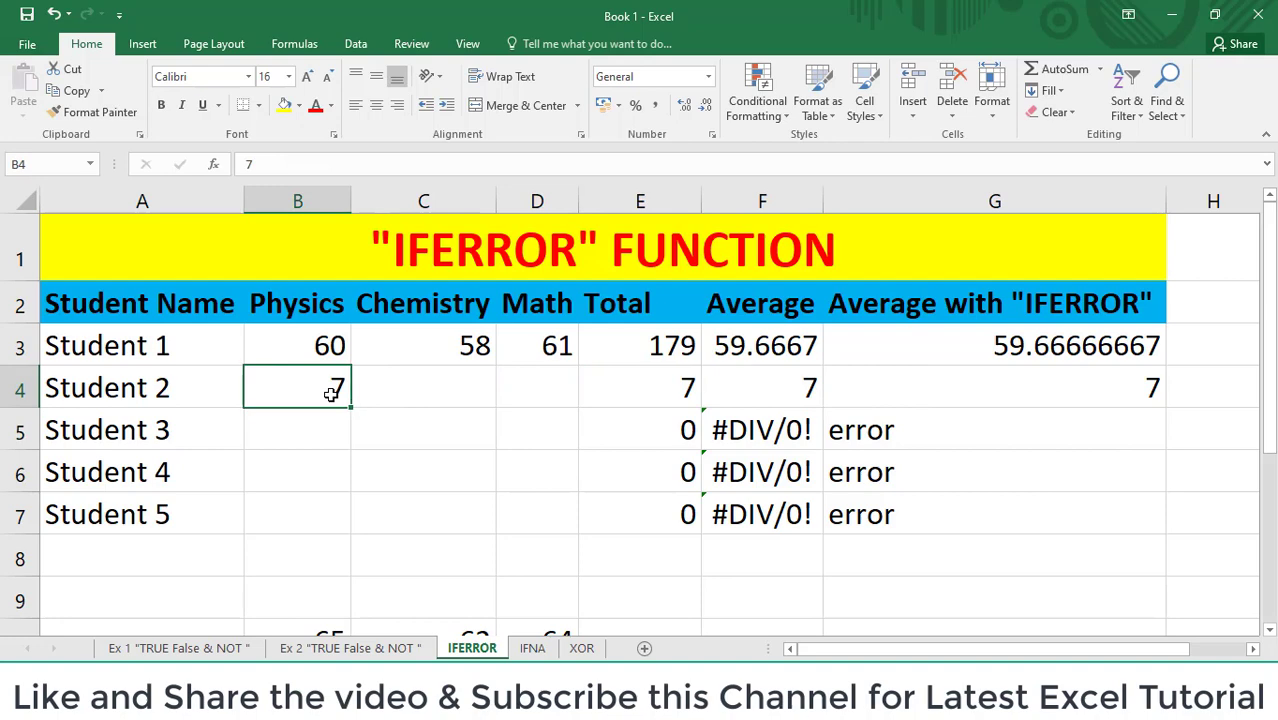
{"action": "key", "text": "Delete"}
Copy the saved marks from the spare block starting at B10 back into B4:D7 for Students 2 to 5.
{"action": "scroll", "coordinate": [330, 395], "scroll_direction": "down", "scroll_amount": 2}
{"action": "left_click_drag", "start_coordinate": [328, 362], "coordinate": [525, 492]}
{"action": "key", "text": "ctrl+c"}
{"action": "scroll", "coordinate": [422, 408], "scroll_direction": "up", "scroll_amount": 2}
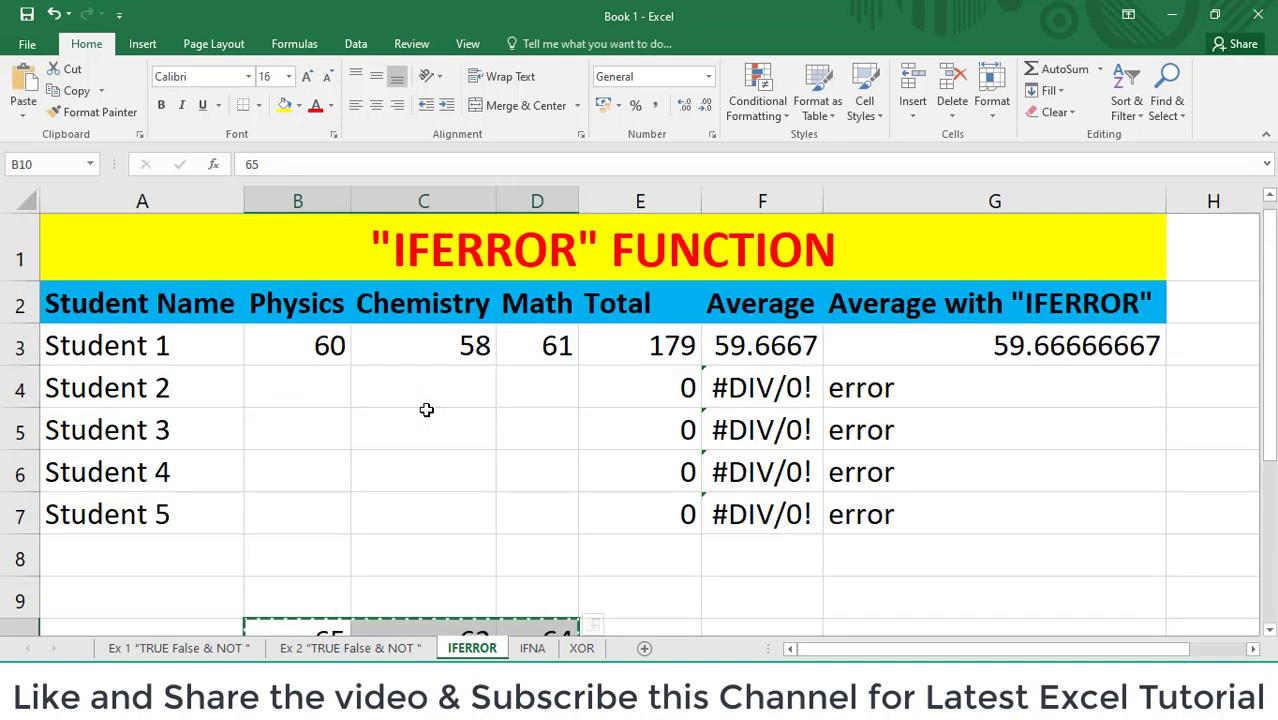
{"action": "left_click", "coordinate": [332, 395]}
{"action": "key", "text": "ctrl+v"}
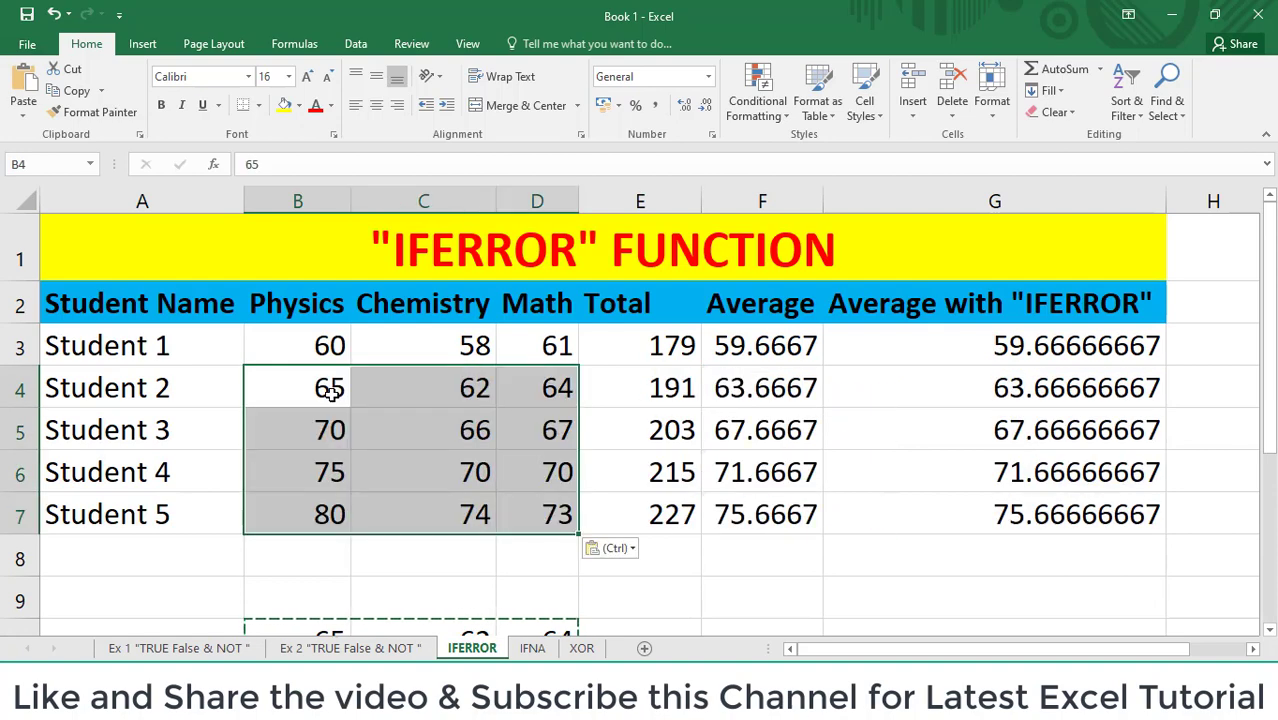
{"action": "key", "text": "Escape"}
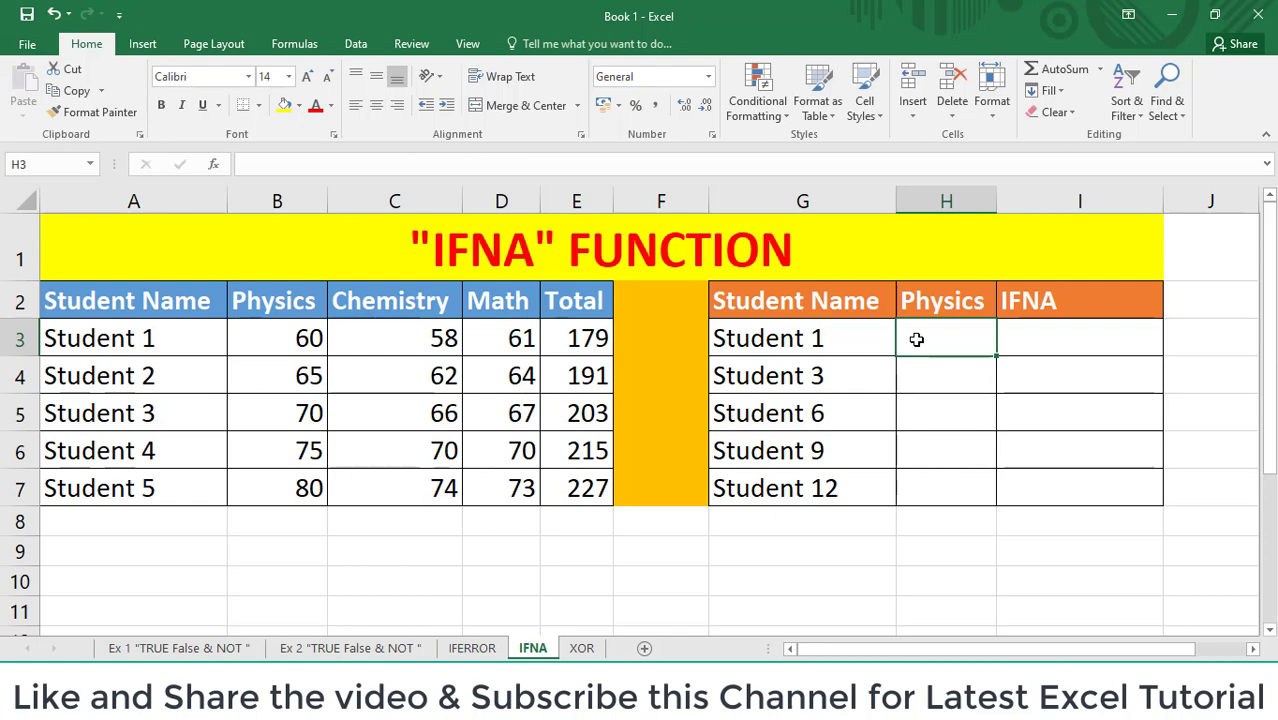
On the IFNA sheet, enter =VLOOKUP(G3,A3:E7,2,0) in H3 to look up Student 1's Physics mark.
{"action": "type", "text": "="}
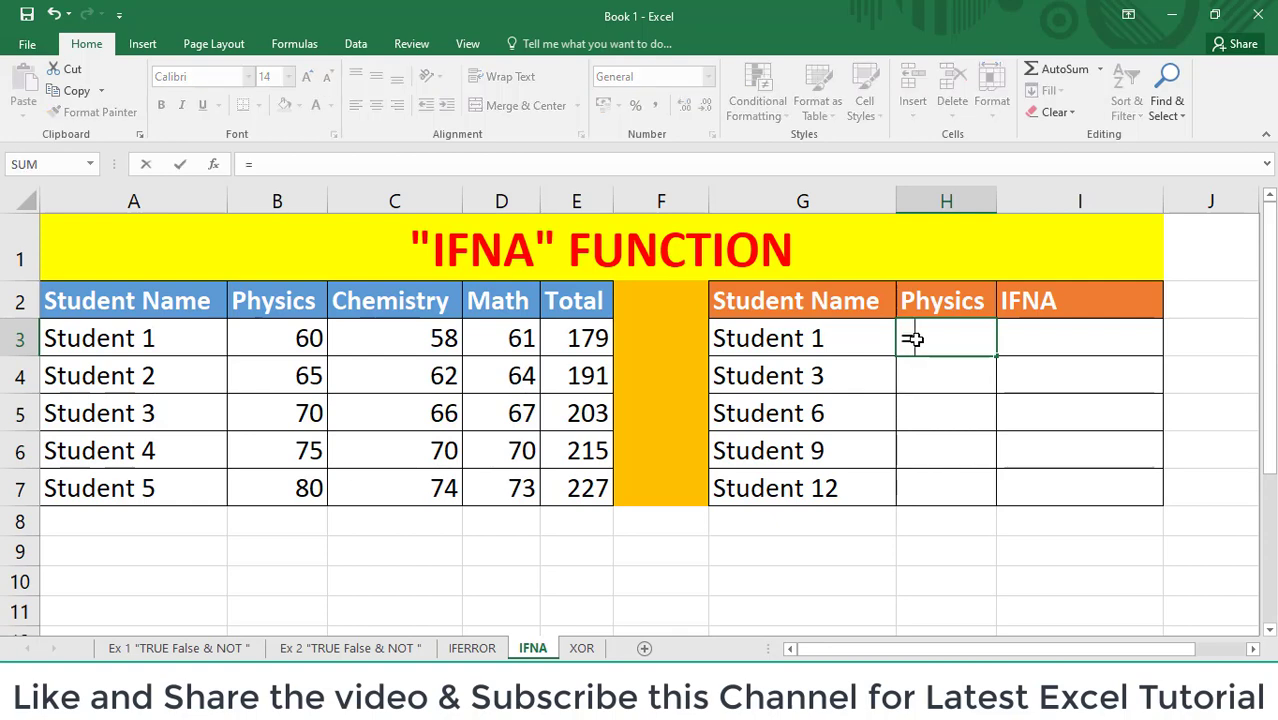
{"action": "type", "text": "vloo"}
{"action": "key", "text": "Tab"}
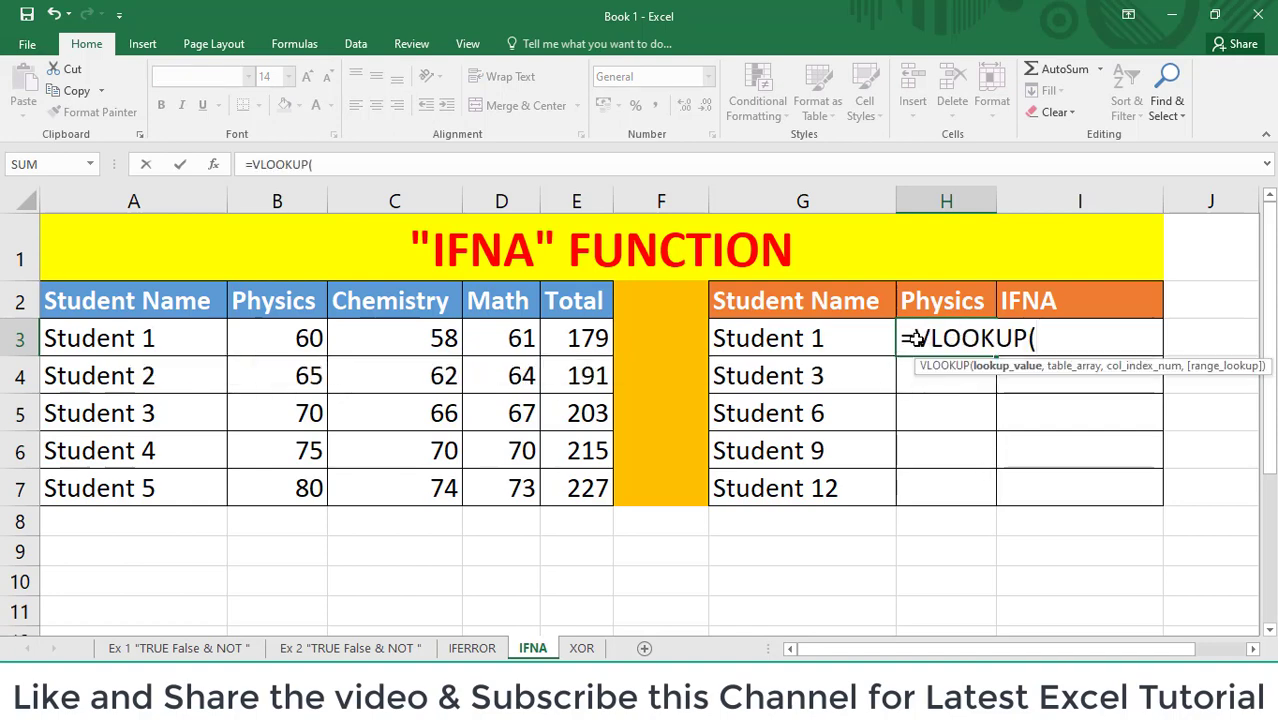
{"action": "left_click", "coordinate": [820, 339]}
{"action": "type", "text": ","}
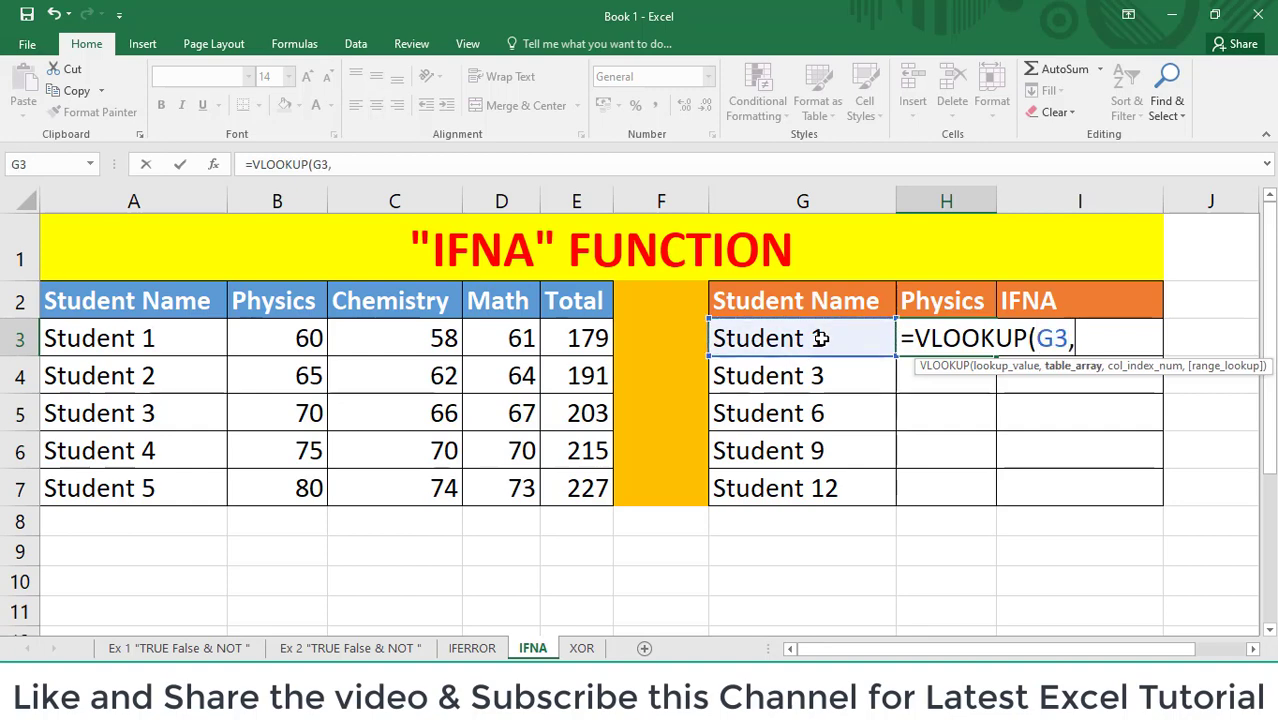
{"action": "left_click", "coordinate": [155, 338]}
{"action": "left_click_drag", "start_coordinate": [155, 338], "coordinate": [553, 486]}
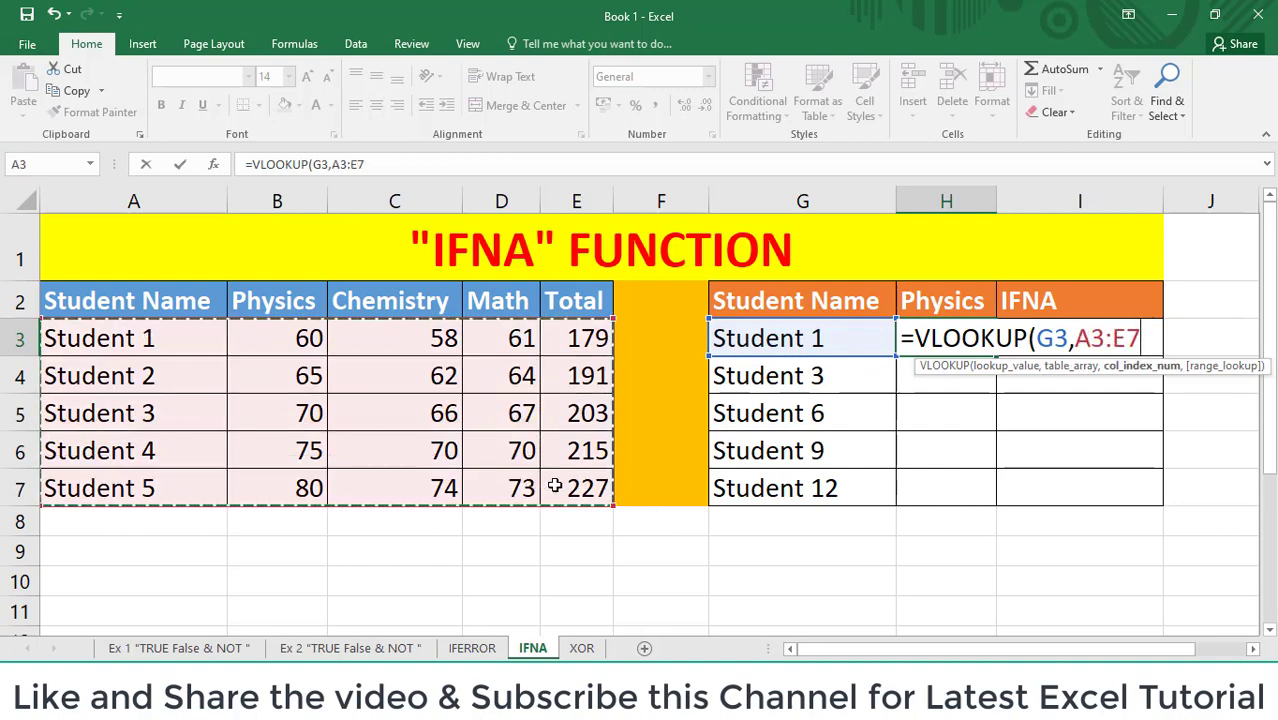
{"action": "type", "text": ","}
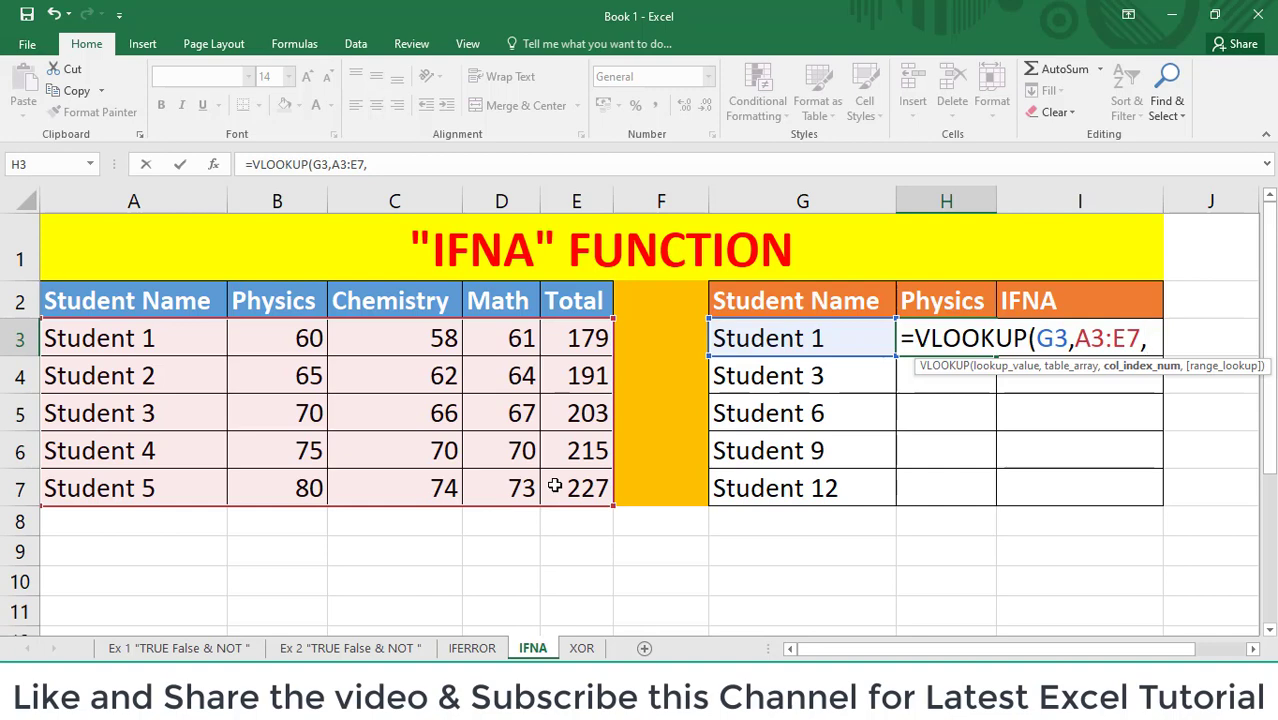
{"action": "type", "text": "2,"}
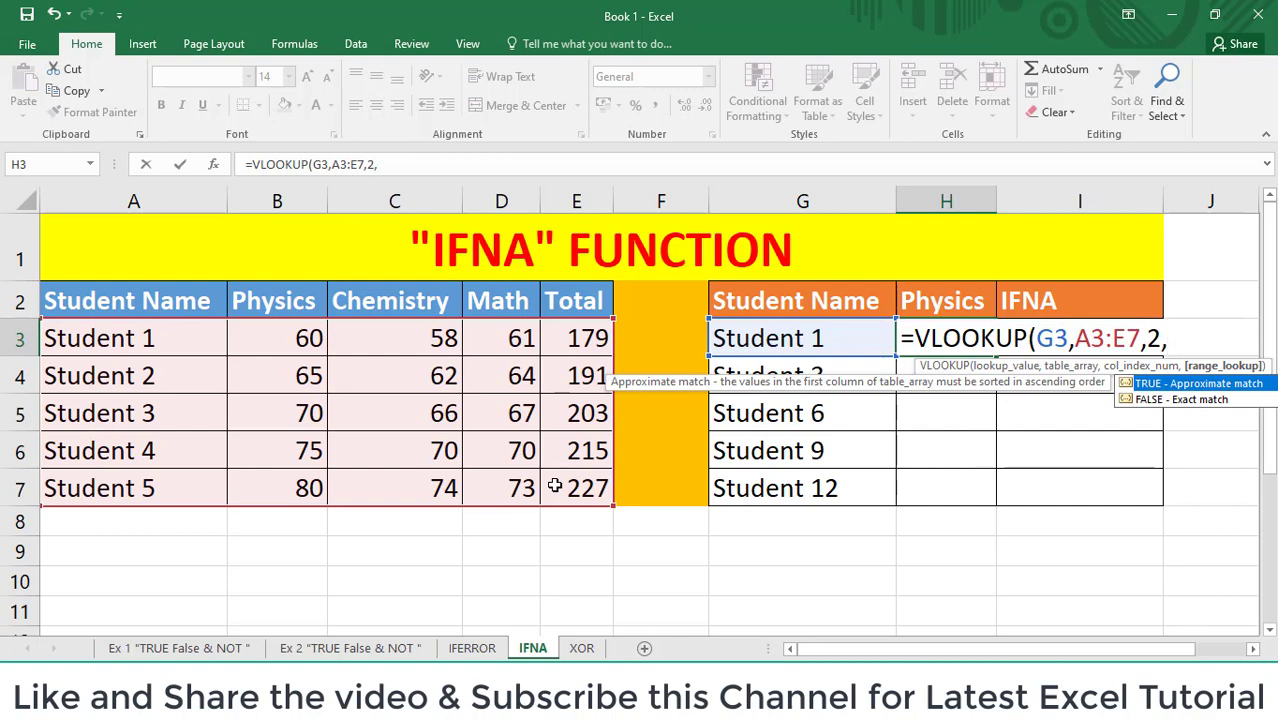
{"action": "type", "text": "0)"}
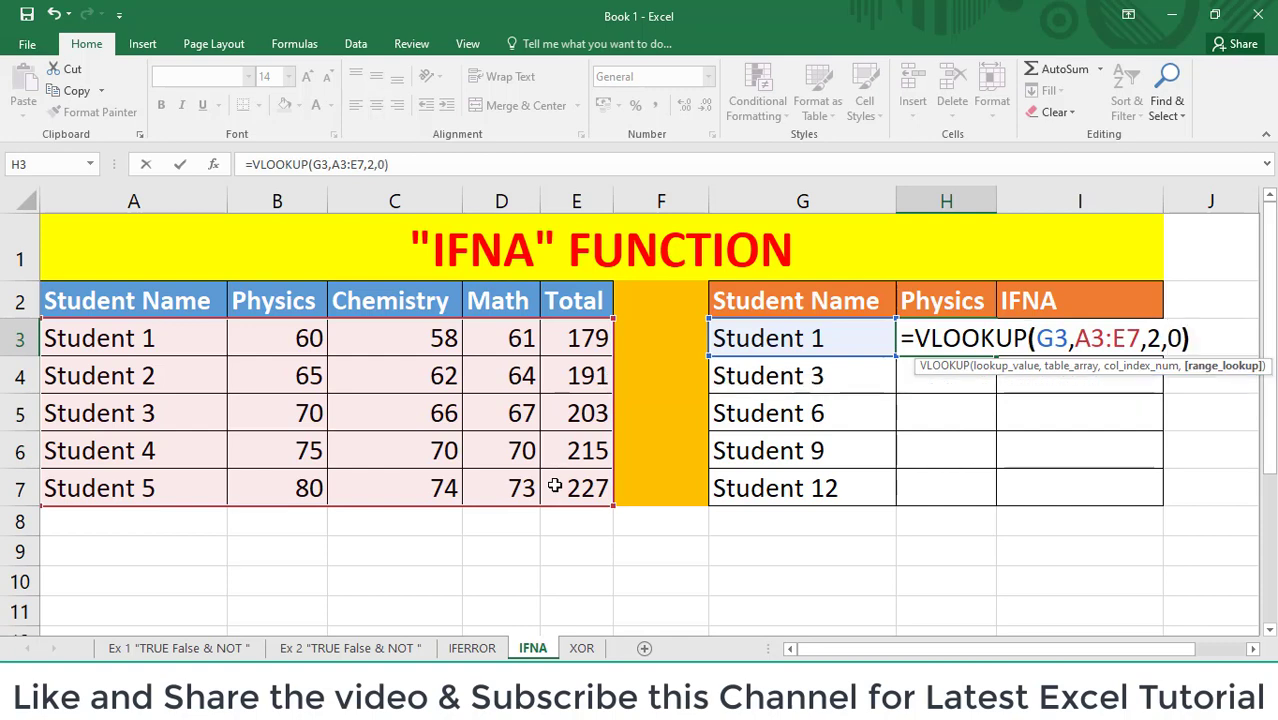
{"action": "key", "text": "Return"}
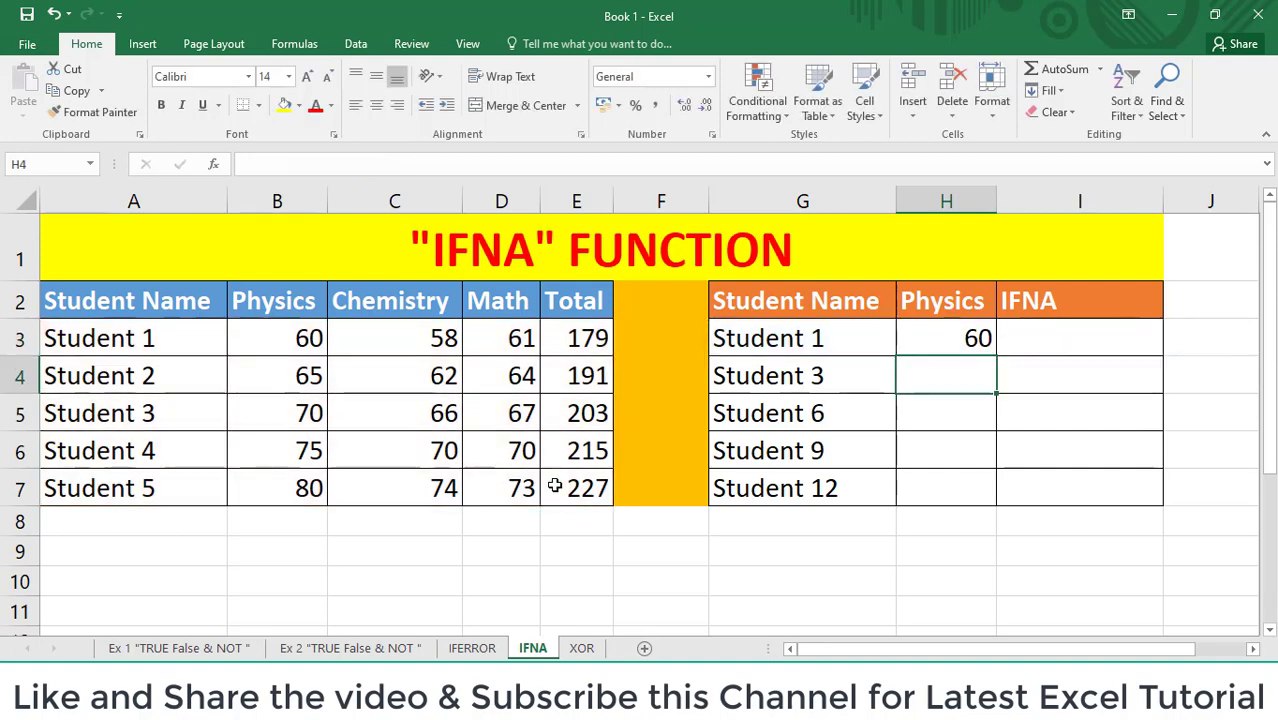
Lock the rows of the lookup table in the H3 formula by changing its range to A$3:E$7.
{"action": "key", "text": "Up"}
{"action": "left_click", "coordinate": [341, 164]}
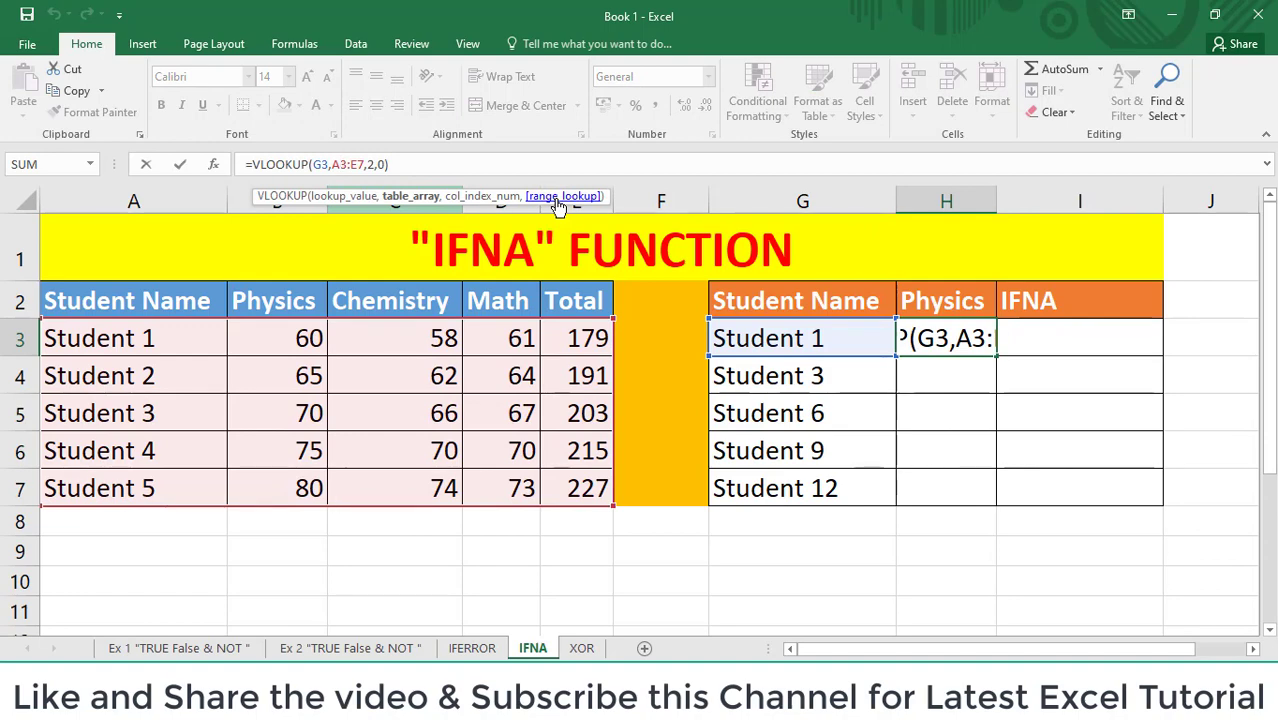
{"action": "type", "text": "$"}
{"action": "key", "text": "Right"}
{"action": "key", "text": "Right"}
{"action": "key", "text": "Right"}
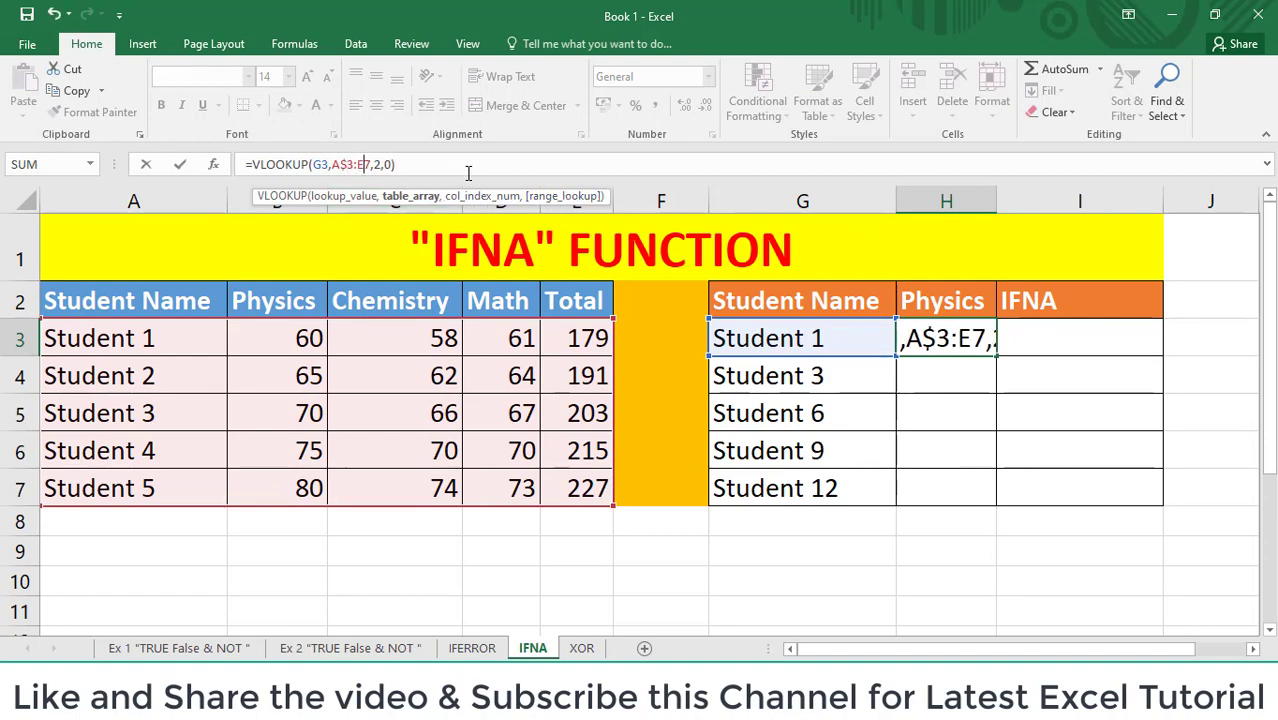
{"action": "type", "text": "$"}
{"action": "key", "text": "Return"}
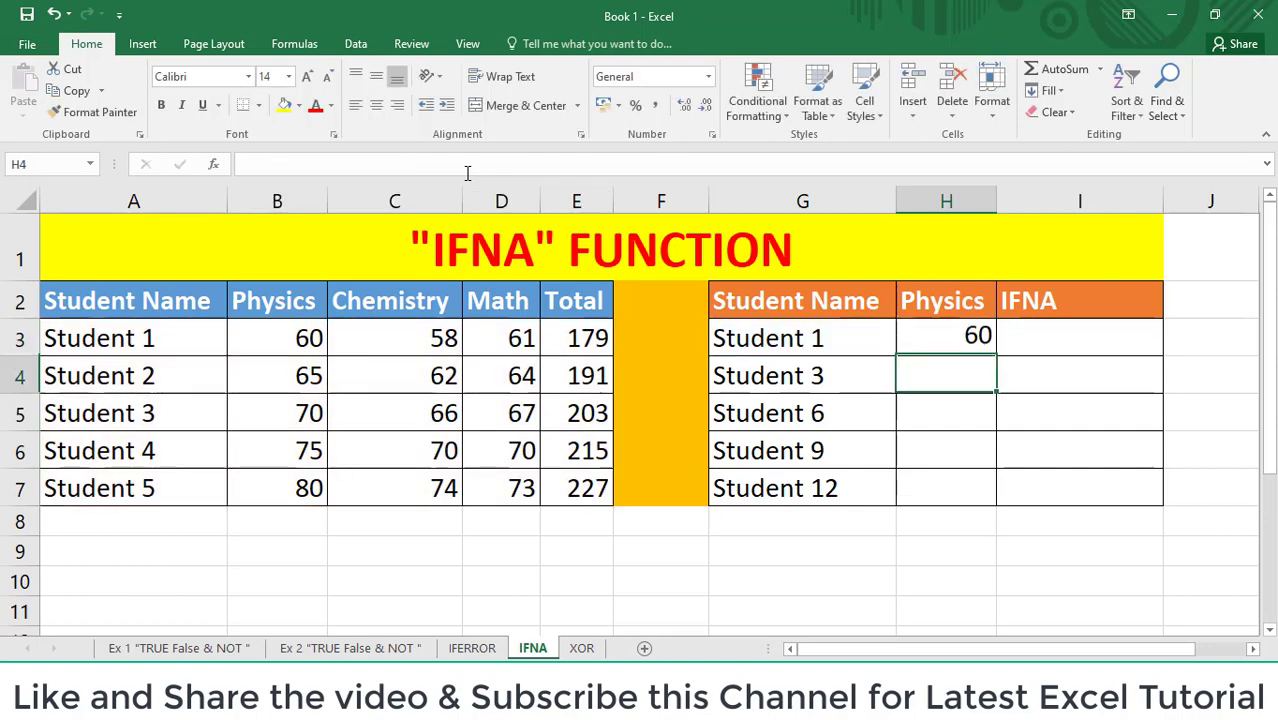
Copy the Physics lookup formula from H3 down through H7 for the remaining listed students.
{"action": "key", "text": "Up"}
{"action": "key", "text": "ctrl+c"}
{"action": "key", "text": "Left"}
{"action": "key", "text": "Down"}
{"action": "key", "text": "Down"}
{"action": "key", "text": "Down"}
{"action": "key", "text": "Down"}
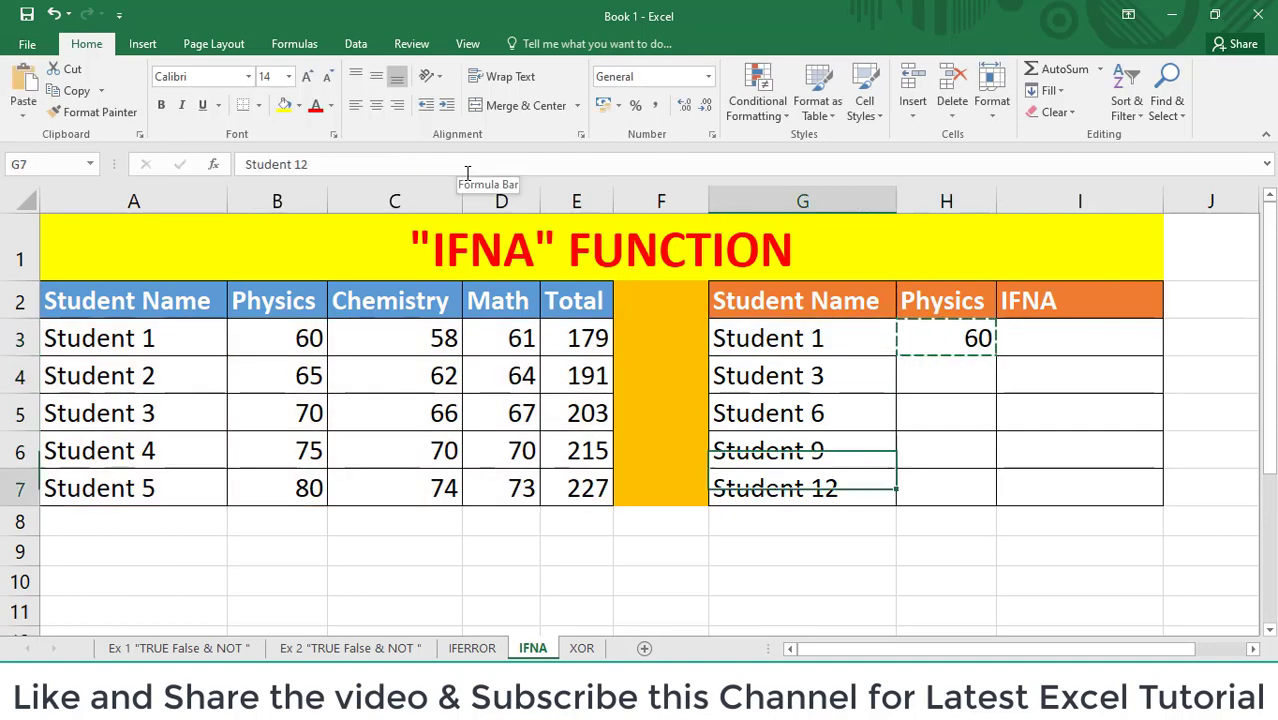
{"action": "key", "text": "Right"}
{"action": "key", "text": "shift+Up"}
{"action": "key", "text": "shift+Up"}
{"action": "key", "text": "shift+Up"}
{"action": "key", "text": "shift+Up"}
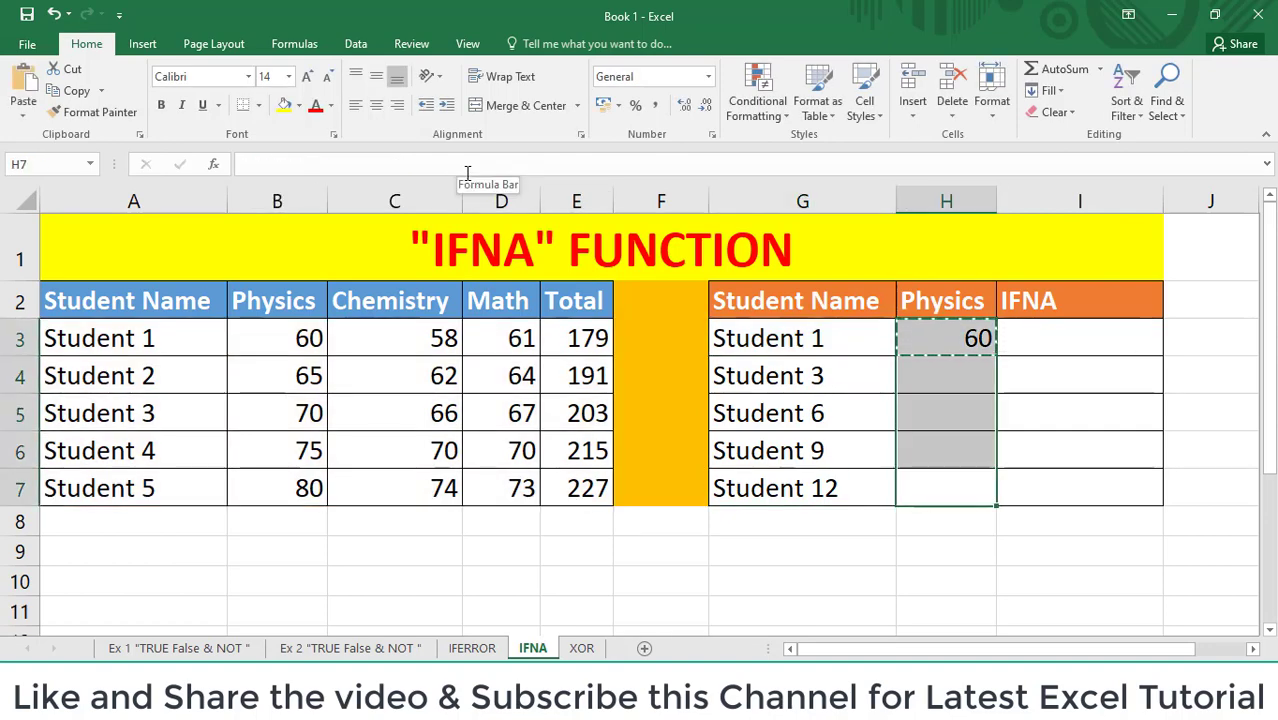
{"action": "key", "text": "ctrl+v"}
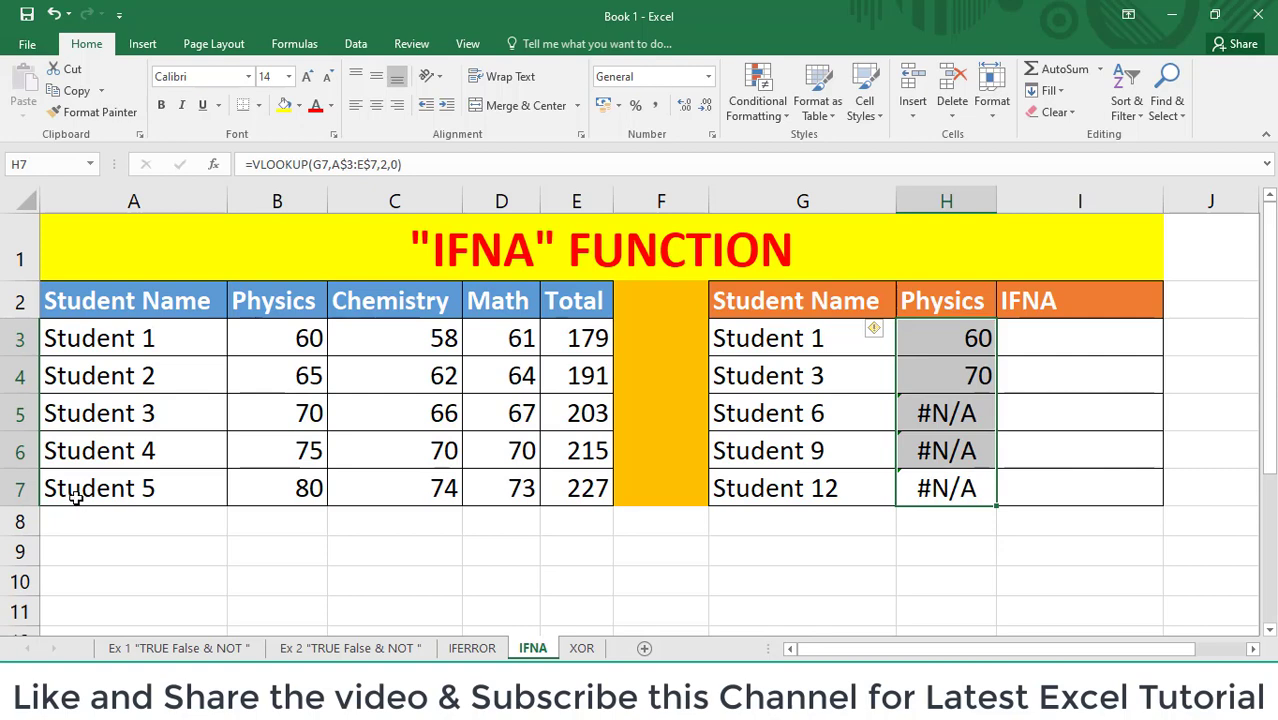
Enter =IFNA(H3,"") in I3 to return a blank when Student 1's lookup gives #N/A.
{"action": "left_click", "coordinate": [1056, 336]}
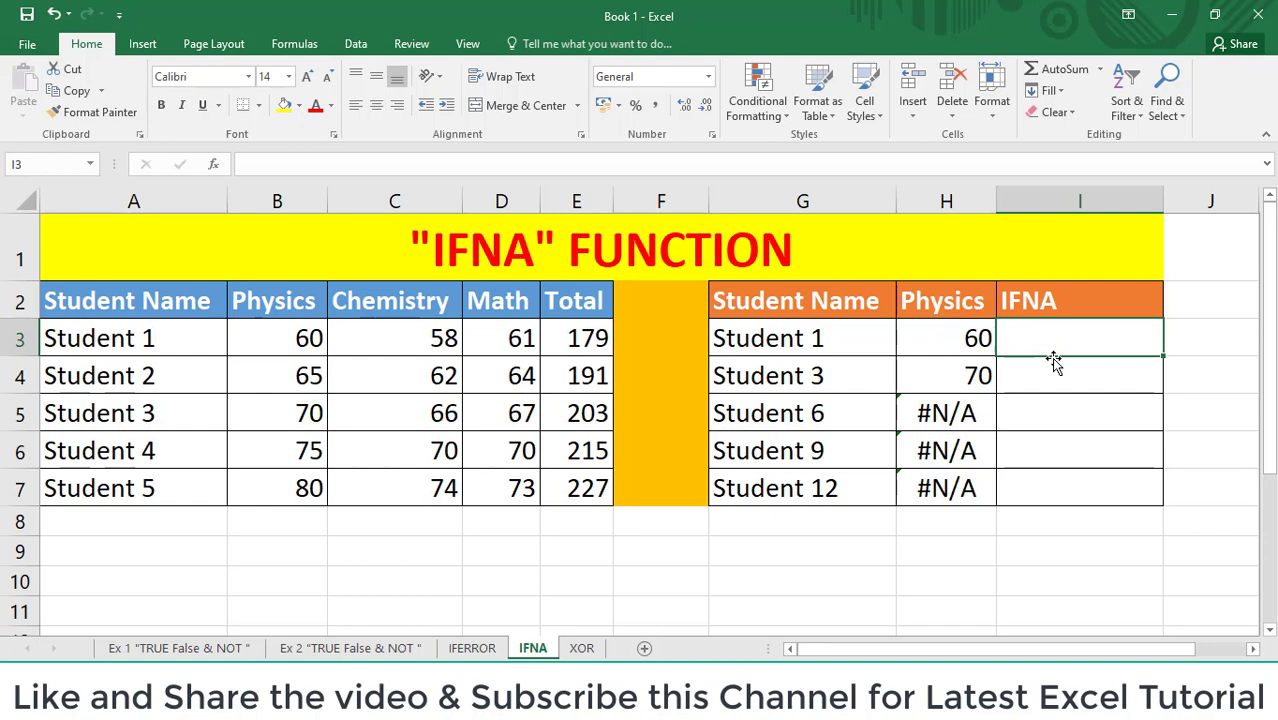
{"action": "type", "text": "=ifna"}
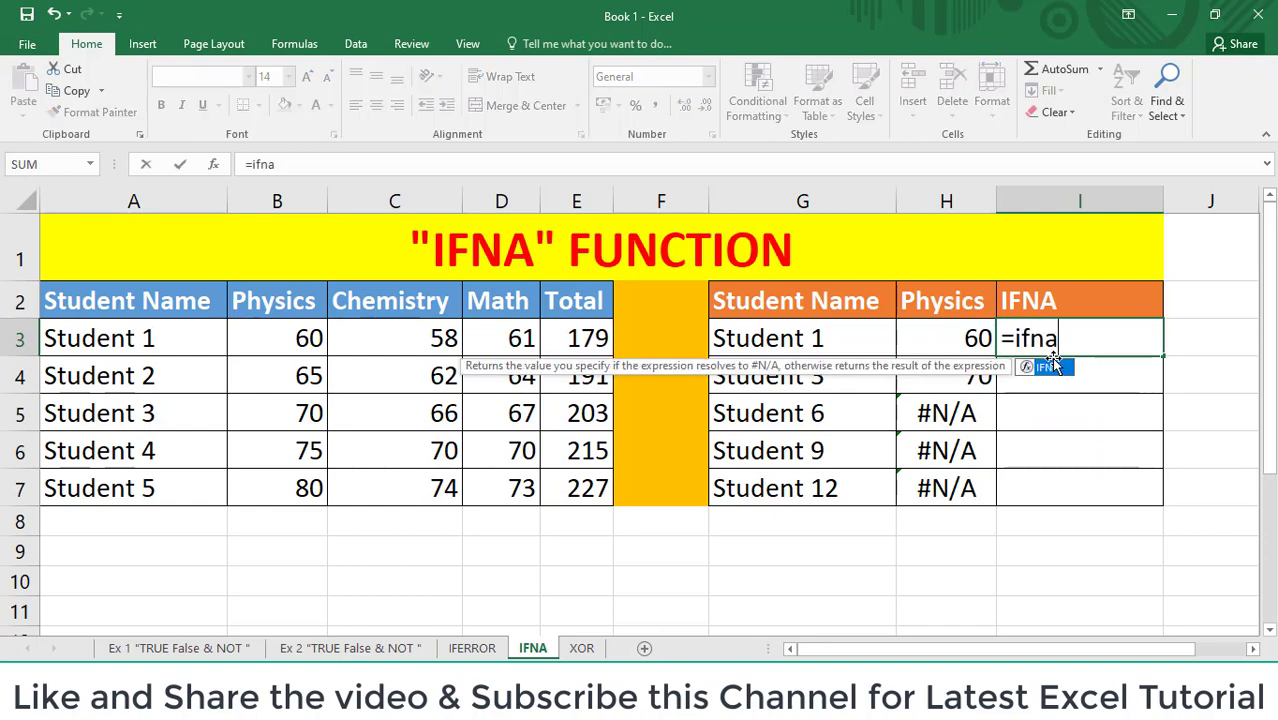
{"action": "key", "text": "Tab"}
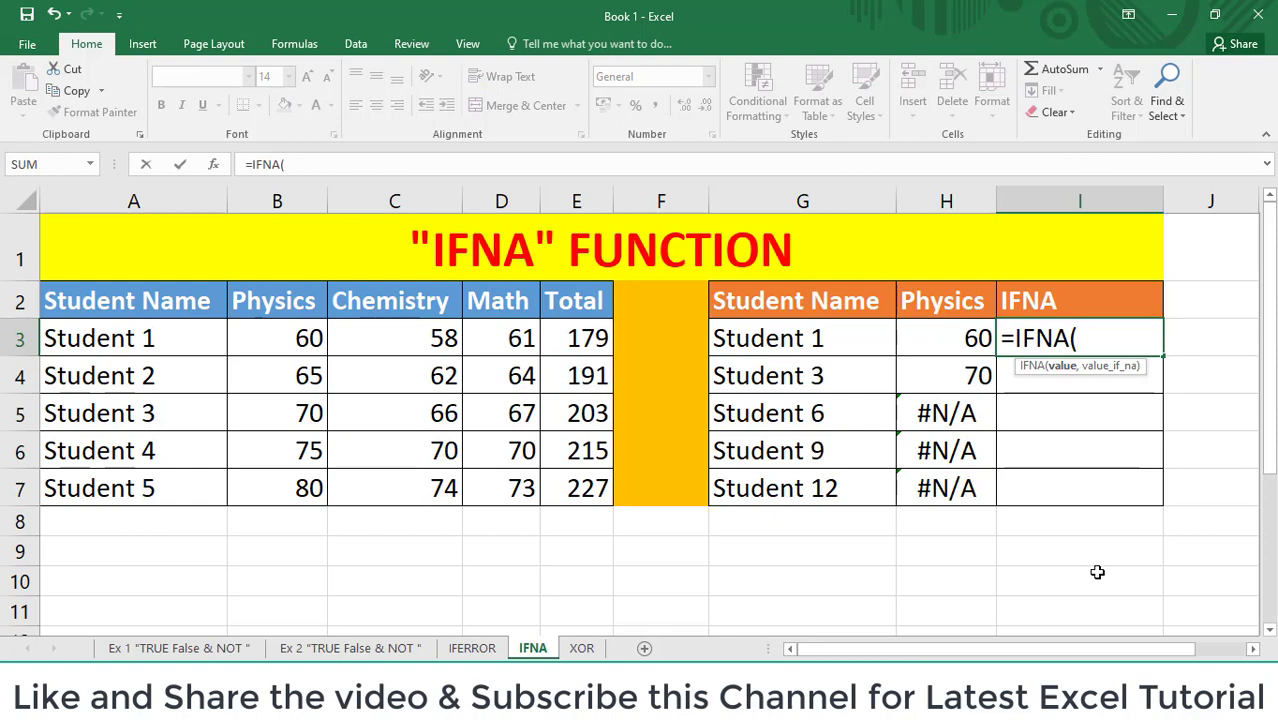
{"action": "left_click", "coordinate": [940, 343]}
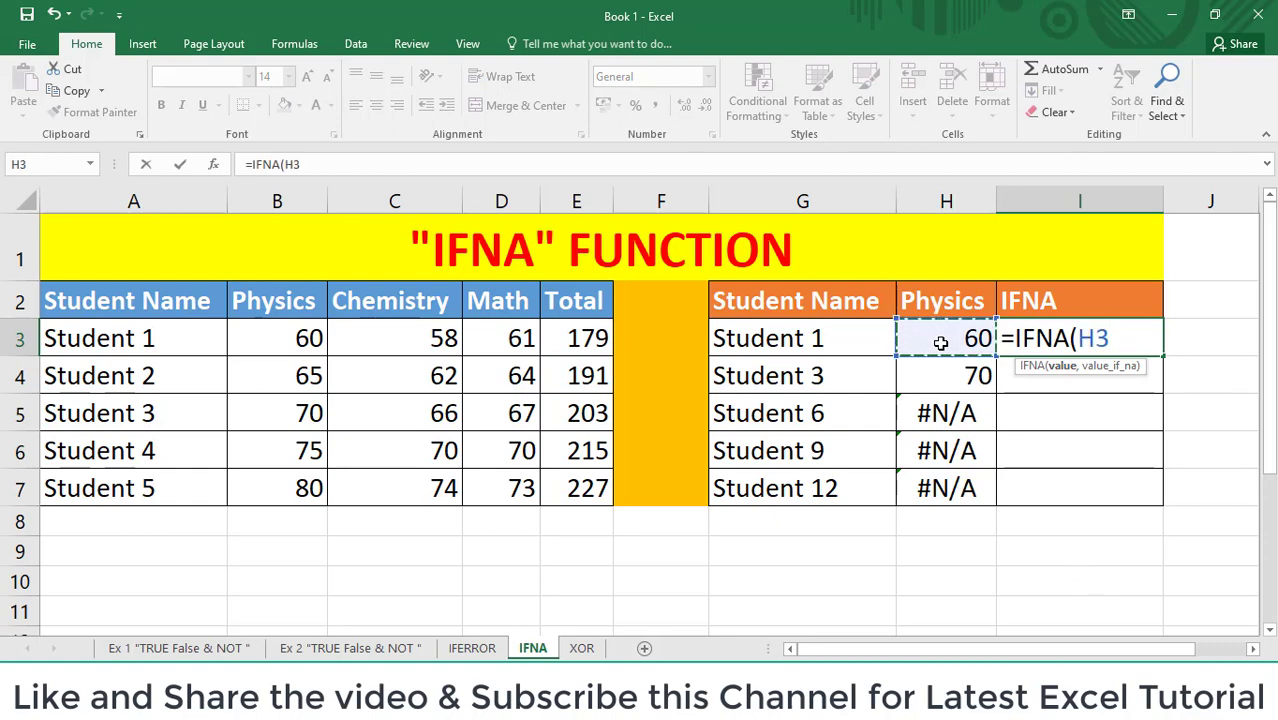
{"action": "type", "text": ","}
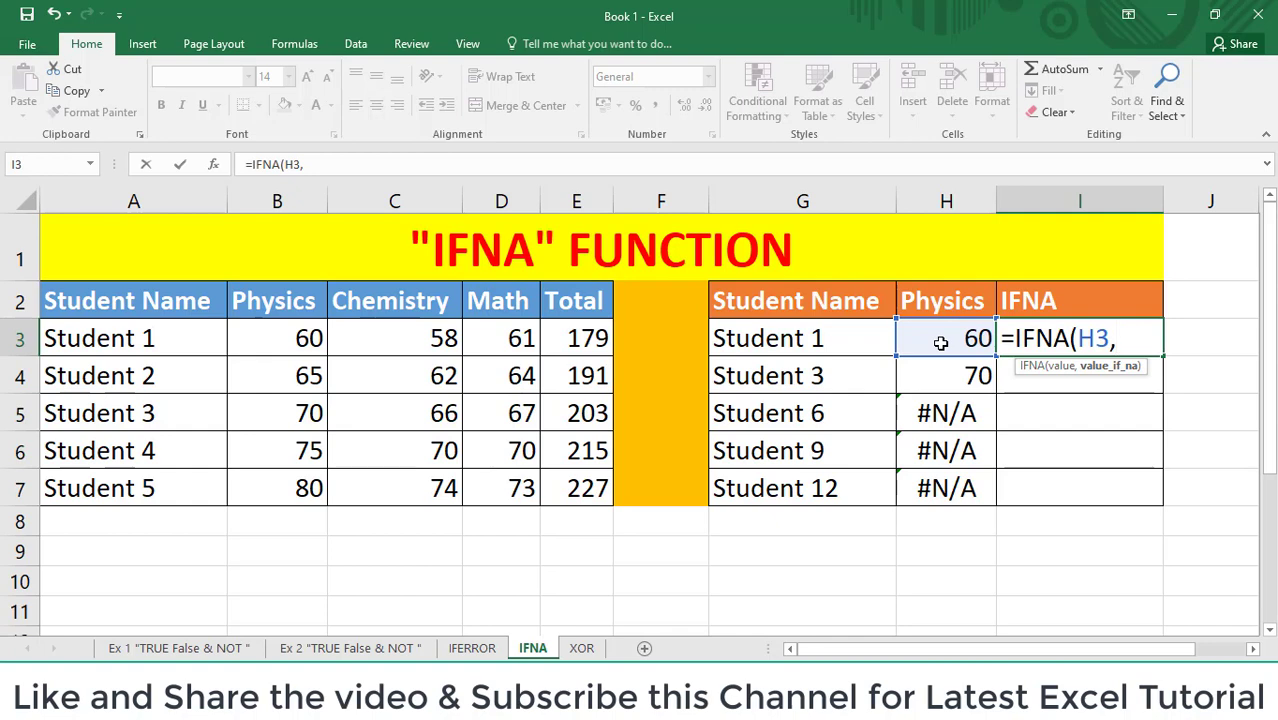
{"action": "type", "text": "\"\")"}
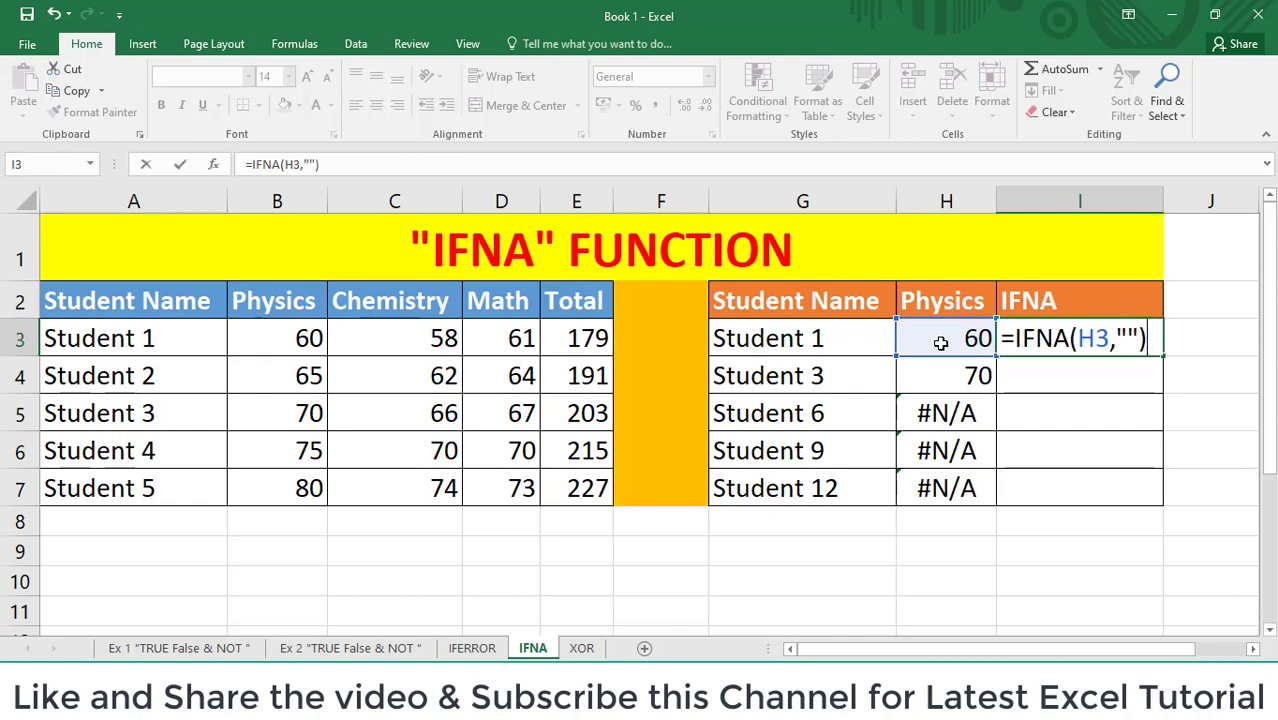
{"action": "key", "text": "ctrl+Return"}
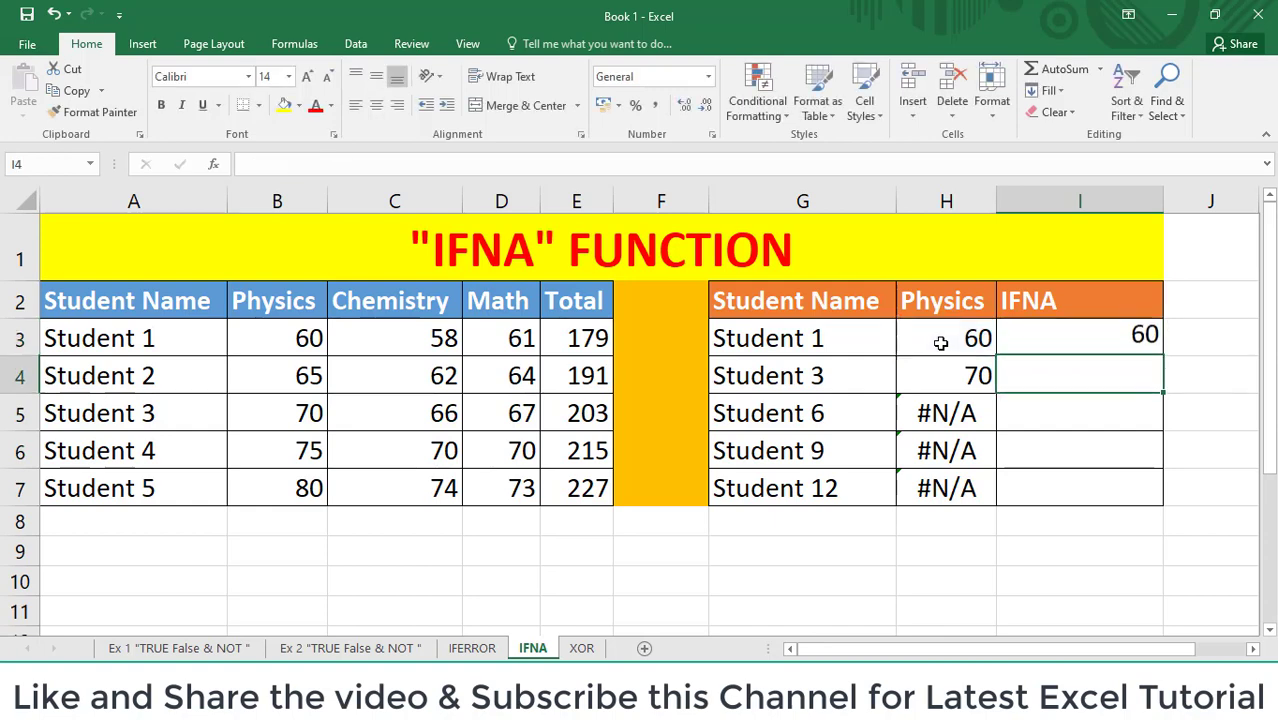
Copy the blank-returning IFNA formula from I3 down through I7.
{"action": "key", "text": "ctrl+c"}
{"action": "key", "text": "Down"}
{"action": "key", "text": "Down"}
{"action": "key", "text": "Down"}
{"action": "key", "text": "Down"}
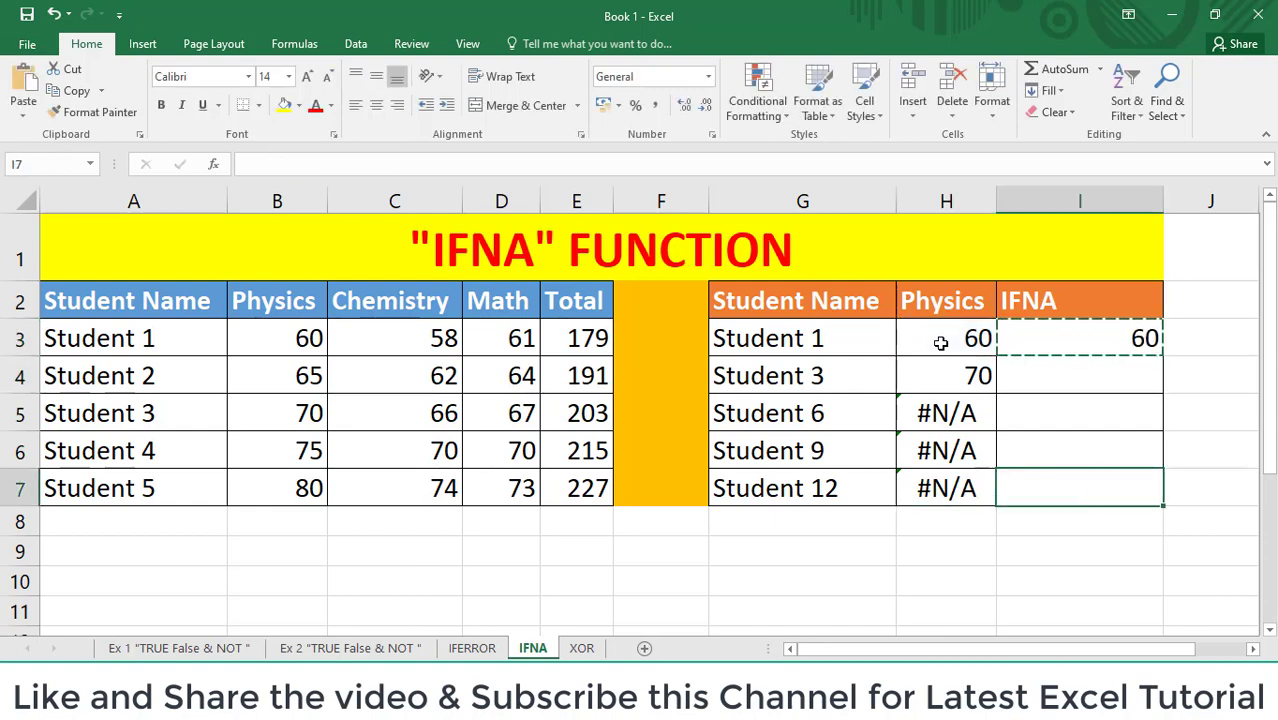
{"action": "key", "text": "ctrl+shift+Up"}
{"action": "key", "text": "ctrl+v"}
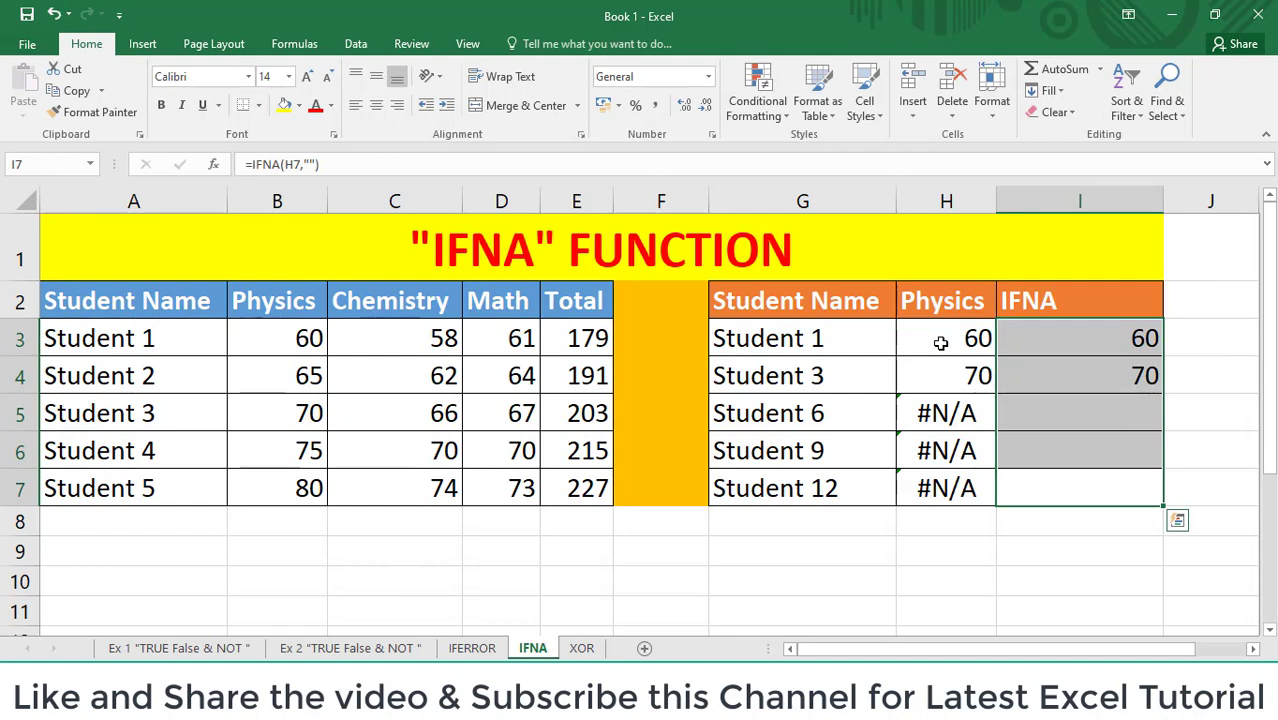
Inspect the IFNA formulas behind the blank cells I5, I6 and I7 without changing them.
{"action": "double_click", "coordinate": [1081, 411]}
{"action": "left_click", "coordinate": [1071, 453]}
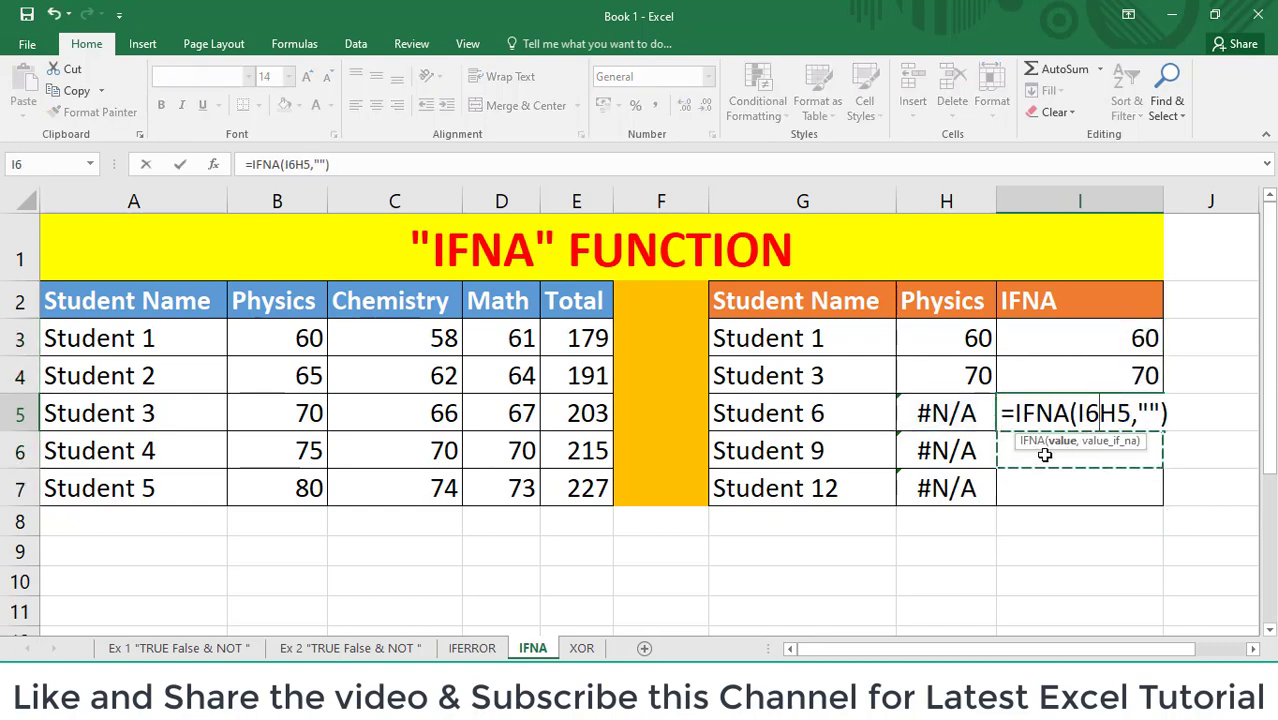
{"action": "key", "text": "Escape"}
{"action": "double_click", "coordinate": [1073, 416]}
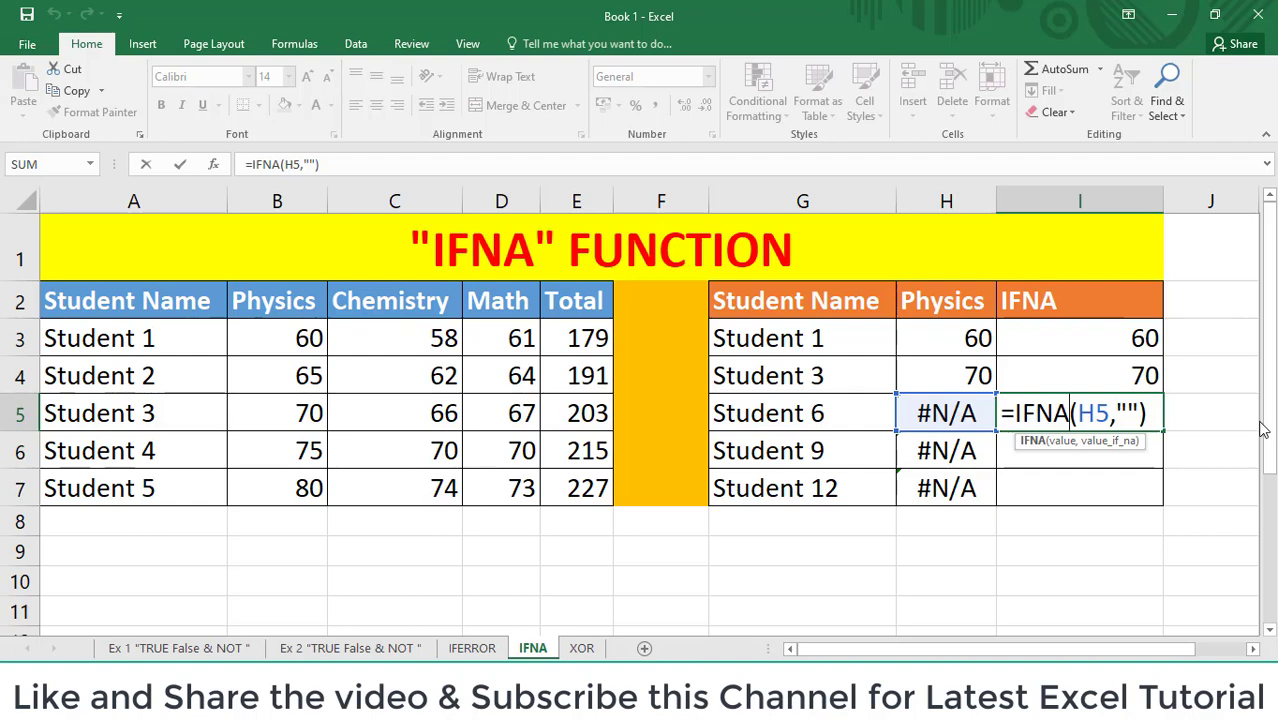
{"action": "key", "text": "Escape"}
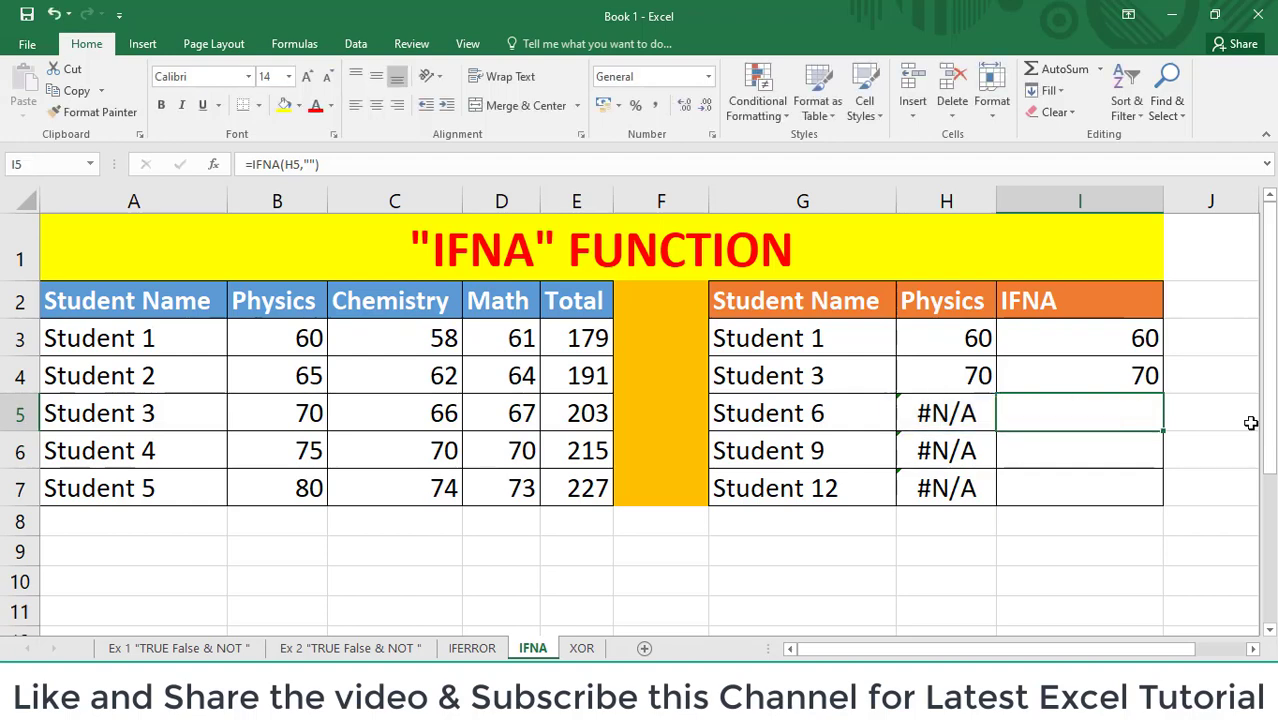
{"action": "double_click", "coordinate": [1090, 447]}
{"action": "key", "text": "Escape"}
{"action": "double_click", "coordinate": [1104, 480]}
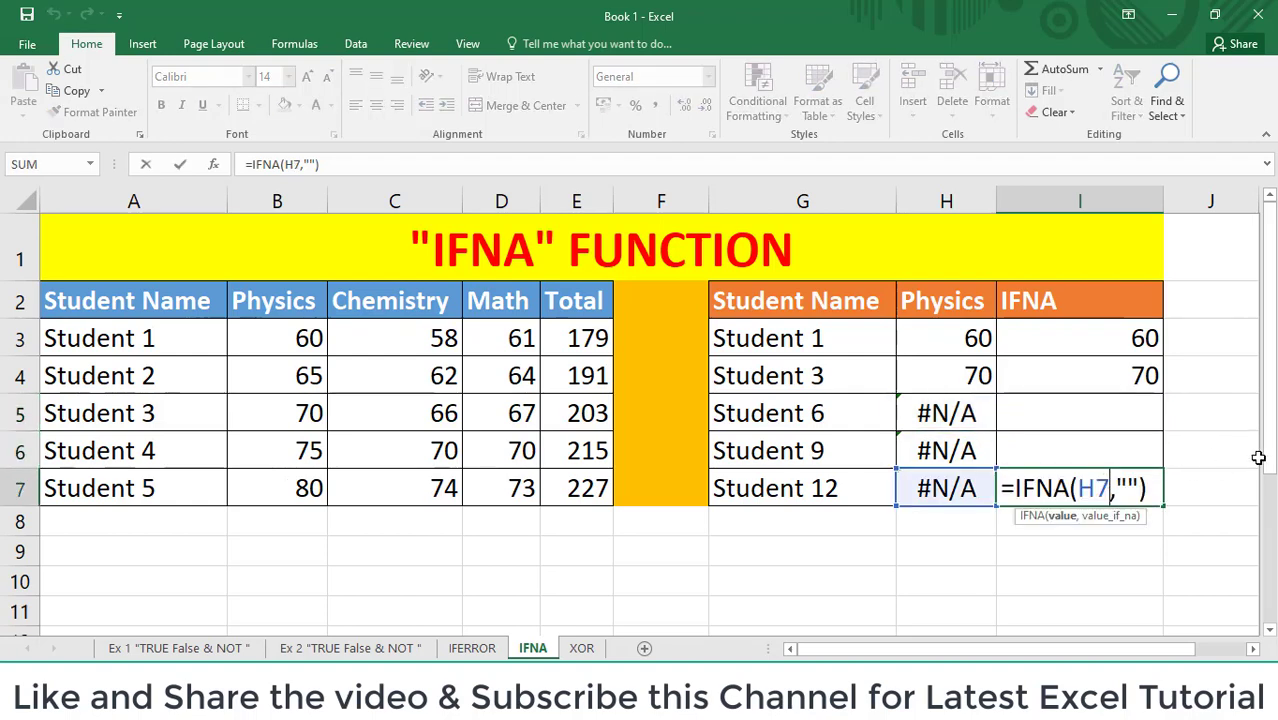
{"action": "key", "text": "Escape"}
Clear the IFNA formulas in I3:I7 and enter =IFNA(H3,"Not Available") in I3.
{"action": "left_click_drag", "start_coordinate": [1123, 347], "coordinate": [1117, 485]}
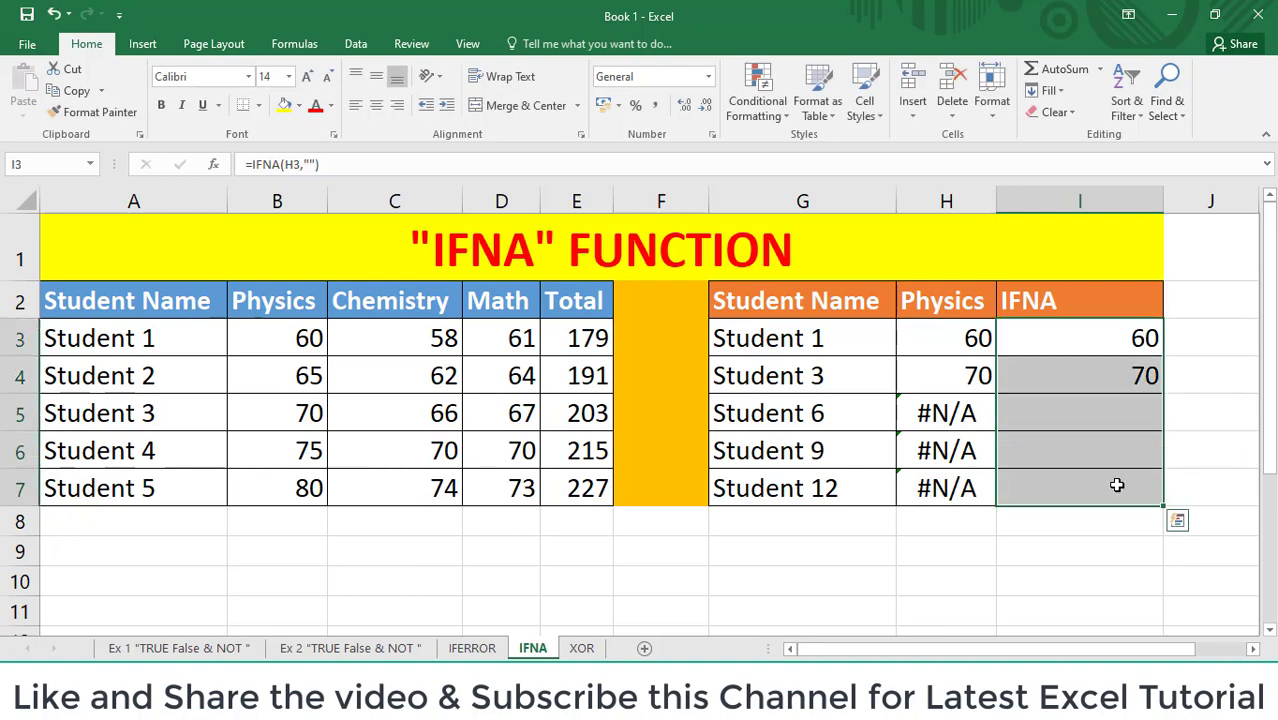
{"action": "key", "text": "Delete"}
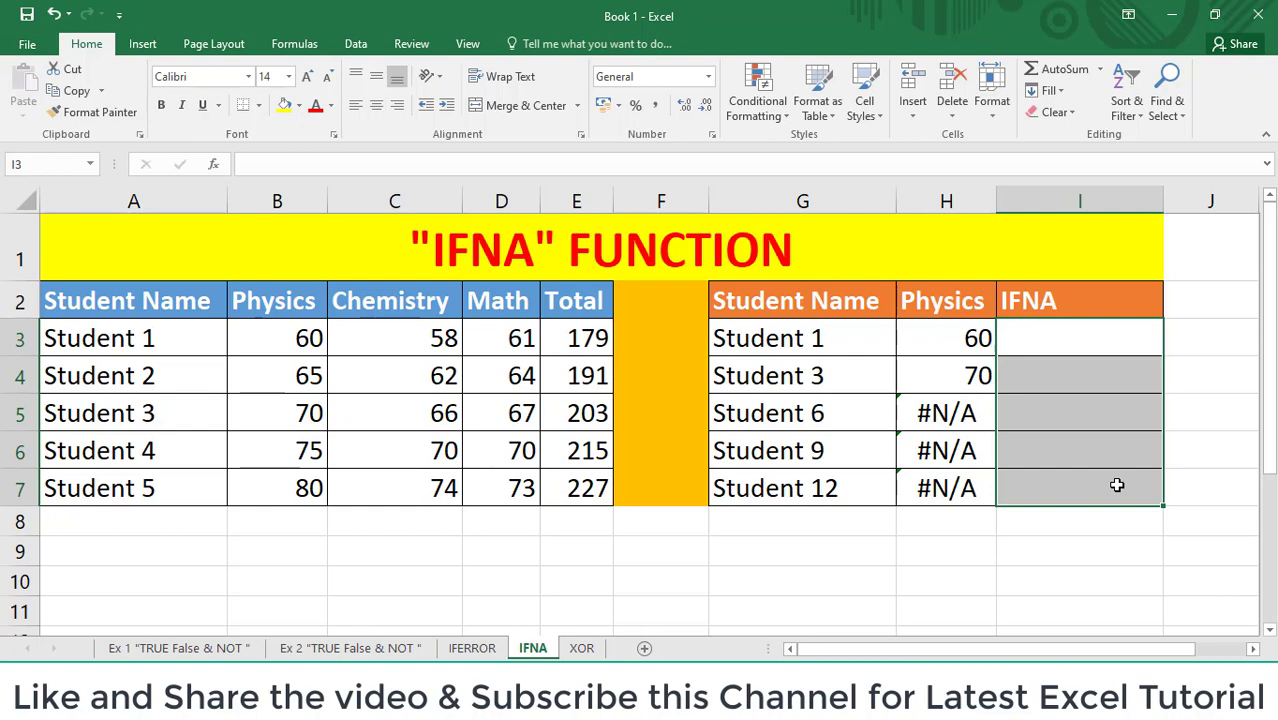
{"action": "left_click", "coordinate": [1079, 346]}
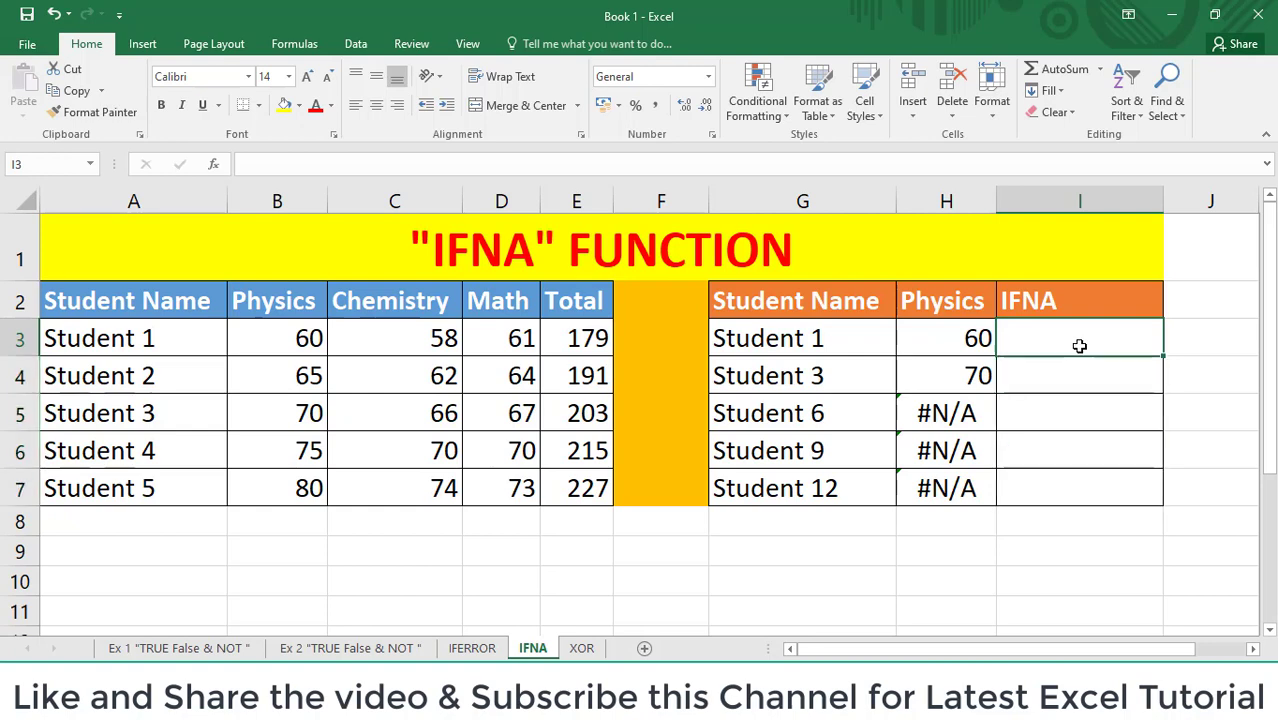
{"action": "type", "text": "=ifna"}
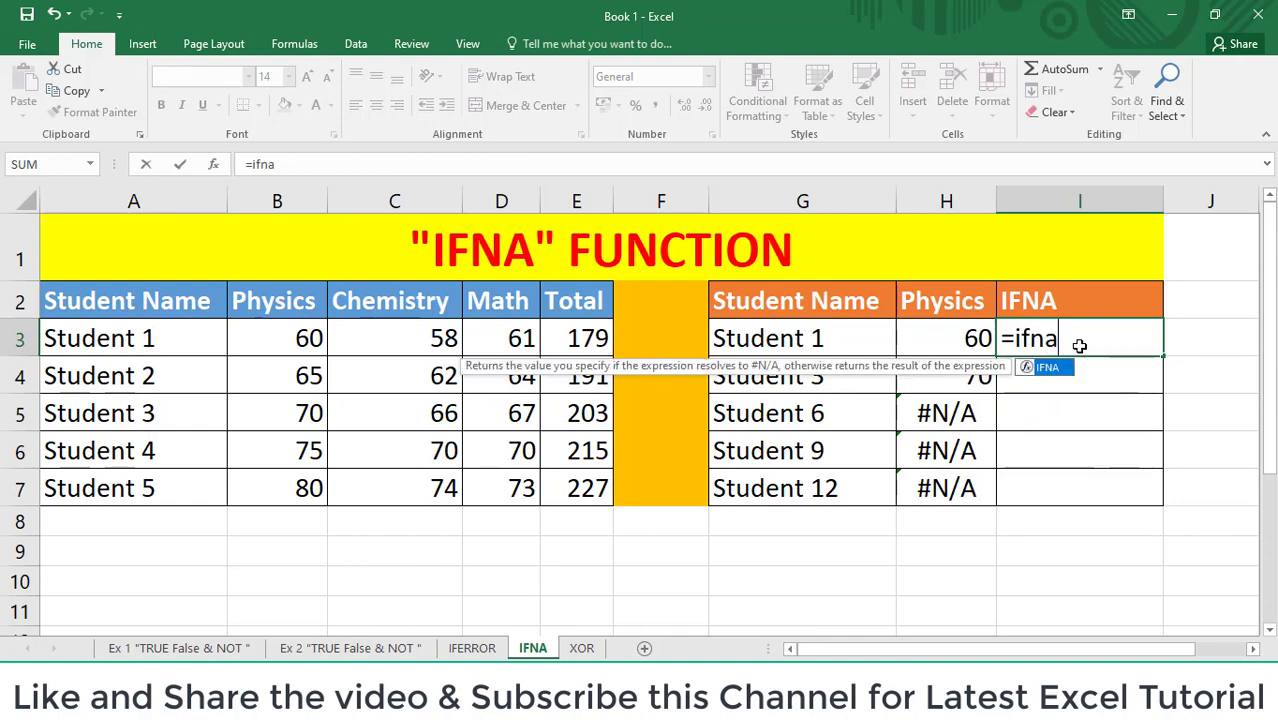
{"action": "key", "text": "Tab"}
{"action": "key", "text": "Left"}
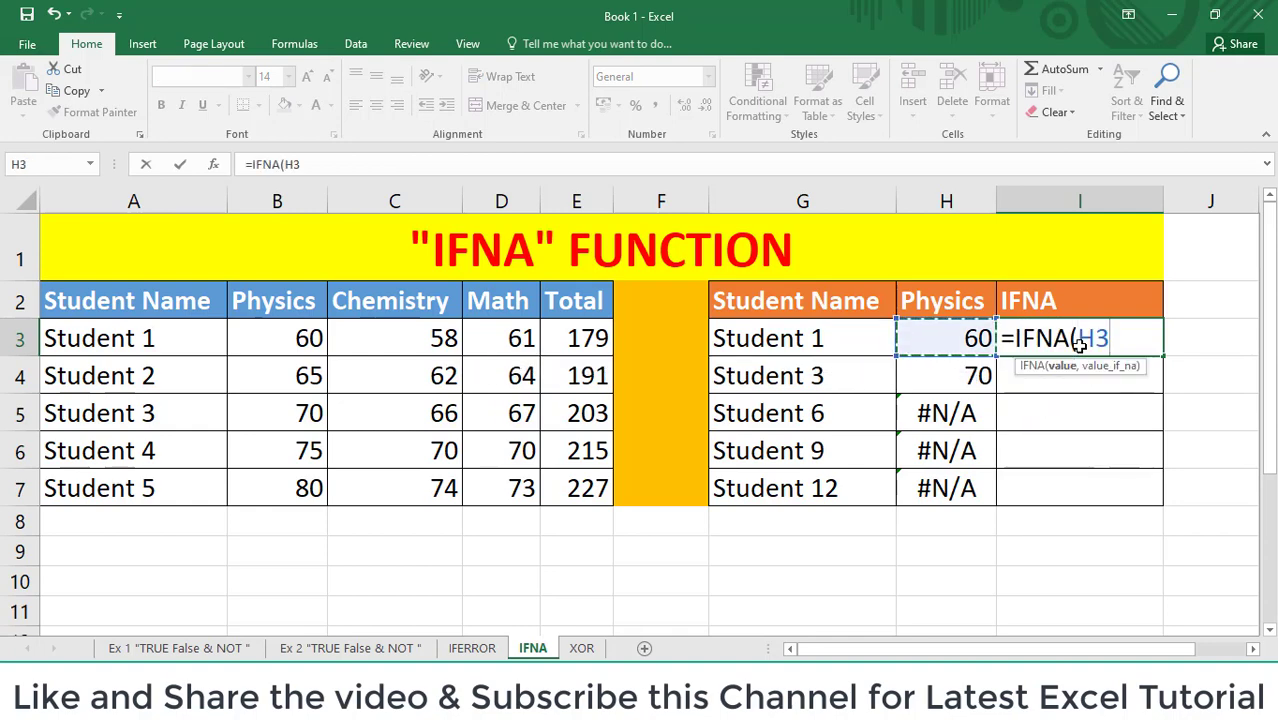
{"action": "type", "text": ","}
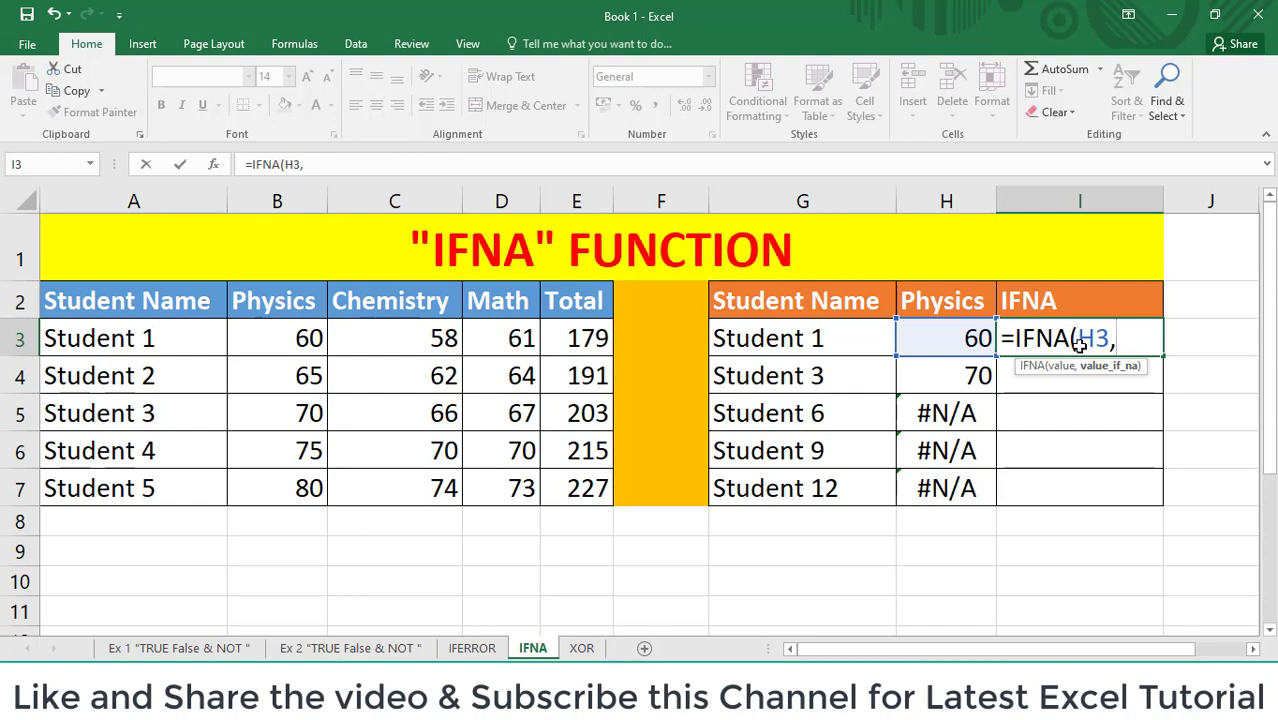
{"action": "type", "text": "\"Not "}
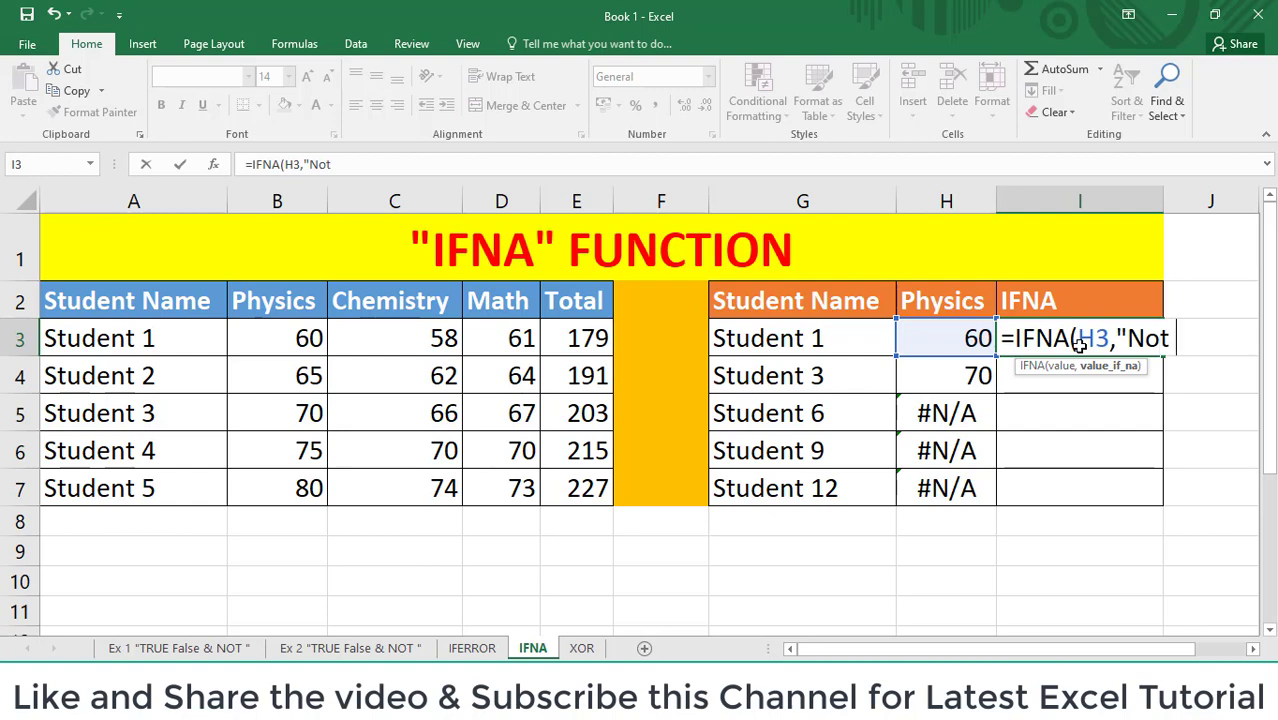
{"action": "type", "text": "Availa"}
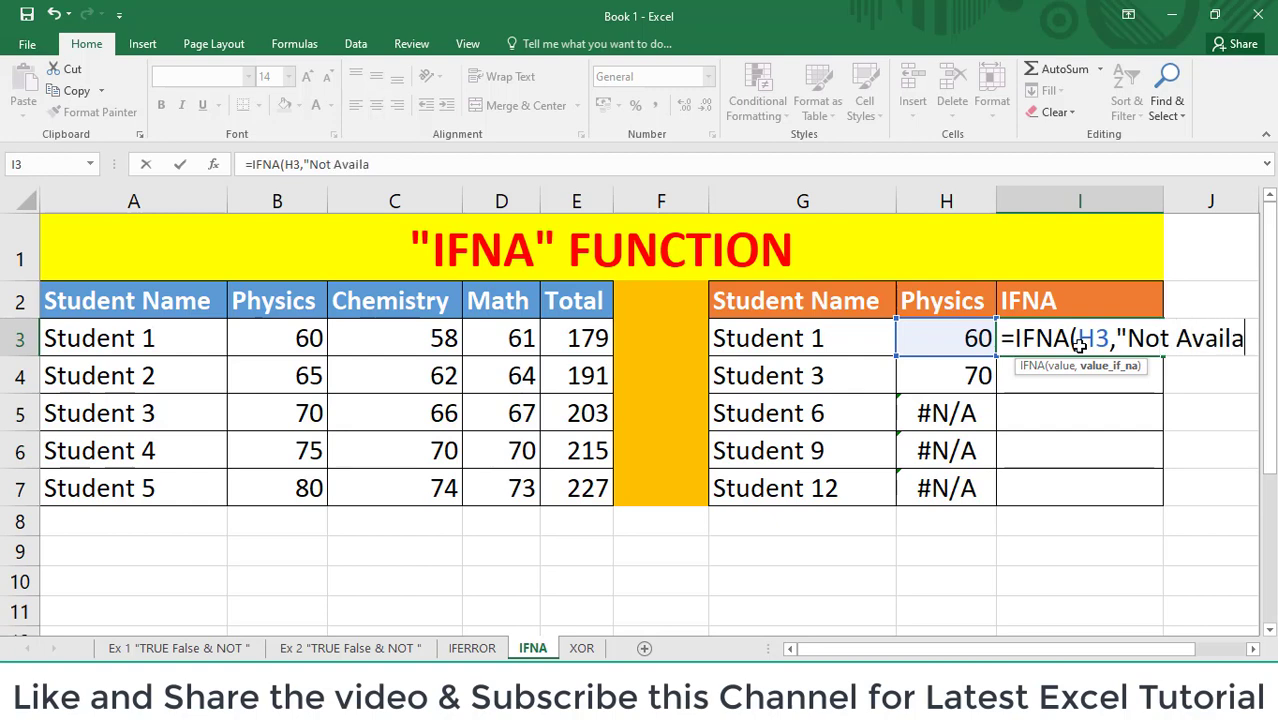
{"action": "type", "text": "ble\""}
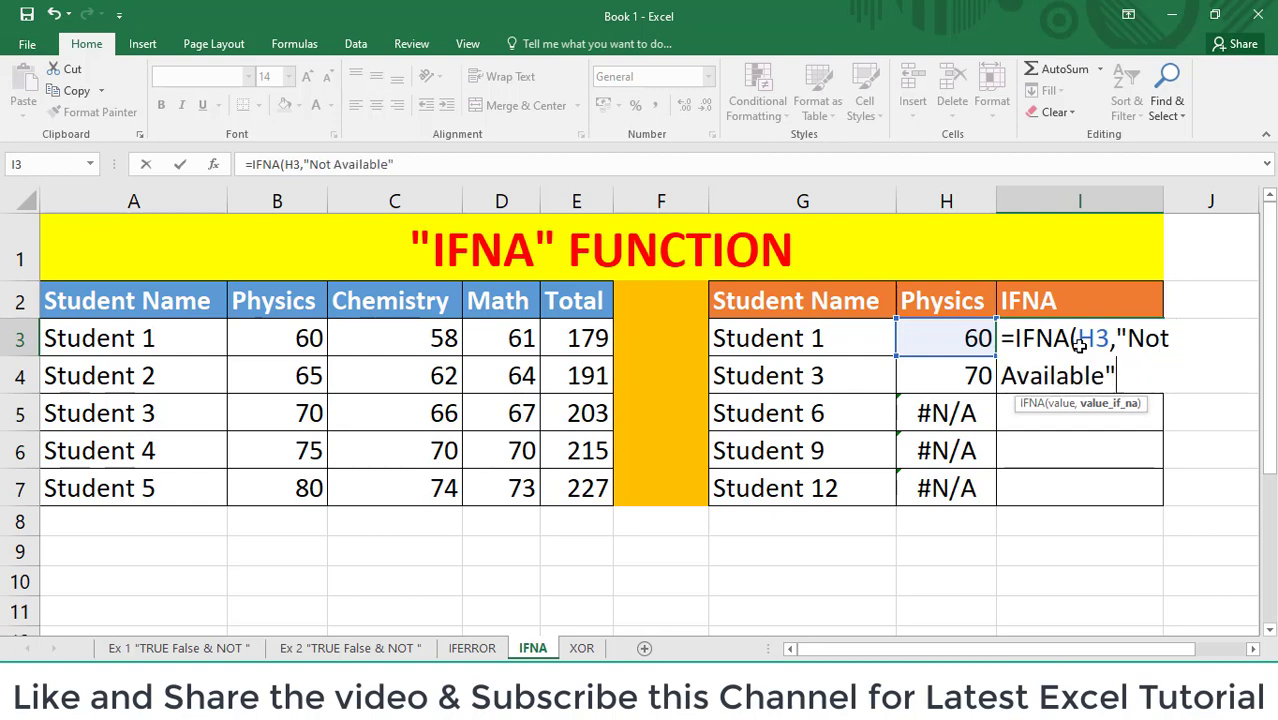
{"action": "type", "text": ")"}
{"action": "key", "text": "Return"}
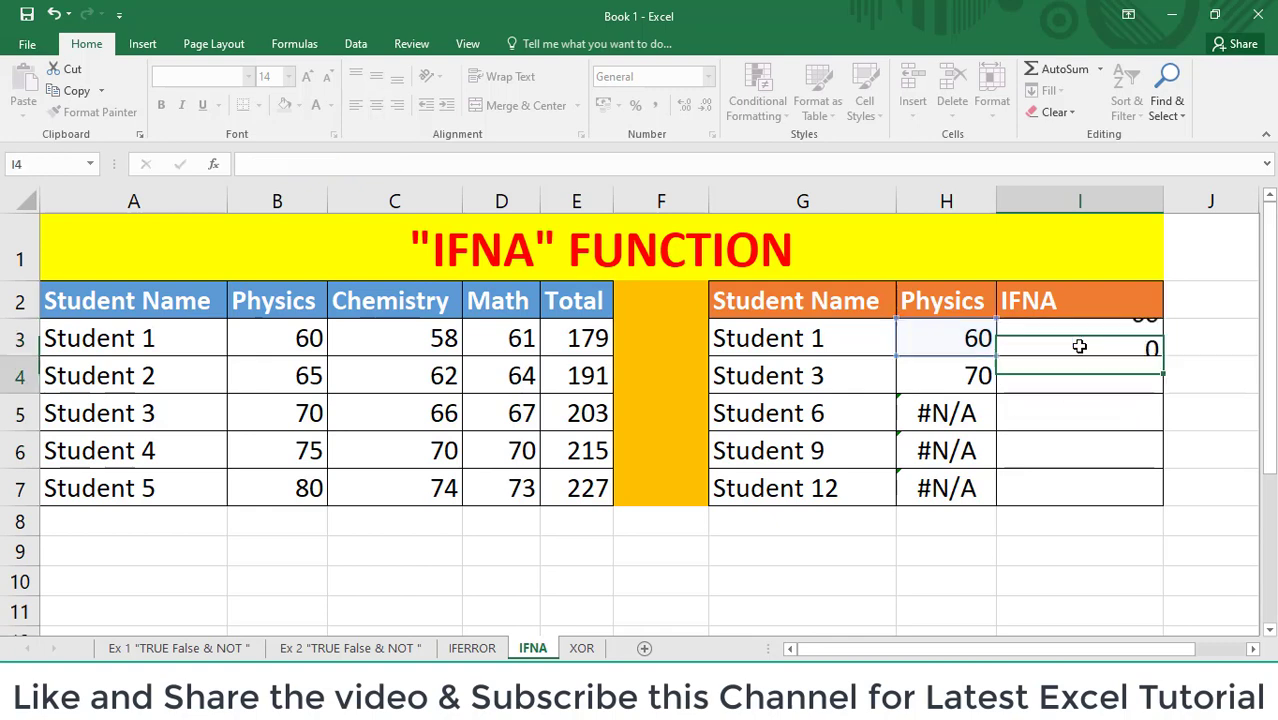
Copy the "Not Available" IFNA formula from I3 down through I7.
{"action": "left_click", "coordinate": [1080, 345]}
{"action": "key", "text": "ctrl+c"}
{"action": "key", "text": "Left"}
{"action": "key", "text": "ctrl+Down"}
{"action": "key", "text": "Right"}
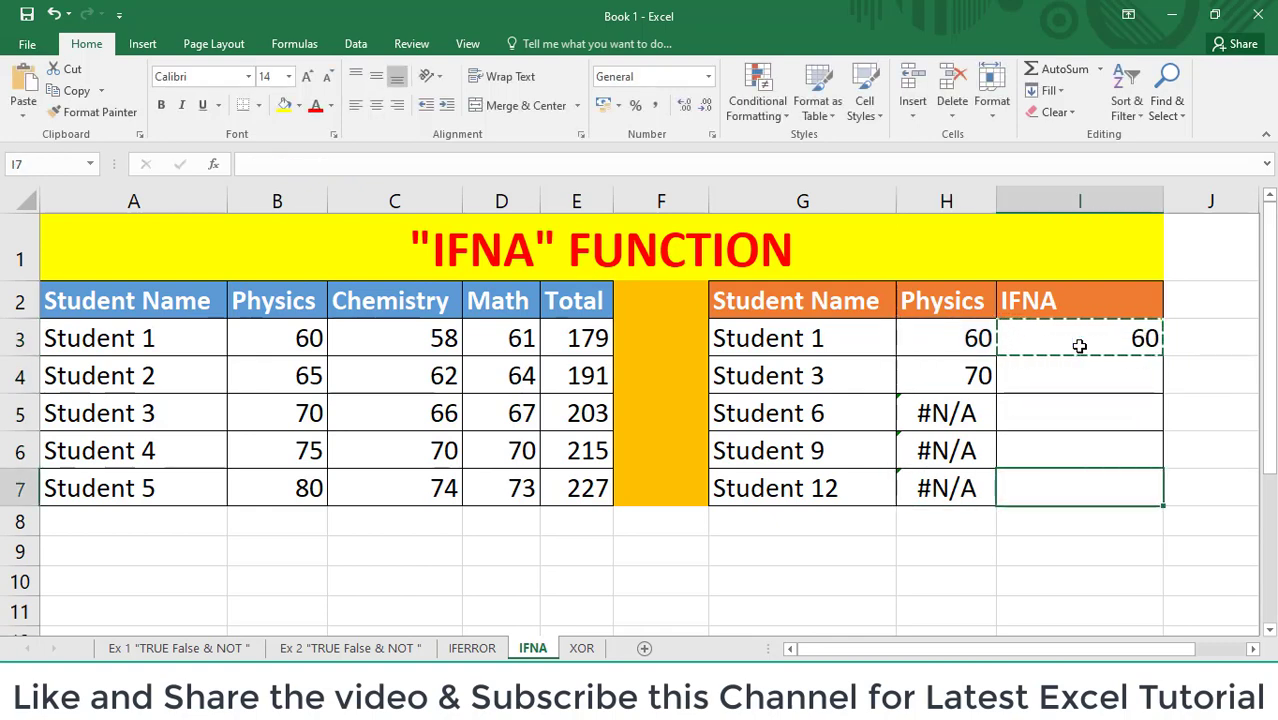
{"action": "key", "text": "ctrl+shift+Up"}
{"action": "key", "text": "ctrl+v"}
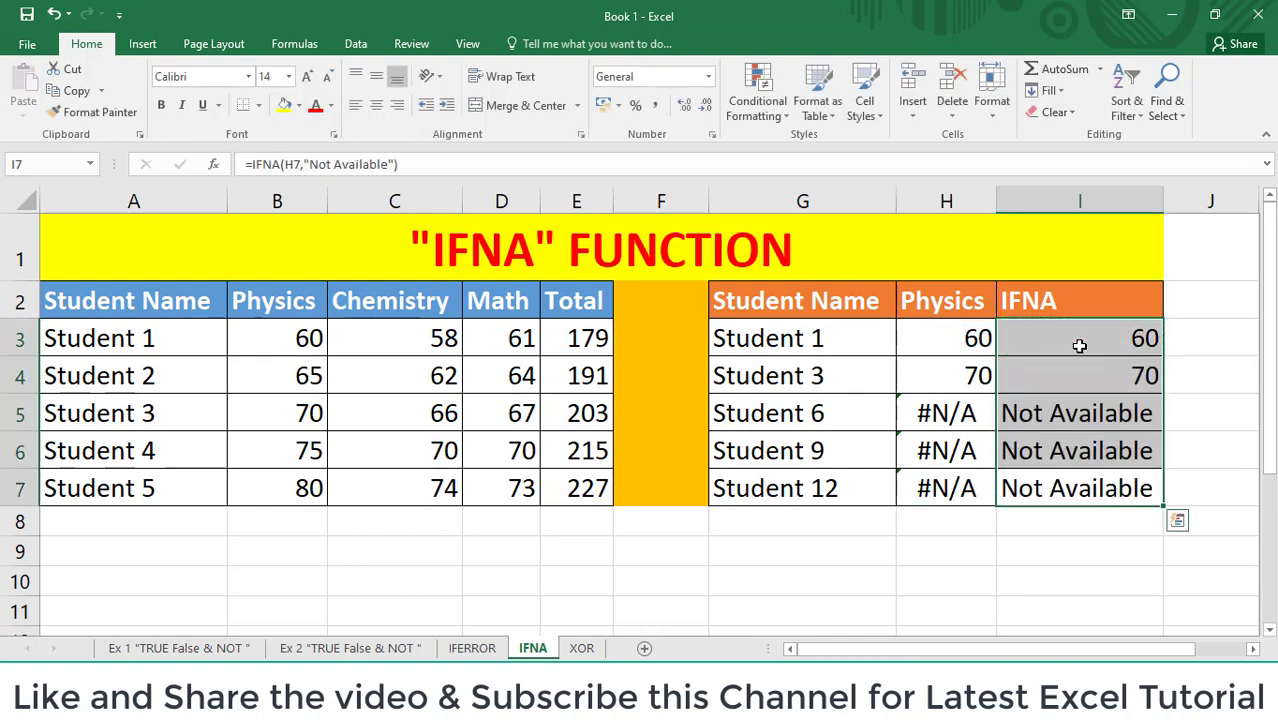
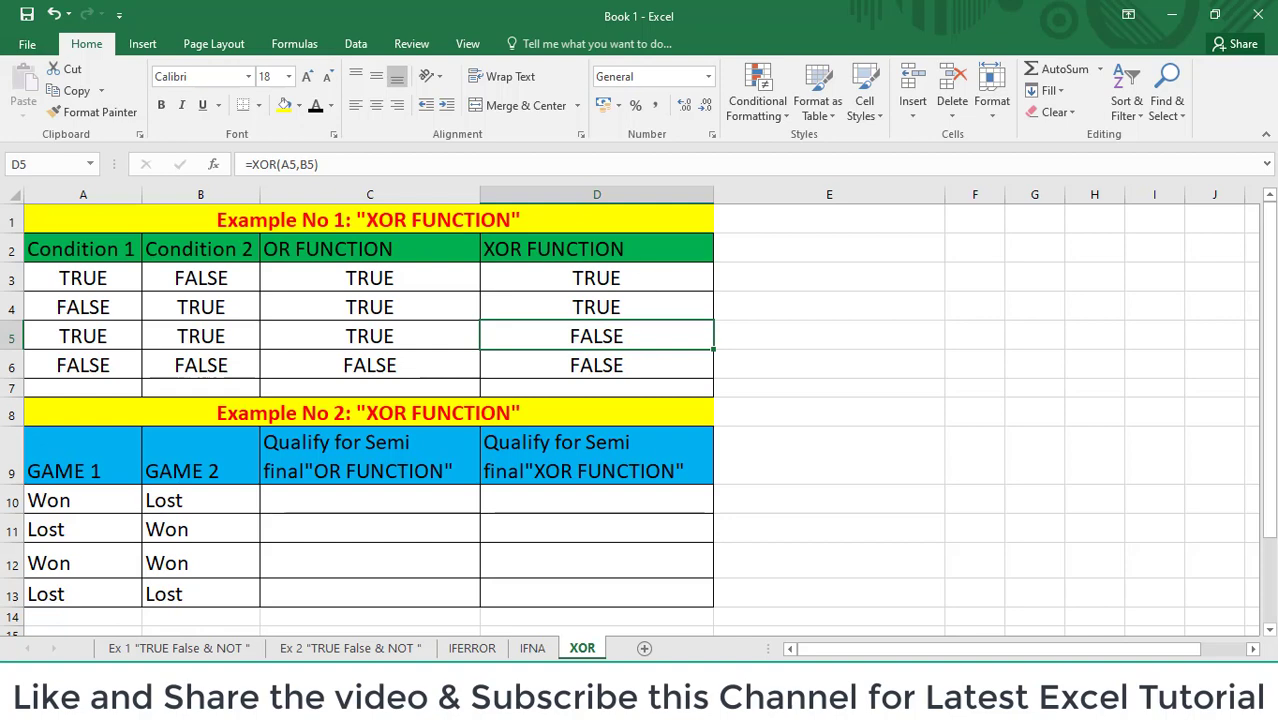
Start an IF formula in C10 with the logical test OR(A10="won",B10="won").
{"action": "left_click", "coordinate": [333, 508]}
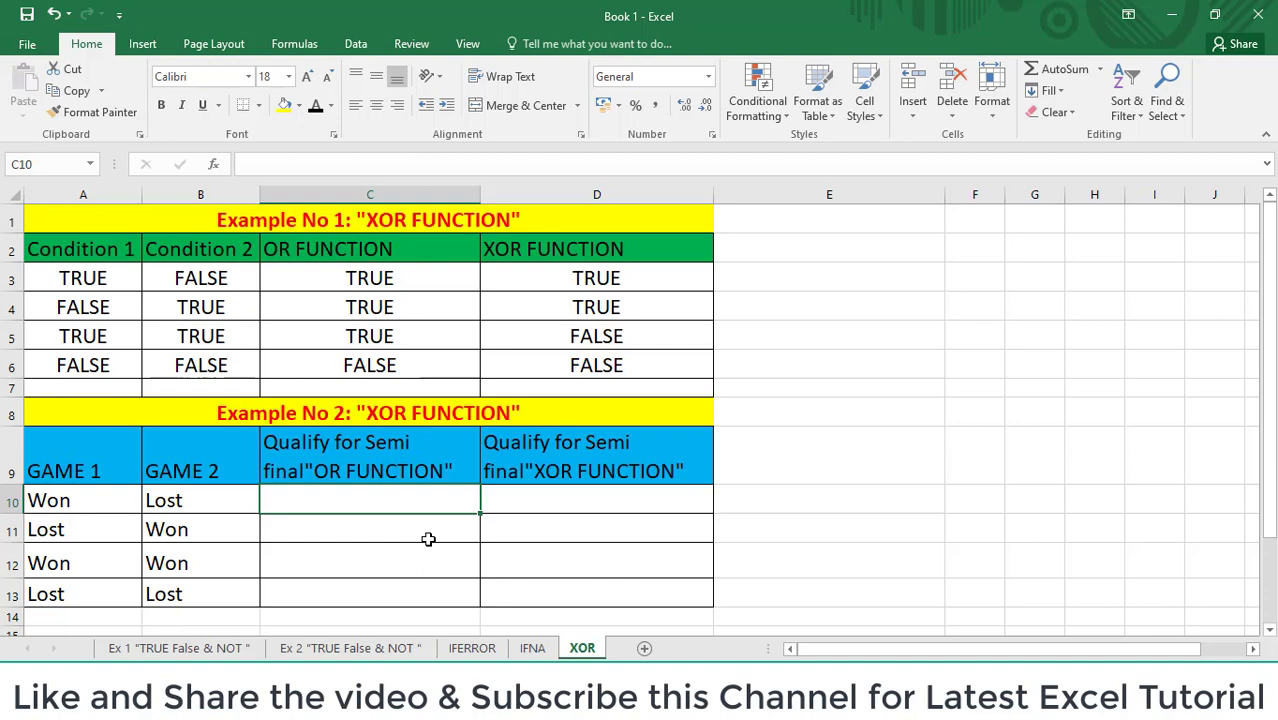
{"action": "type", "text": "=IF("}
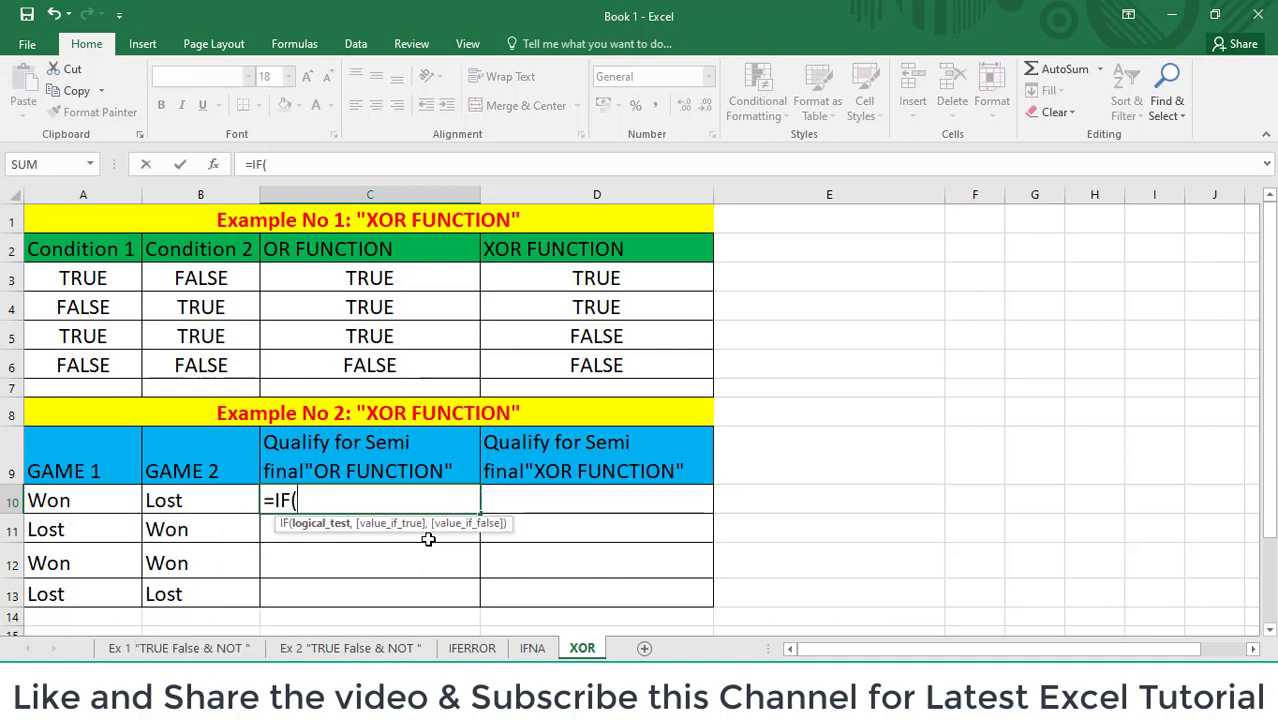
{"action": "type", "text": "or("}
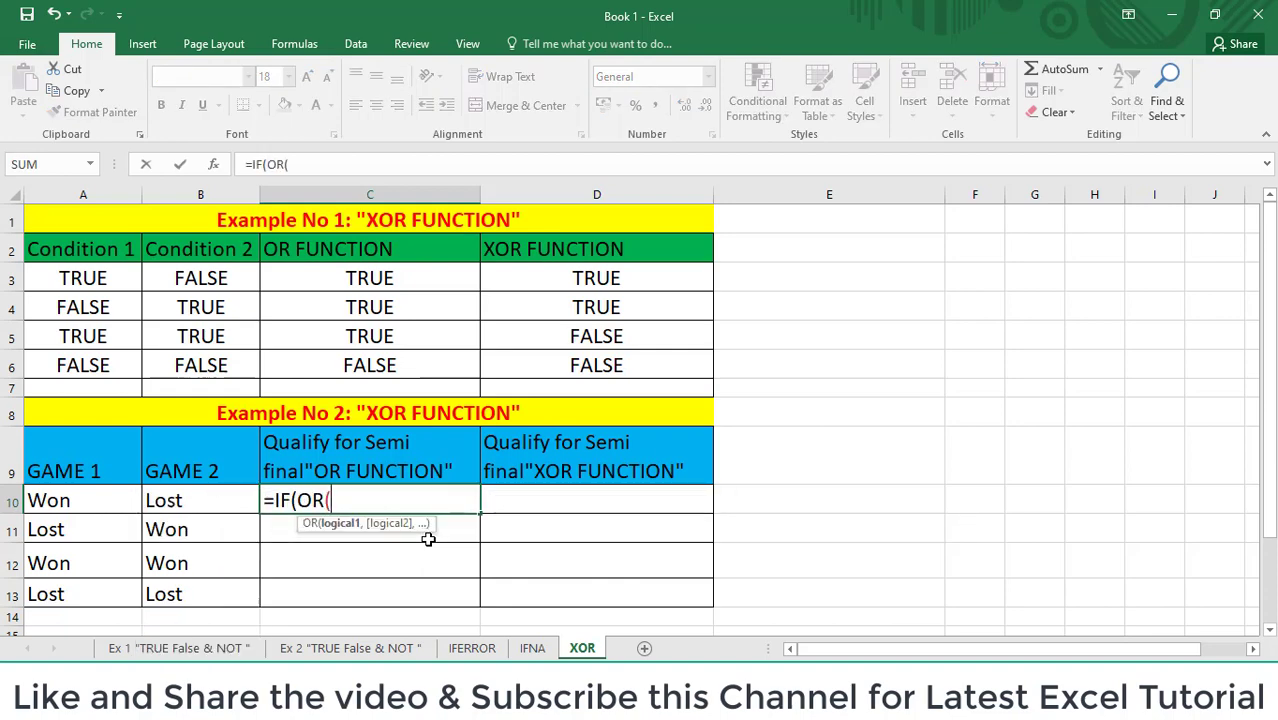
{"action": "left_click", "coordinate": [36, 500]}
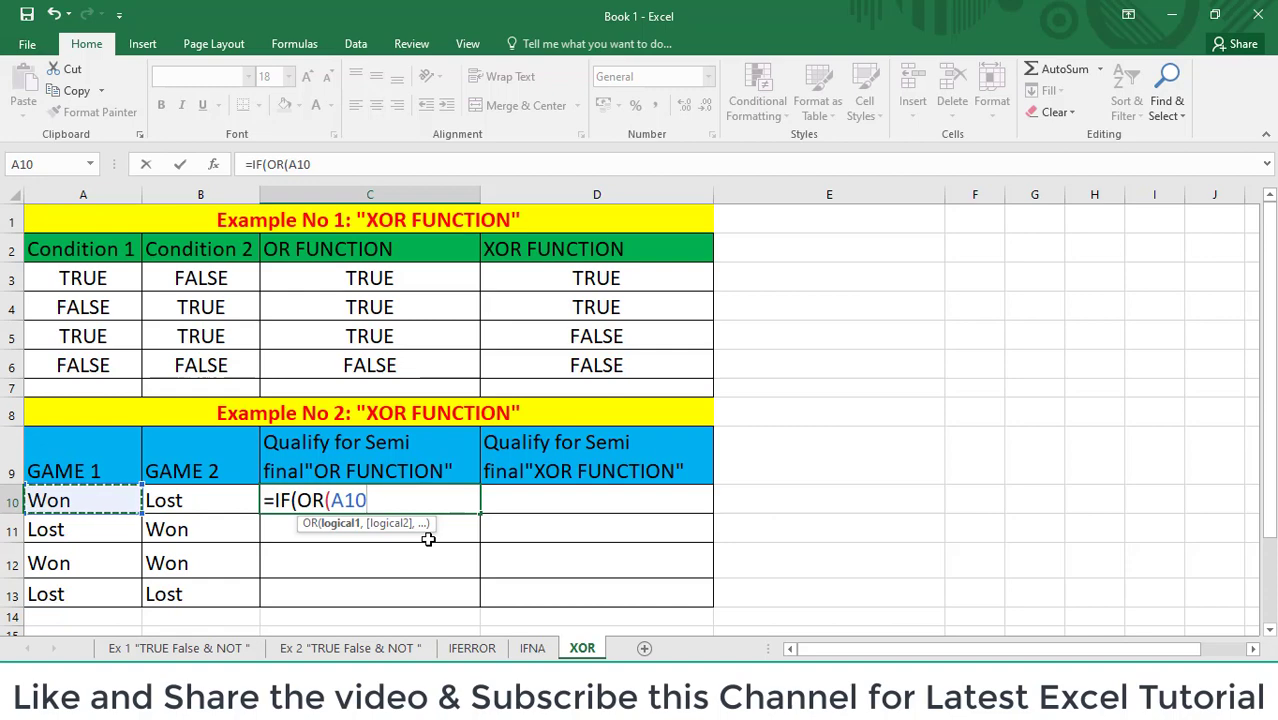
{"action": "type", "text": "="}
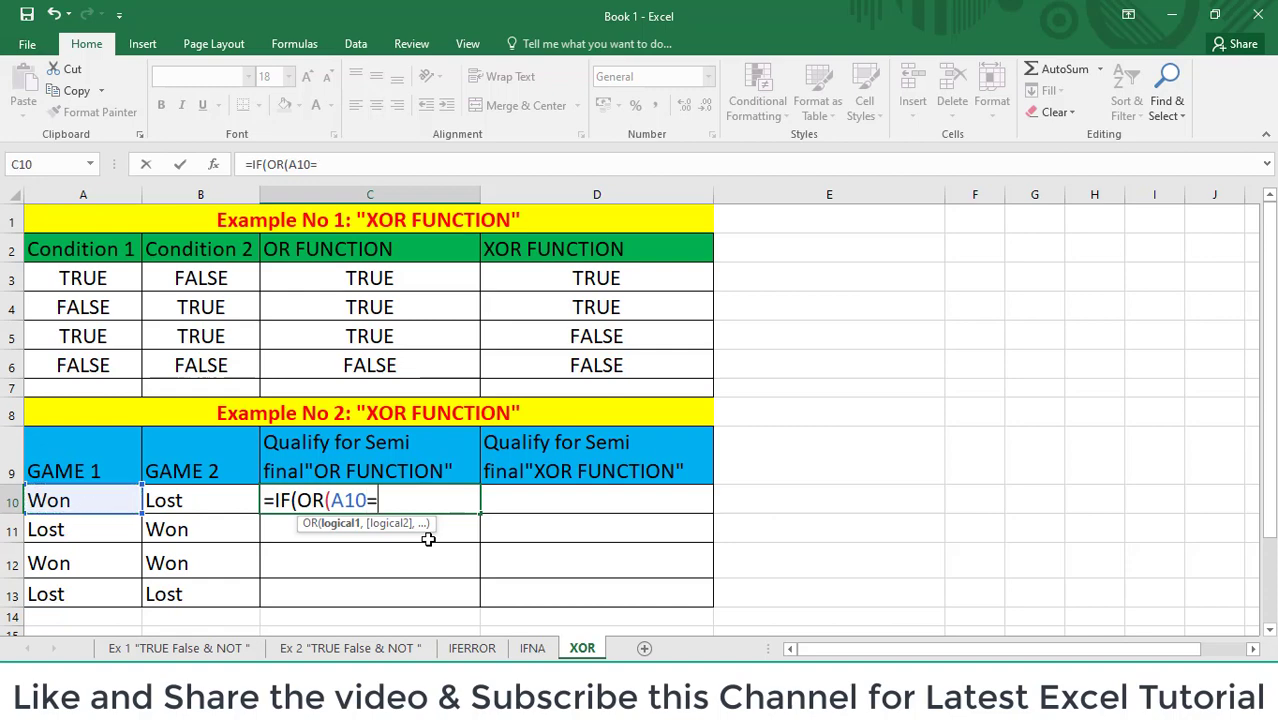
{"action": "type", "text": "\"won\""}
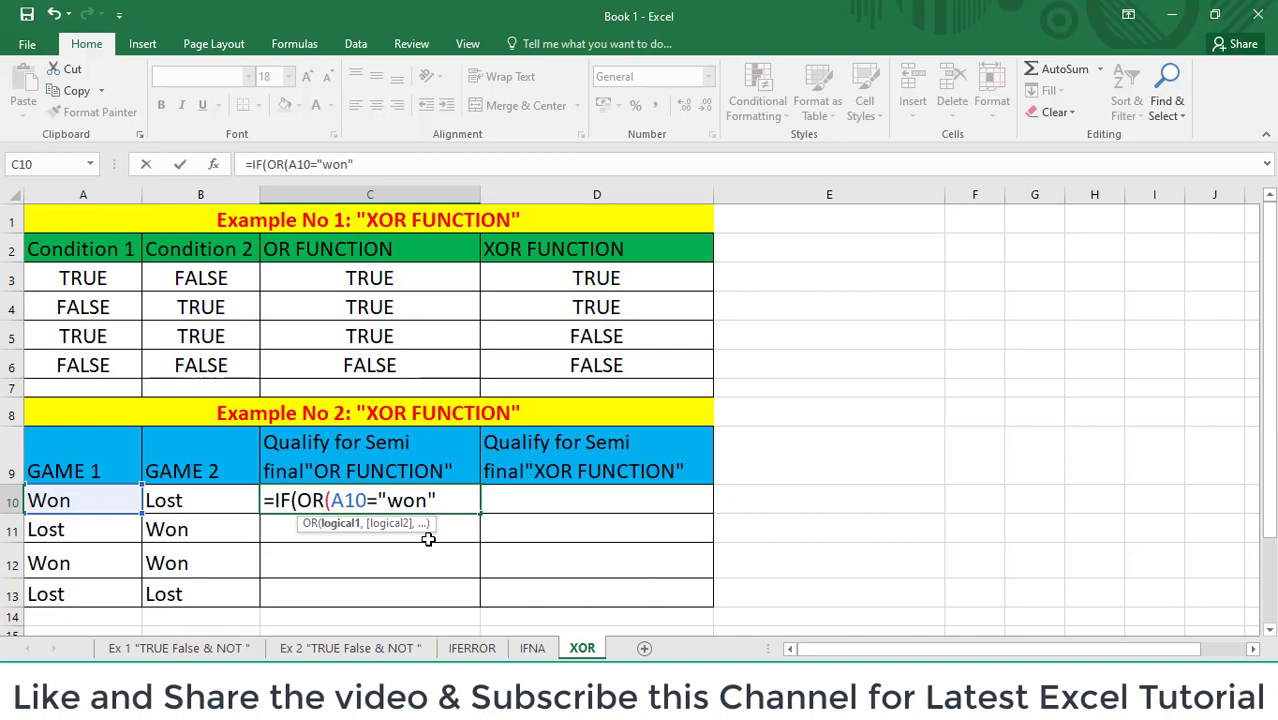
{"action": "type", "text": ","}
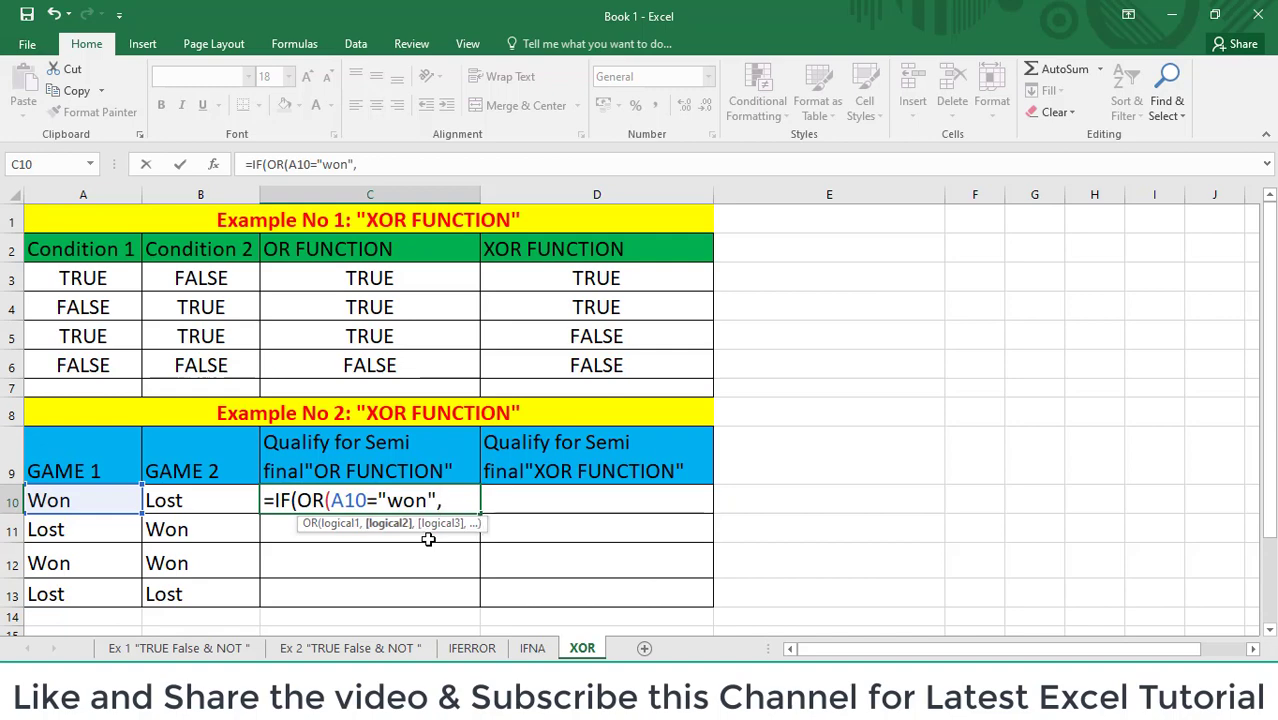
{"action": "key", "text": "Left"}
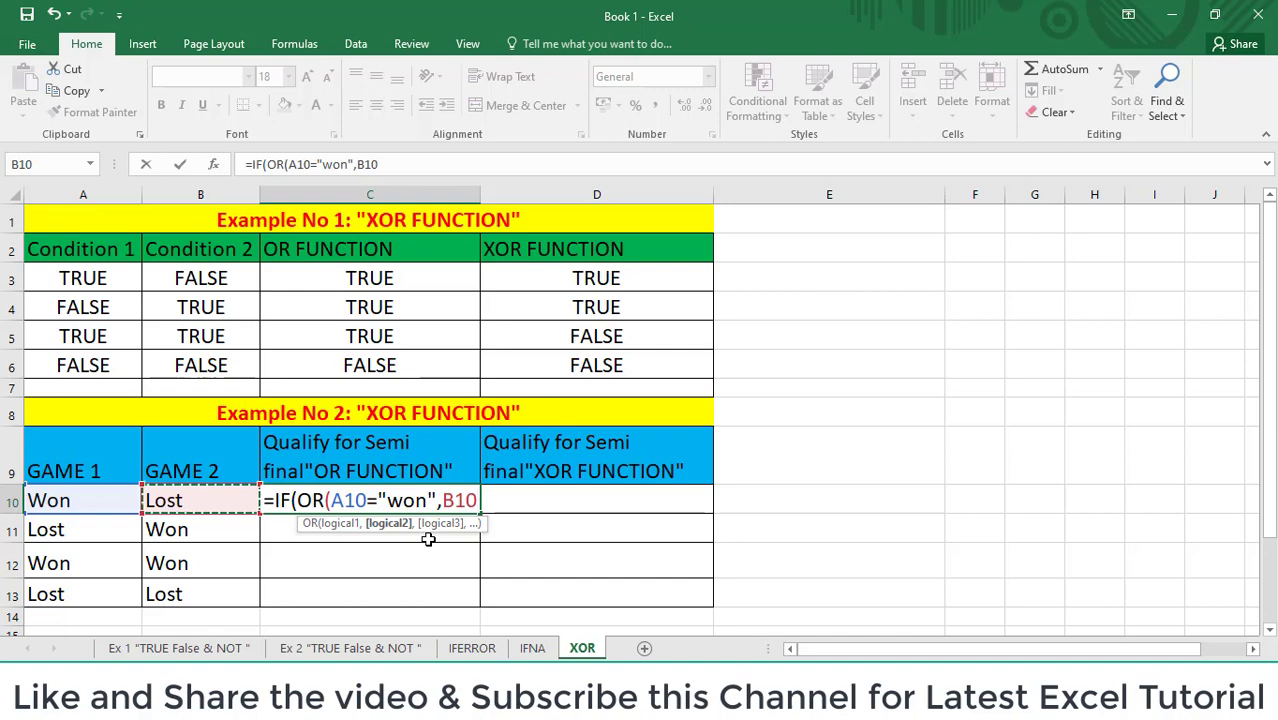
{"action": "type", "text": "=Won"}
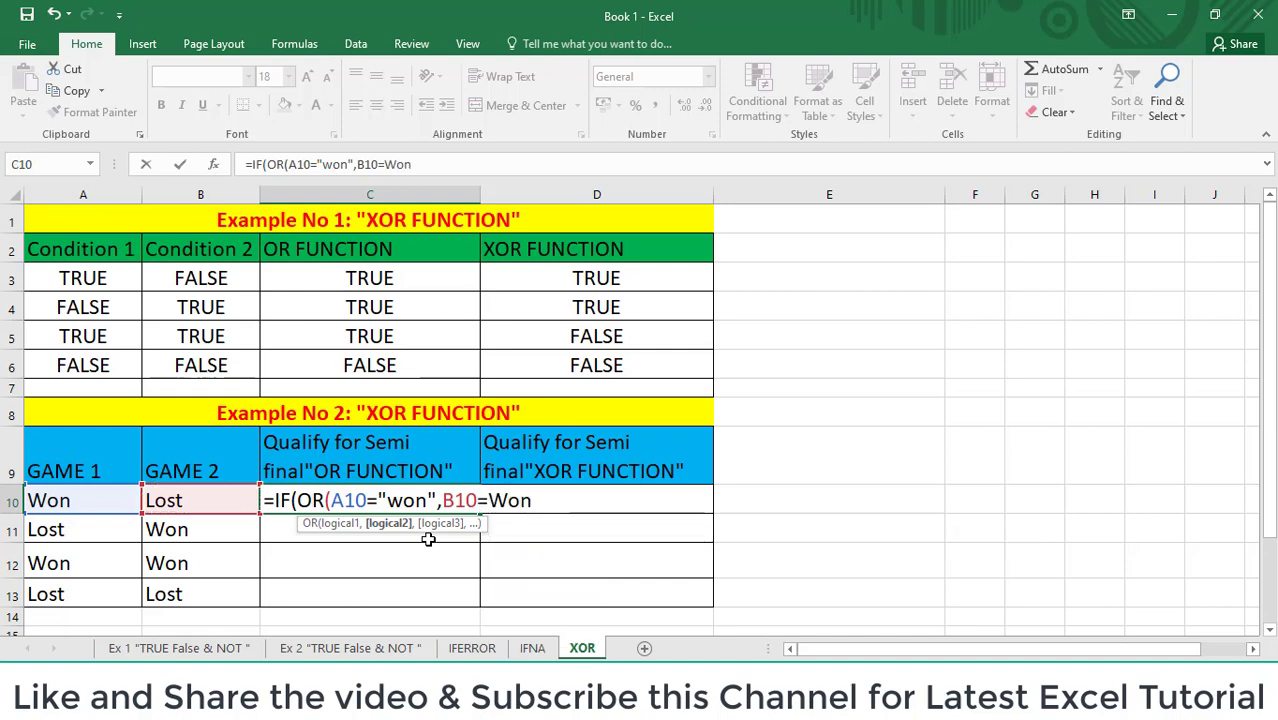
{"action": "key", "text": "BackSpace"}
{"action": "key", "text": "BackSpace"}
{"action": "key", "text": "BackSpace"}
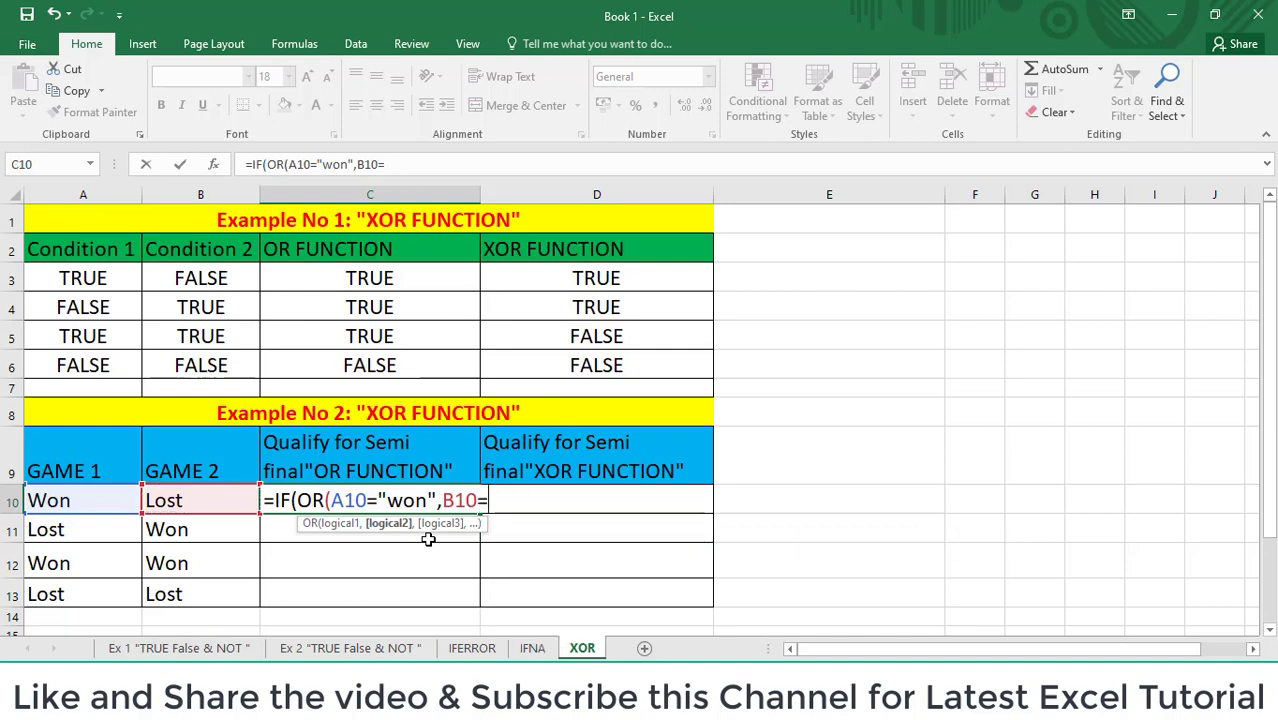
{"action": "type", "text": "\"won\")"}
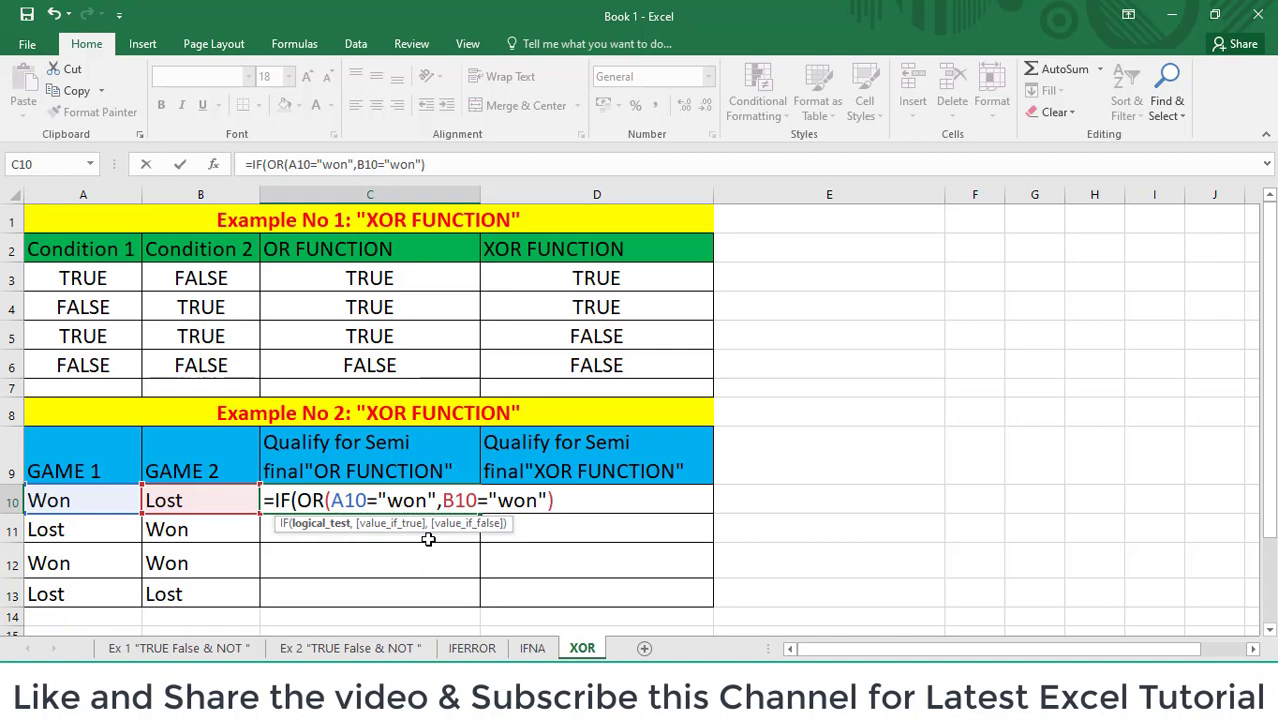
Complete the C10 formula to return "Yes" when the OR test is true and "No" otherwise, and enter it.
{"action": "type", "text": ","}
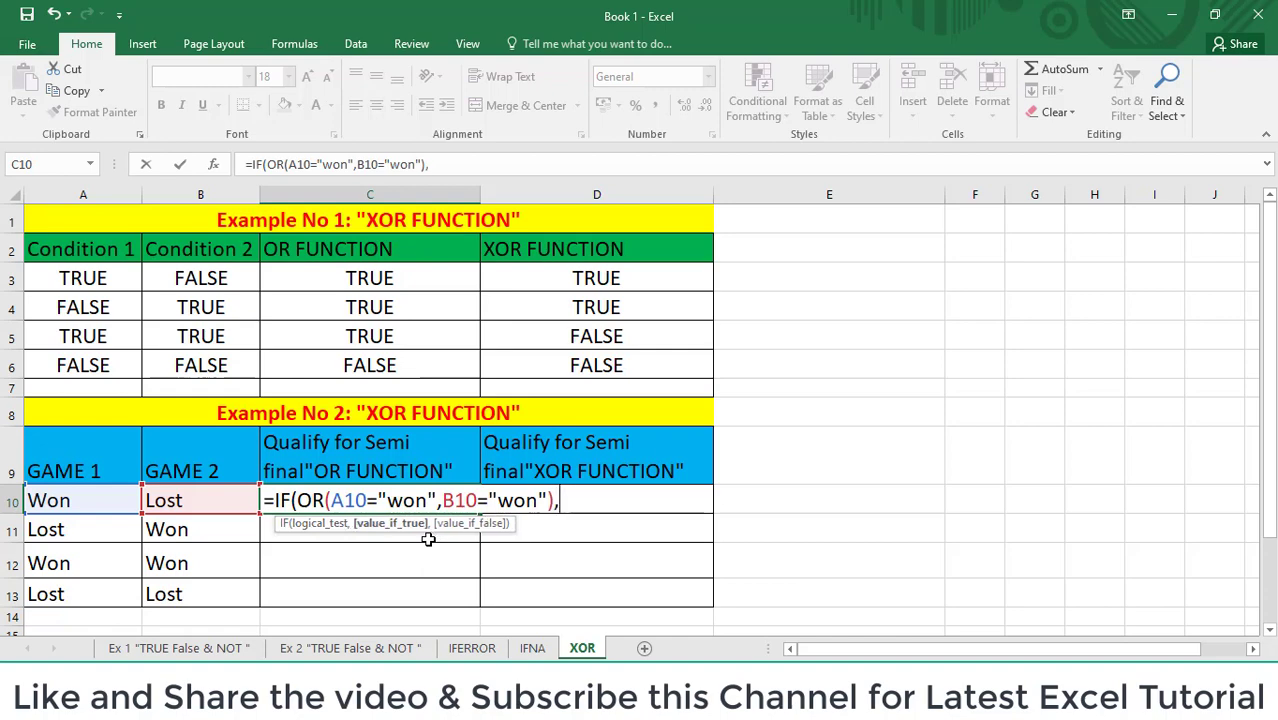
{"action": "type", "text": "\"Yes\""}
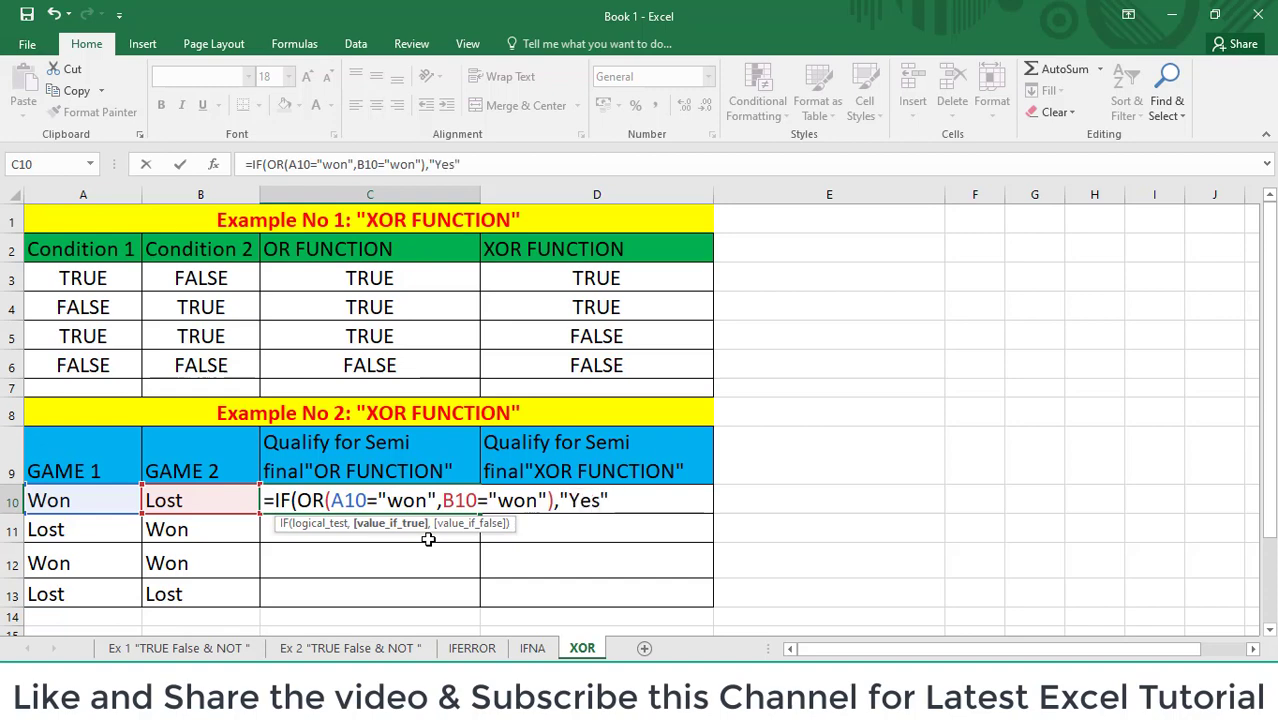
{"action": "type", "text": ",\""}
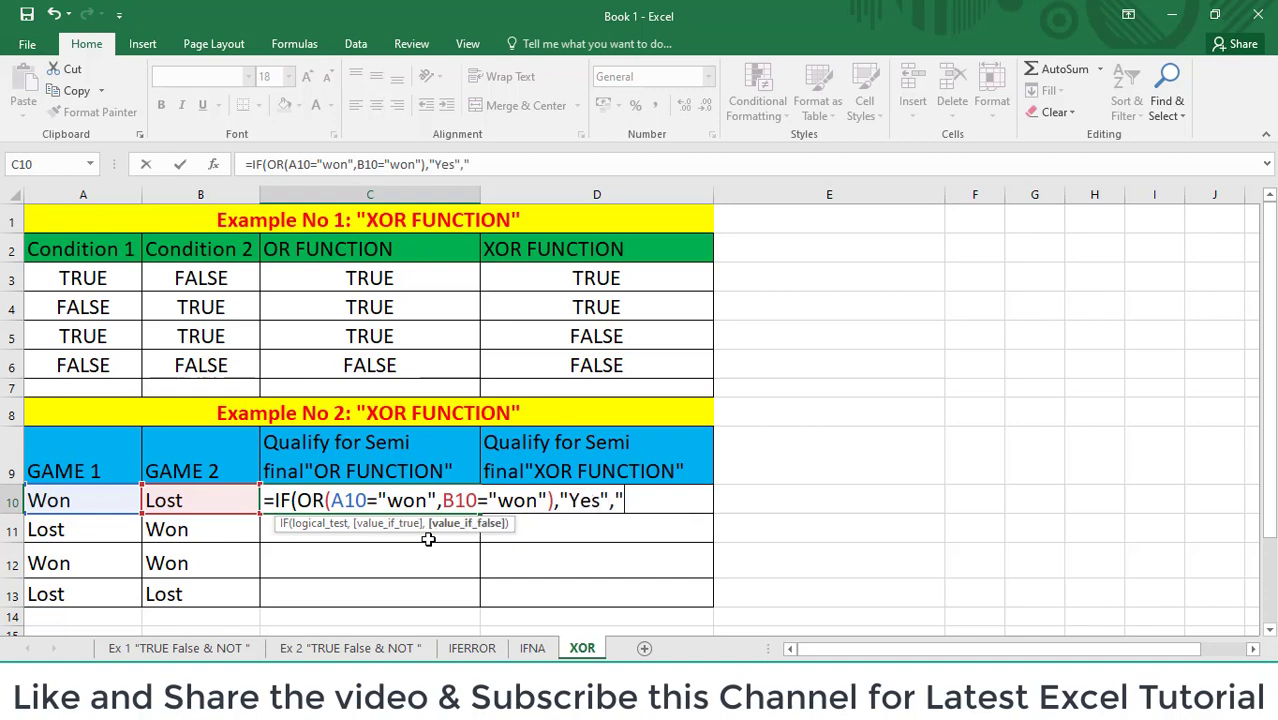
{"action": "type", "text": "No\")"}
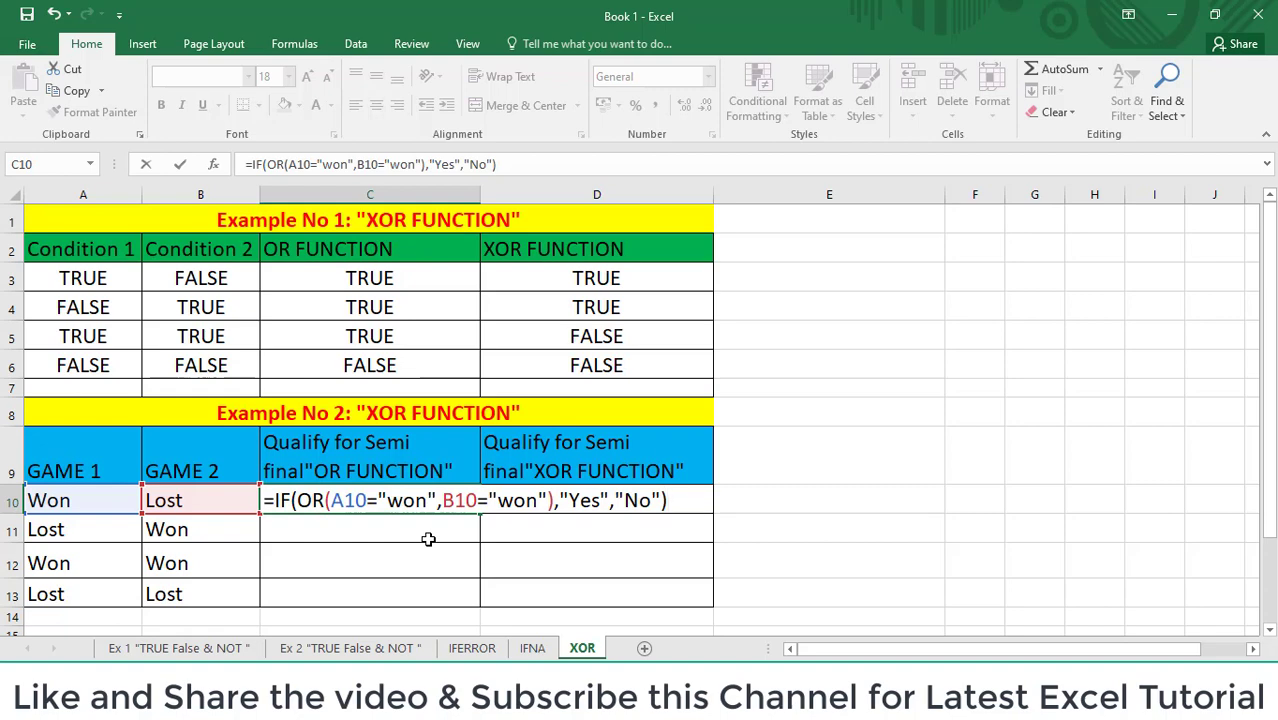
{"action": "key", "text": "Return"}
Copy the OR qualification formula from C10 down through C13.
{"action": "key", "text": "Up"}
{"action": "key", "text": "ctrl+c"}
{"action": "key", "text": "Left"}
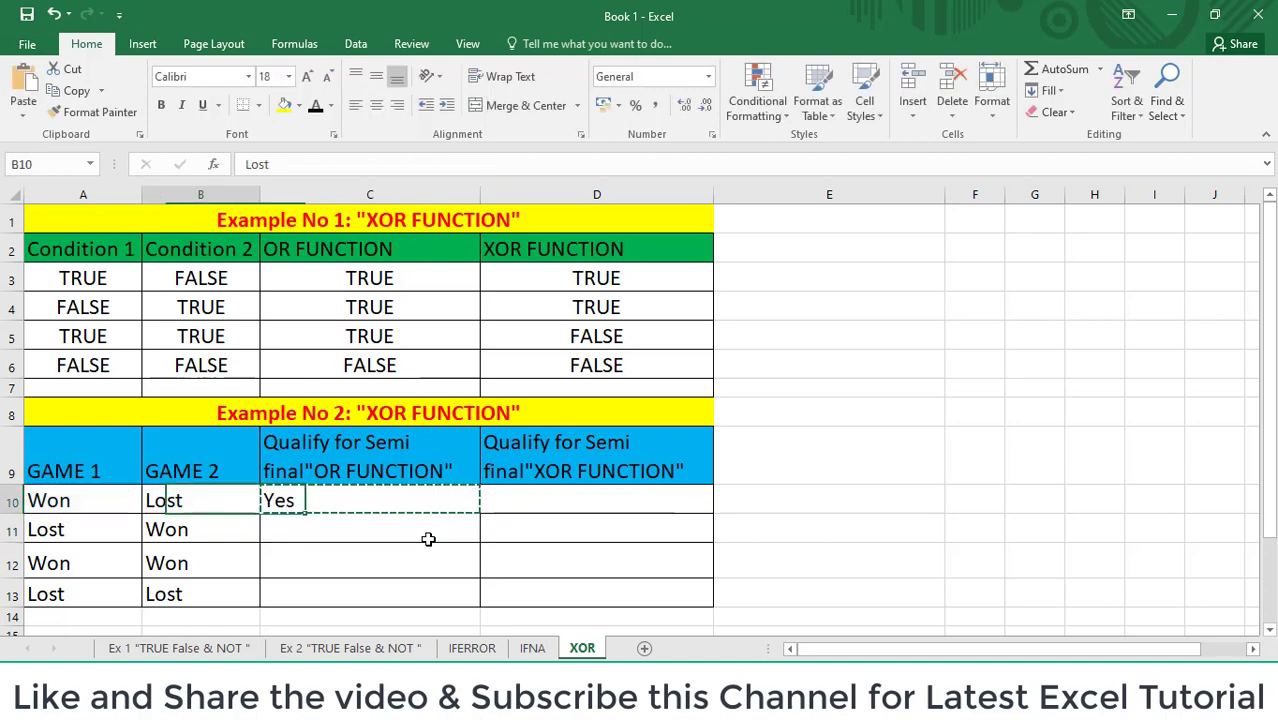
{"action": "key", "text": "Down"}
{"action": "key", "text": "Down"}
{"action": "key", "text": "Down"}
{"action": "key", "text": "Right"}
{"action": "key", "text": "shift+Up"}
{"action": "key", "text": "shift+Up"}
{"action": "key", "text": "shift+Up"}
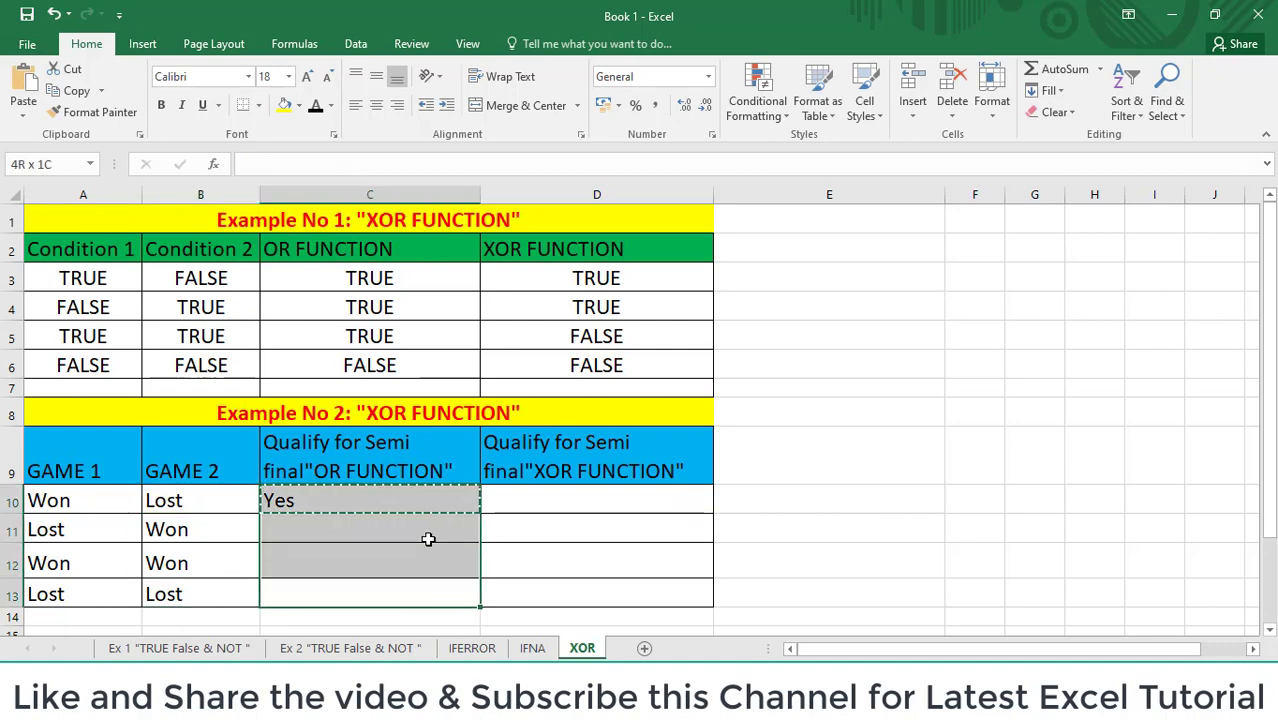
{"action": "key", "text": "ctrl+v"}
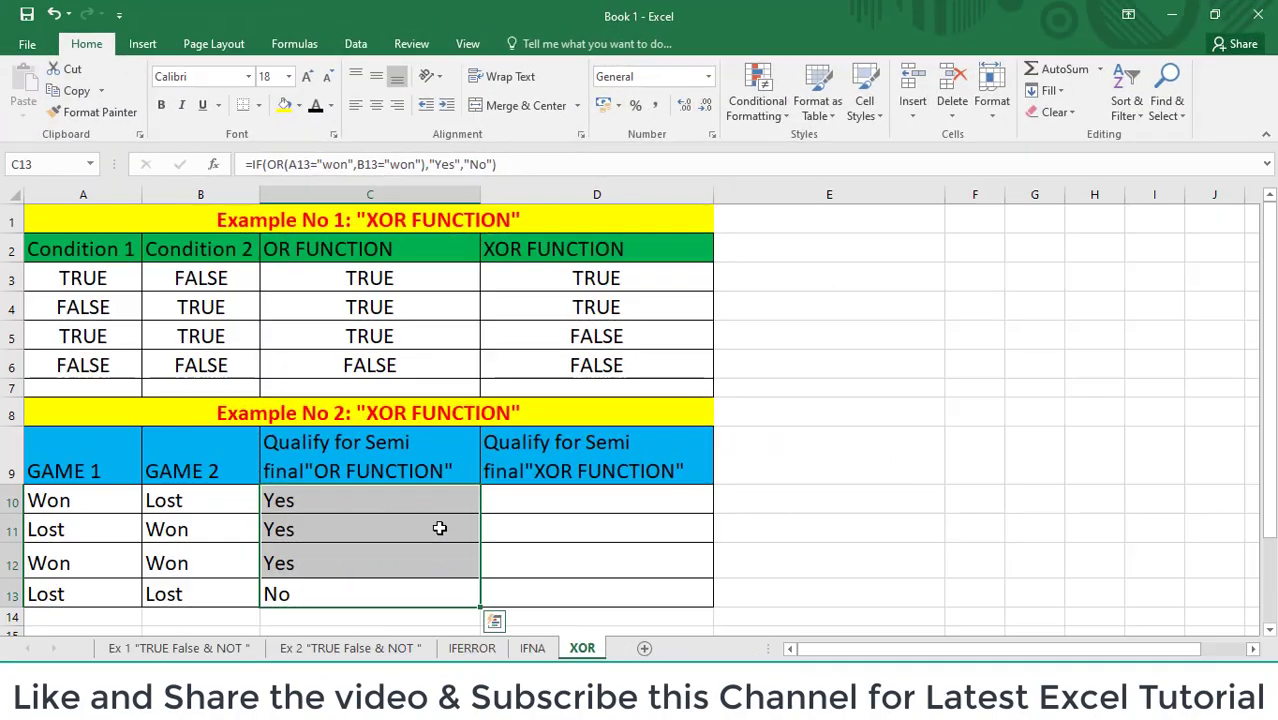
Start an IF formula in D10 with the logical test XOR(A10="won",B10="won").
{"action": "left_click", "coordinate": [538, 501]}
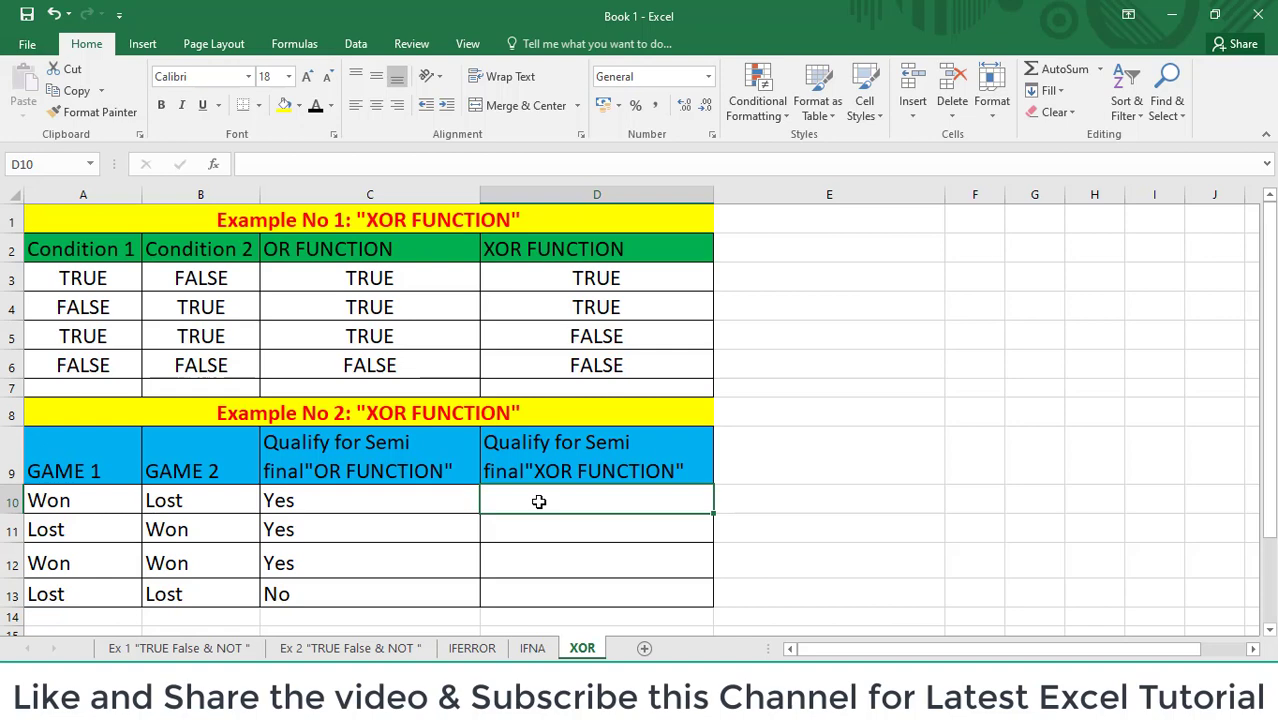
{"action": "type", "text": "=if"}
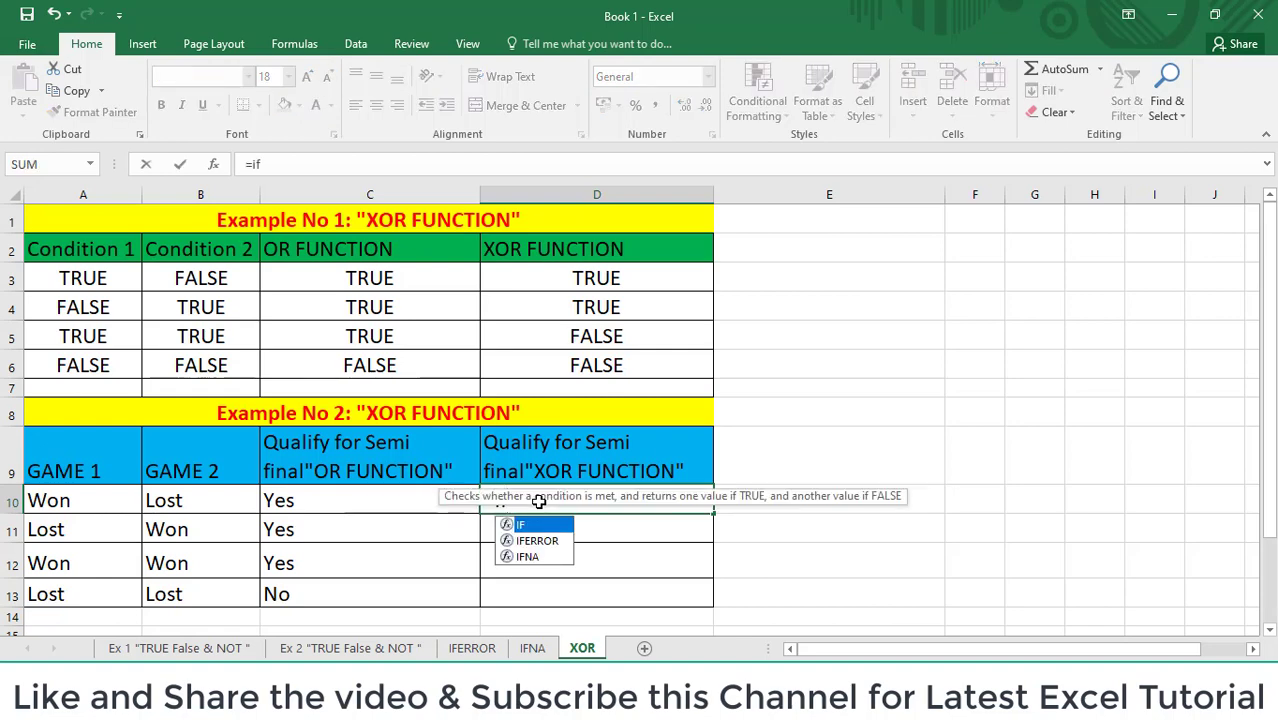
{"action": "key", "text": "Tab"}
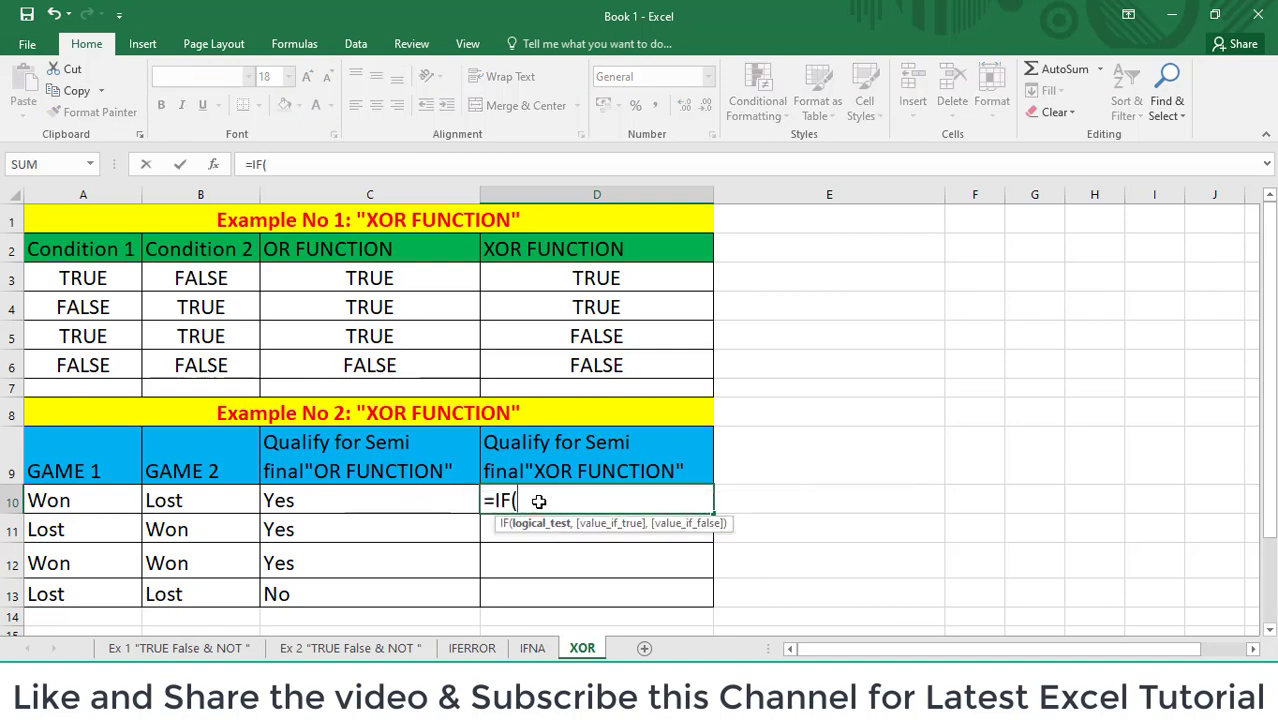
{"action": "type", "text": "xor"}
{"action": "key", "text": "Tab"}
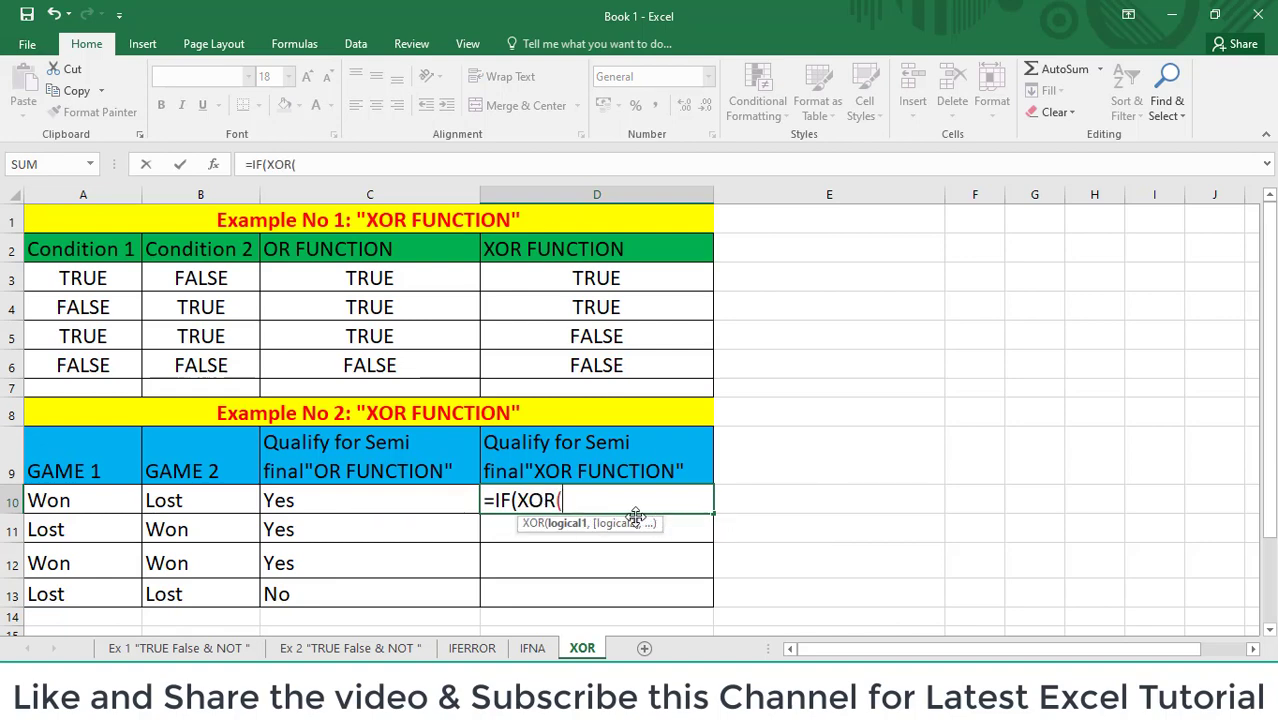
{"action": "left_click", "coordinate": [99, 500]}
{"action": "type", "text": "="}
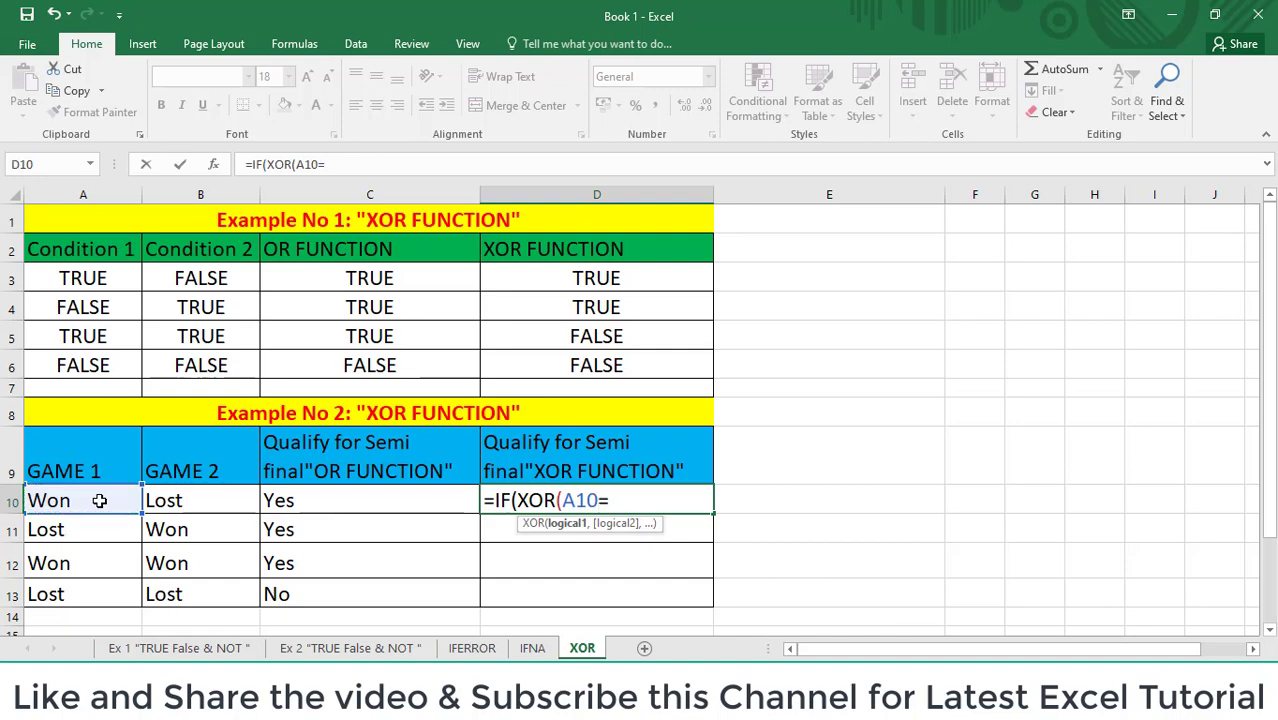
{"action": "type", "text": "\"won\","}
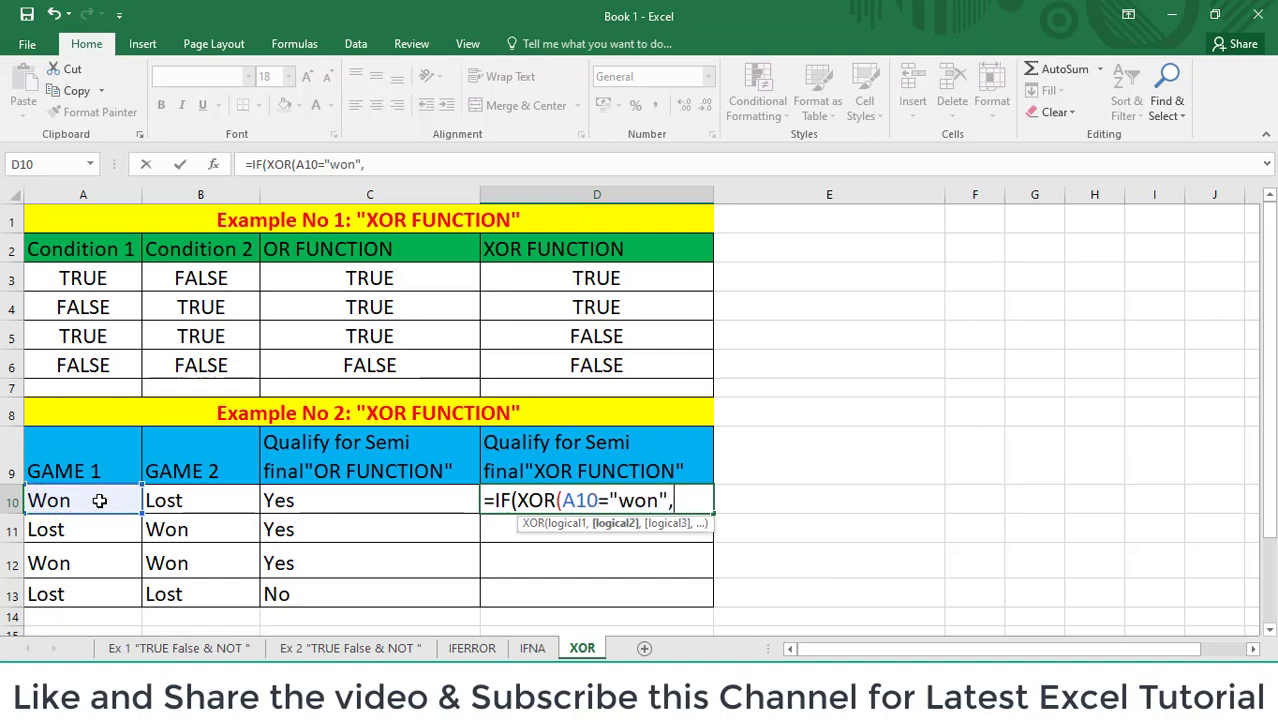
{"action": "left_click", "coordinate": [216, 498]}
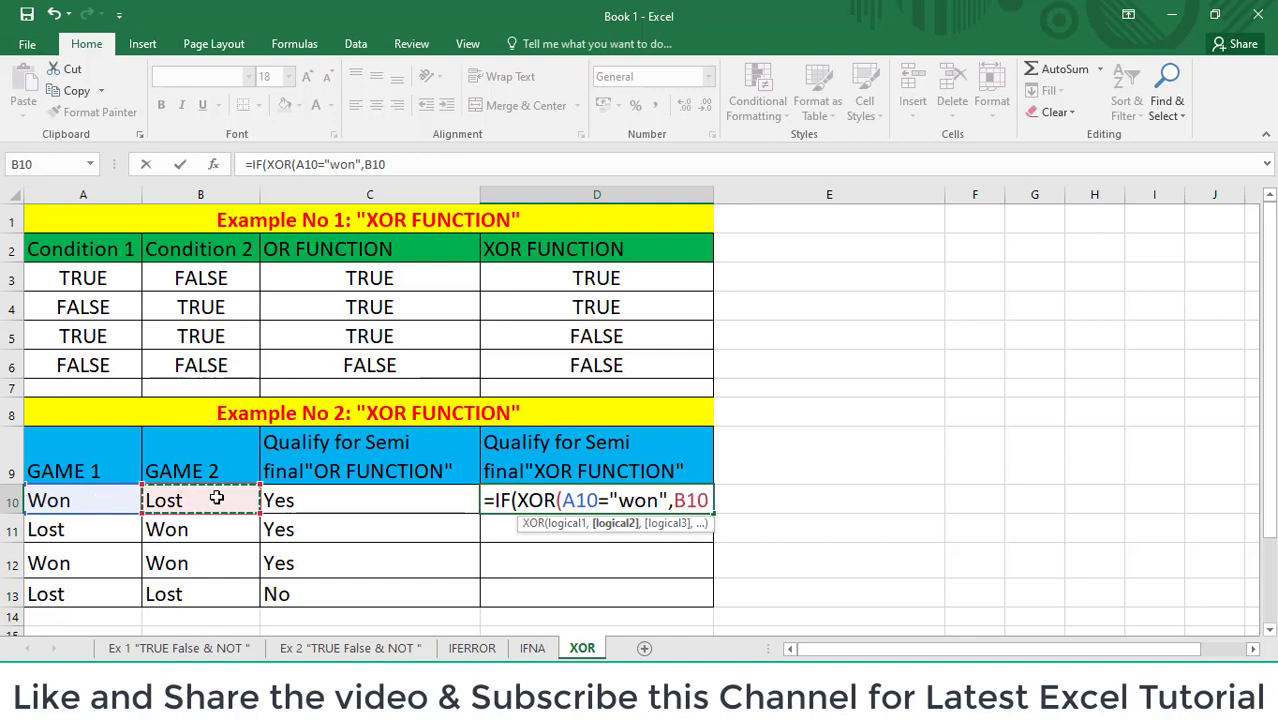
{"action": "type", "text": "=\"wo"}
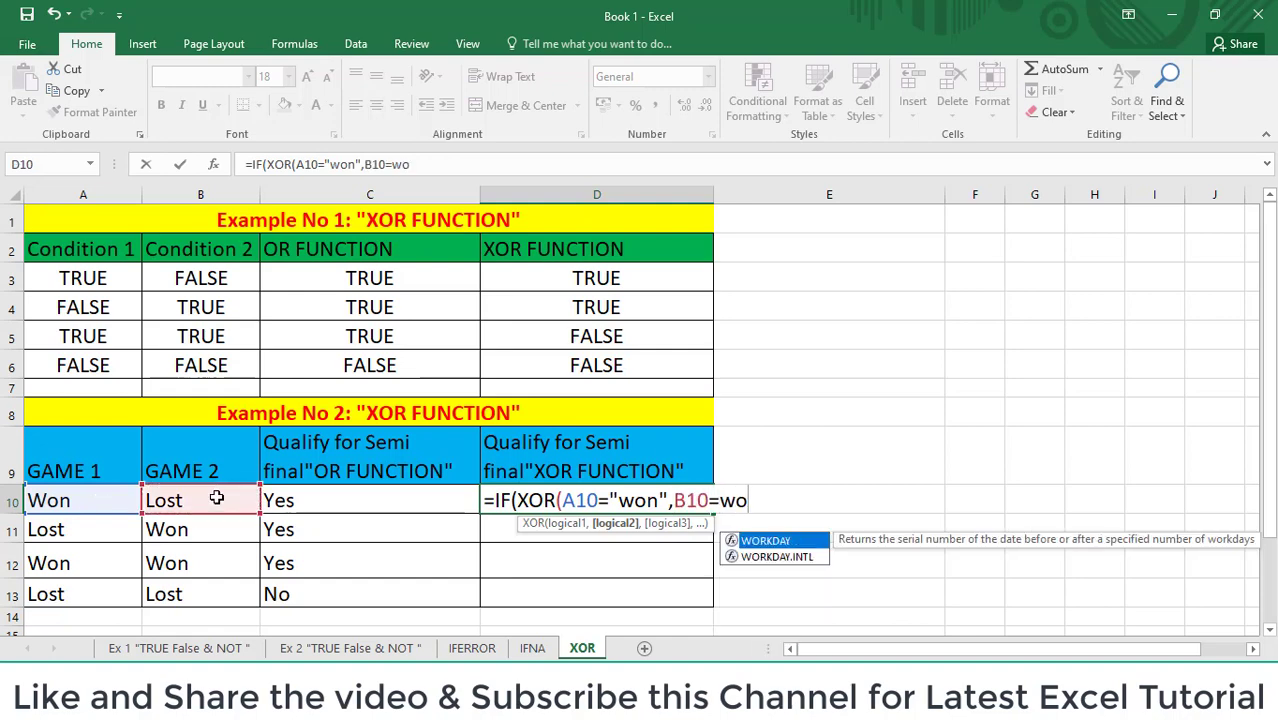
{"action": "key", "text": "BackSpace"}
{"action": "key", "text": "BackSpace"}
{"action": "type", "text": "\"won"}
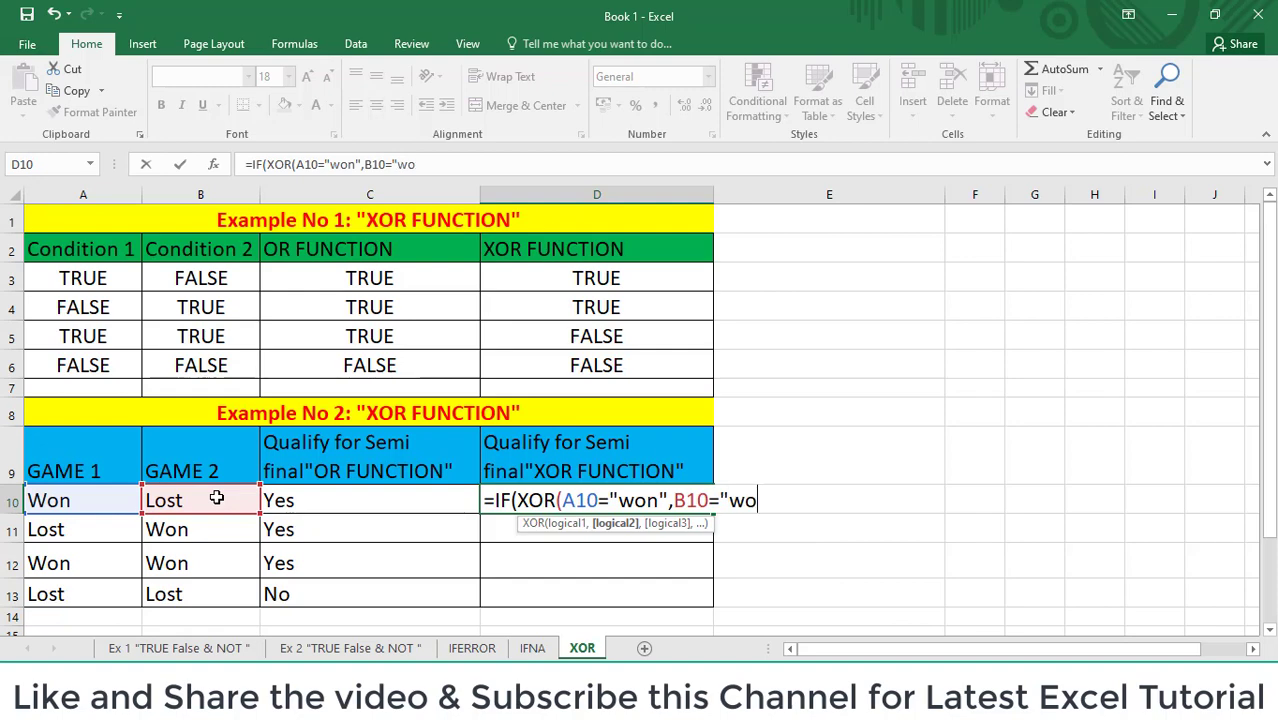
{"action": "type", "text": "\")"}
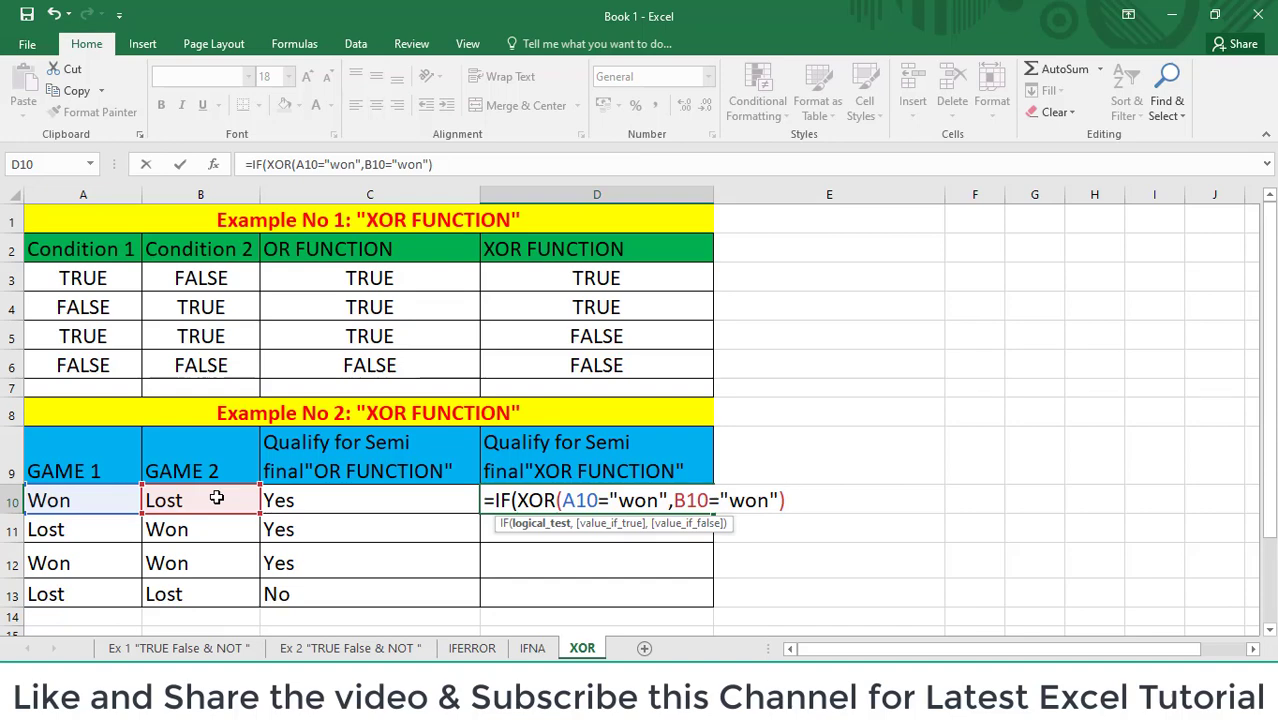
Complete the D10 formula to return "Yes" when the XOR test is true and "No" otherwise, and enter it.
{"action": "type", "text": ","}
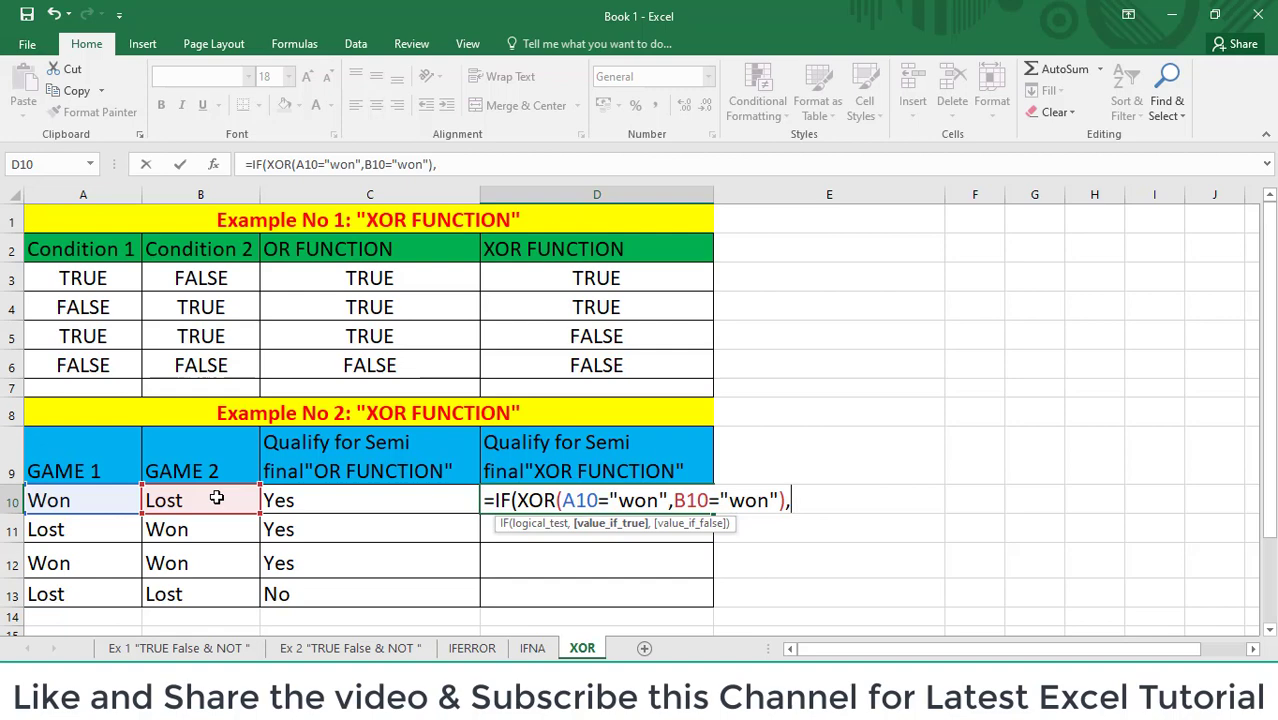
{"action": "type", "text": "\"Yes\""}
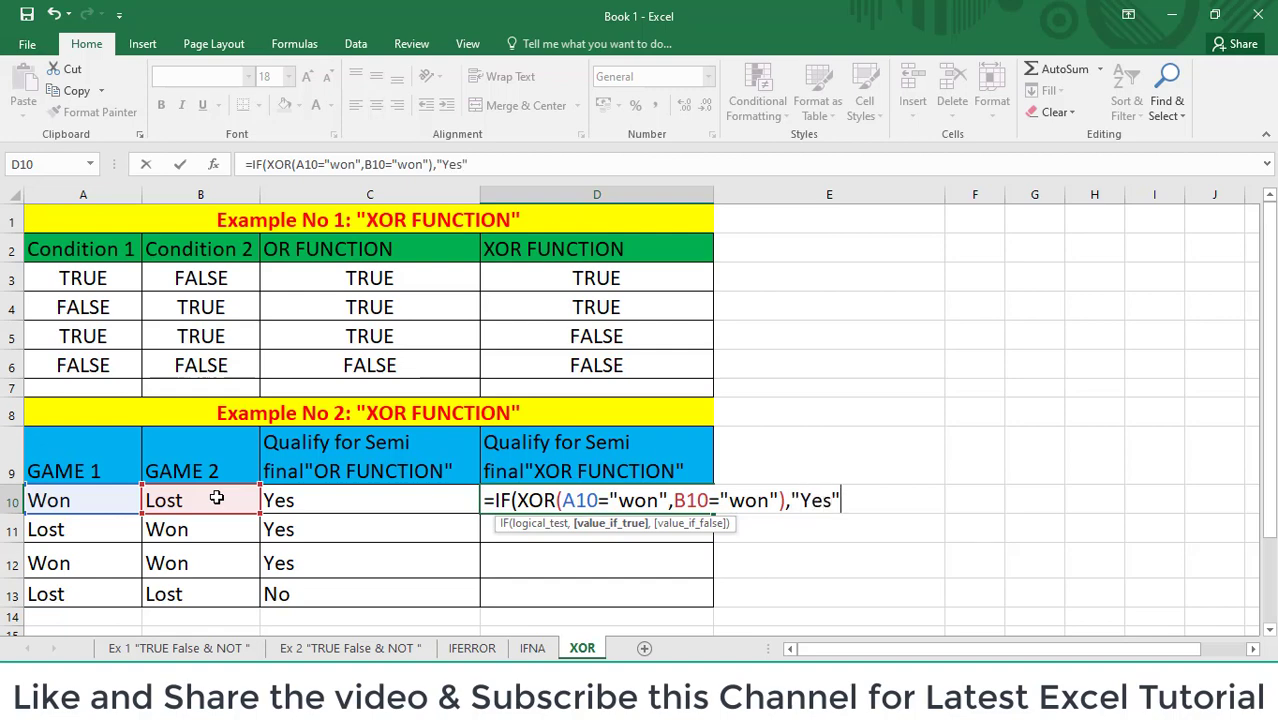
{"action": "type", "text": ","}
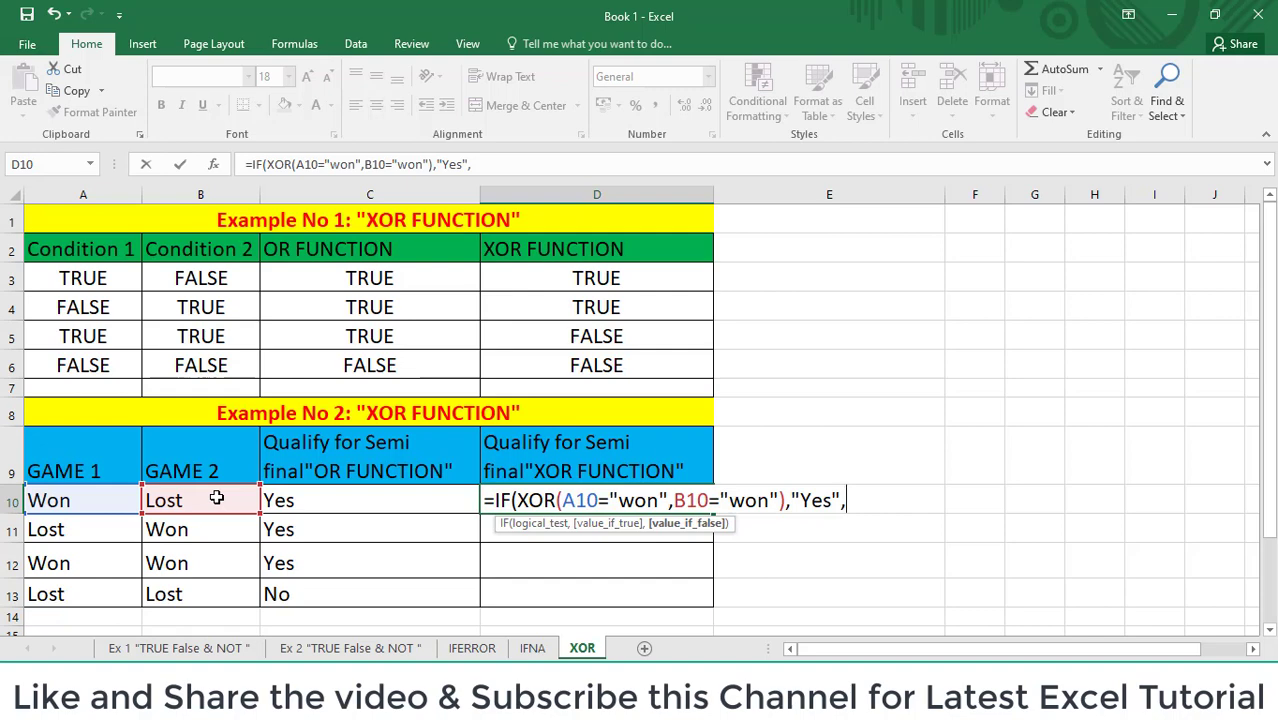
{"action": "type", "text": "\"No\")"}
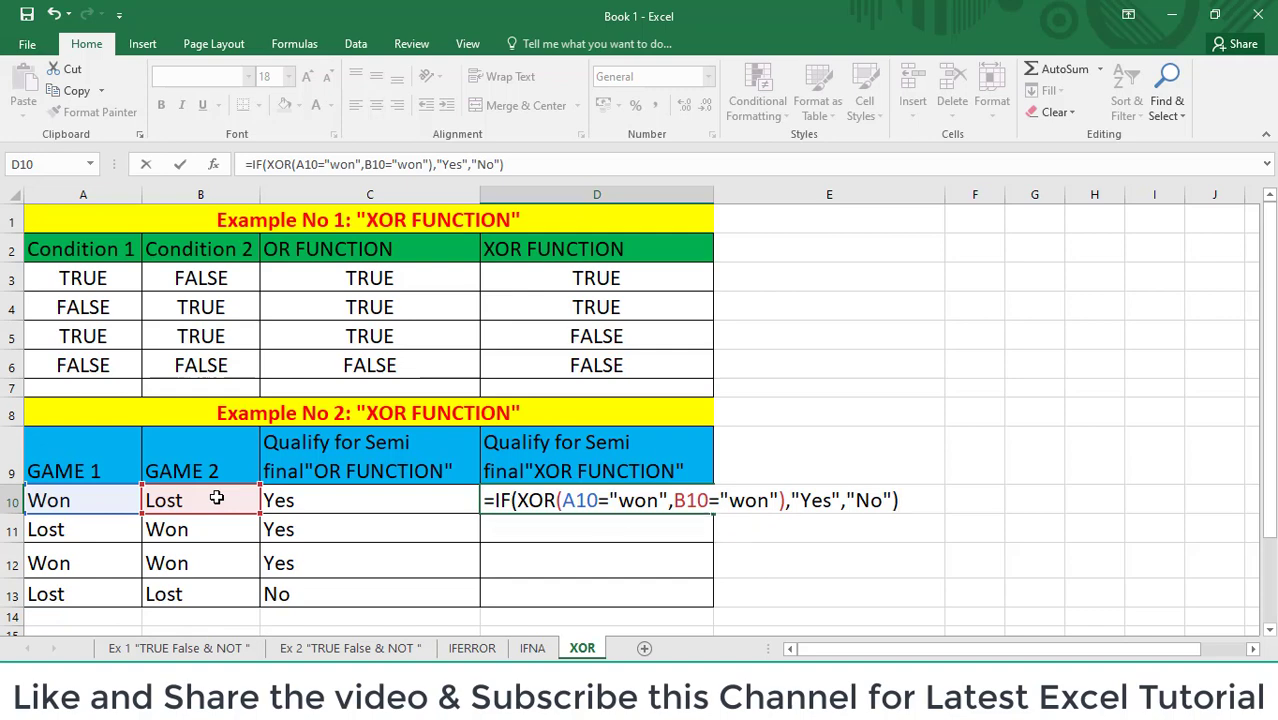
{"action": "key", "text": "Return"}
Copy the XOR qualification formula from D10 down through D13 and check row 12, where both games are won.
{"action": "key", "text": "Up"}
{"action": "key", "text": "ctrl+c"}
{"action": "key", "text": "Left"}
{"action": "key", "text": "Down"}
{"action": "key", "text": "Down"}
{"action": "key", "text": "Down"}
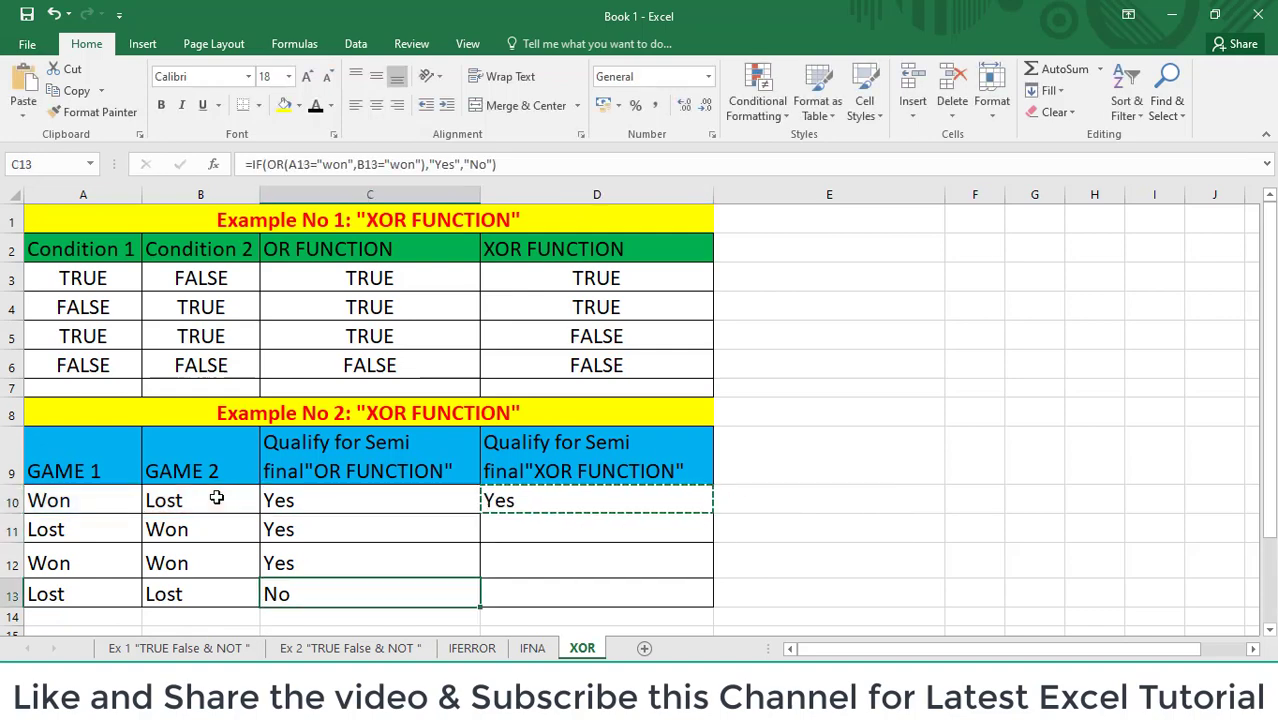
{"action": "key", "text": "Right"}
{"action": "key", "text": "shift+Up"}
{"action": "key", "text": "shift+Up"}
{"action": "key", "text": "shift+Up"}
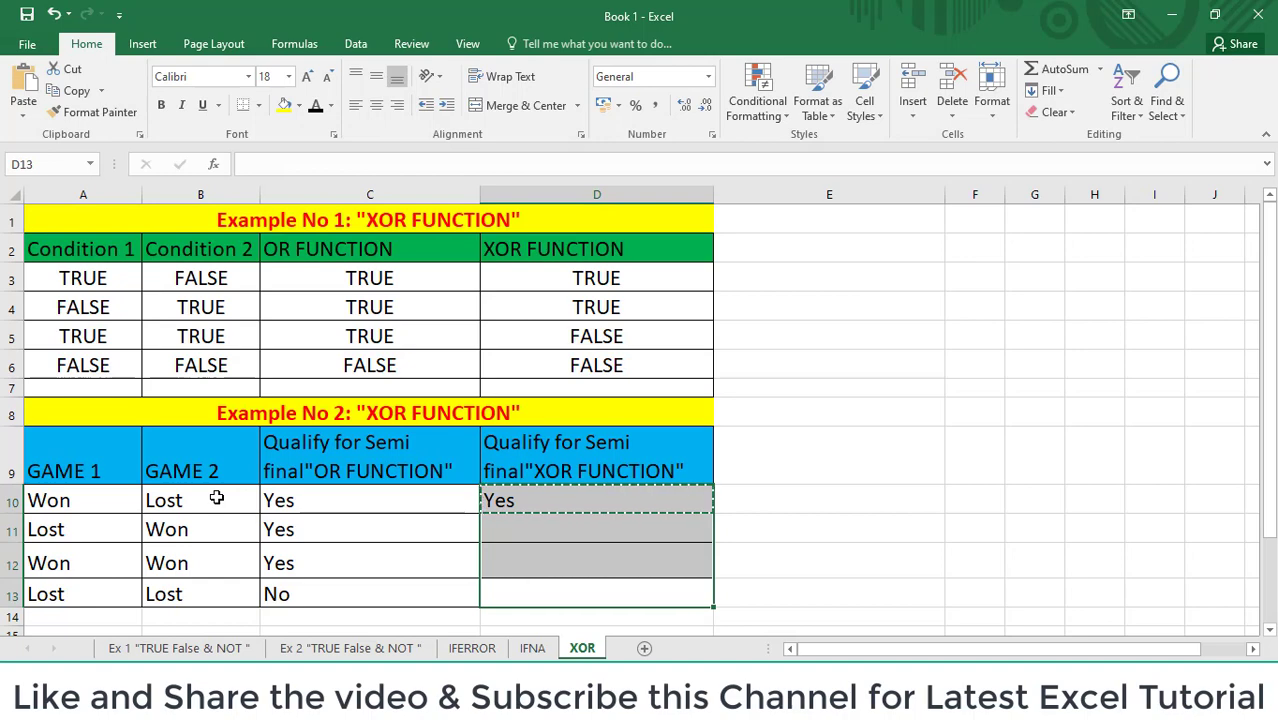
{"action": "key", "text": "ctrl+v"}
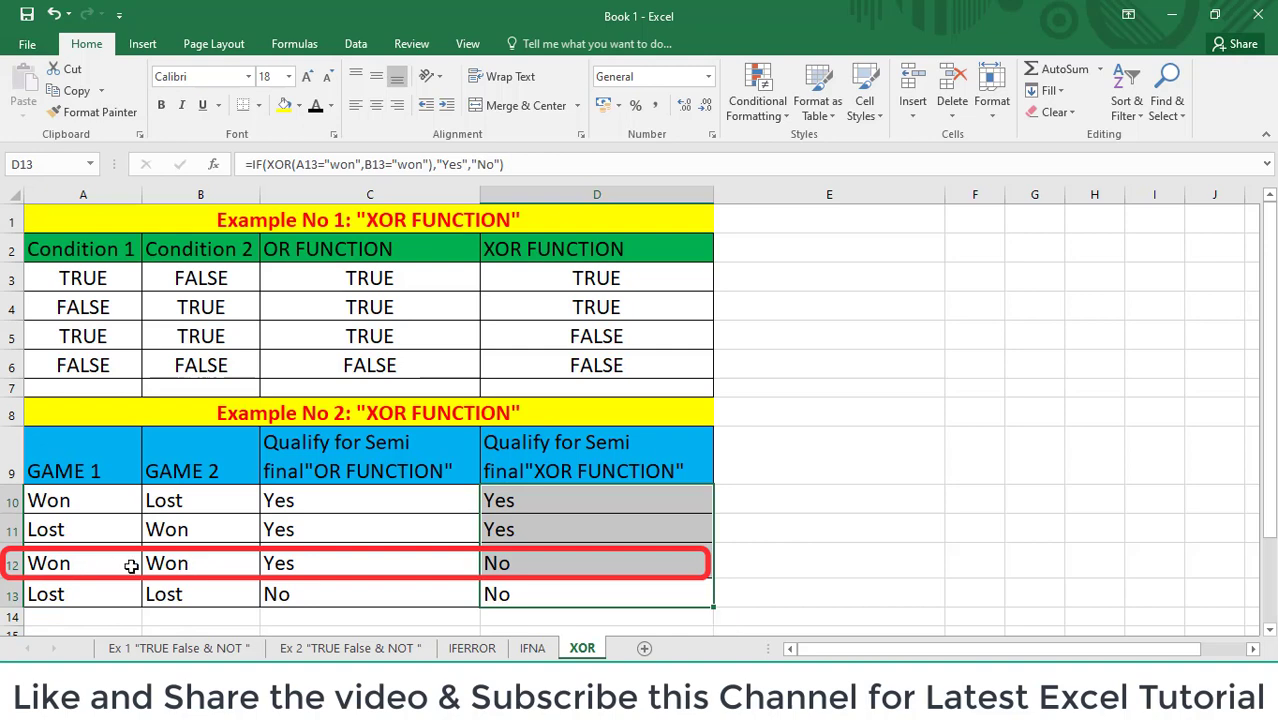
{"action": "left_click_drag", "start_coordinate": [100, 563], "coordinate": [200, 563]}
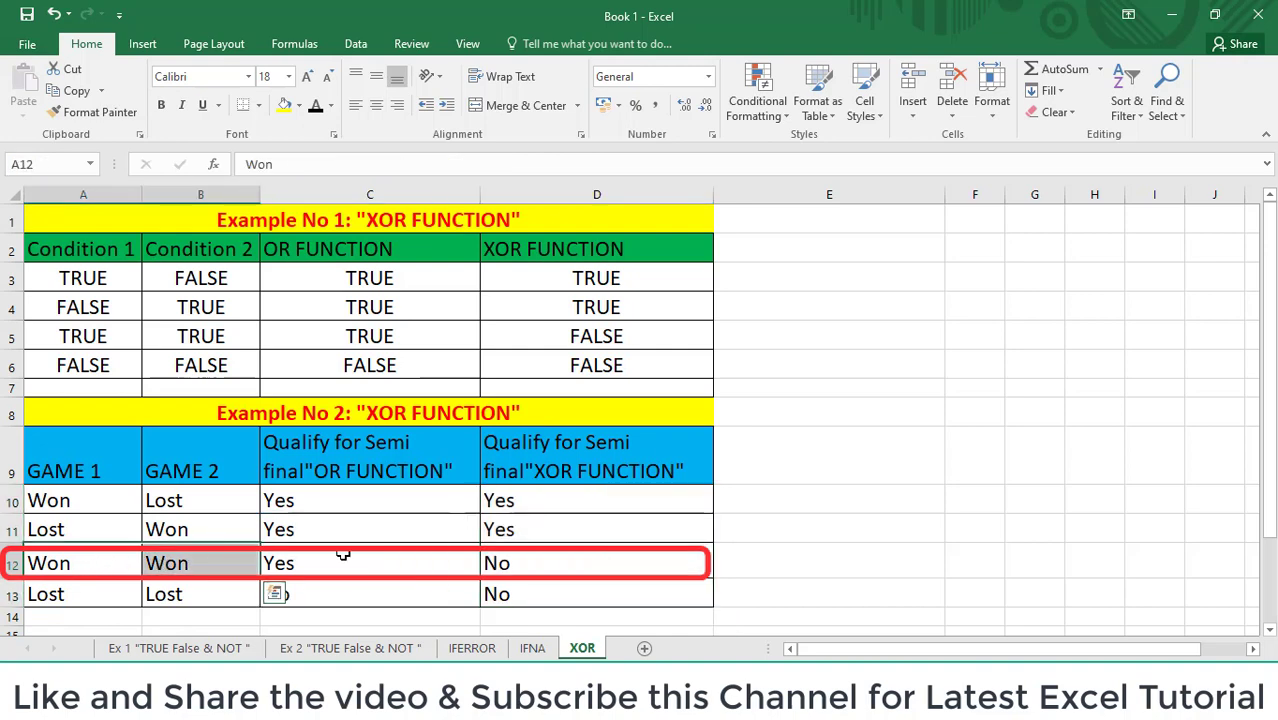
{"action": "left_click", "coordinate": [564, 562]}
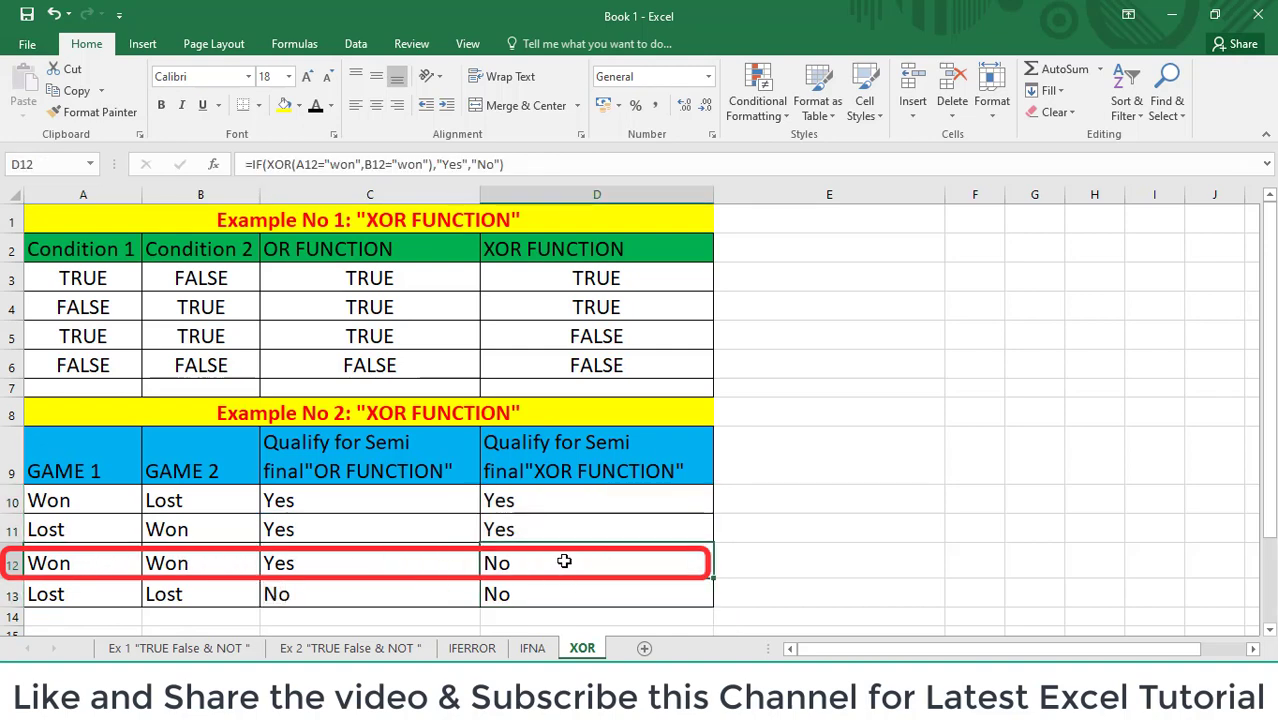